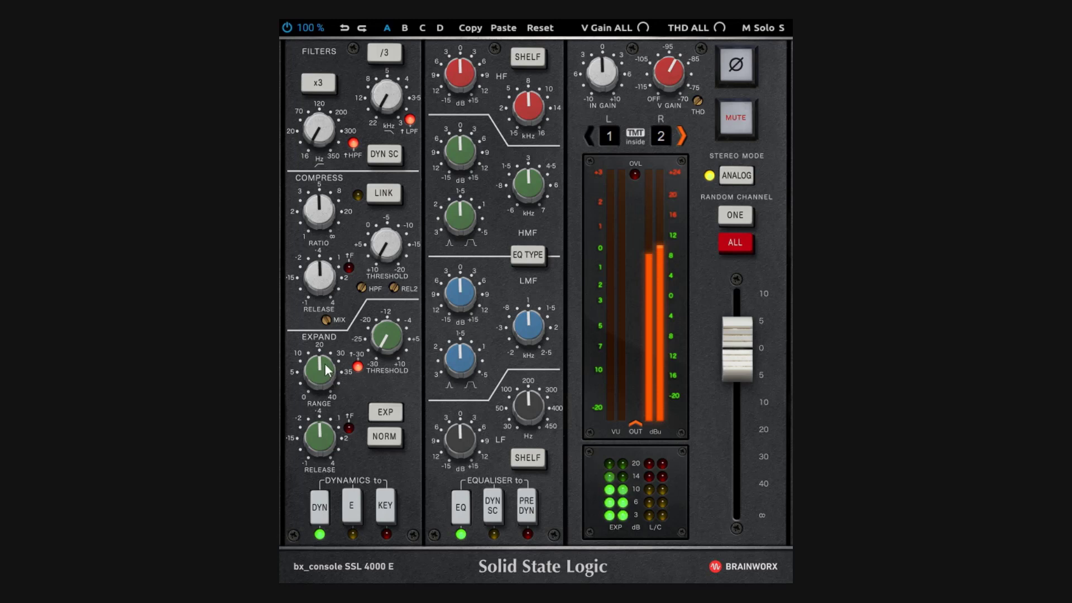
# Step: Turn the expander range down to 0 and switch off the high-pass and low-pass filters
pyautogui.moveTo(327, 370); pyautogui.dragTo(348, 464)
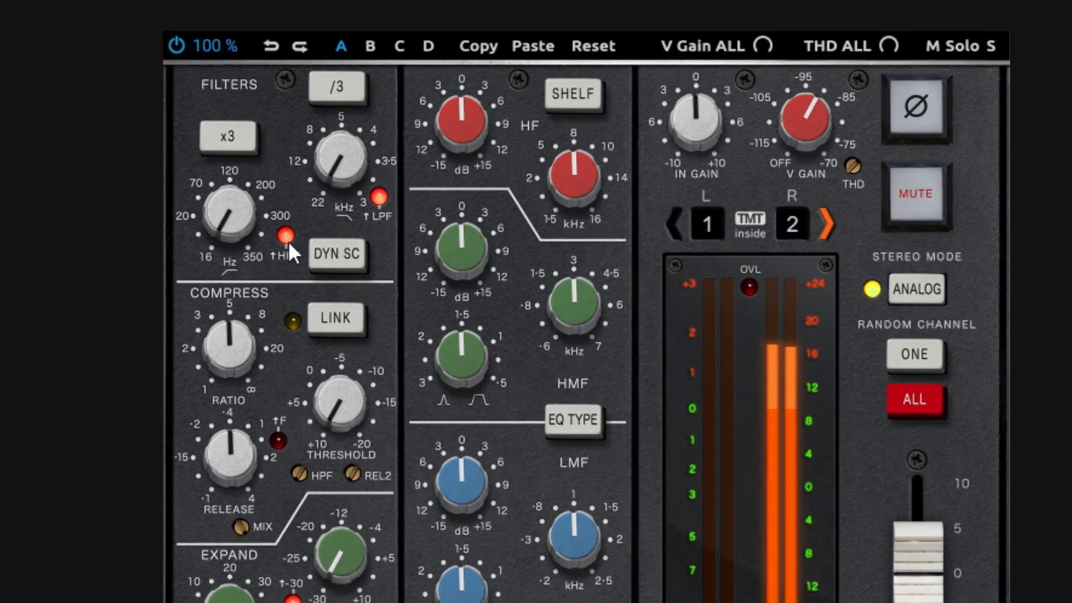
pyautogui.click(287, 236)
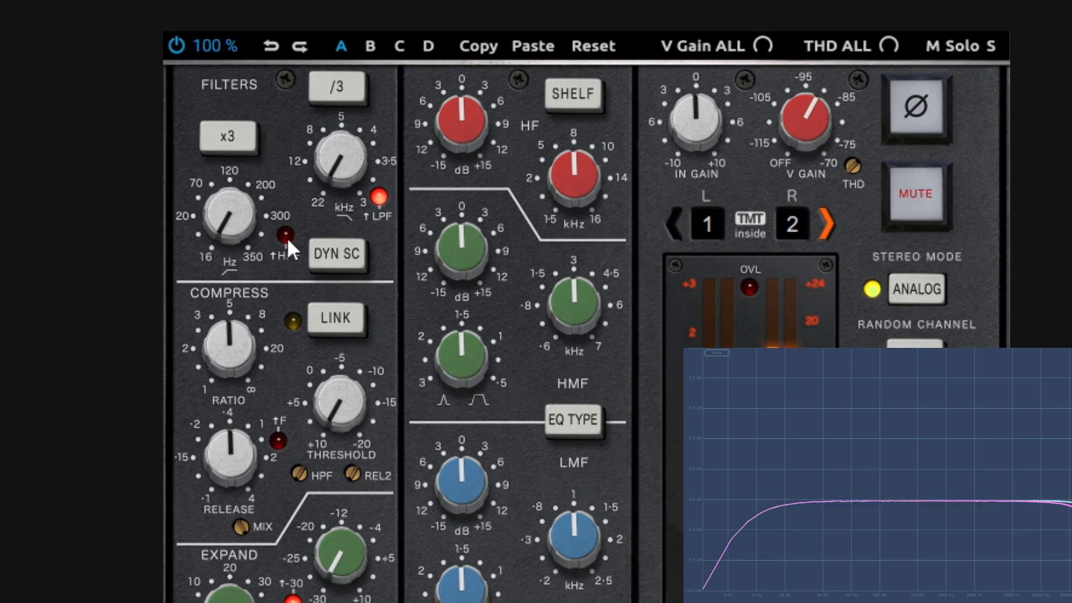
pyautogui.click(372, 195)
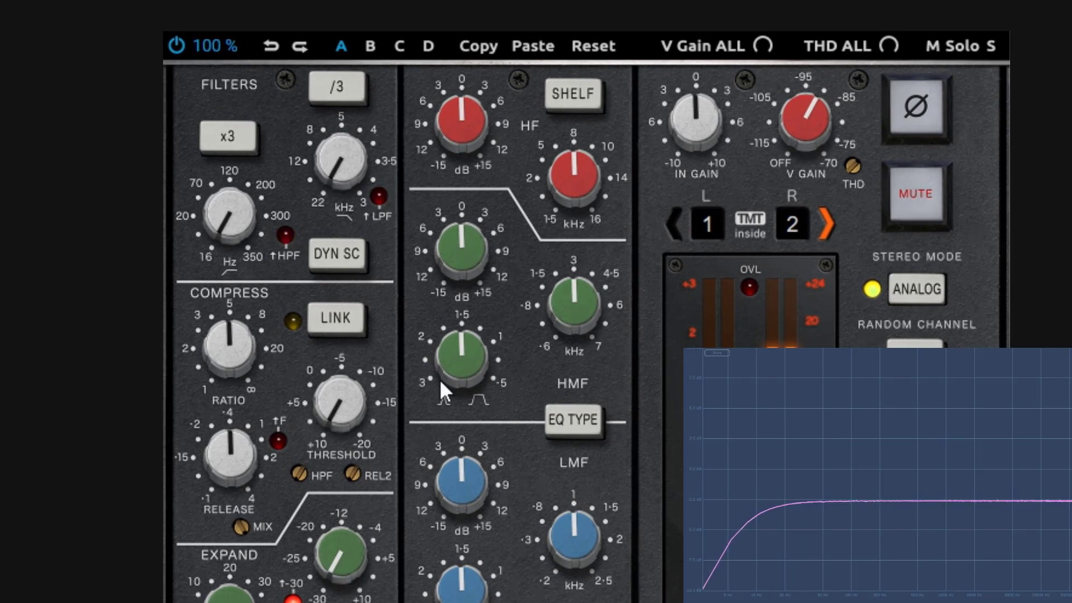
# Step: Switch both the high-pass and low-pass filters on and off again to compare their effect on the response curve
pyautogui.click(287, 234)
pyautogui.click(378, 197)
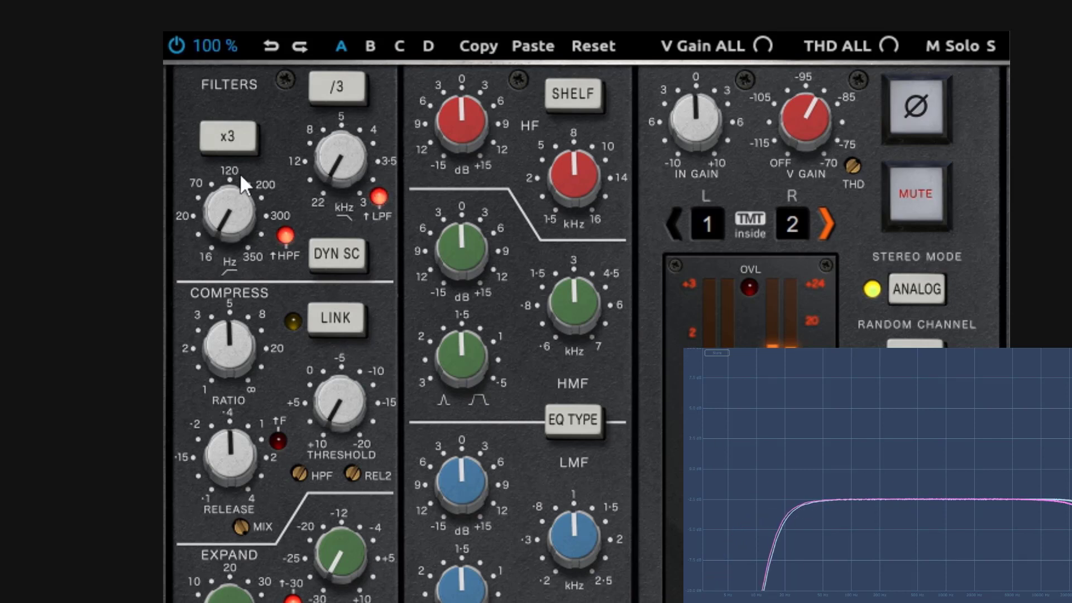
pyautogui.click(288, 233)
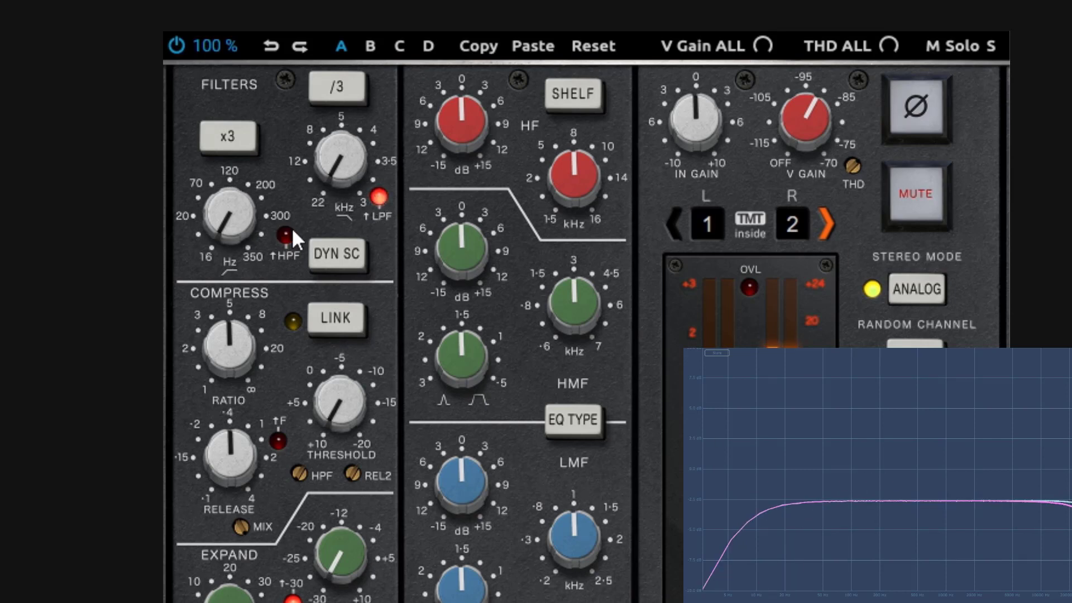
pyautogui.click(380, 193)
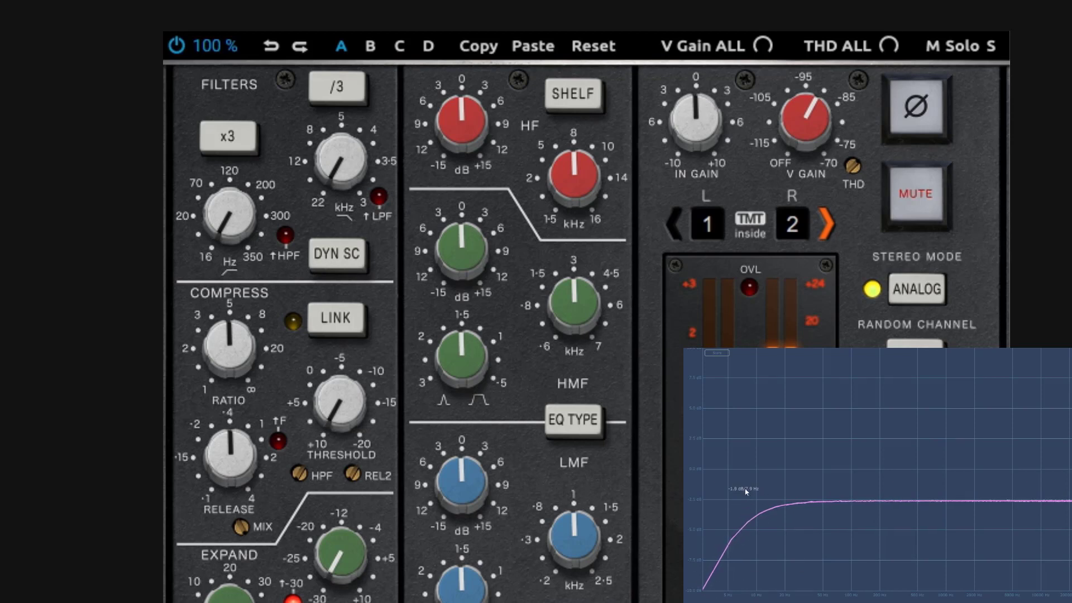
pyautogui.click(246, 261)
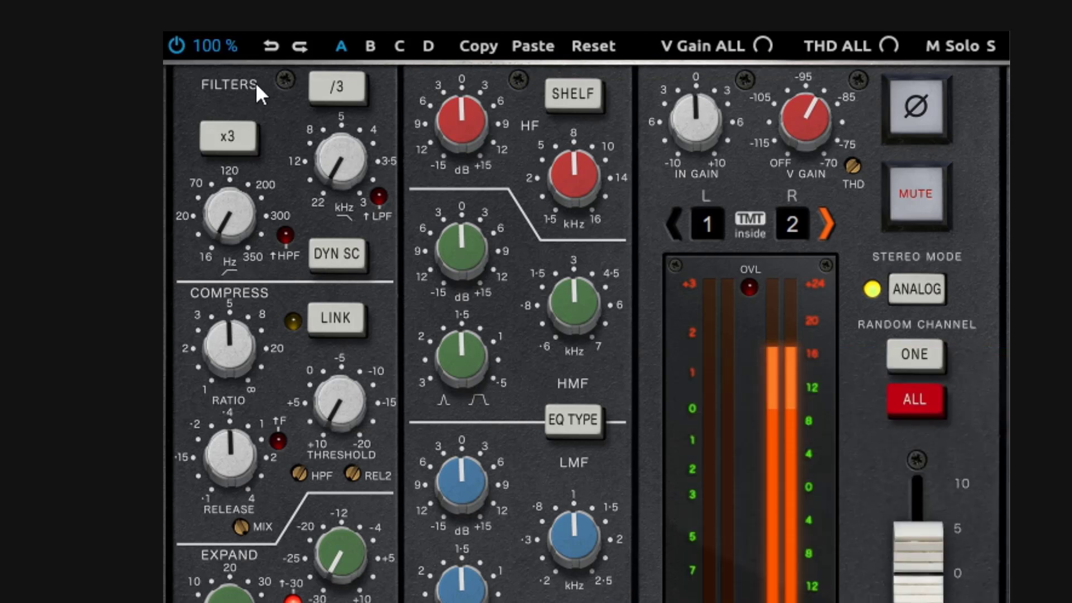
# Step: Enable the high-pass filter at 16 Hz and the low-pass filter at 22 kHz
pyautogui.click(282, 237)
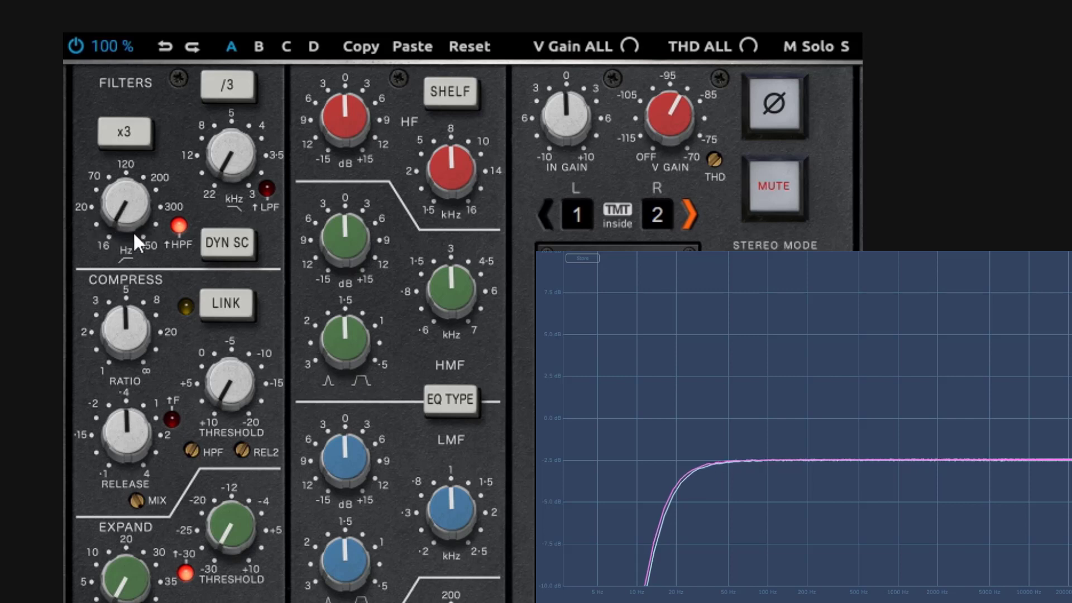
pyautogui.moveTo(135, 228)
pyautogui.moveTo(134, 226); pyautogui.dragTo(119, 287)
pyautogui.click(265, 188)
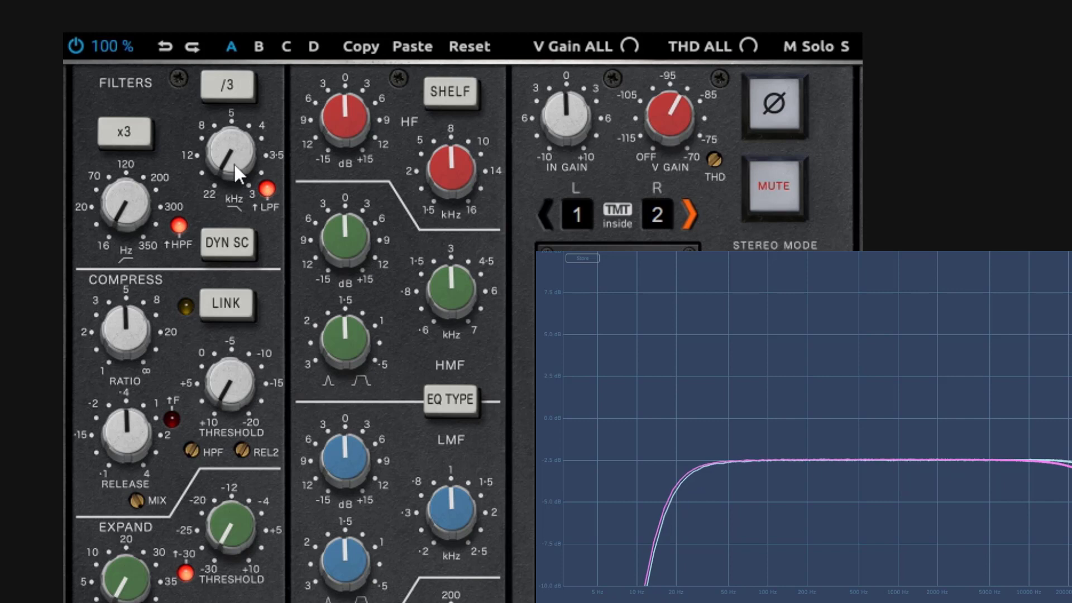
pyautogui.moveTo(225, 184); pyautogui.dragTo(238, 239)
pyautogui.moveTo(128, 223); pyautogui.dragTo(132, 360)
# Step: Enable the high-pass filter's x3 range and sweep its cutoff up to 1050 Hz and back to the minimum
pyautogui.click(139, 140)
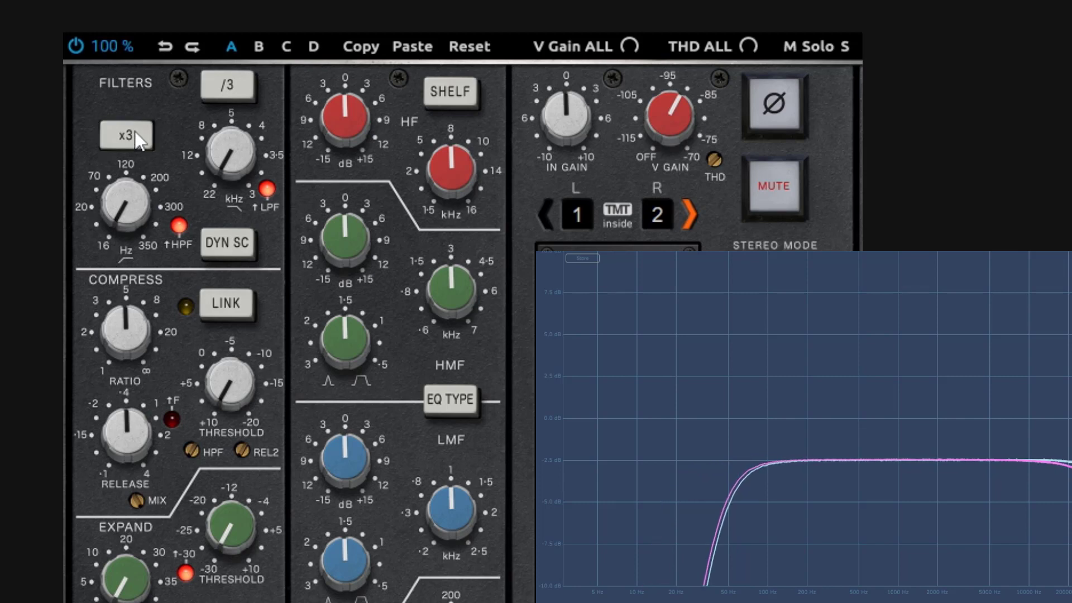
pyautogui.click(140, 140)
pyautogui.click(140, 141)
pyautogui.moveTo(141, 199); pyautogui.dragTo(170, 36)
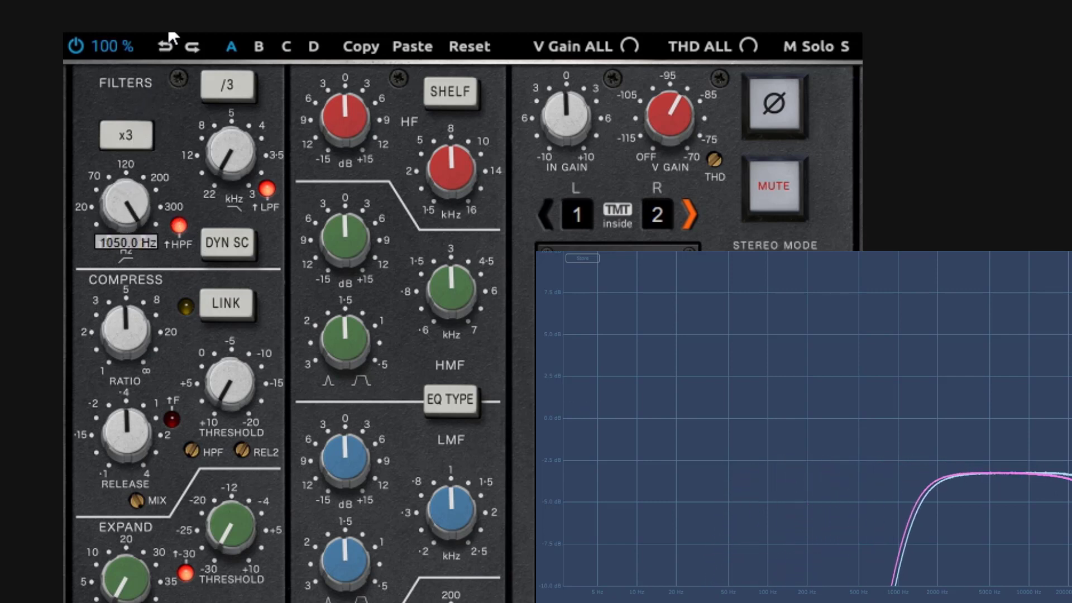
pyautogui.moveTo(126, 204); pyautogui.dragTo(169, 472)
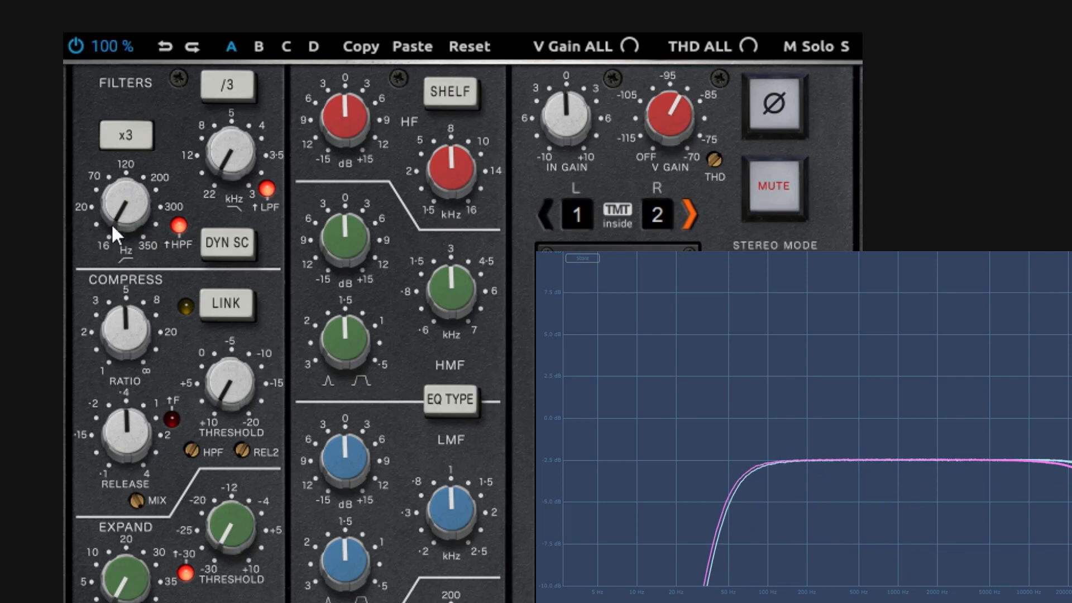
# Step: Raise the high-pass cutoff to 1050 Hz, and restore the filter to 16 Hz with the x3 range off
pyautogui.moveTo(124, 253); pyautogui.dragTo(140, 12)
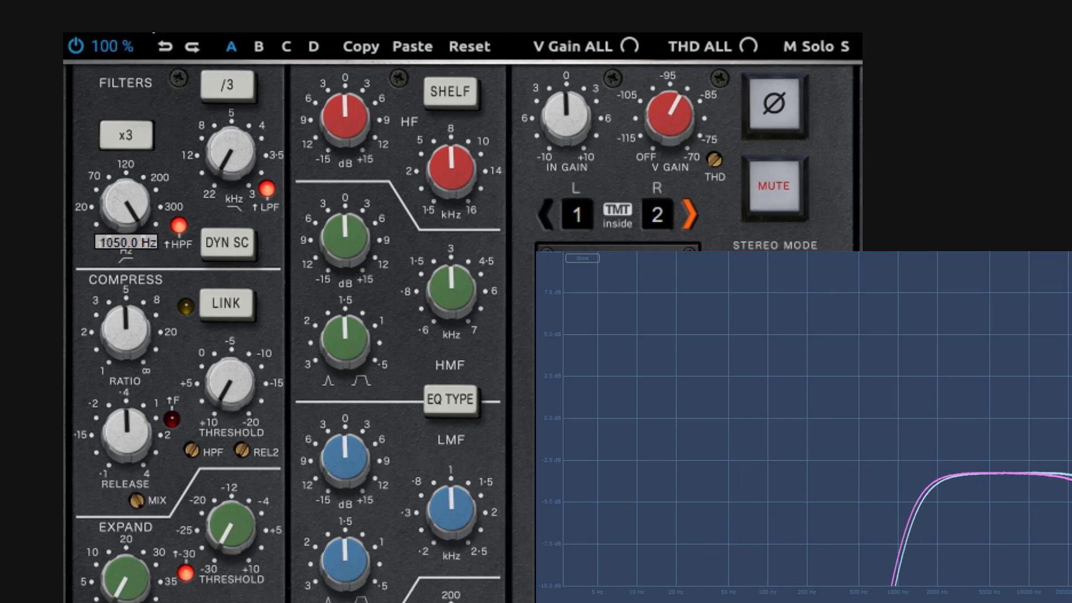
pyautogui.moveTo(151, 118); pyautogui.dragTo(151, 118)
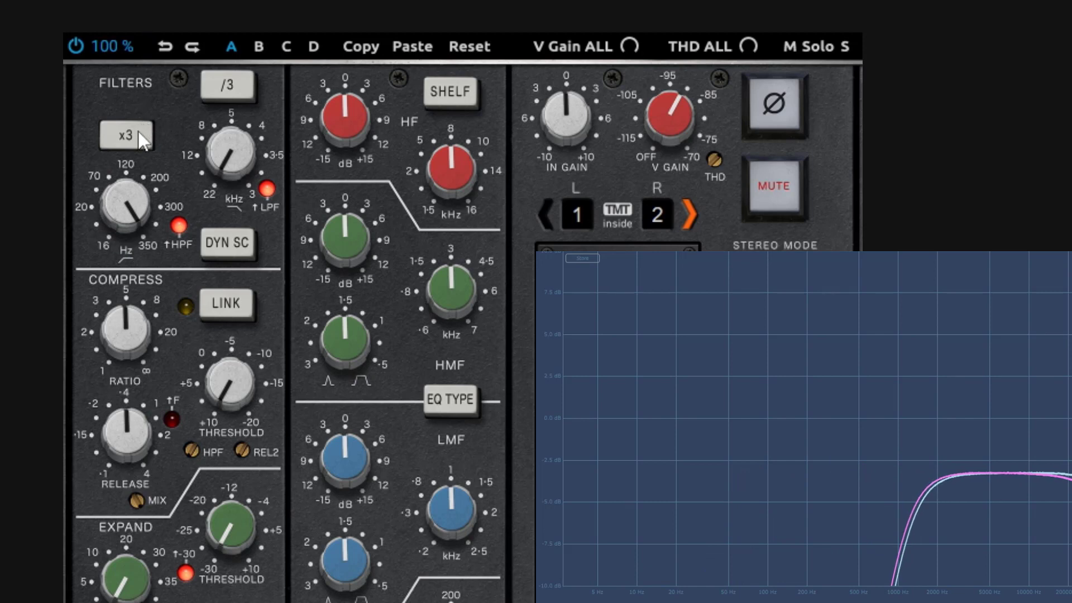
pyautogui.click(140, 137)
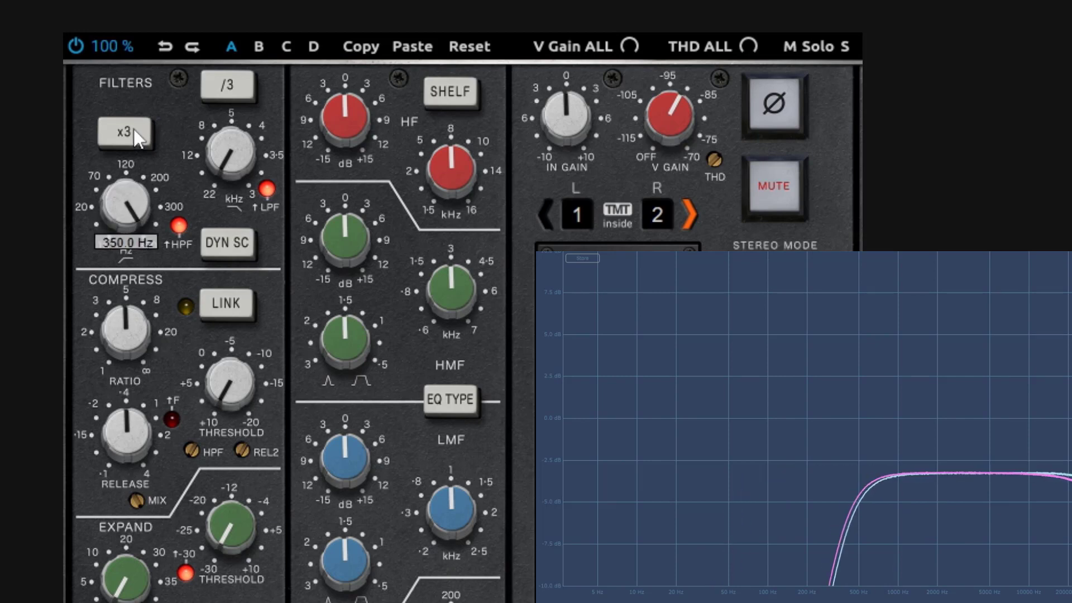
pyautogui.moveTo(126, 205); pyautogui.dragTo(127, 241)
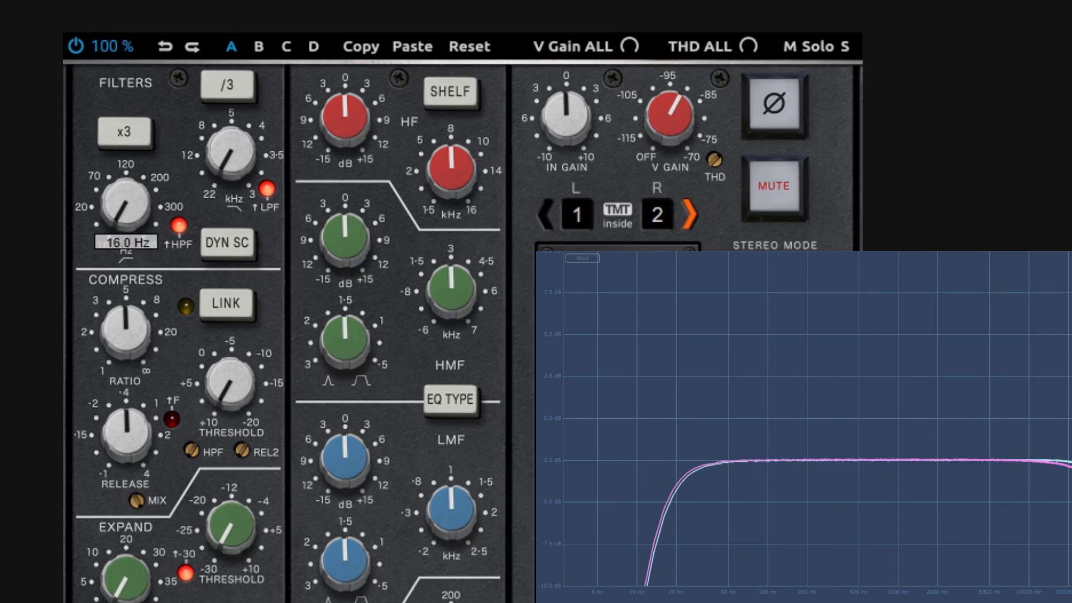
# Step: Enable the low-pass filter's /3 range and set its cutoff to 1.0 kHz
pyautogui.click(229, 85)
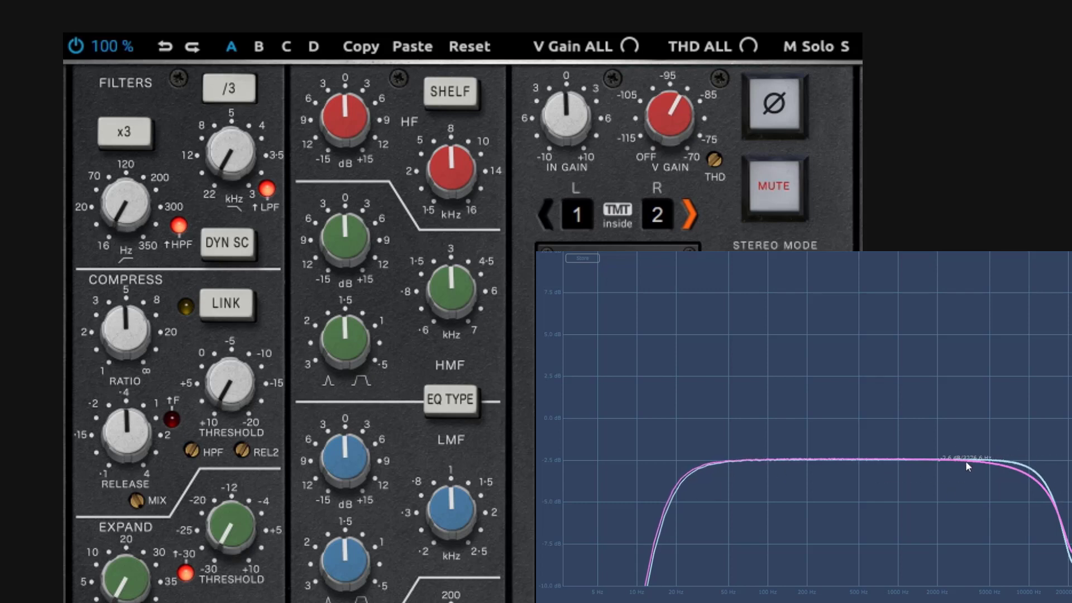
pyautogui.moveTo(231, 168)
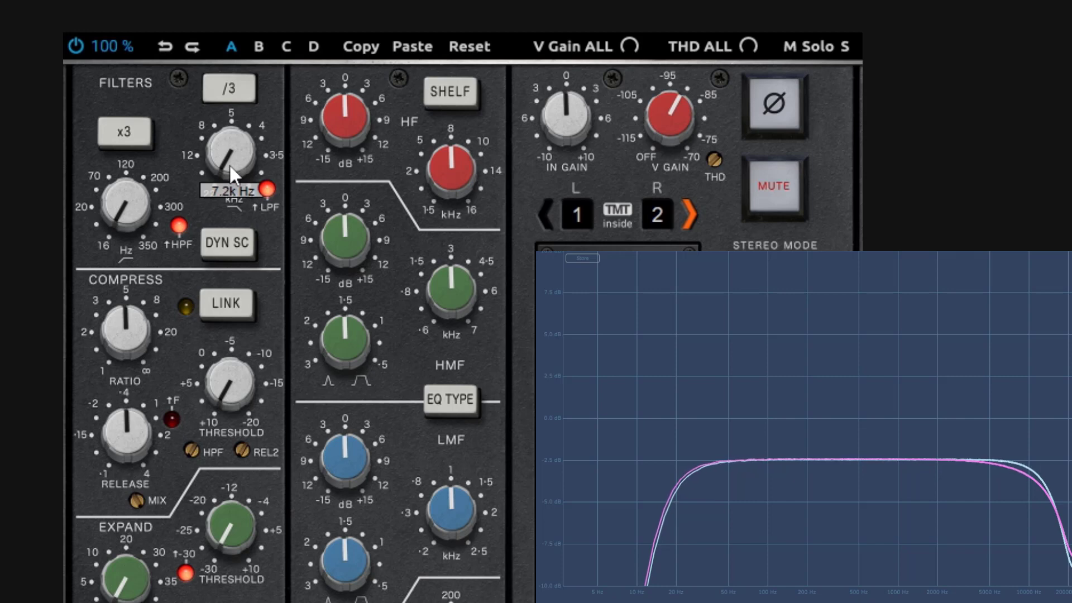
pyautogui.moveTo(231, 168); pyautogui.dragTo(216, 53)
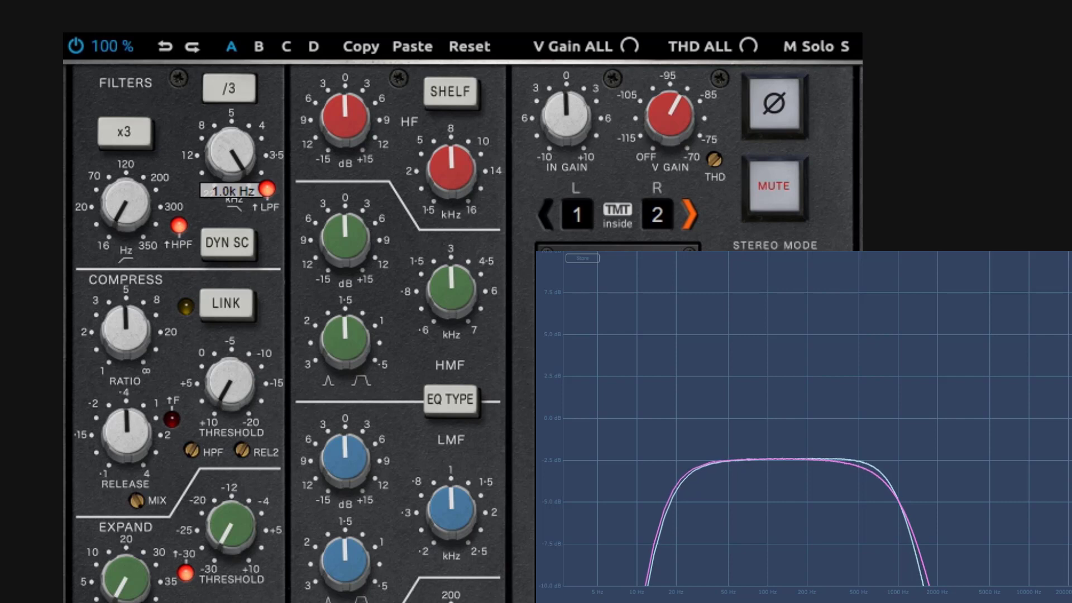
# Step: Sweep the high-pass cutoff to its maximum with the x3 range on, and restore it to the minimum with x3 off
pyautogui.click(140, 134)
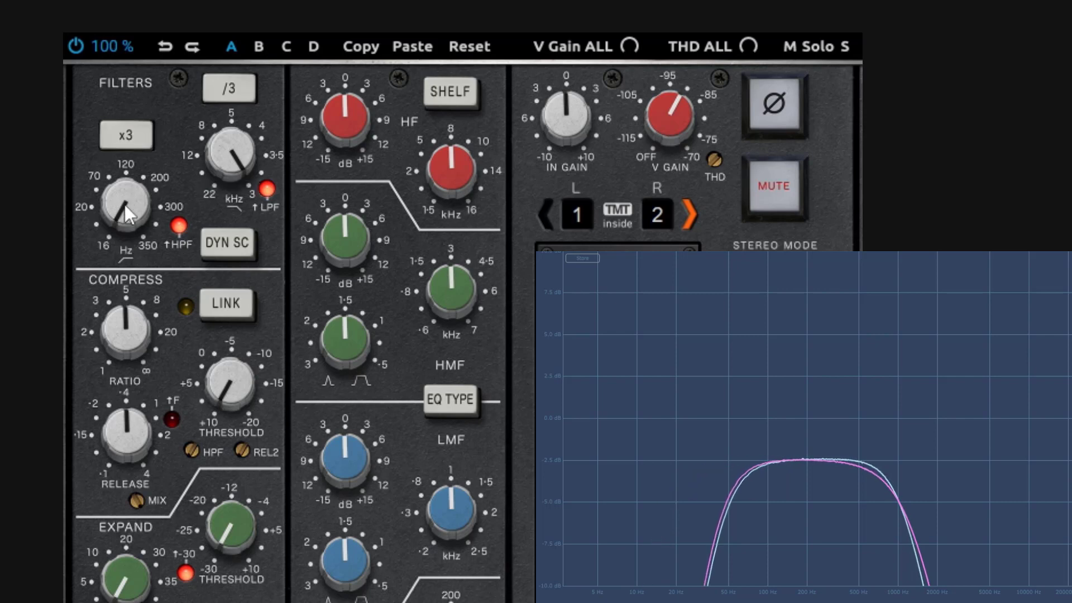
pyautogui.moveTo(125, 204); pyautogui.dragTo(126, 162)
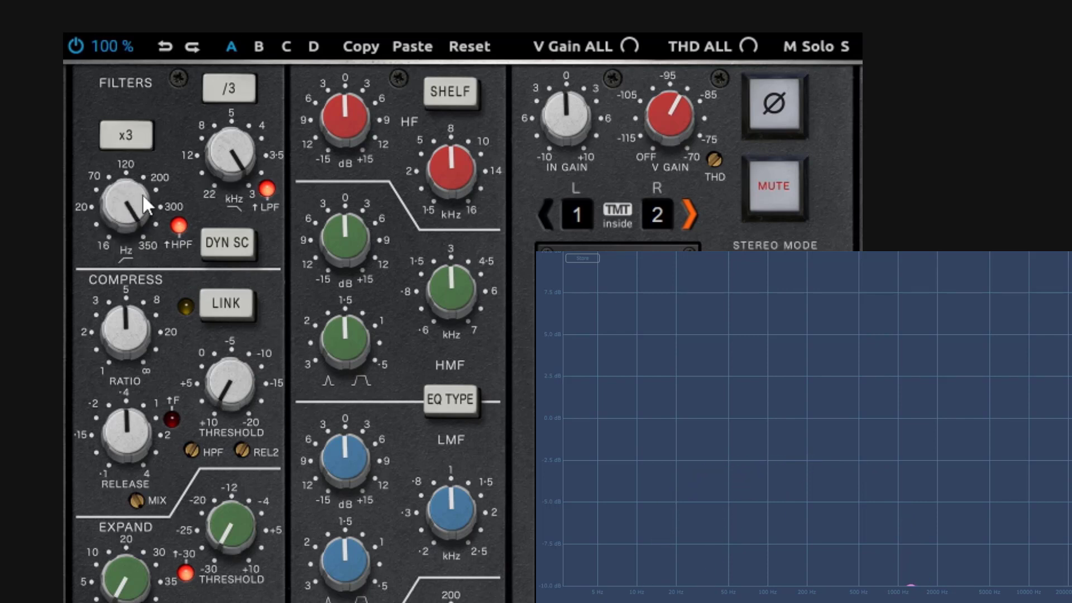
pyautogui.moveTo(146, 206); pyautogui.dragTo(178, 426)
pyautogui.click(141, 140)
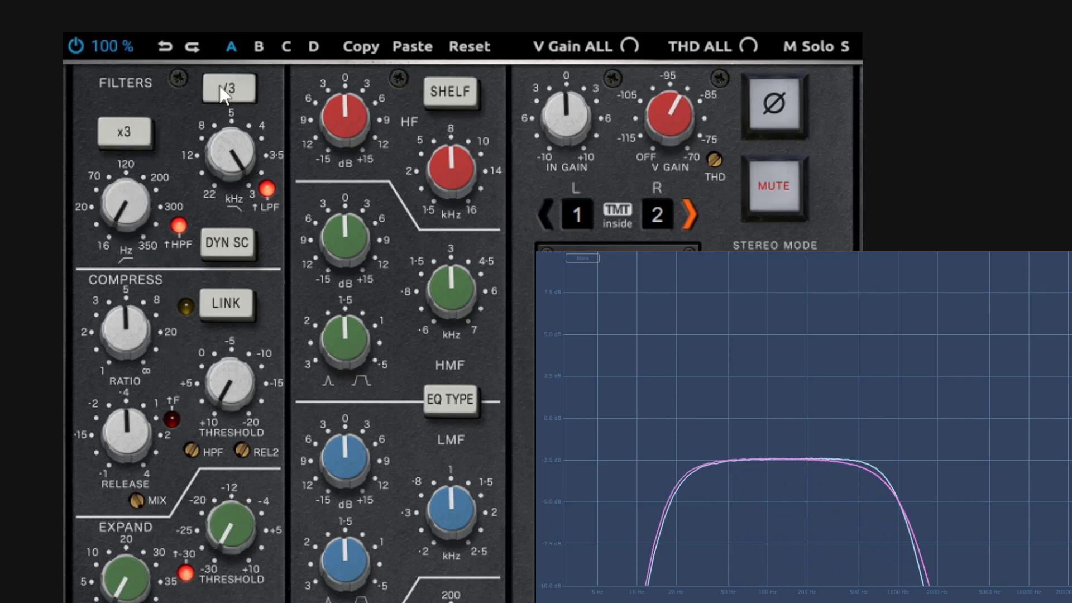
# Step: Switch off the low-pass filter's /3 range and return its cutoff to 22 kHz
pyautogui.click(225, 92)
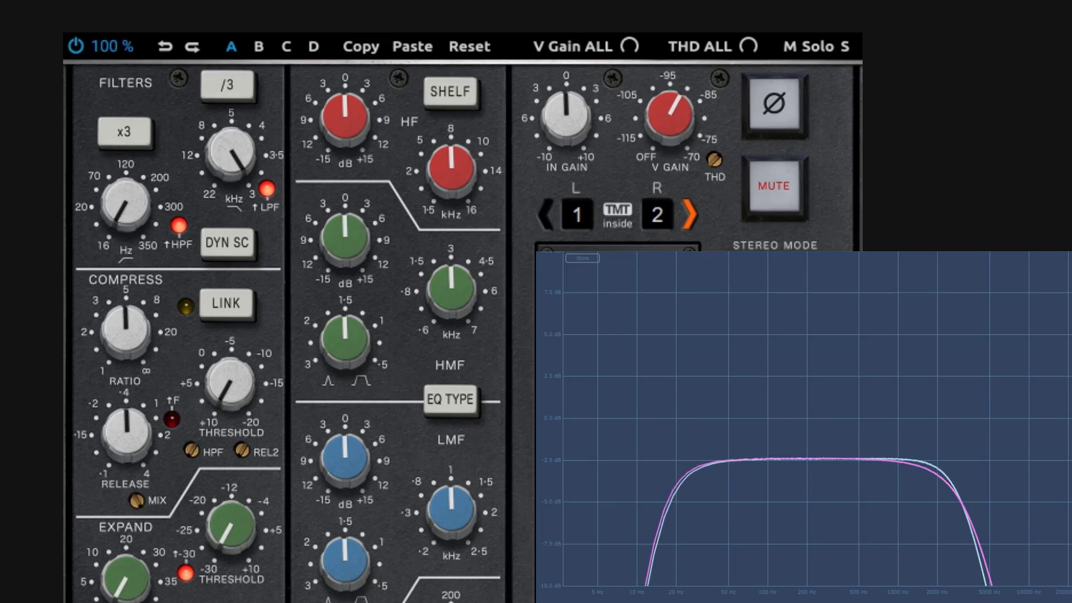
pyautogui.moveTo(229, 166); pyautogui.dragTo(284, 476)
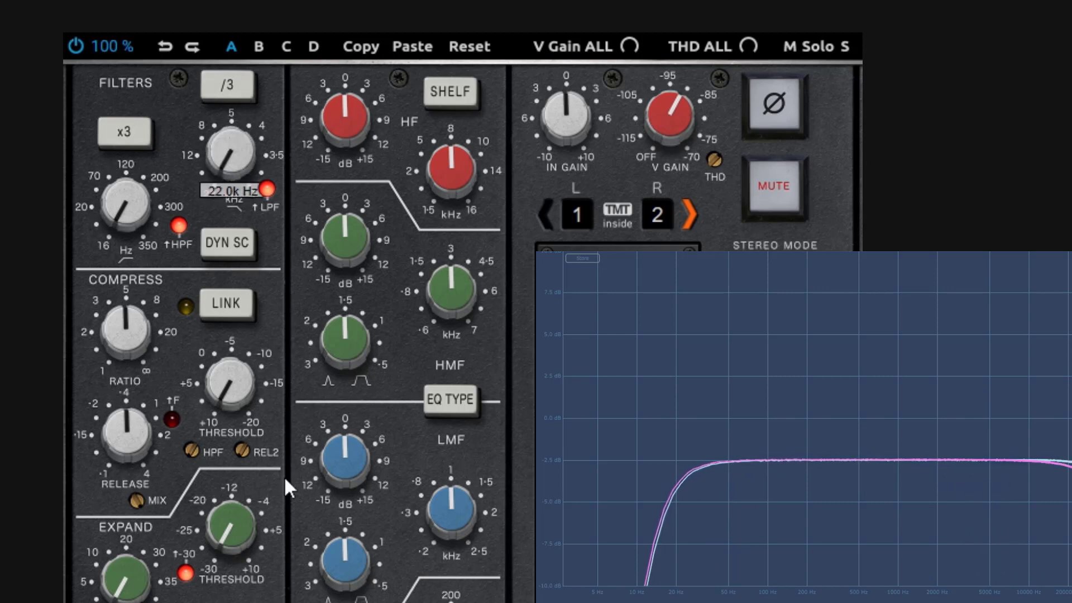
# Step: Route the filters to the dynamics sidechain and sweep the high-pass cutoff above 120 Hz and back to the minimum
pyautogui.click(231, 251)
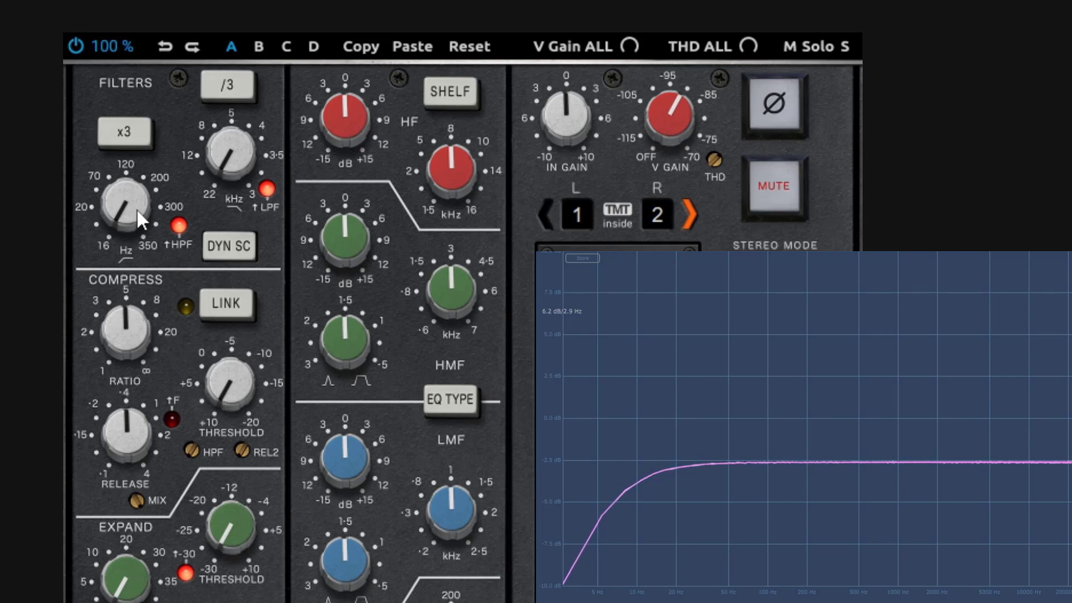
pyautogui.moveTo(126, 189); pyautogui.dragTo(125, 114)
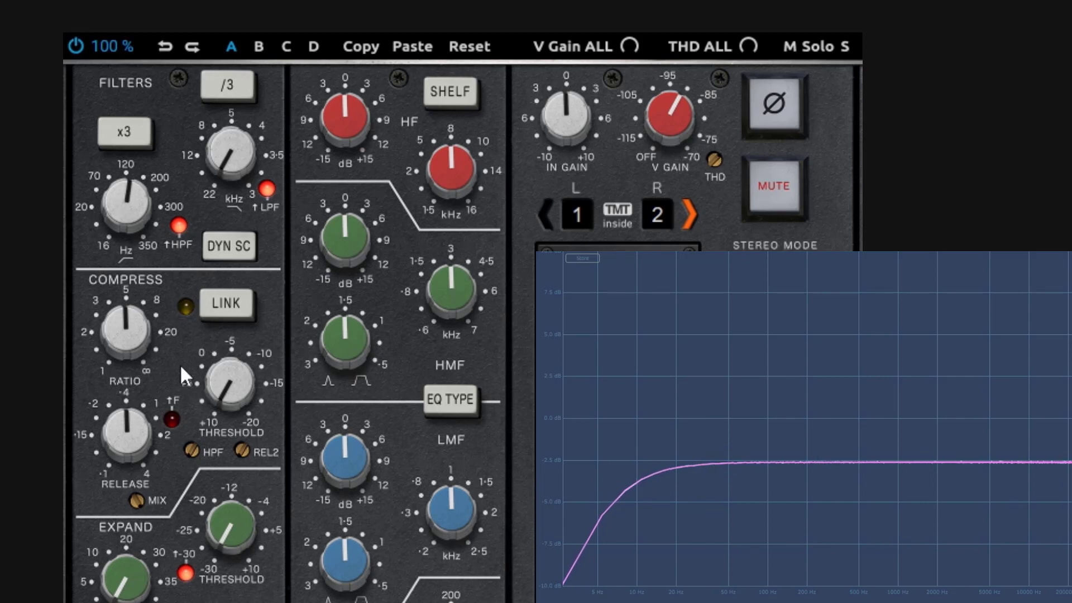
pyautogui.moveTo(125, 190); pyautogui.dragTo(149, 333)
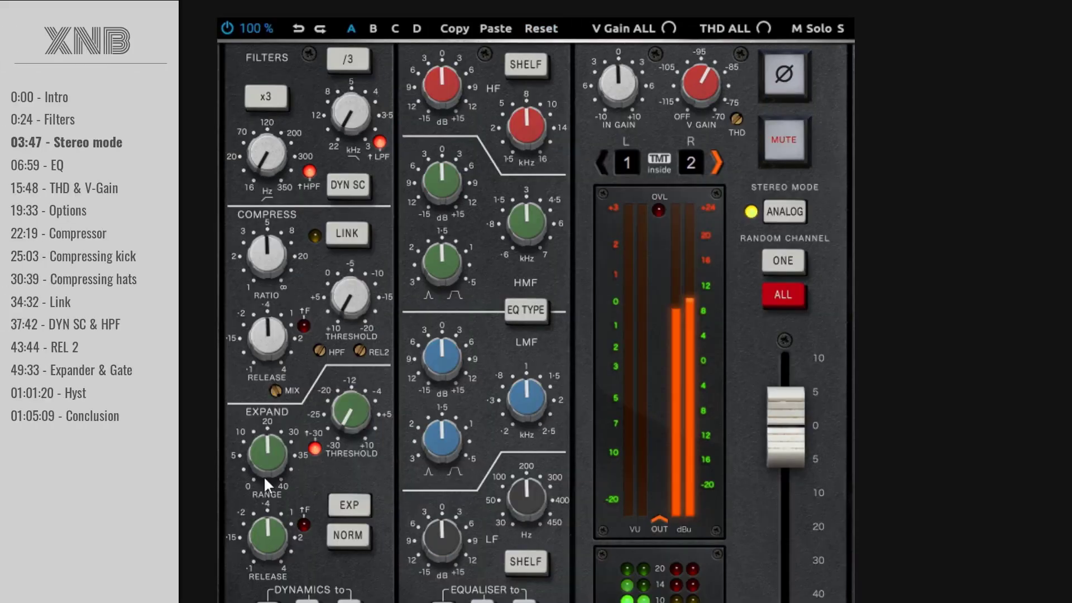
# Step: Turn the expander's range down to its minimum of 0
pyautogui.moveTo(265, 468)
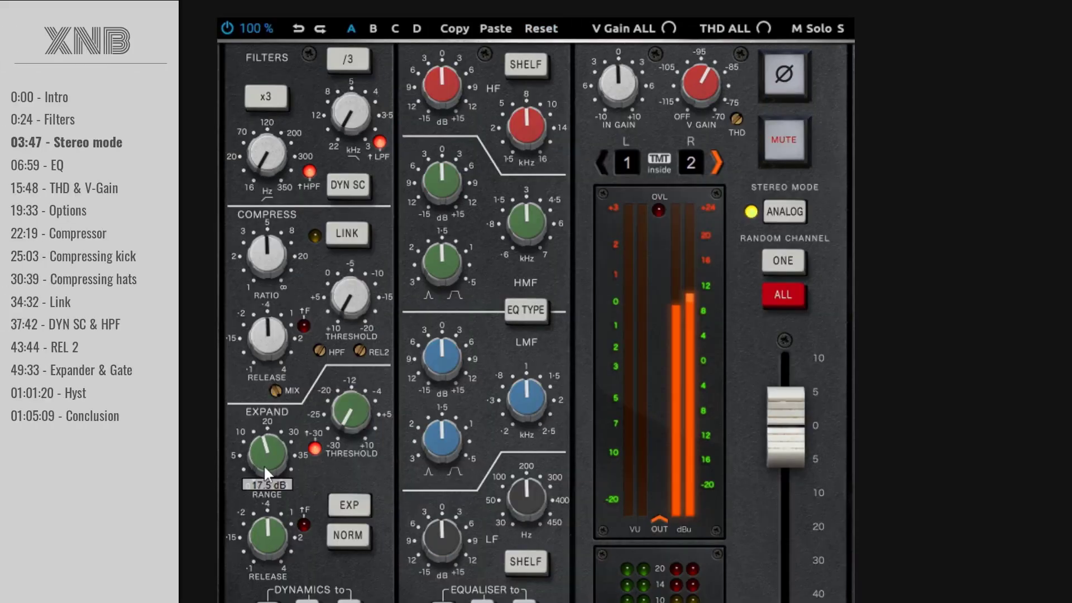
pyautogui.moveTo(264, 474); pyautogui.dragTo(298, 552)
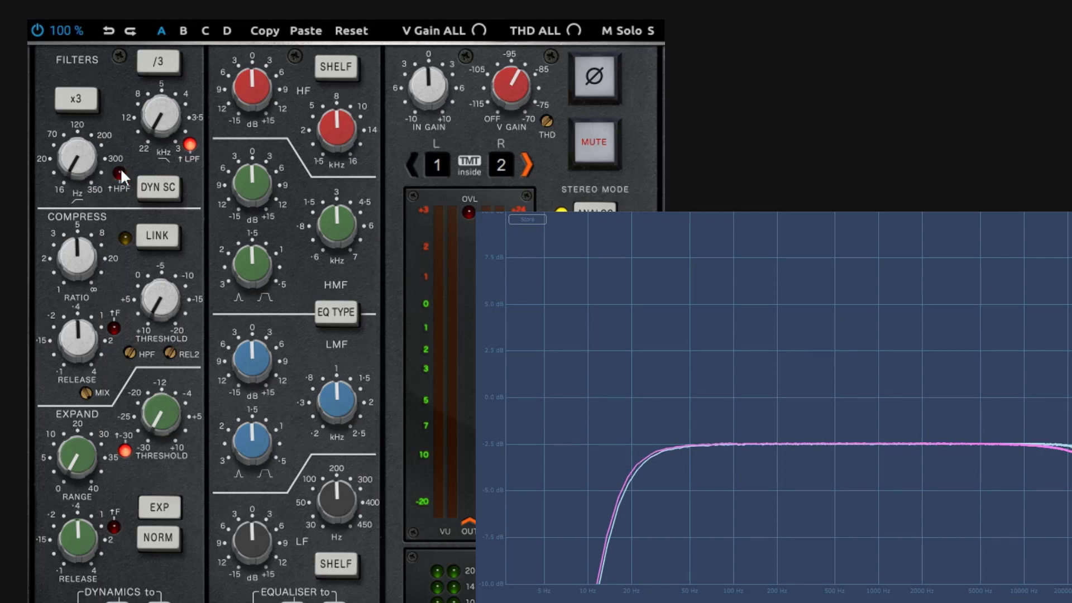
# Step: Bypass the high-pass and low-pass filters and re-enable both to compare the left and right channel response
pyautogui.click(120, 172)
pyautogui.click(190, 144)
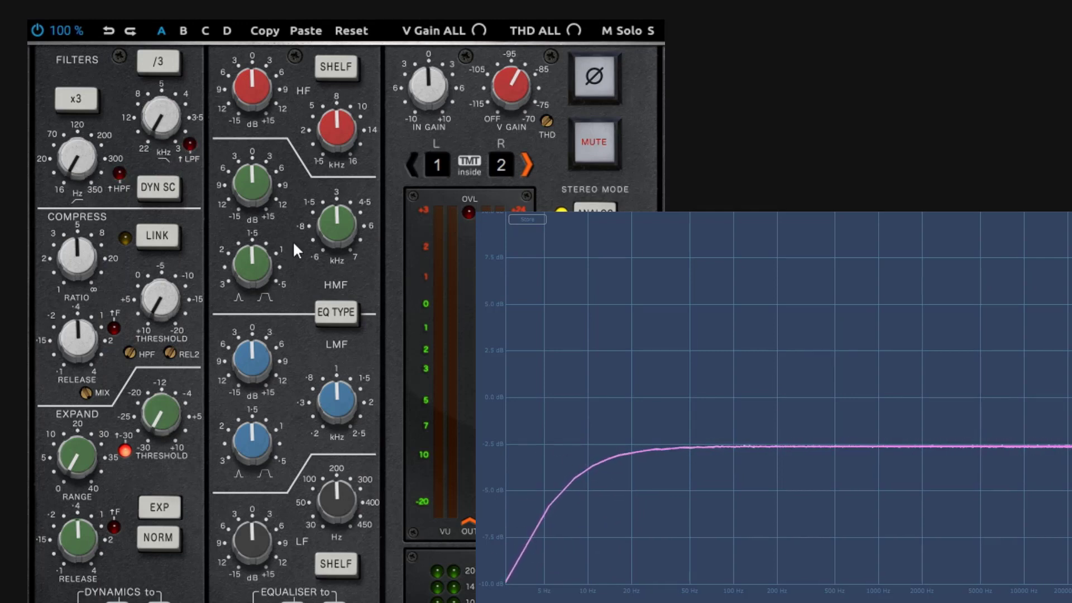
pyautogui.click(119, 173)
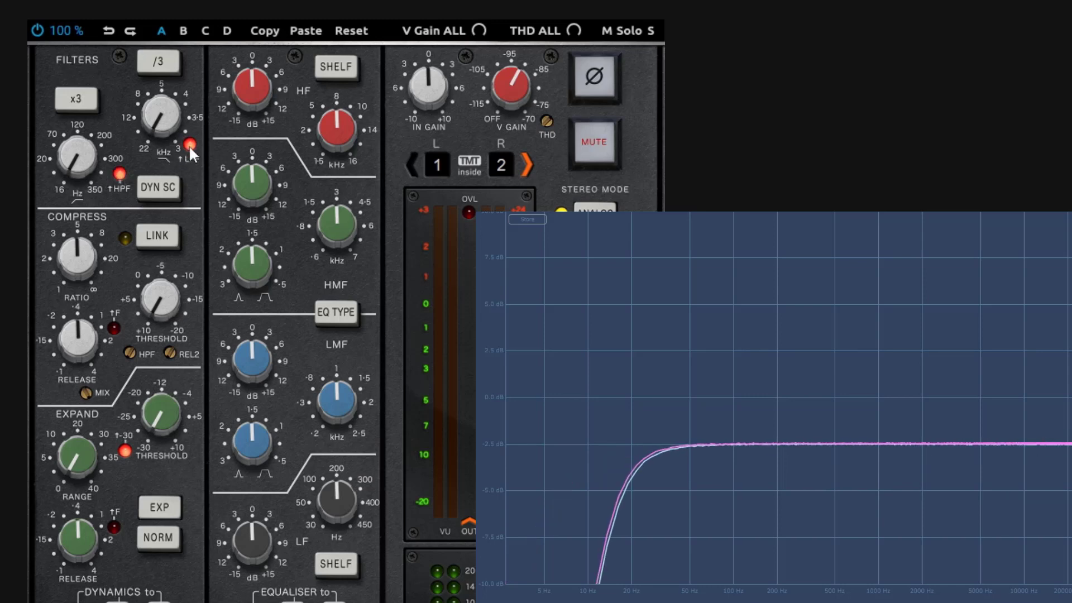
pyautogui.click(190, 145)
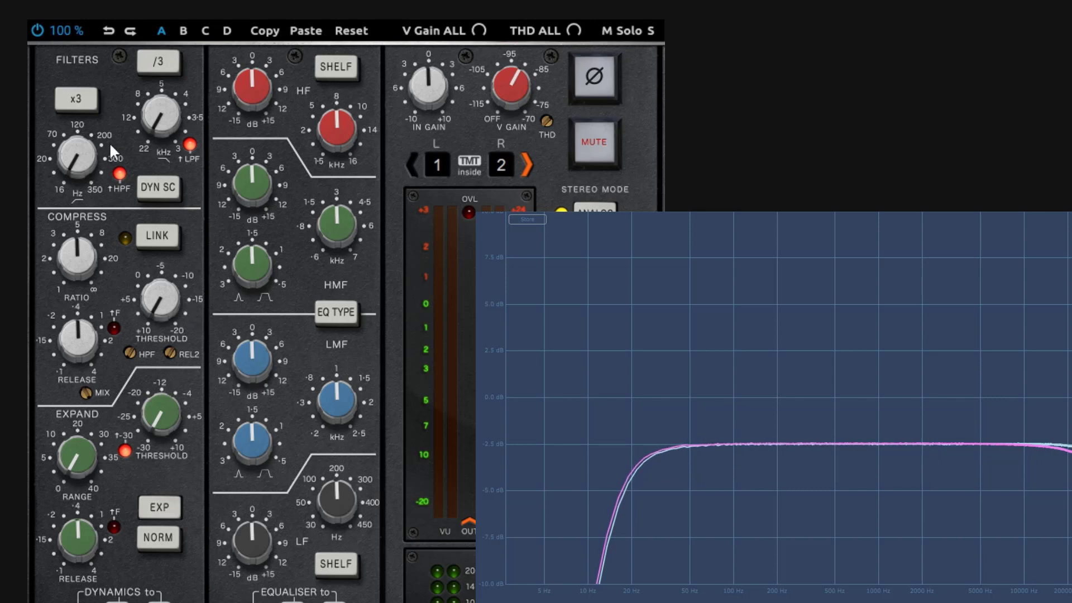
# Step: Set the high-pass cutoff to about 70 Hz and the low-pass cutoff to about 8 kHz
pyautogui.moveTo(83, 143); pyautogui.dragTo(86, 109)
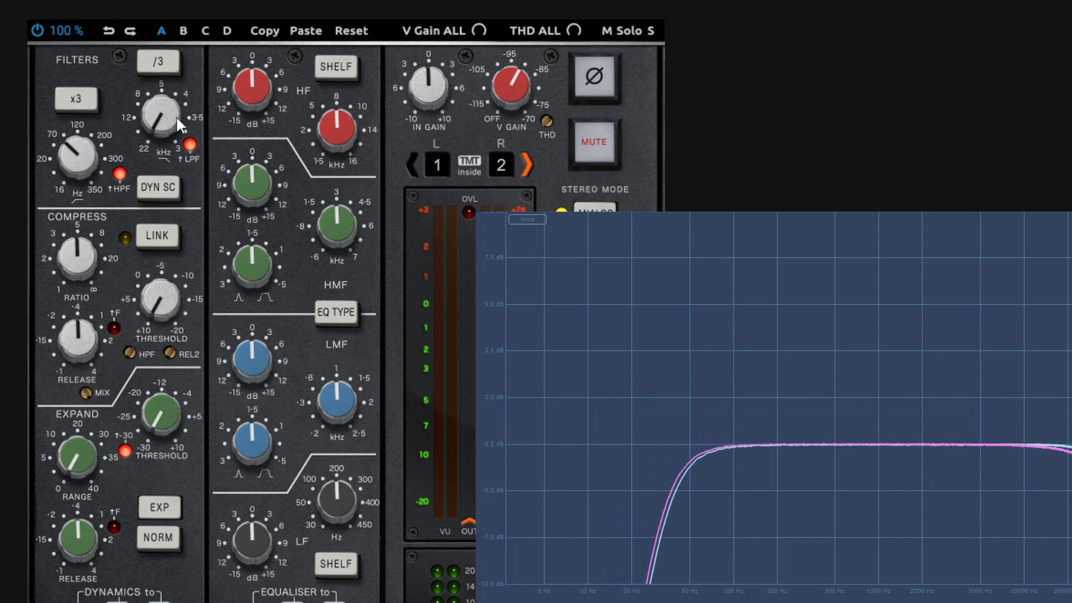
pyautogui.moveTo(175, 116); pyautogui.dragTo(165, 52)
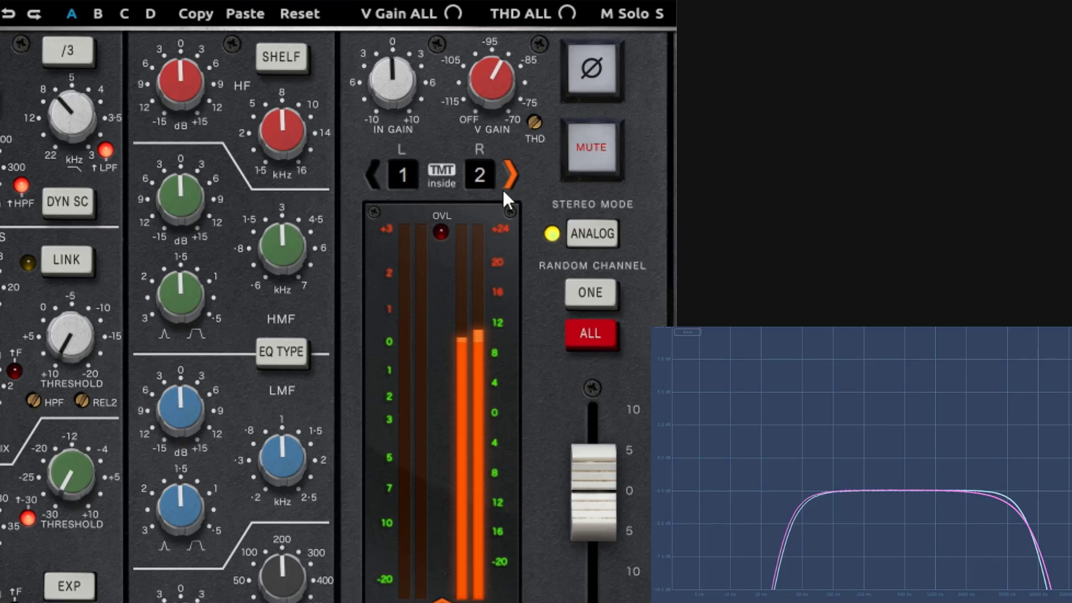
# Step: Boost the gain of the HMF equaliser band at its 3 kHz setting
pyautogui.moveTo(193, 202); pyautogui.dragTo(217, 145)
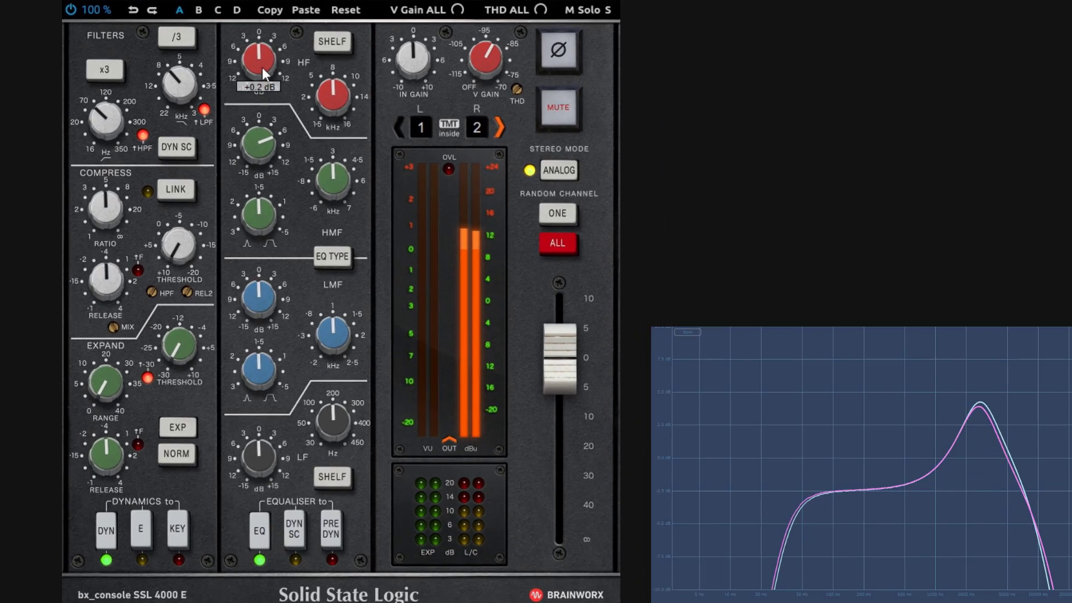
# Step: Boost the HF, LF and LMF gains, raise the LMF frequency slightly above 1 kHz and narrow its Q to about 2
pyautogui.moveTo(262, 67); pyautogui.dragTo(262, 61)
pyautogui.moveTo(258, 296); pyautogui.dragTo(340, 316)
pyautogui.moveTo(263, 370); pyautogui.dragTo(264, 437)
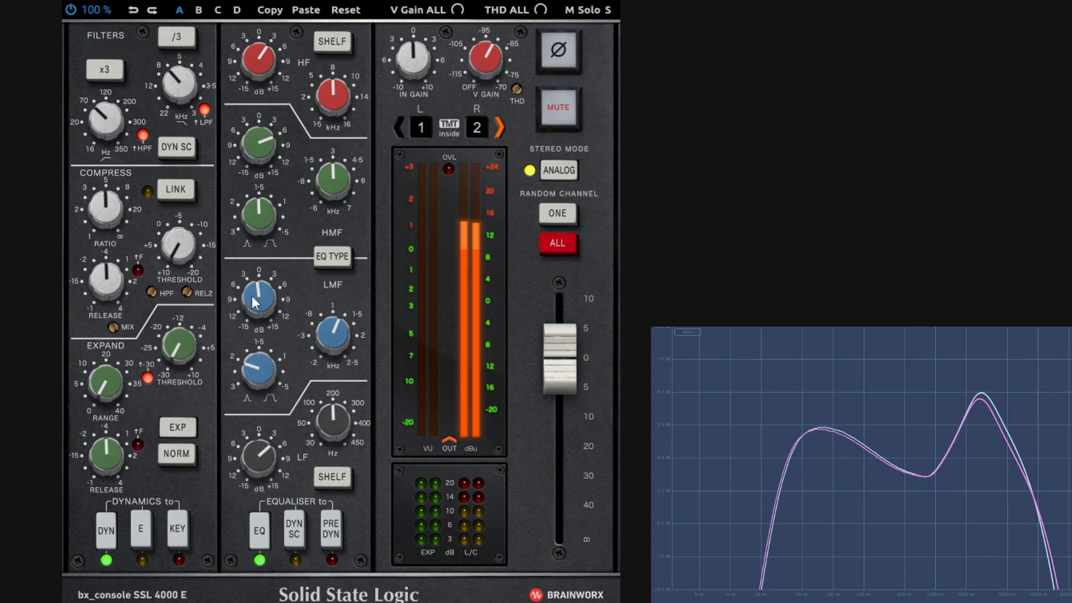
pyautogui.moveTo(258, 304); pyautogui.dragTo(258, 285)
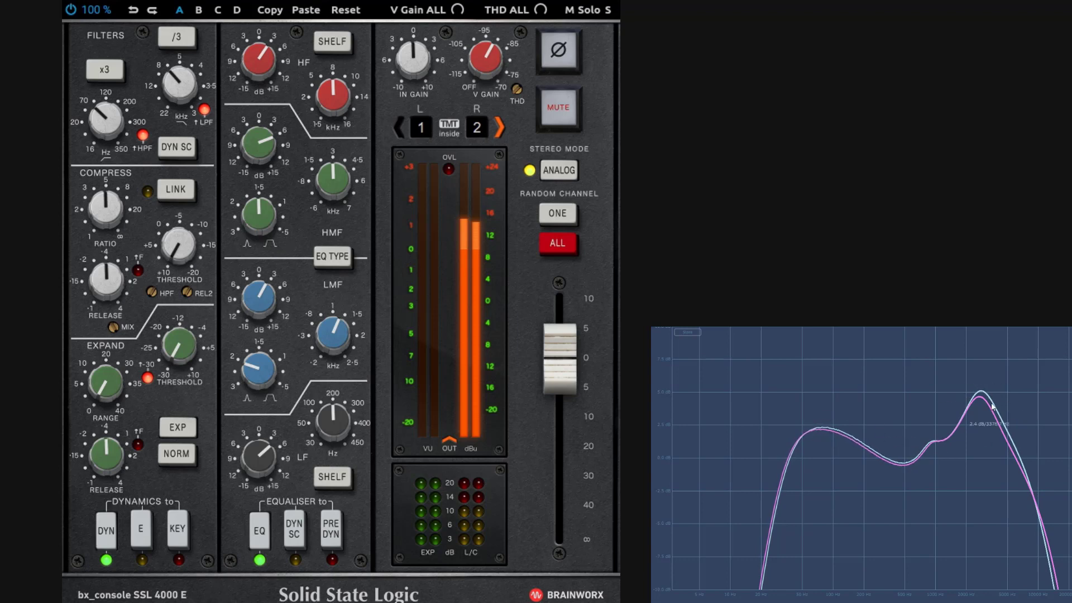
# Step: Step the stereo channel pair up one at a time to 10/11, comparing the left and right response curves
pyautogui.click(497, 134)
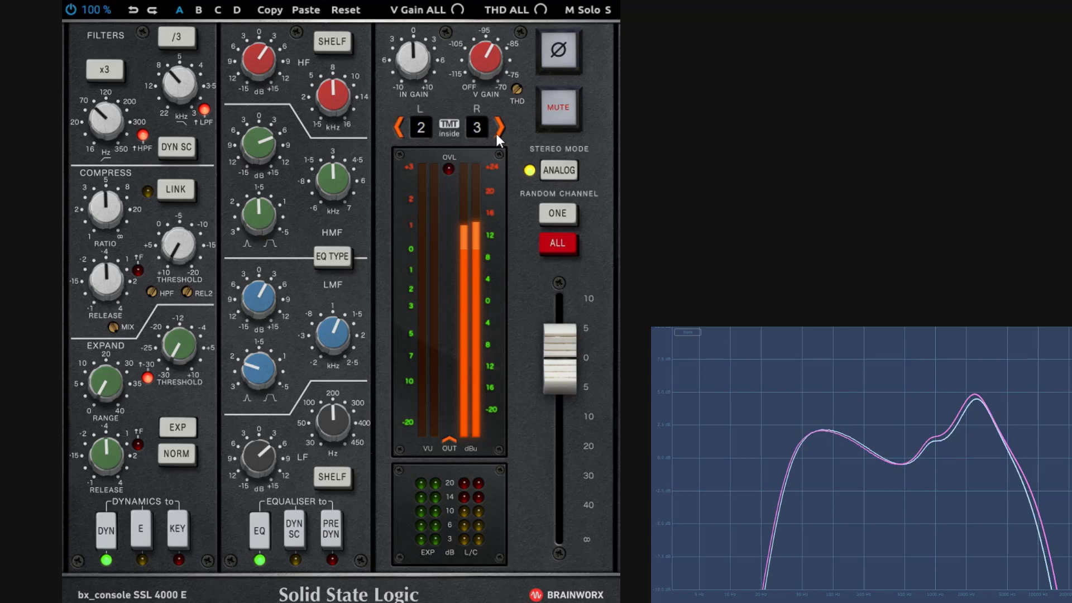
pyautogui.click(496, 134)
pyautogui.click(498, 135)
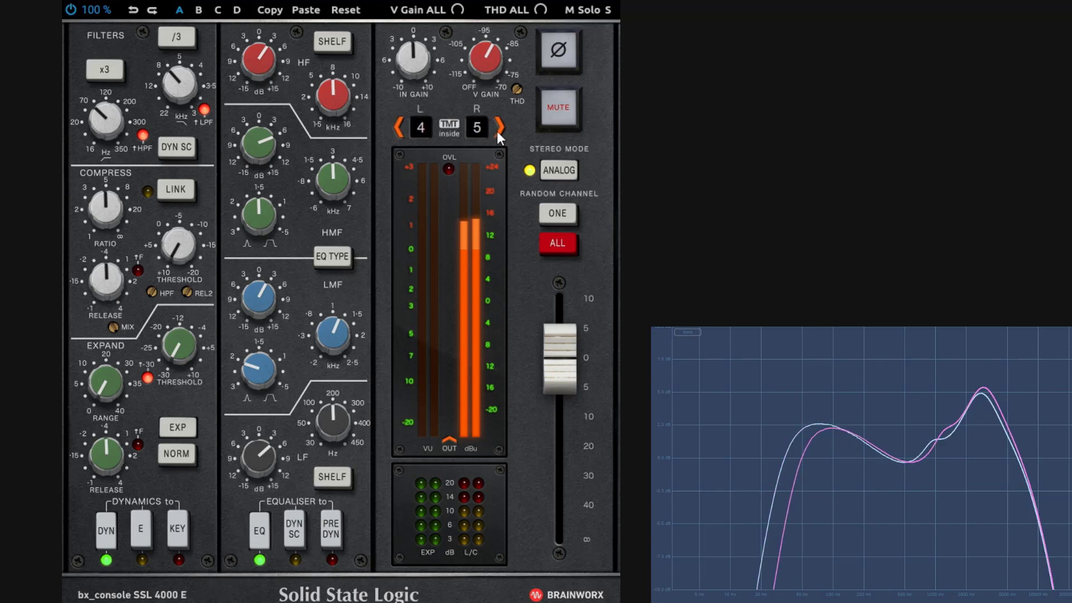
pyautogui.click(496, 132)
pyautogui.click(497, 132)
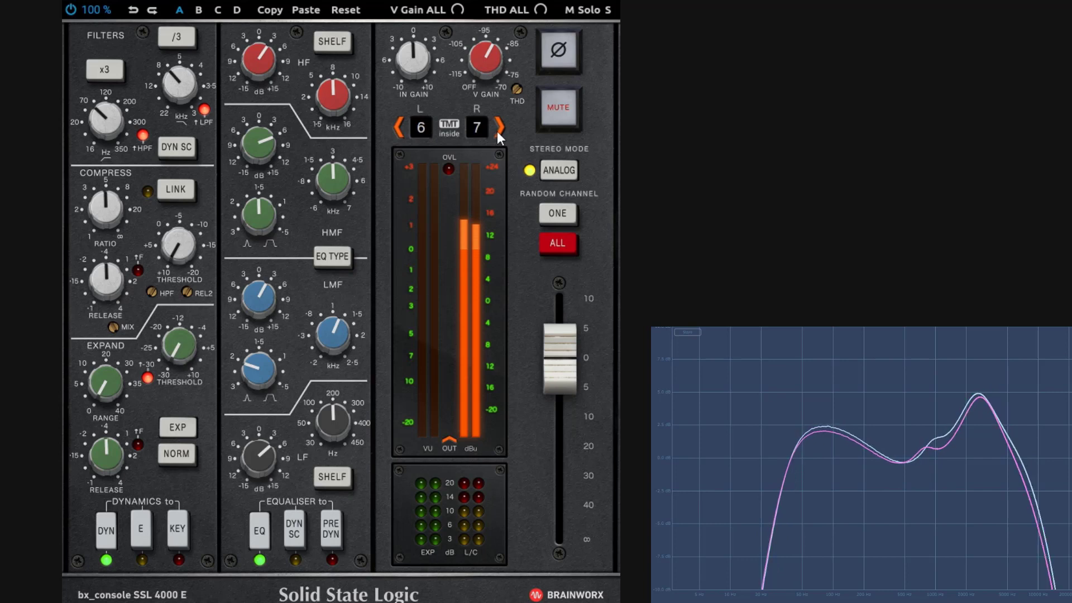
pyautogui.click(497, 131)
pyautogui.click(497, 132)
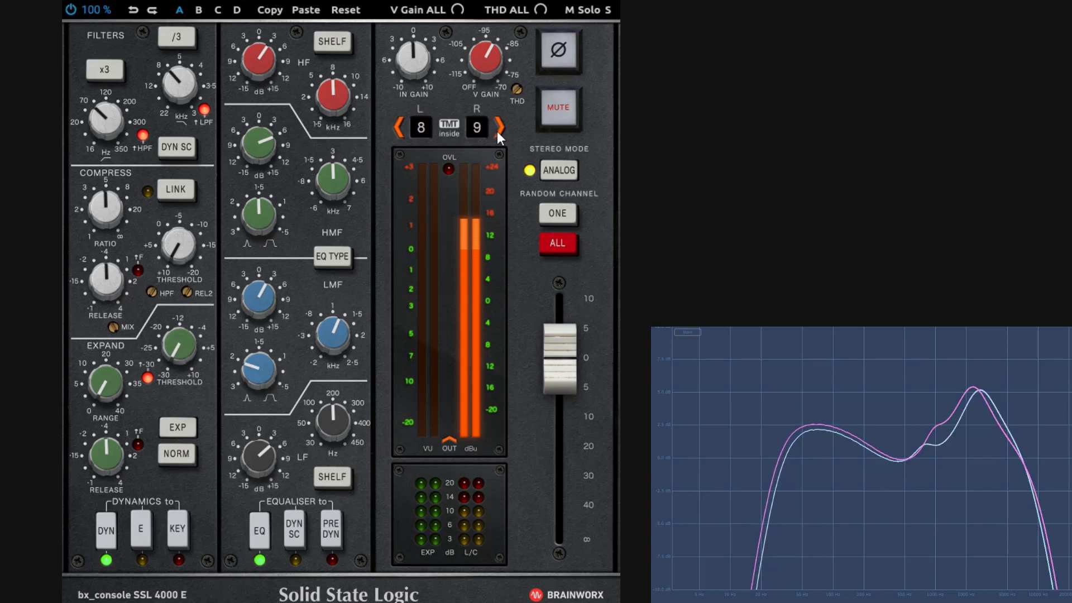
pyautogui.click(497, 132)
pyautogui.click(497, 132)
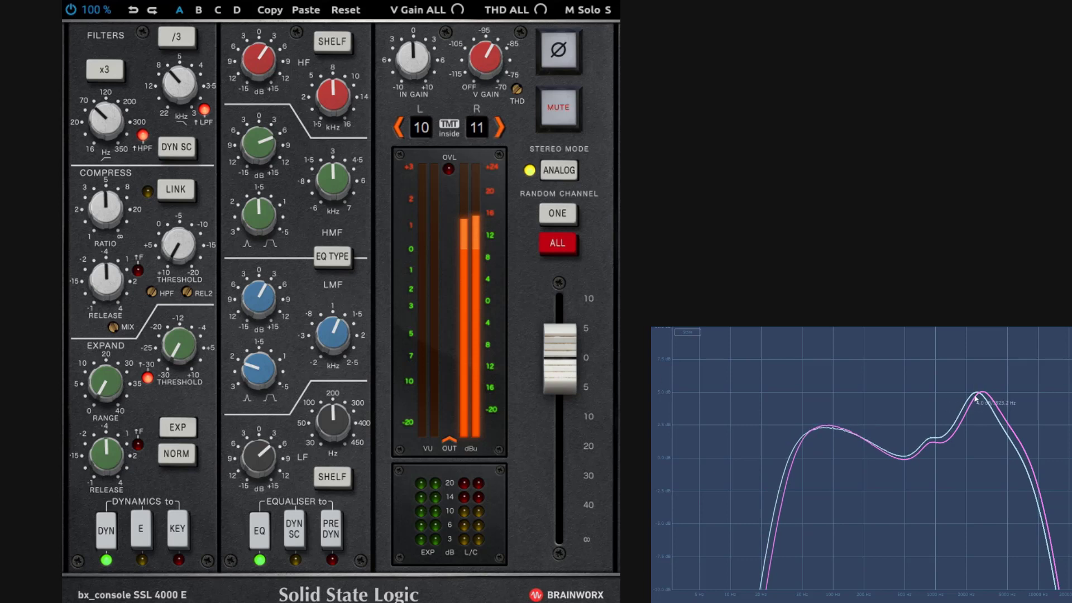
# Step: Continue through the stereo channel pairs one by one past 32/33 to compare how the response varies
pyautogui.click(504, 132)
pyautogui.click(499, 130)
pyautogui.click(499, 128)
pyautogui.click(499, 128)
pyautogui.click(500, 129)
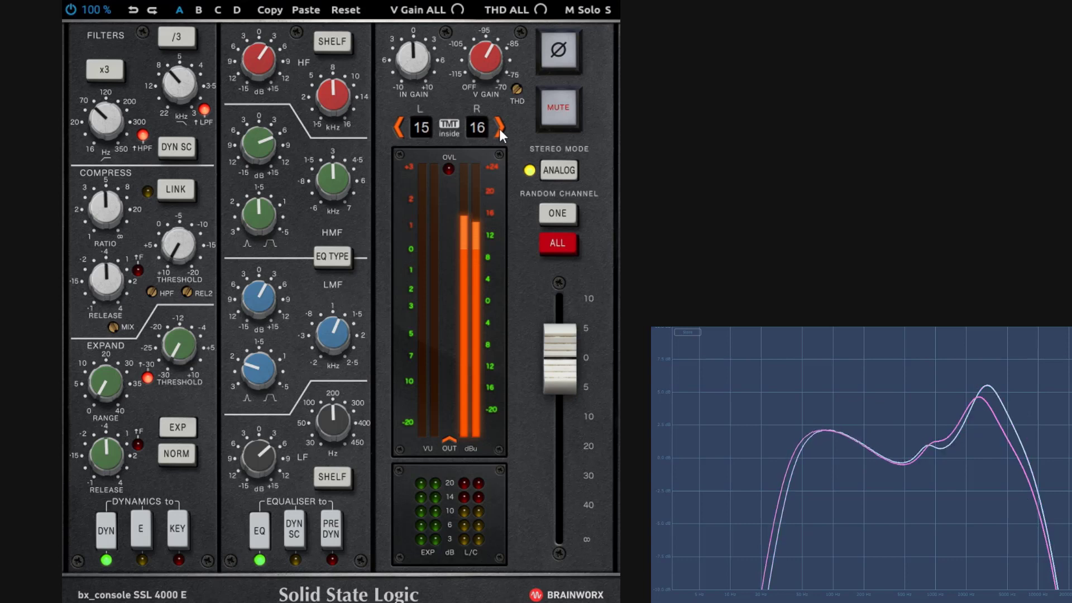
pyautogui.click(499, 128)
pyautogui.click(499, 128)
pyautogui.click(500, 129)
pyautogui.click(500, 128)
pyautogui.click(499, 128)
pyautogui.click(499, 128)
pyautogui.click(499, 129)
pyautogui.click(499, 128)
pyautogui.click(499, 128)
pyautogui.click(499, 129)
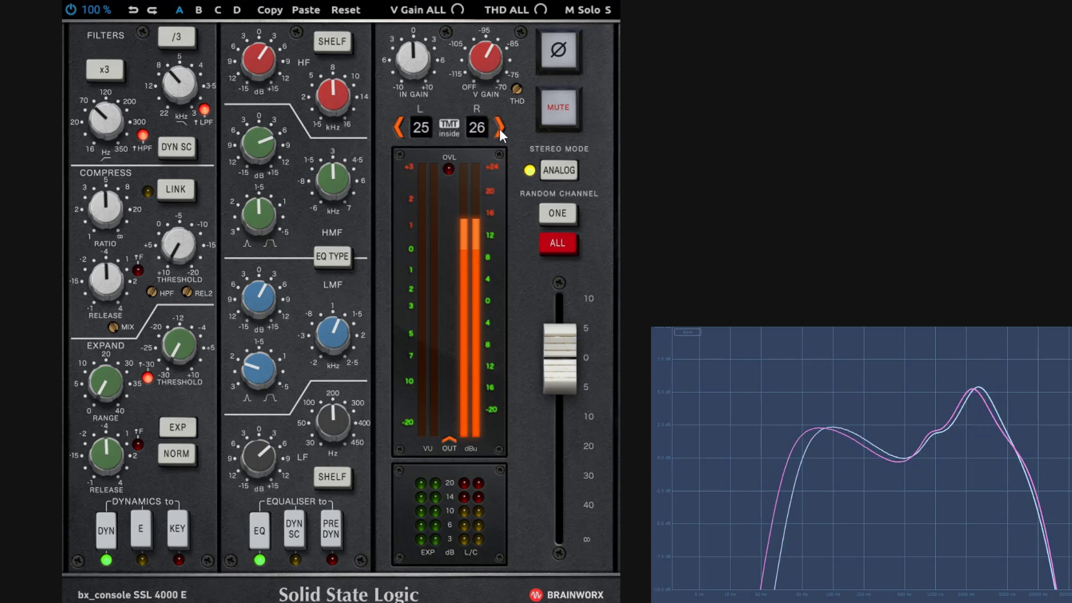
pyautogui.click(499, 129)
pyautogui.click(499, 128)
pyautogui.click(499, 128)
pyautogui.click(499, 129)
pyautogui.click(499, 130)
pyautogui.click(499, 129)
pyautogui.click(499, 129)
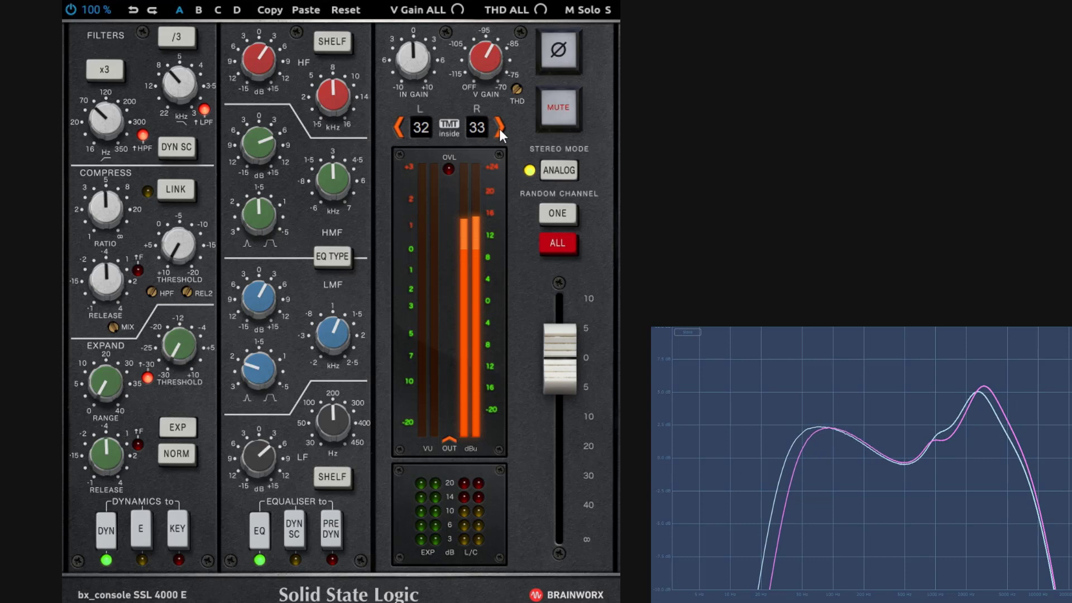
pyautogui.click(499, 129)
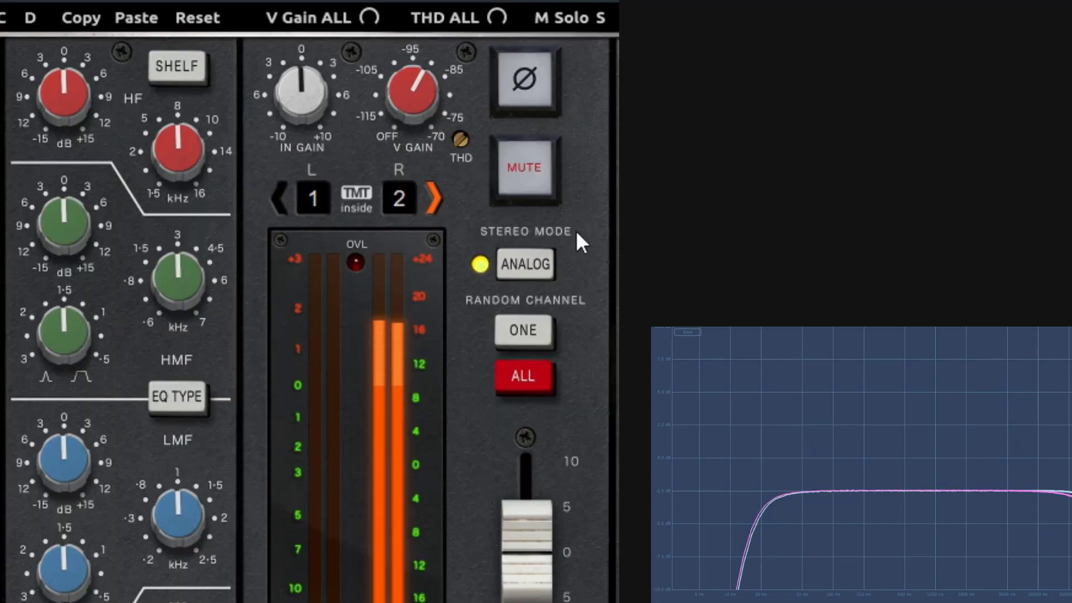
# Step: Assign random channel pairs to this single instance repeatedly, comparing the left and right response of each
pyautogui.click(529, 330)
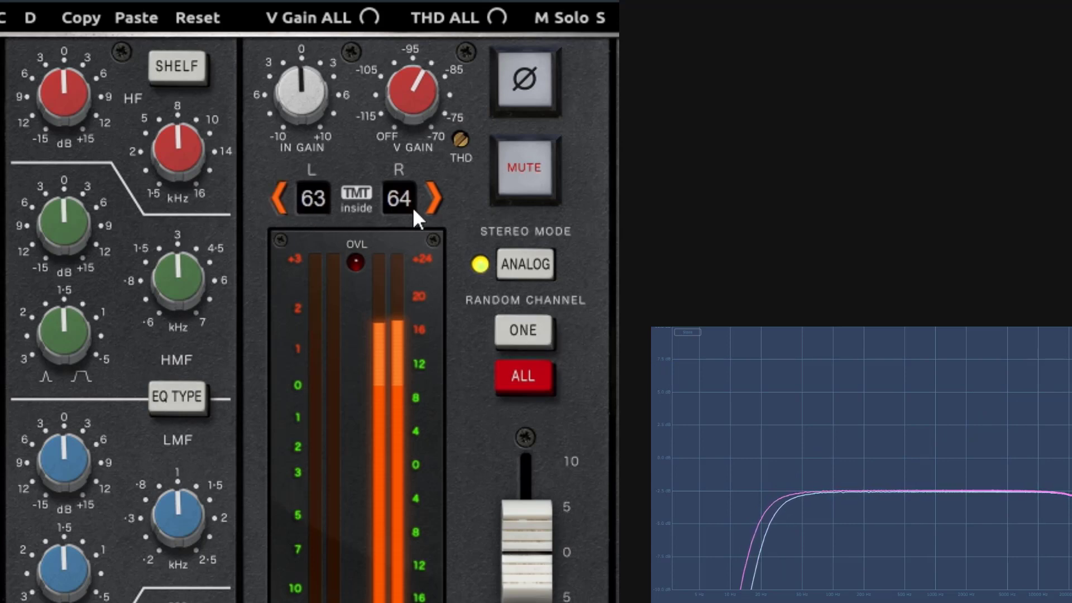
pyautogui.click(523, 327)
pyautogui.click(525, 328)
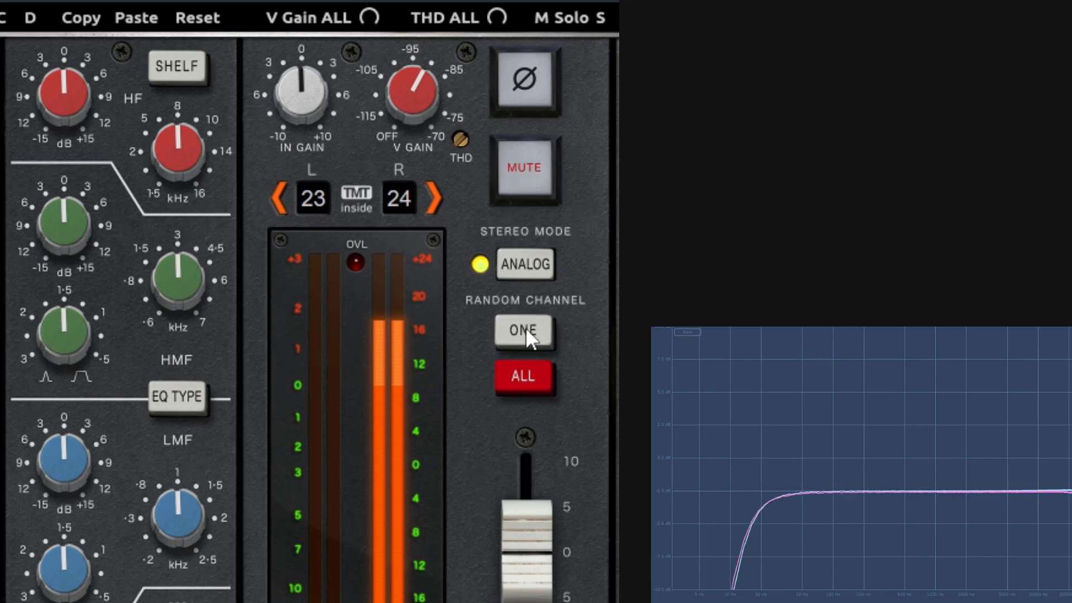
pyautogui.click(525, 329)
pyautogui.click(525, 328)
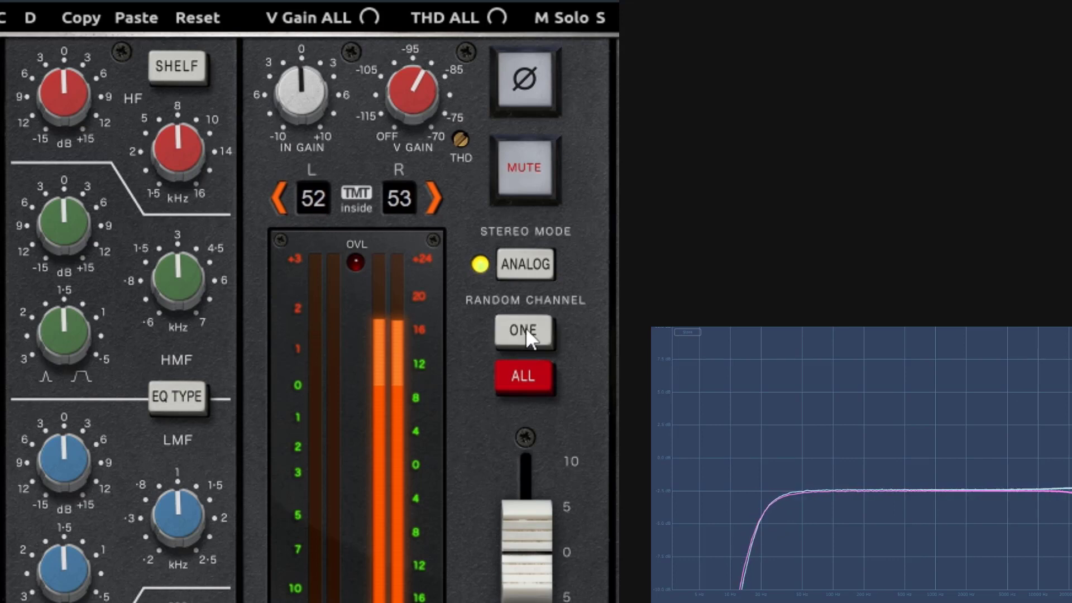
pyautogui.click(525, 329)
pyautogui.click(525, 328)
pyautogui.click(525, 328)
pyautogui.click(524, 328)
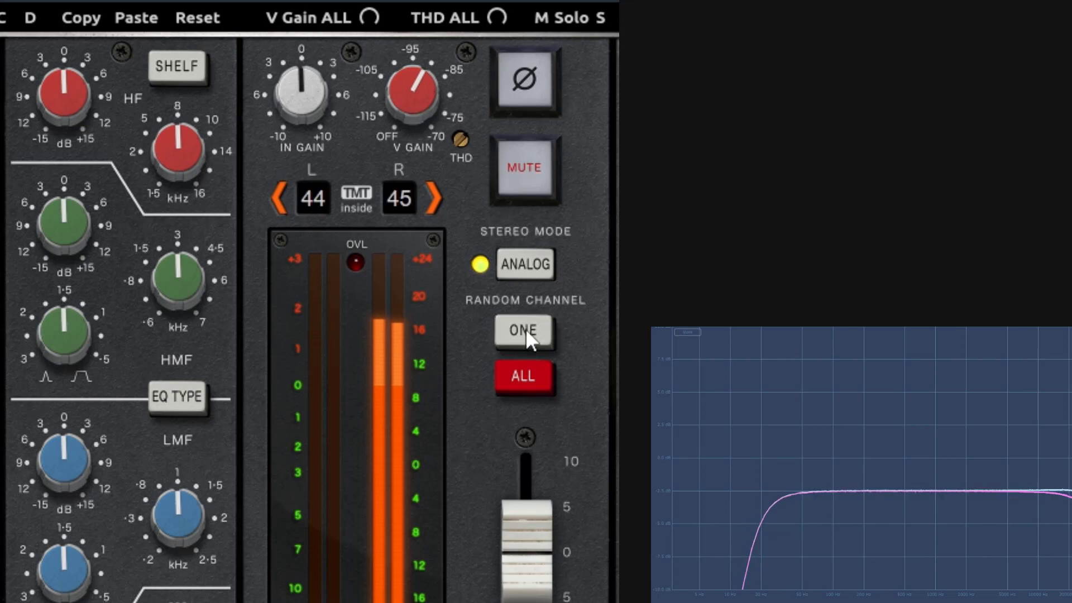
pyautogui.click(524, 328)
pyautogui.click(525, 328)
pyautogui.click(525, 329)
pyautogui.click(525, 328)
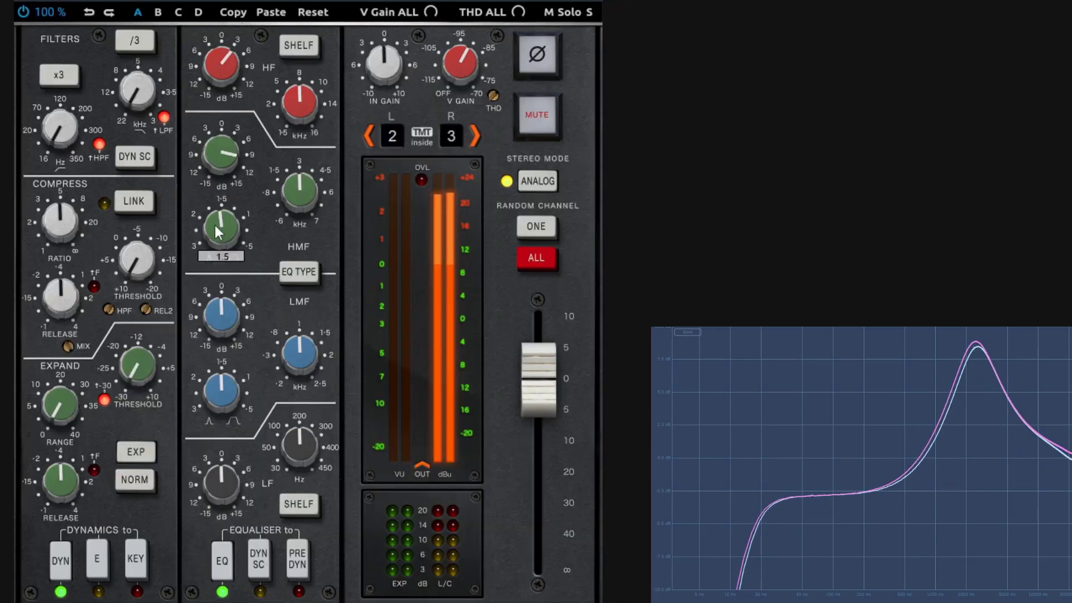
# Step: Switch the stereo mode to Digital and step both sides together up to channel 10
pyautogui.click(548, 180)
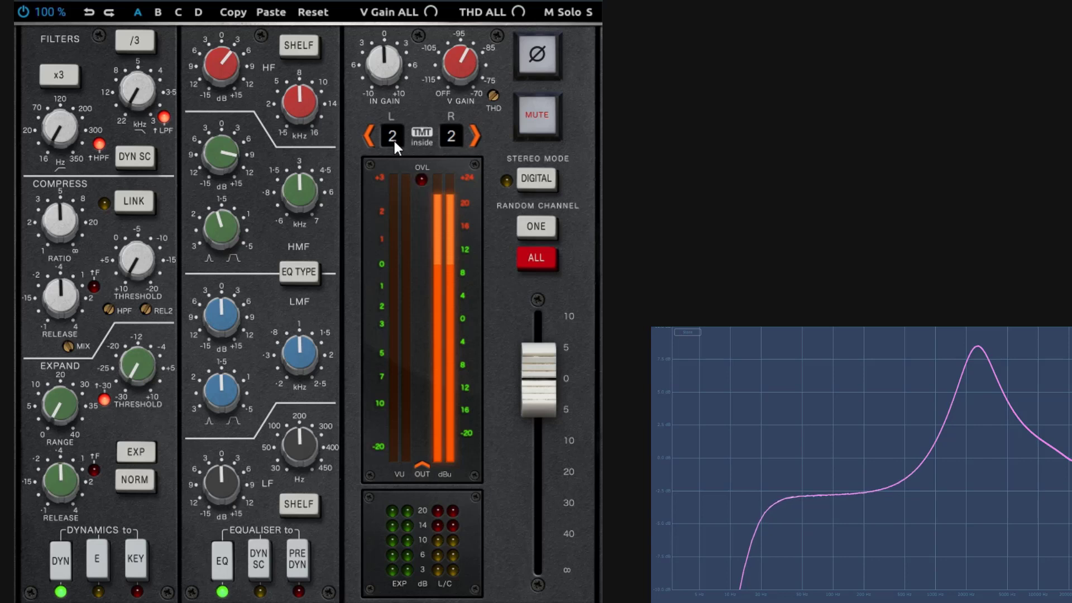
pyautogui.click(476, 142)
pyautogui.click(476, 142)
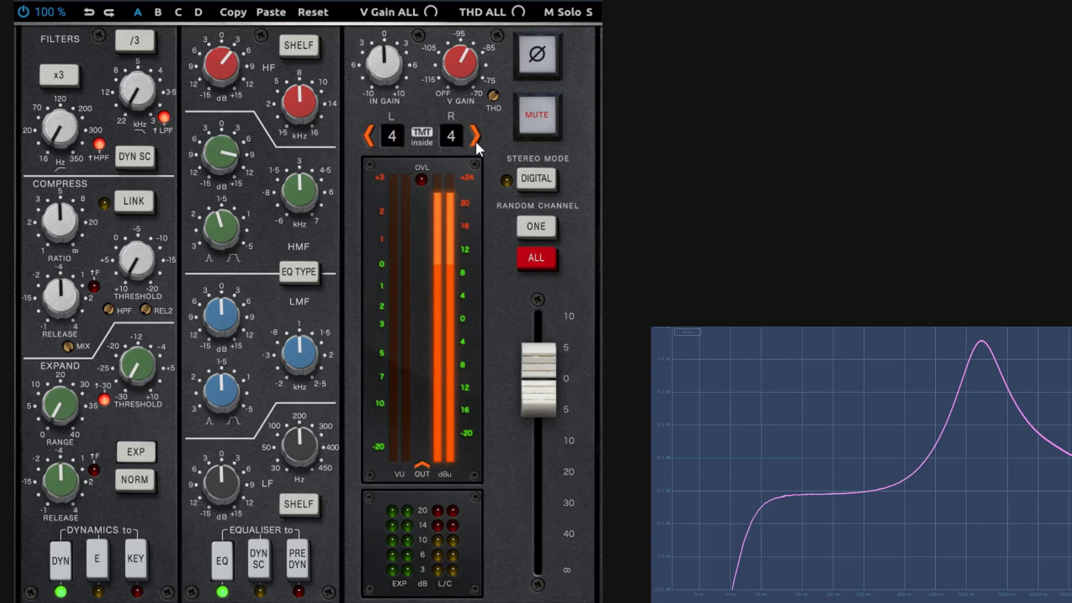
pyautogui.click(476, 142)
pyautogui.click(476, 142)
pyautogui.click(476, 139)
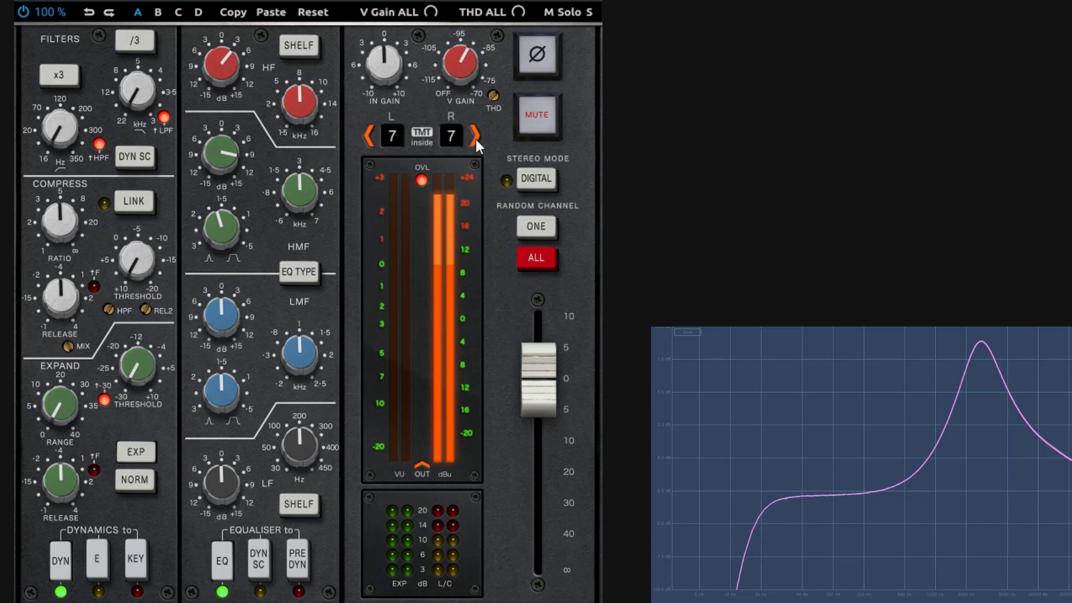
pyautogui.click(476, 139)
pyautogui.click(476, 139)
pyautogui.click(476, 139)
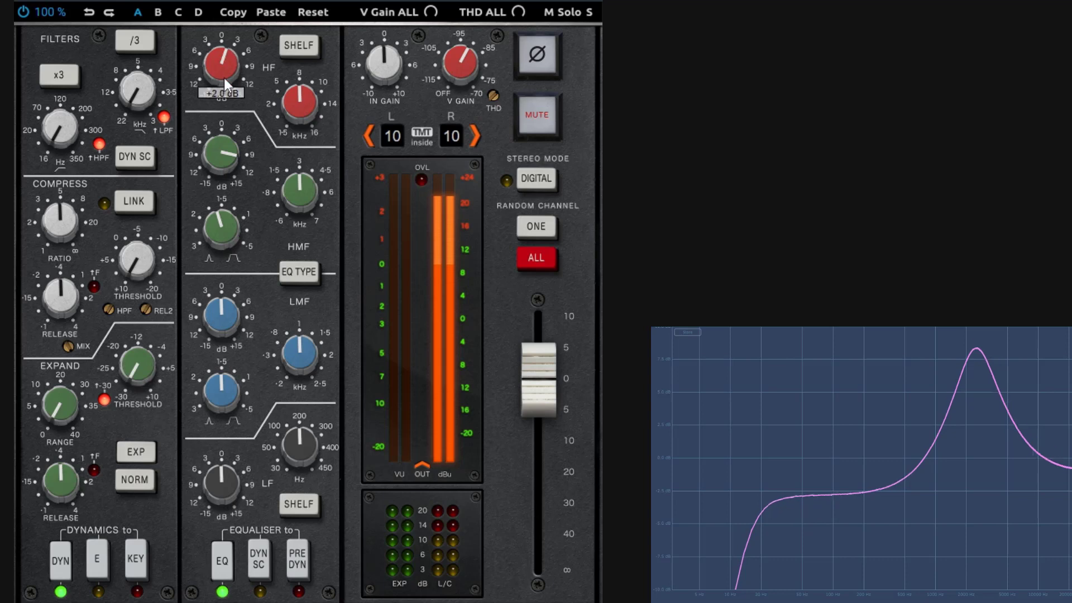
# Step: Return the HF gain to 0, lower the HMF gain to about +9 dB, and step both sides past channel 11
pyautogui.moveTo(225, 155); pyautogui.dragTo(250, 202)
pyautogui.click(473, 139)
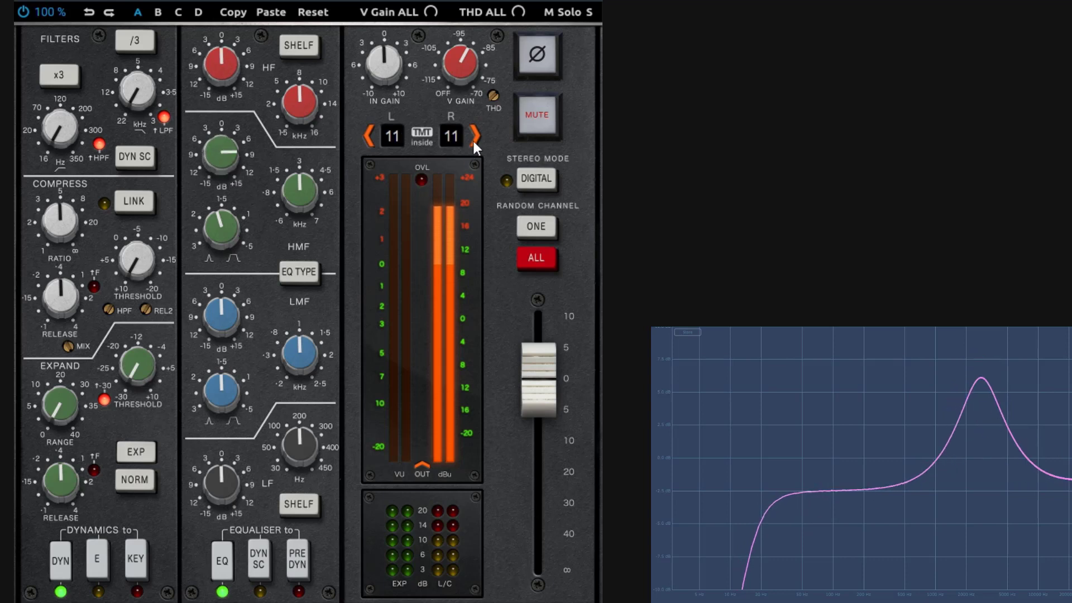
pyautogui.click(472, 138)
pyautogui.click(472, 138)
pyautogui.click(472, 138)
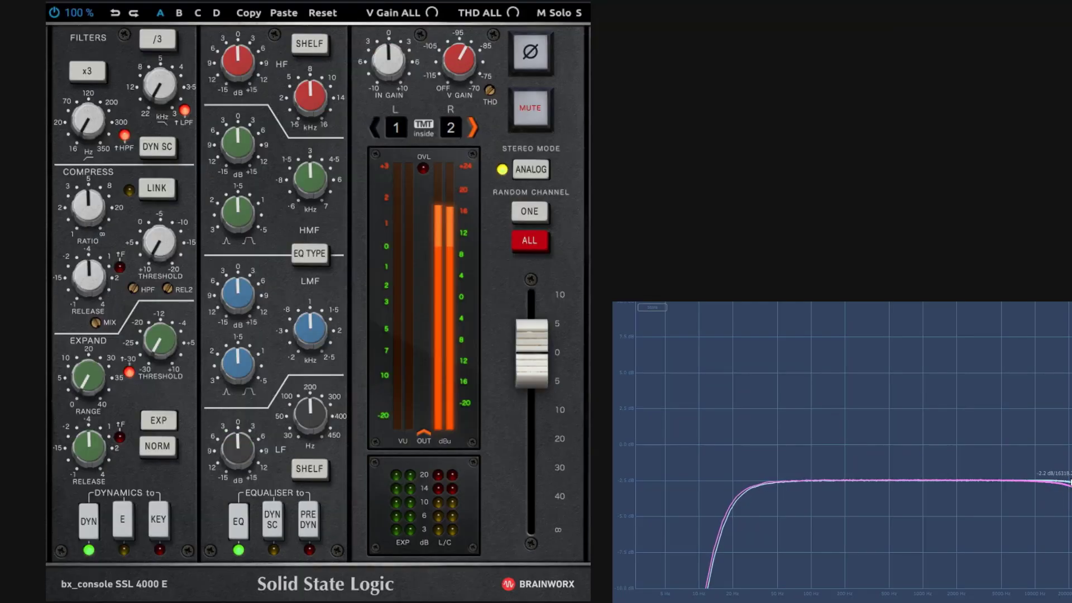
# Step: Bypass the high-pass and low-pass filters and boost the HF shelf gain to about +5 dB
pyautogui.click(123, 135)
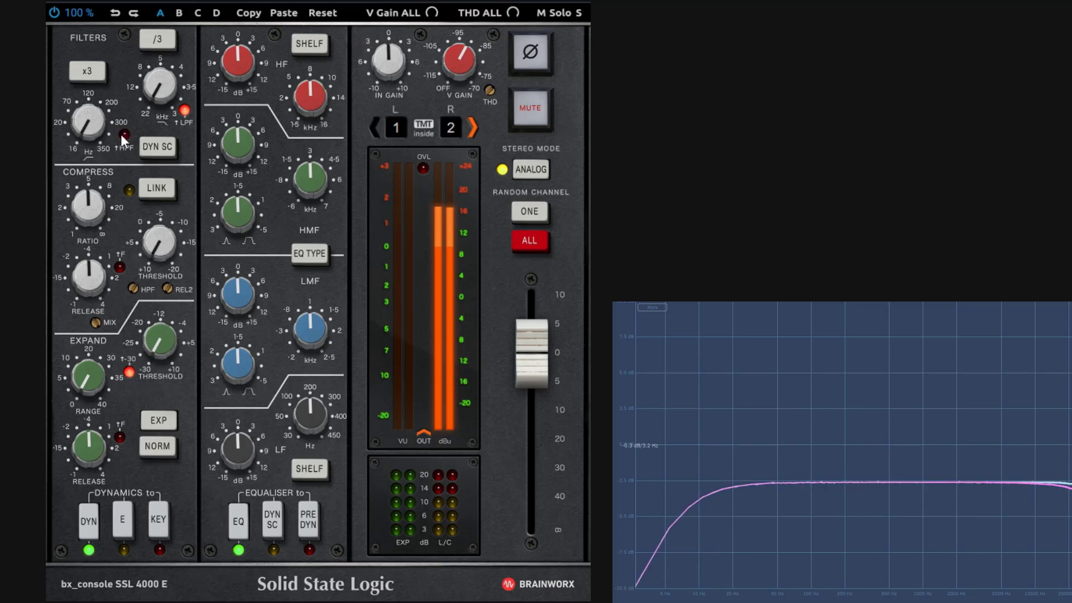
pyautogui.click(185, 111)
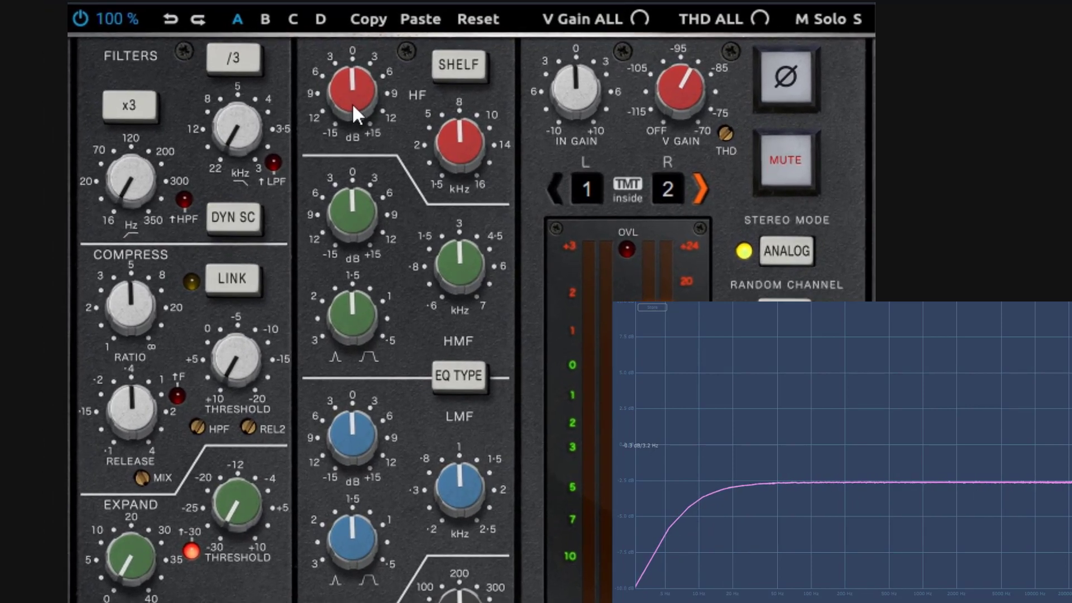
pyautogui.moveTo(352, 102); pyautogui.dragTo(348, 72)
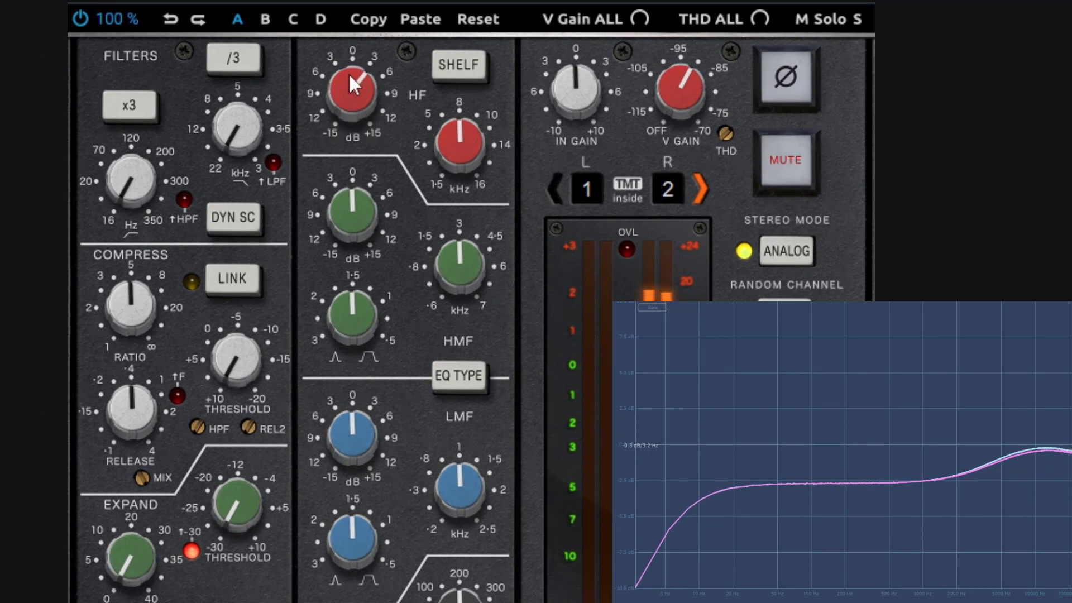
# Step: Sweep the HF shelf frequency up to 16 kHz and back to 8 kHz, and toggle the high-pass filter's x3 switch on and off
pyautogui.moveTo(512, 176); pyautogui.dragTo(490, 349)
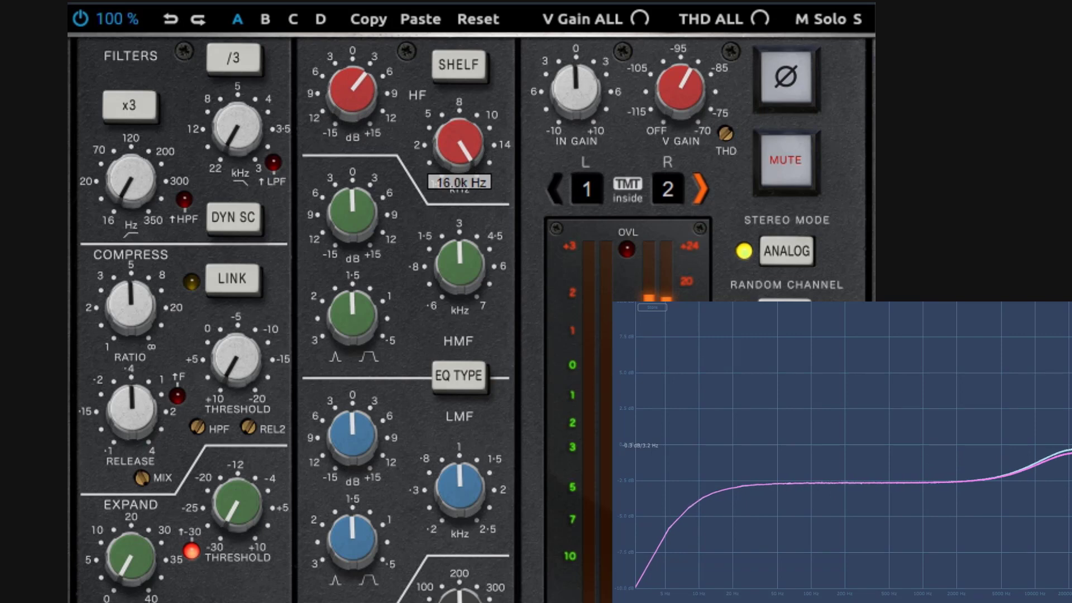
pyautogui.moveTo(439, 119); pyautogui.dragTo(439, 134)
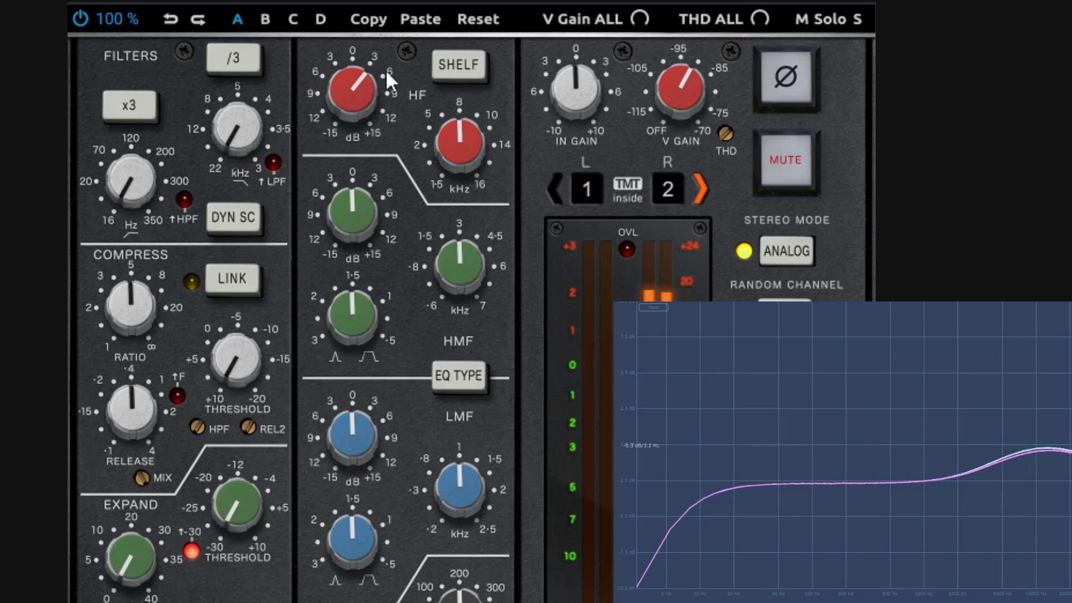
pyautogui.click(143, 111)
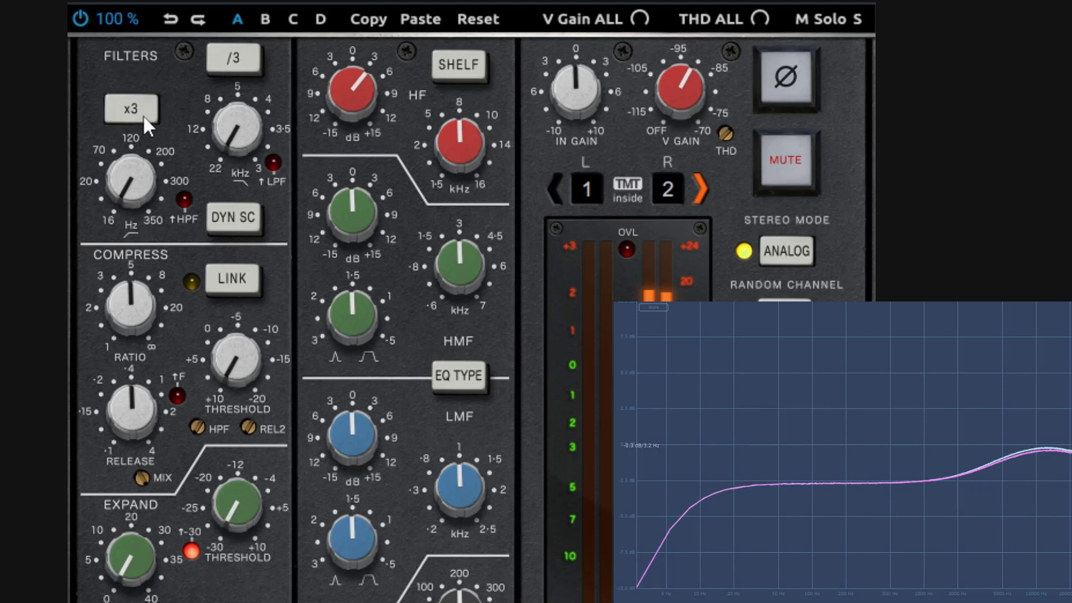
pyautogui.click(143, 115)
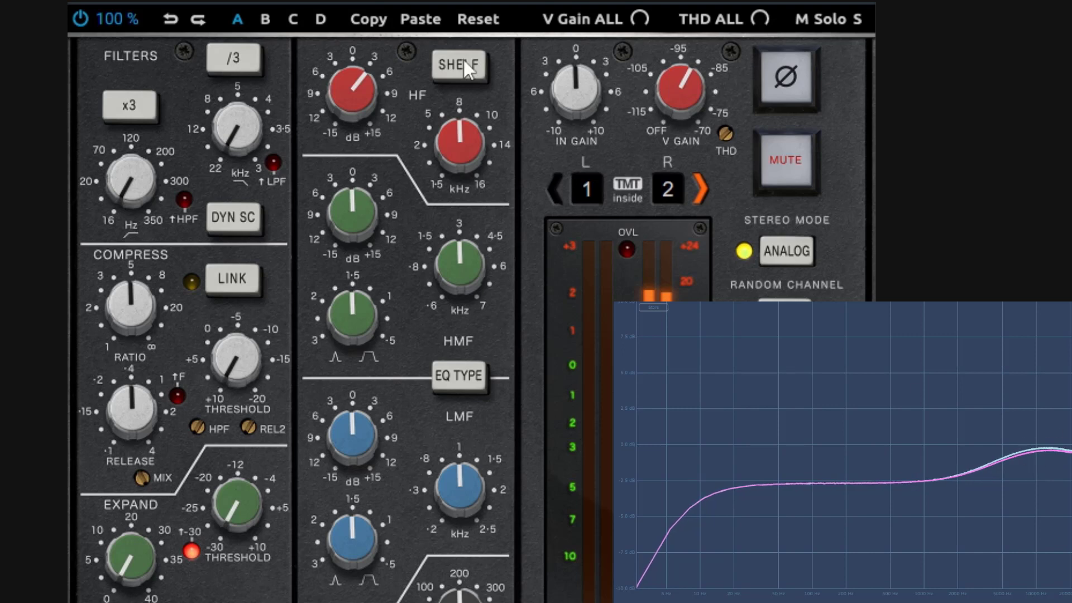
# Step: Change the HF band to a bell and compare its response in Digital and Analog stereo mode, ending on Analog
pyautogui.click(472, 72)
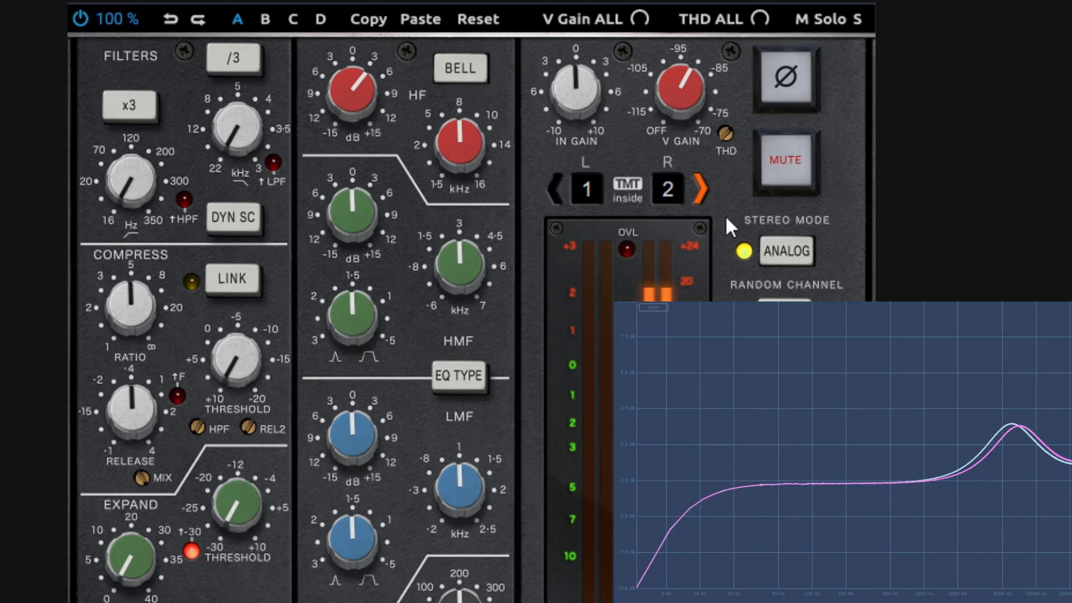
pyautogui.click(792, 255)
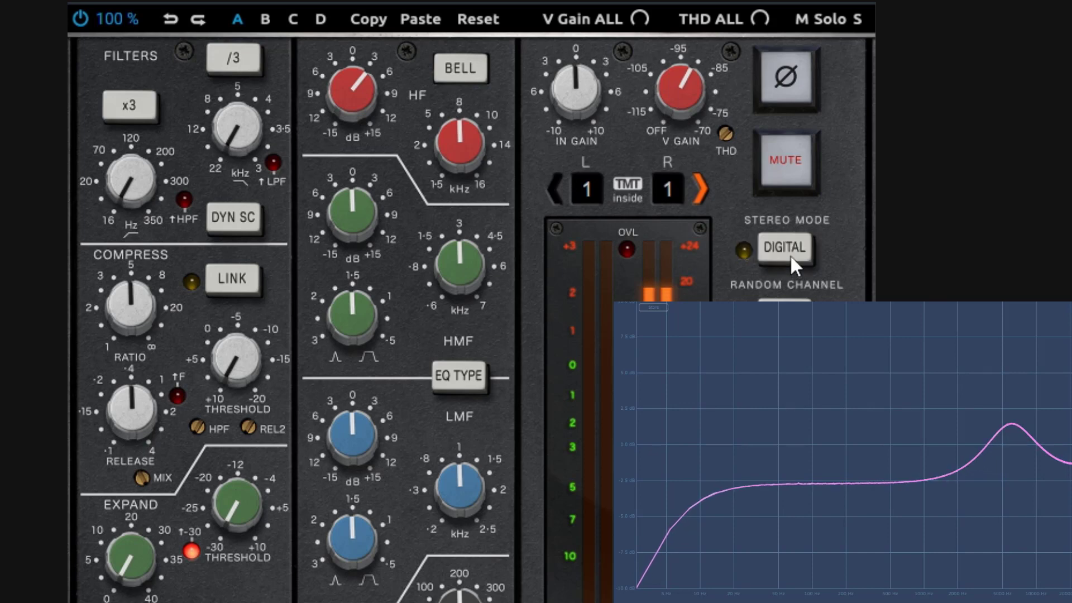
pyautogui.click(789, 252)
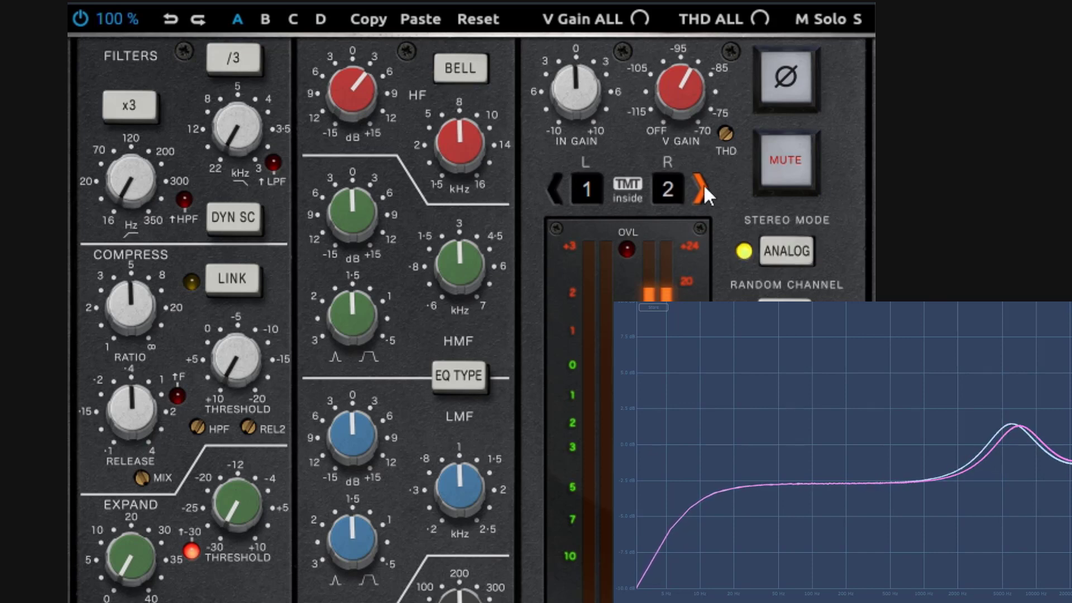
# Step: Compare the HF band's shelf and bell shapes, and set the bell to about 2 kHz with about +9 dB of gain
pyautogui.click(454, 76)
pyautogui.moveTo(363, 104)
pyautogui.mouseDown()
pyautogui.moveTo(354, 89)
pyautogui.moveTo(364, 176)
pyautogui.moveTo(349, 102)
pyautogui.moveTo(356, 114)
pyautogui.mouseUp()
pyautogui.click(453, 78)
pyautogui.moveTo(458, 141); pyautogui.dragTo(444, 182)
pyautogui.moveTo(362, 109); pyautogui.dragTo(379, 92)
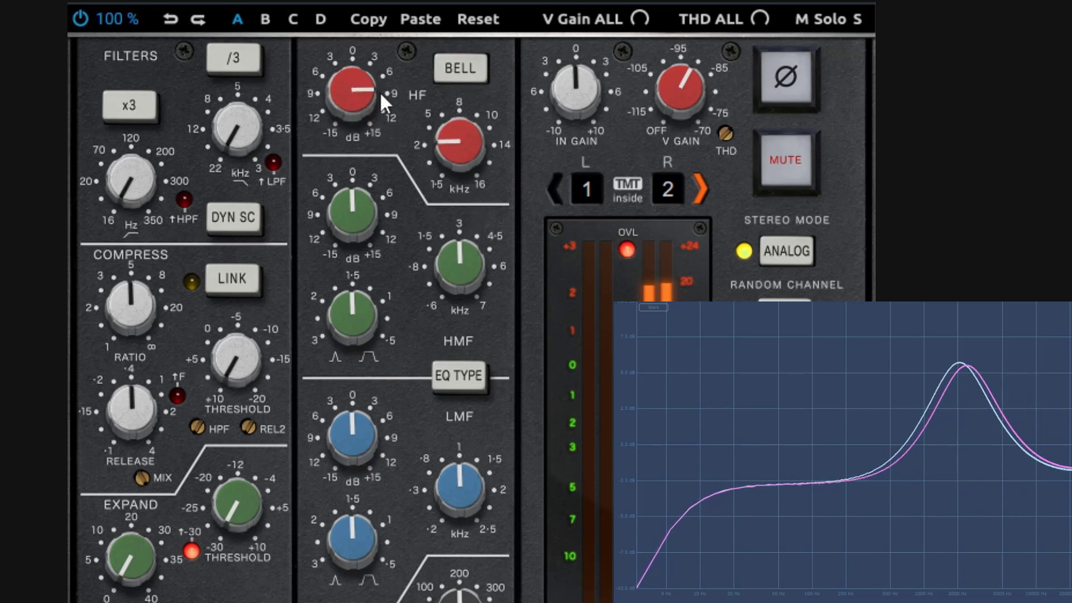
# Step: Reset the HF frequency to 8 kHz and its gain to 0 dB, and return the band to a shelf
pyautogui.doubleClick(467, 144)
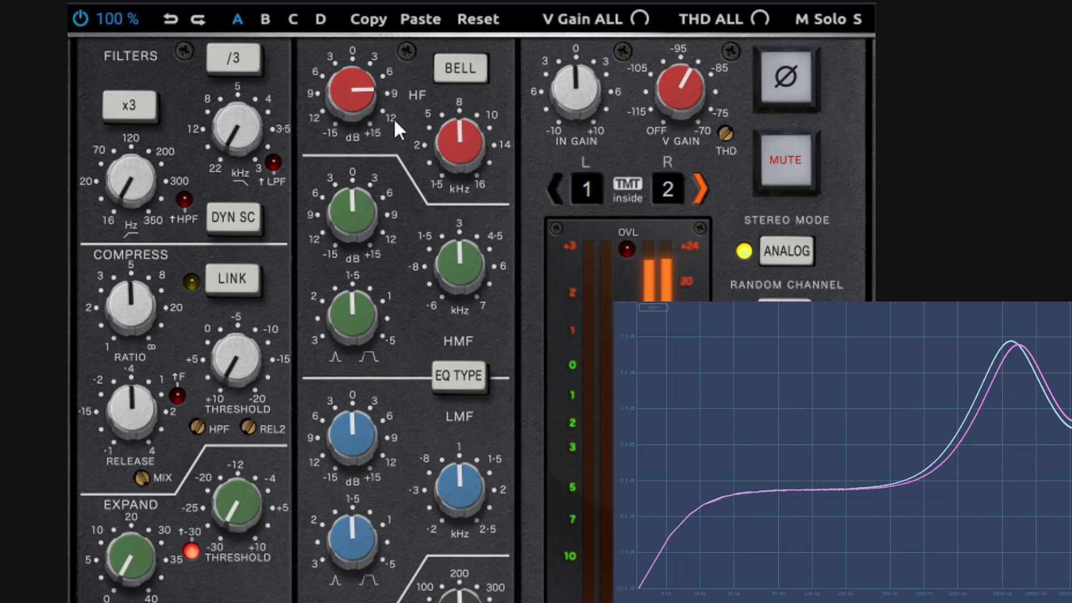
pyautogui.doubleClick(357, 95)
pyautogui.click(467, 66)
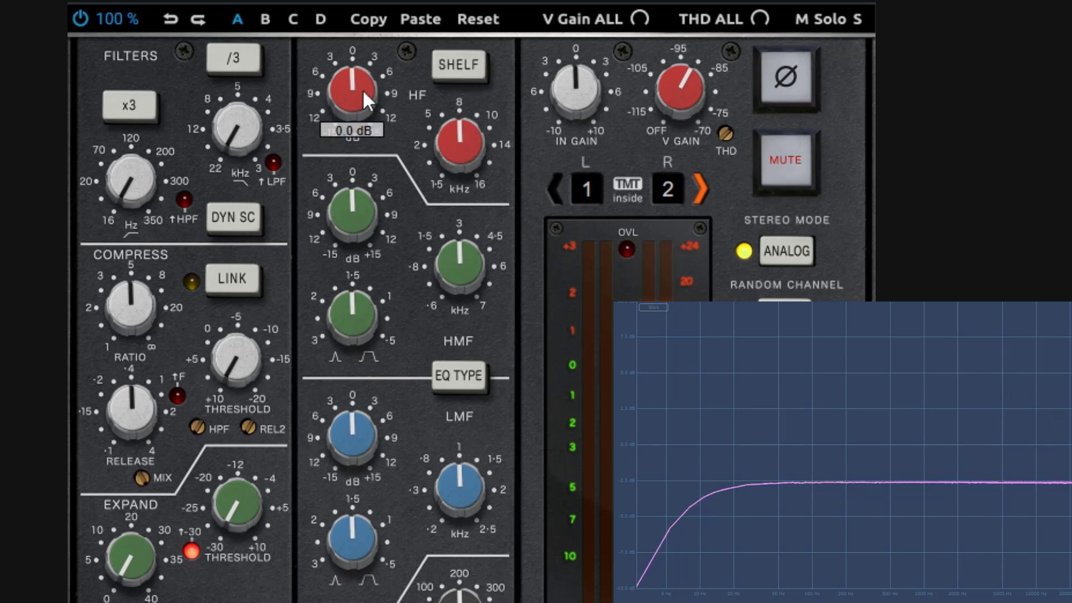
# Step: Boost the HF shelf by about 3 dB and sweep the HMF frequency down to 600 Hz and back up to about 3.5 kHz
pyautogui.moveTo(363, 89); pyautogui.dragTo(354, 58)
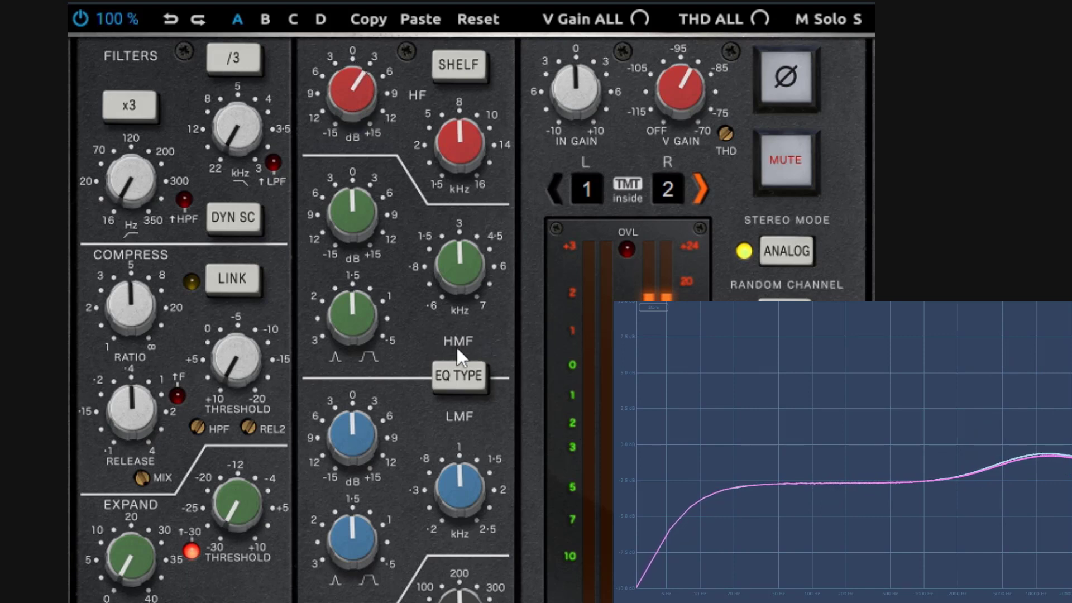
pyautogui.moveTo(473, 271); pyautogui.dragTo(477, 376)
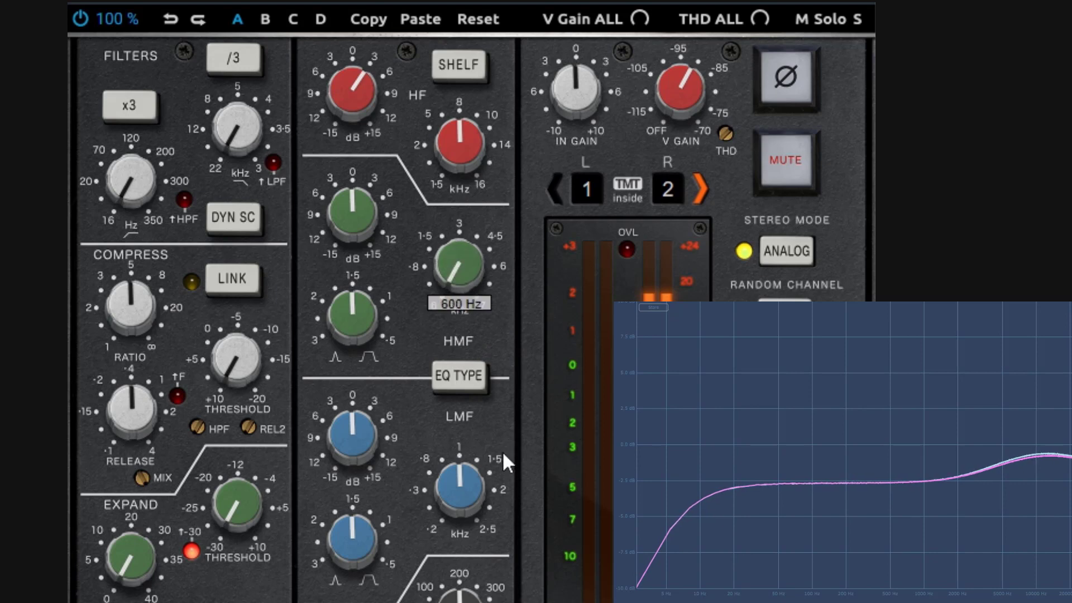
pyautogui.moveTo(501, 451); pyautogui.dragTo(430, 304)
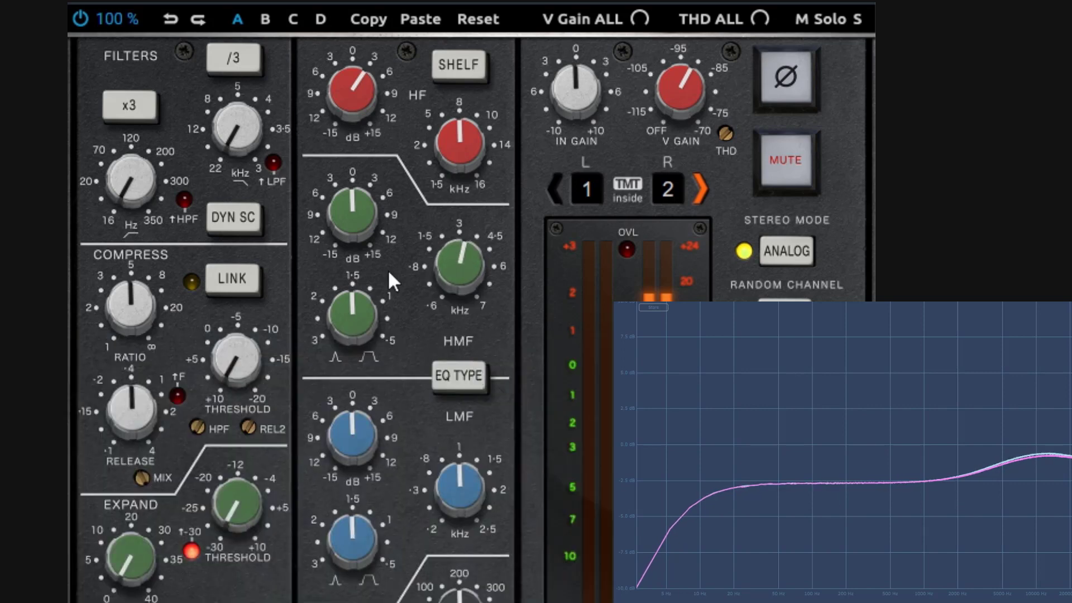
# Step: Boost the HMF band by about 5 dB, narrow its Q to about 2.5 and tune its frequency to 3.0 kHz
pyautogui.moveTo(346, 225); pyautogui.dragTo(347, 202)
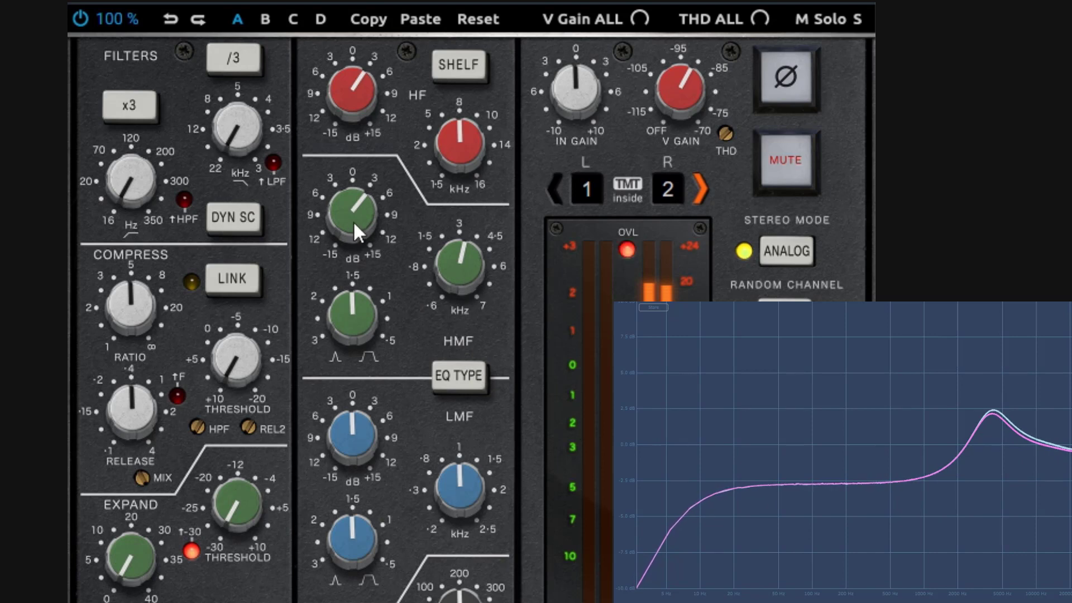
pyautogui.moveTo(353, 220); pyautogui.dragTo(349, 212)
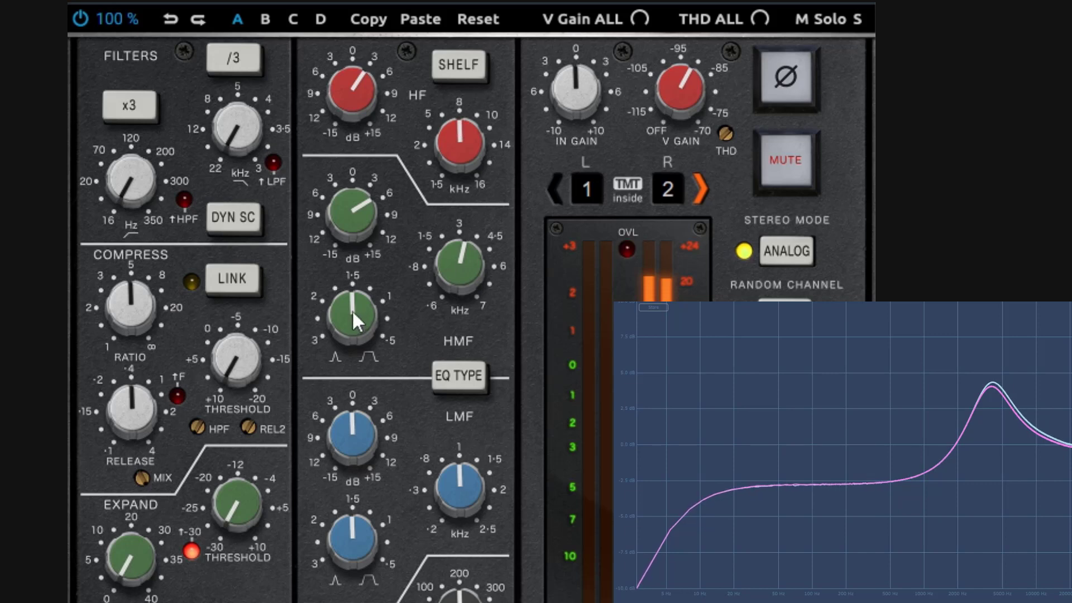
pyautogui.moveTo(351, 312); pyautogui.dragTo(373, 404)
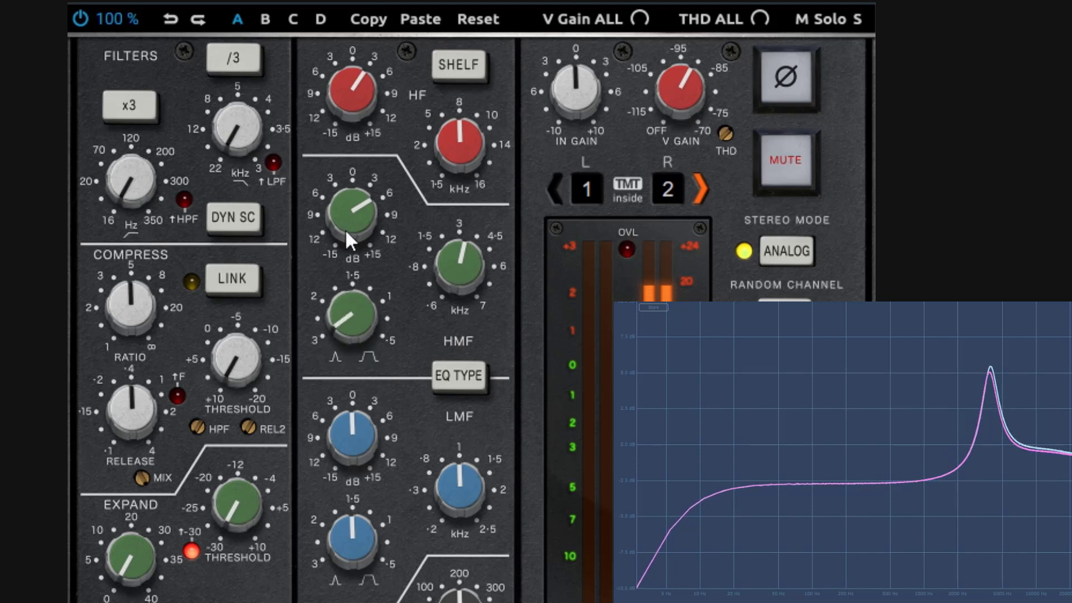
pyautogui.moveTo(456, 264)
pyautogui.mouseDown()
pyautogui.moveTo(454, 280)
pyautogui.moveTo(448, 259)
pyautogui.mouseUp()
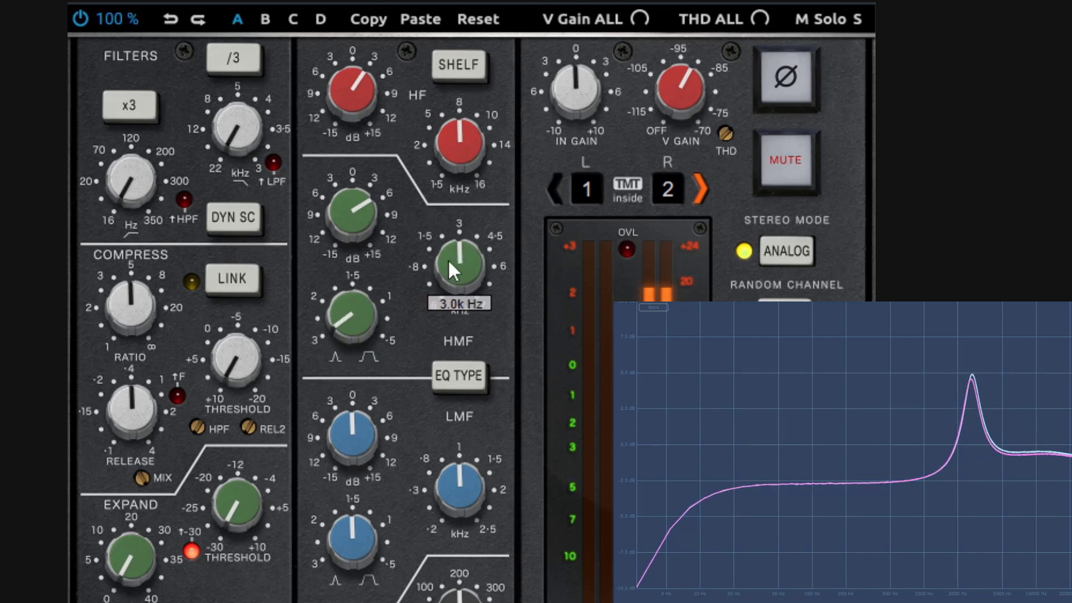
# Step: Widen the HMF band and sweep its gain up to +15 dB, then settle on about +3 dB with a Q of about 1.8
pyautogui.moveTo(355, 324); pyautogui.dragTo(364, 216)
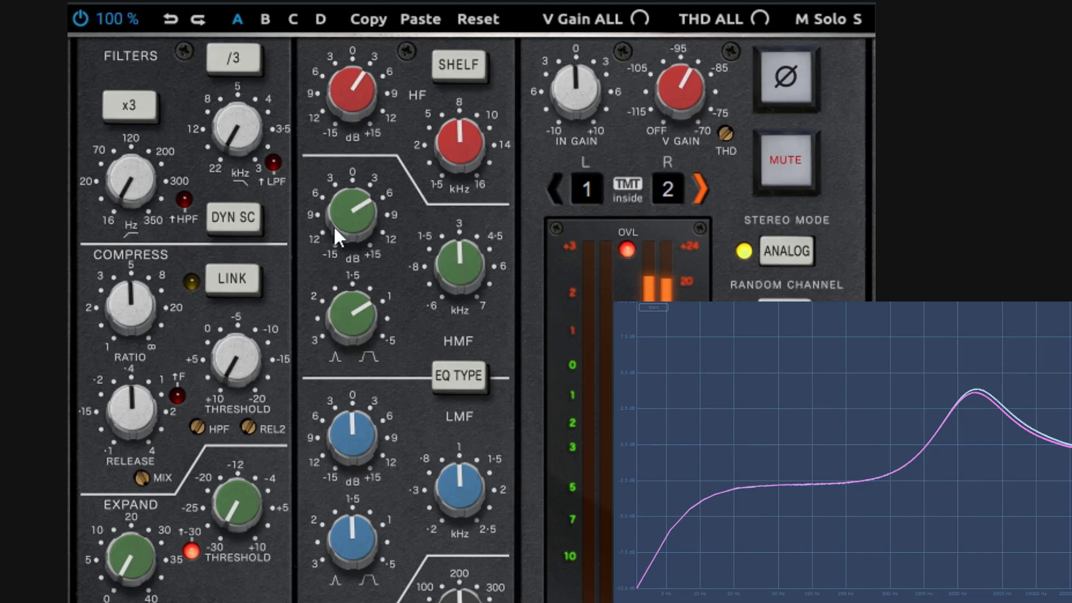
pyautogui.moveTo(343, 216); pyautogui.dragTo(345, 216)
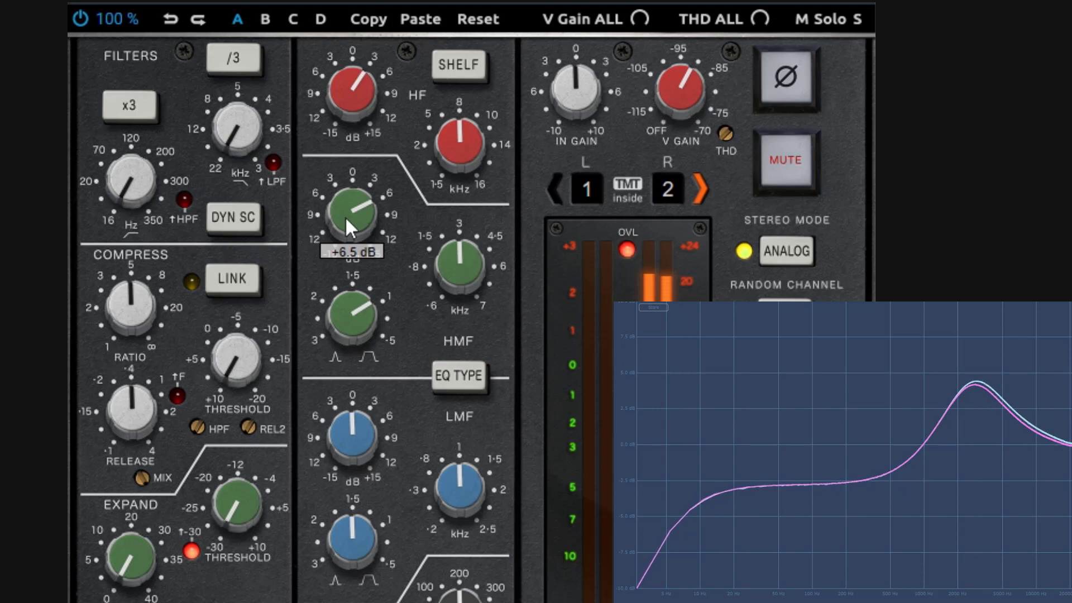
pyautogui.moveTo(345, 216); pyautogui.dragTo(366, 268)
pyautogui.moveTo(360, 258); pyautogui.dragTo(357, 242)
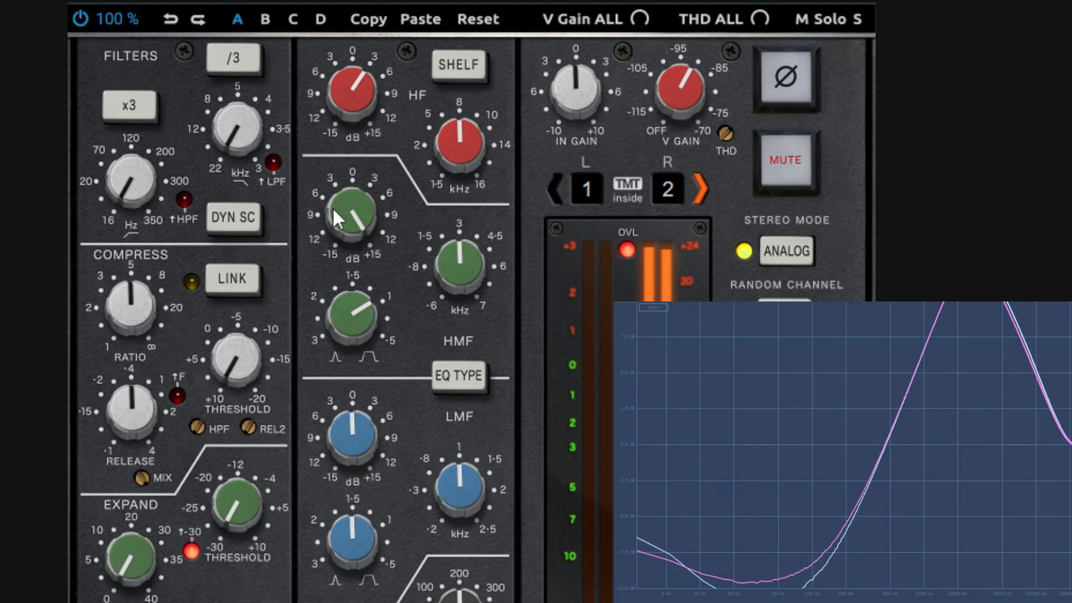
pyautogui.moveTo(353, 215); pyautogui.dragTo(367, 375)
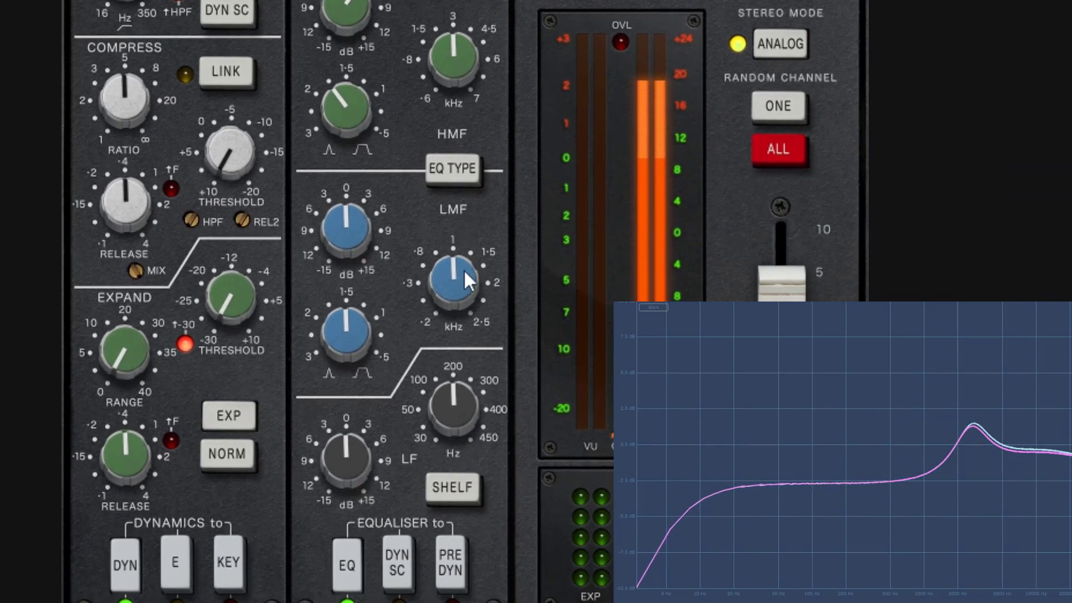
# Step: Sweep the LMF frequency across its range, cut the band by about 2 dB and tune it to about 350 Hz
pyautogui.moveTo(462, 271); pyautogui.dragTo(500, 4)
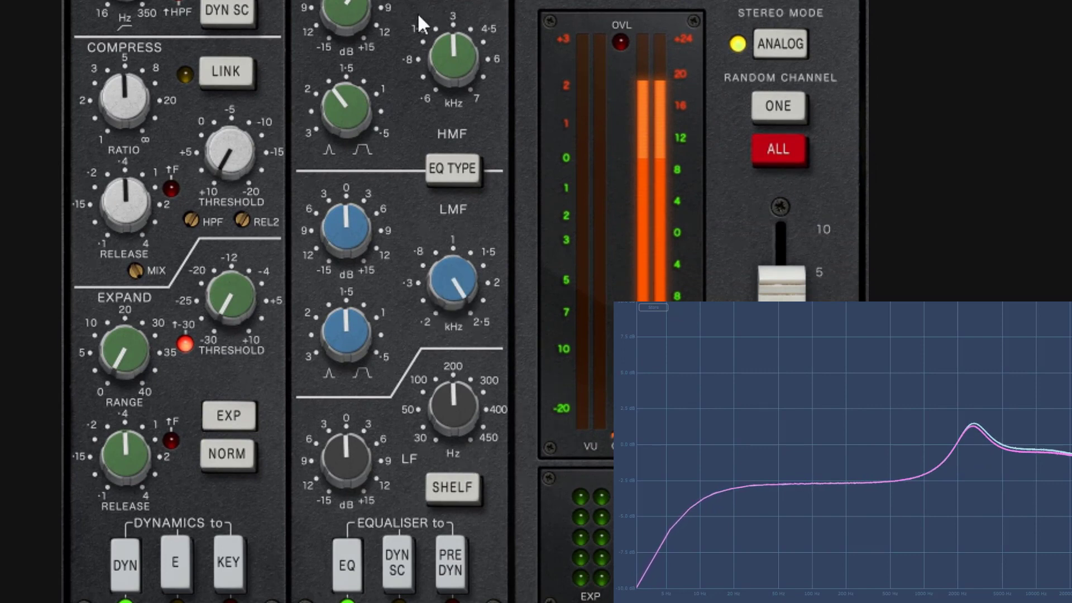
pyautogui.moveTo(449, 265); pyautogui.dragTo(464, 394)
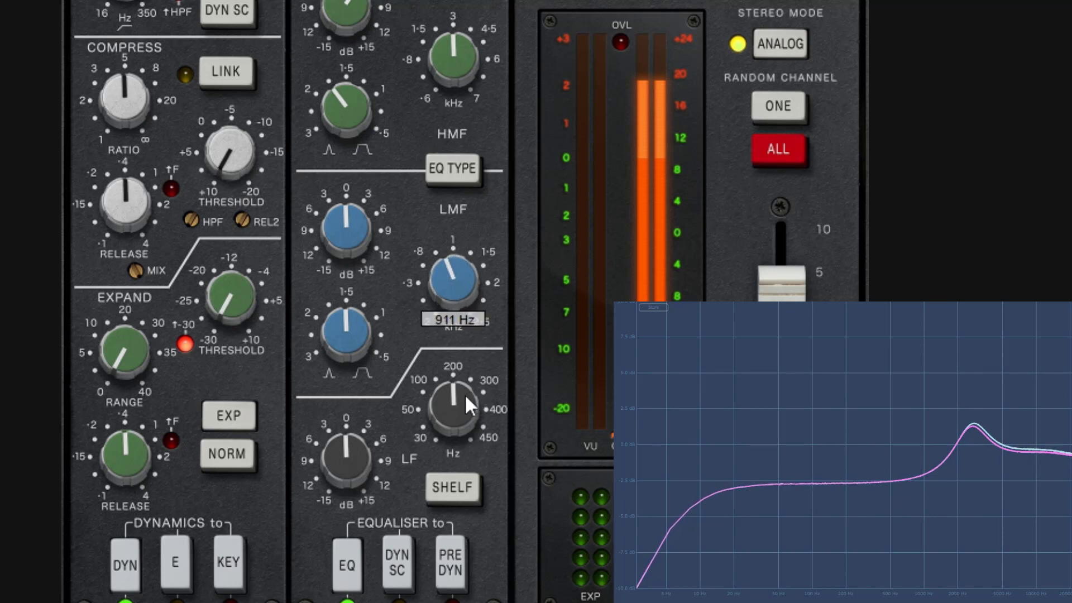
pyautogui.moveTo(344, 257); pyautogui.dragTo(364, 287)
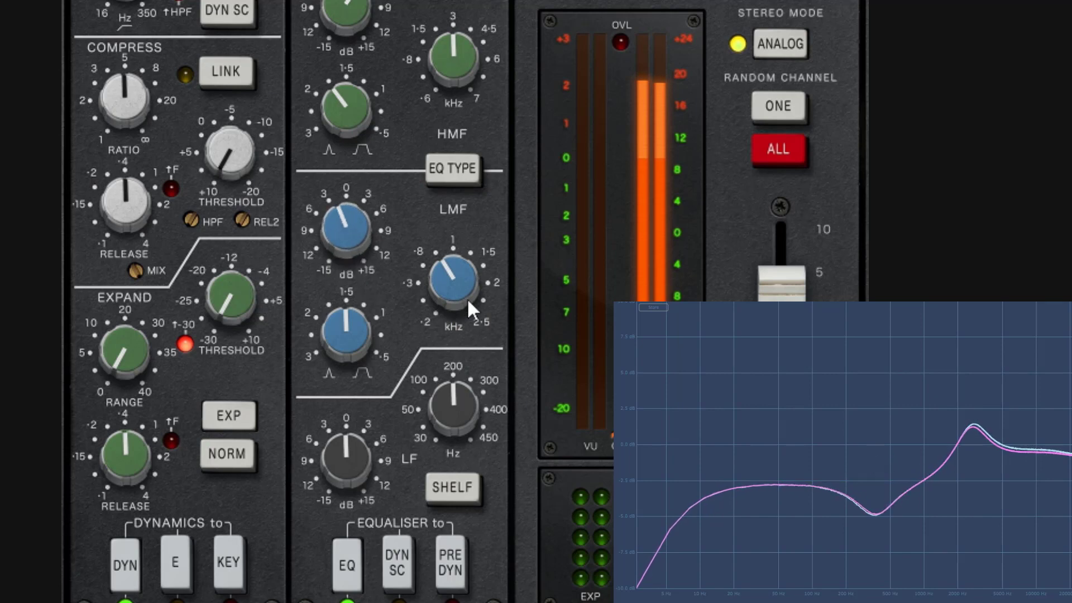
pyautogui.moveTo(467, 297); pyautogui.dragTo(468, 313)
# Step: Compare wide and narrow LMF Q settings in cut and boost, ending on about a 3 dB cut with a Q of about 2
pyautogui.moveTo(354, 323); pyautogui.dragTo(364, 287)
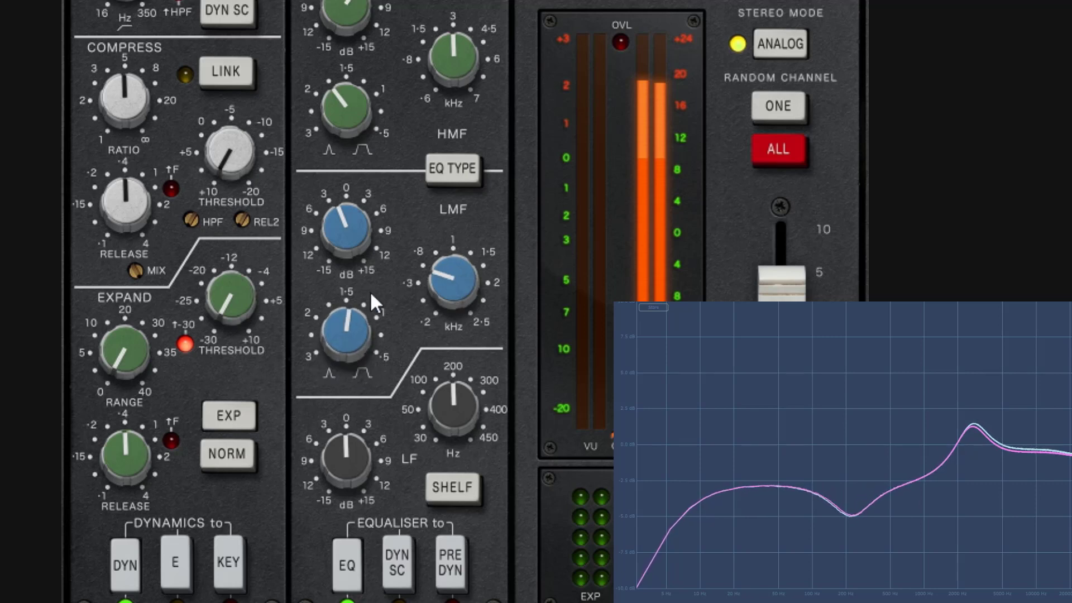
pyautogui.click(347, 330)
pyautogui.moveTo(348, 323); pyautogui.dragTo(366, 420)
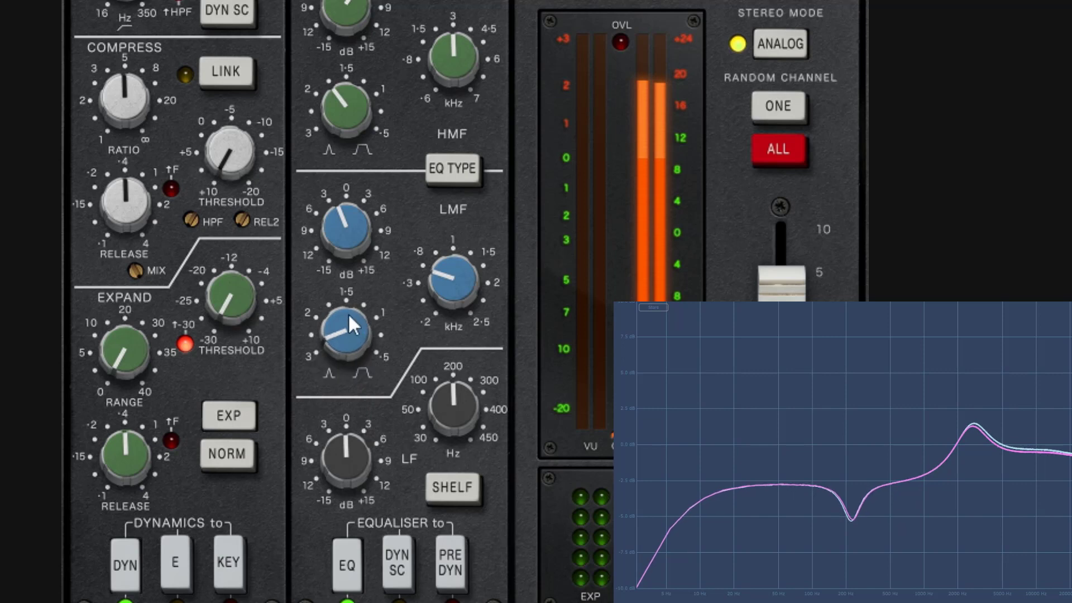
pyautogui.moveTo(351, 323); pyautogui.dragTo(350, 338)
pyautogui.moveTo(347, 236); pyautogui.dragTo(346, 199)
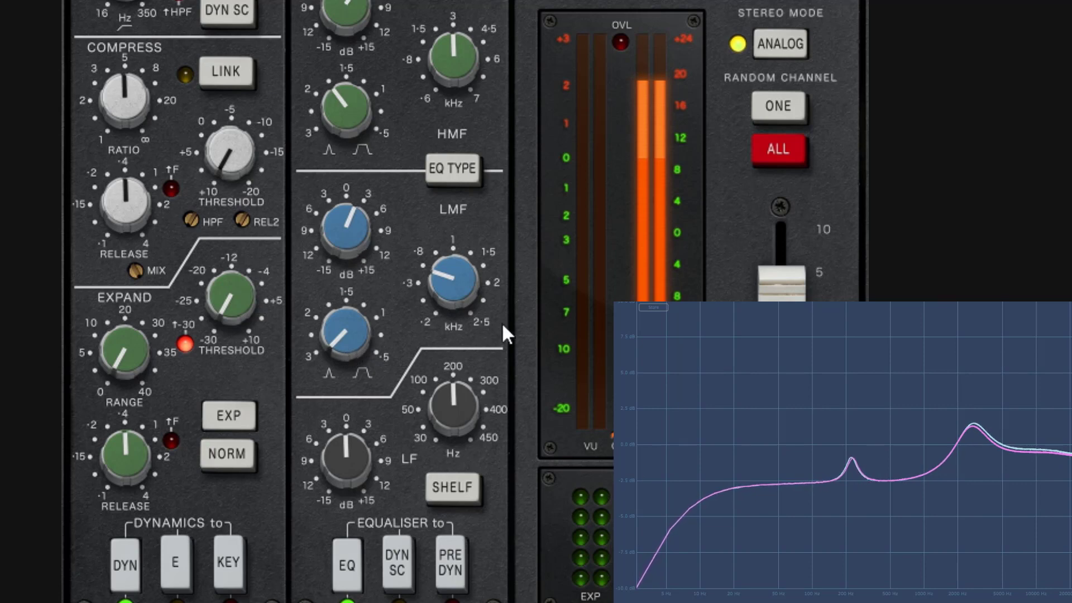
pyautogui.moveTo(338, 231); pyautogui.dragTo(350, 270)
pyautogui.moveTo(350, 340); pyautogui.dragTo(361, 308)
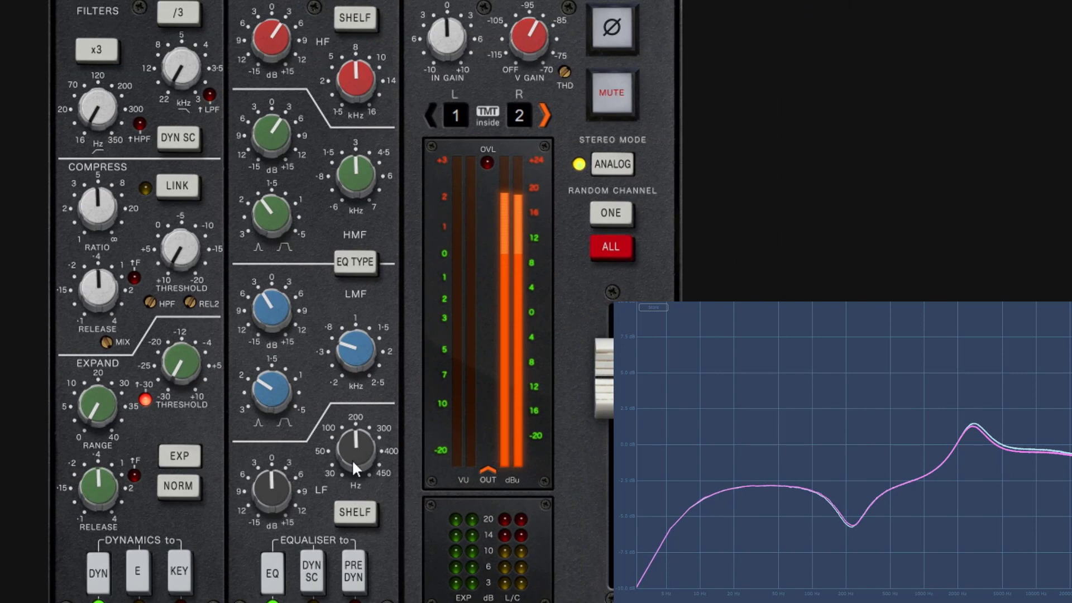
# Step: Boost the LF shelf by about 6 dB and lower its frequency to about 150 Hz
pyautogui.moveTo(284, 485); pyautogui.dragTo(285, 459)
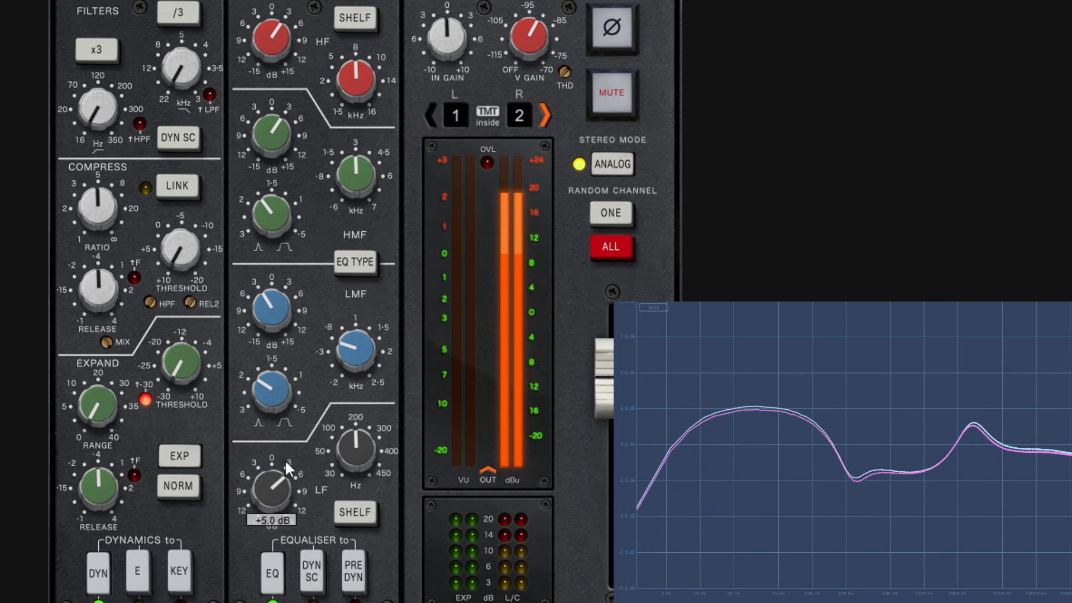
pyautogui.moveTo(348, 449); pyautogui.dragTo(375, 468)
pyautogui.moveTo(275, 496)
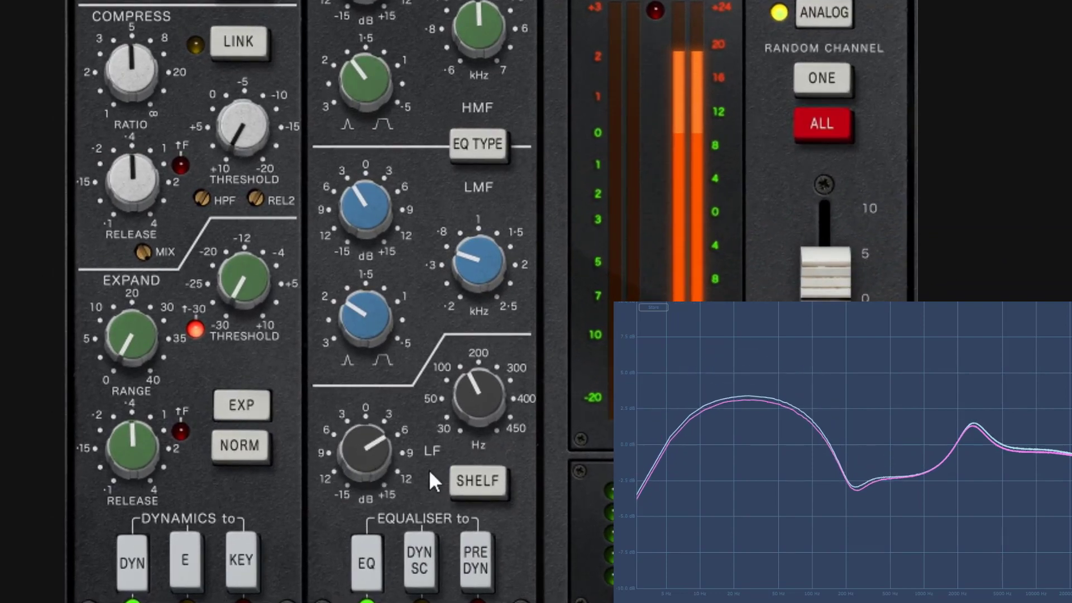
# Step: Change the LF band to a bell with +4.3 dB of gain at about 50 Hz
pyautogui.click(486, 481)
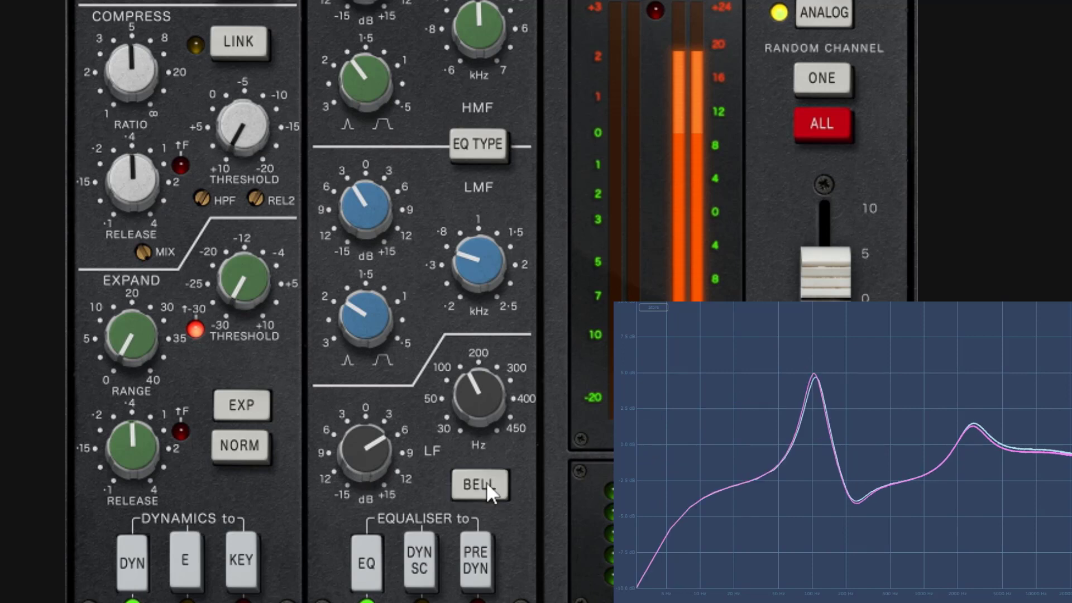
pyautogui.moveTo(391, 452); pyautogui.dragTo(381, 473)
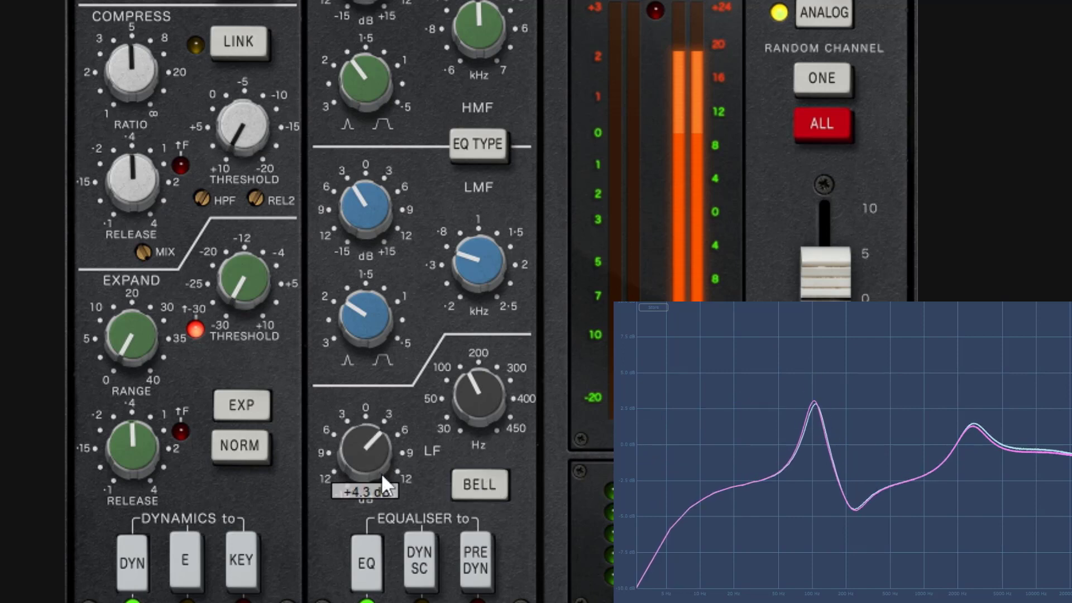
pyautogui.moveTo(488, 404); pyautogui.dragTo(498, 450)
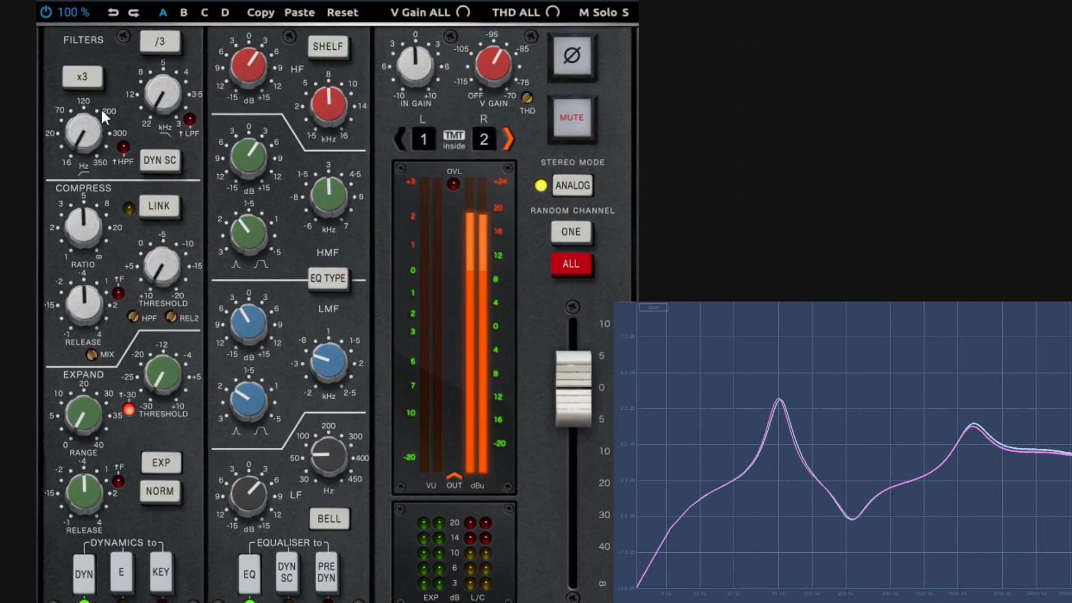
# Step: Compare the response with the high-pass filter on and off, leaving the filter on
pyautogui.click(122, 146)
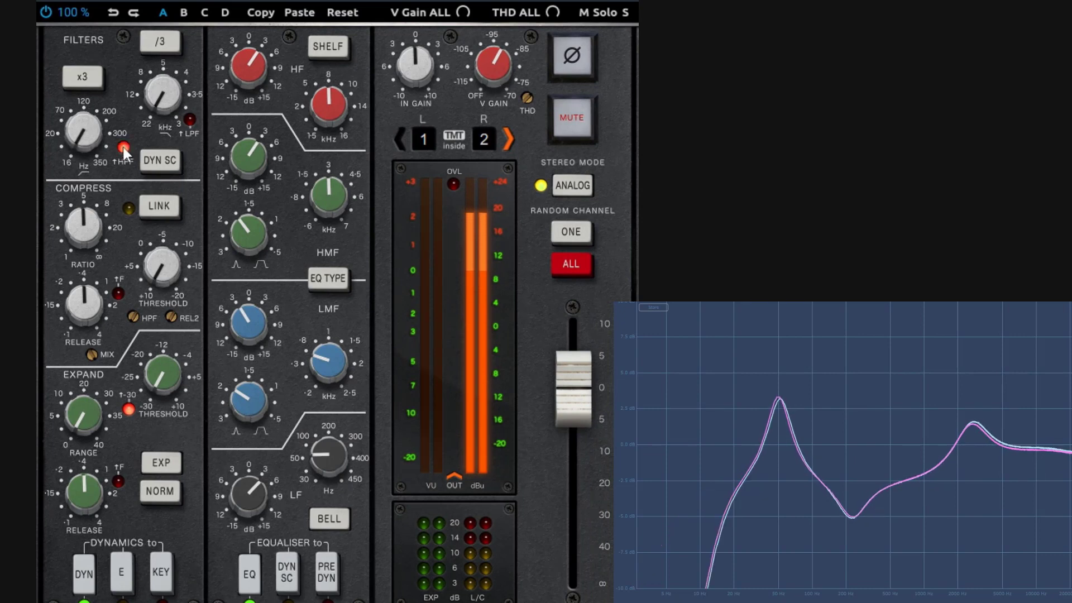
pyautogui.click(123, 146)
pyautogui.click(122, 146)
pyautogui.click(122, 146)
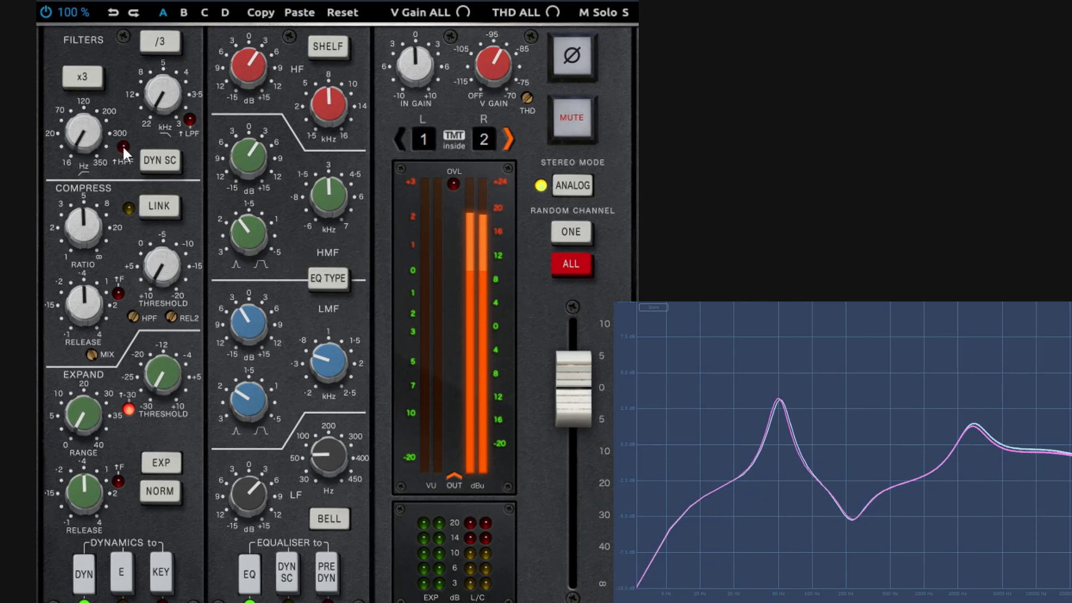
pyautogui.click(123, 146)
# Step: Raise the high-pass filter to about 43.5 Hz with the LF band back as a shelf, and enable the low-pass filter at about 12 kHz
pyautogui.moveTo(93, 140); pyautogui.dragTo(69, 85)
pyautogui.click(328, 519)
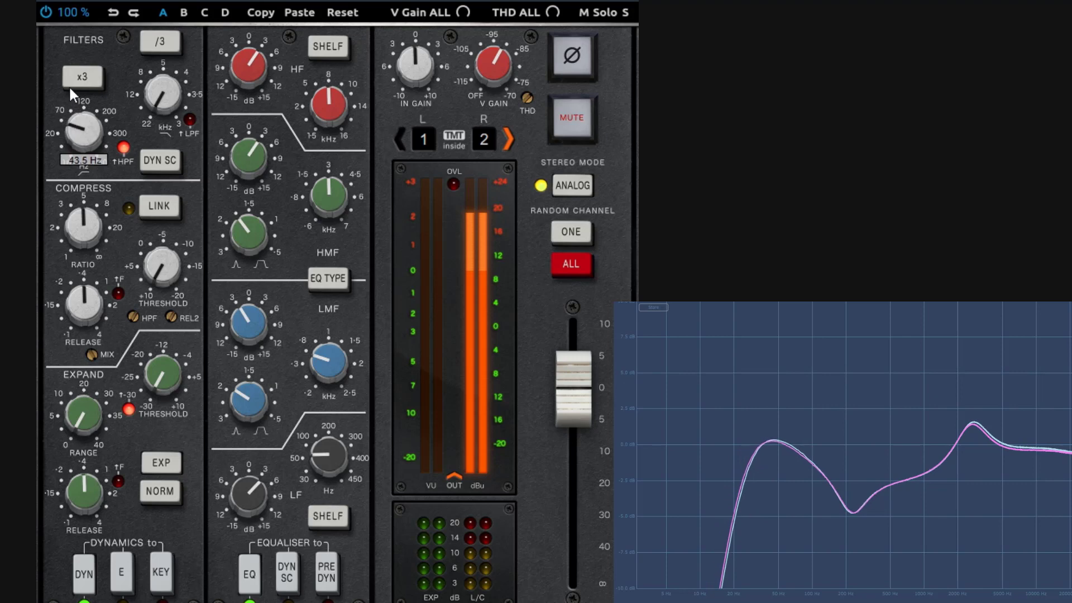
pyautogui.click(190, 119)
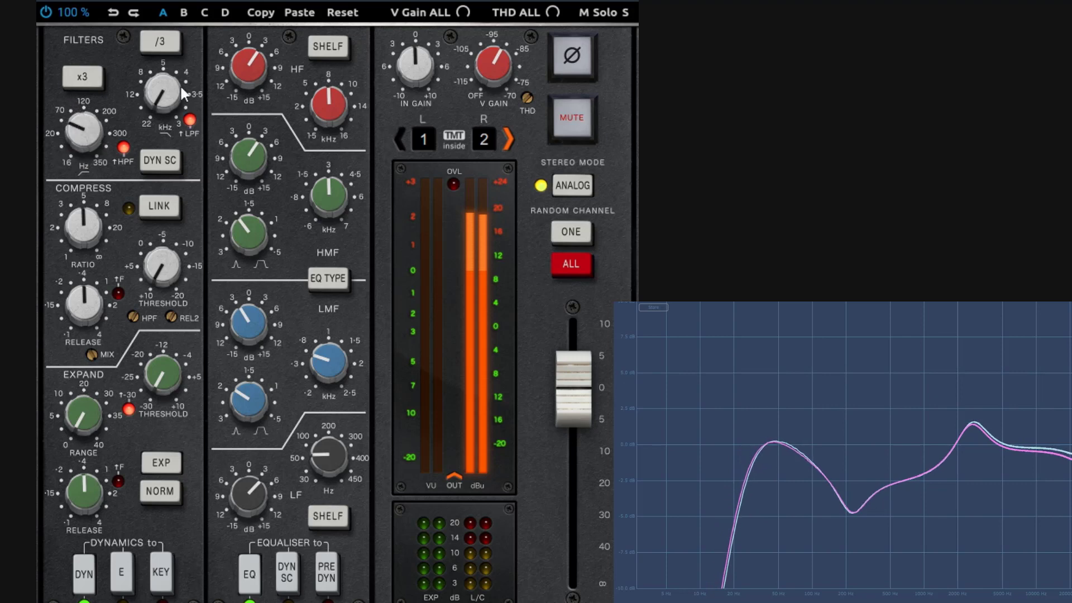
pyautogui.moveTo(180, 84); pyautogui.dragTo(164, 61)
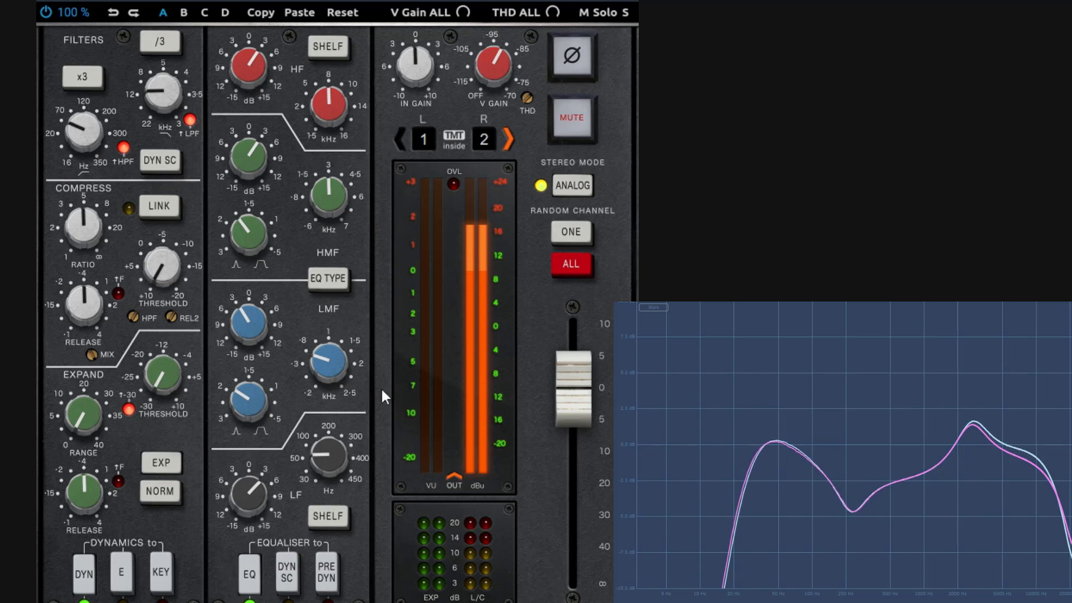
# Step: Compare the response of the black and brown EQ types several times, ending on the brown type
pyautogui.click(339, 280)
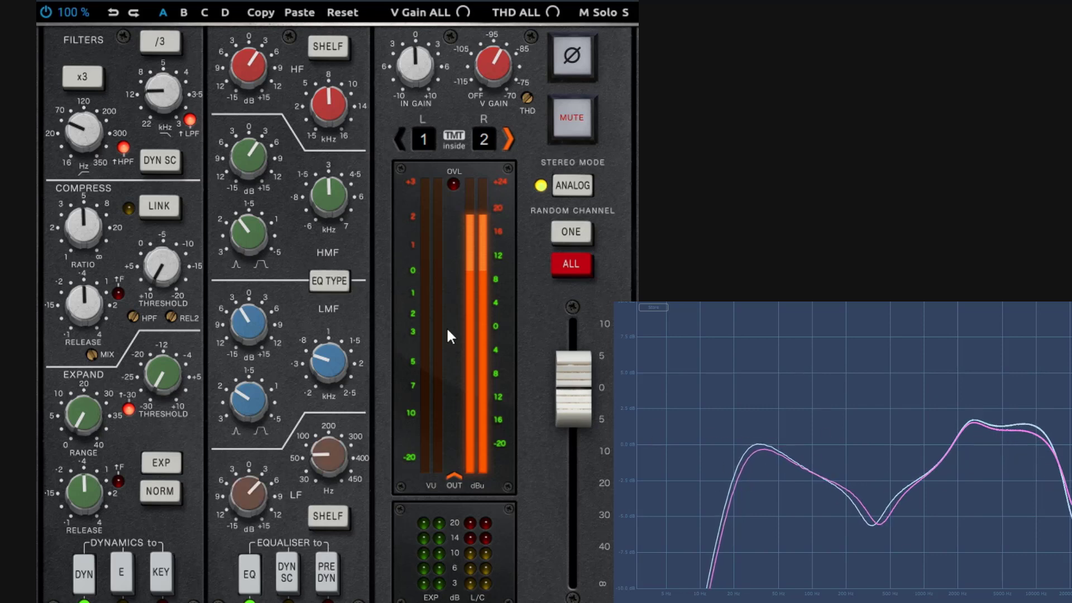
pyautogui.click(339, 281)
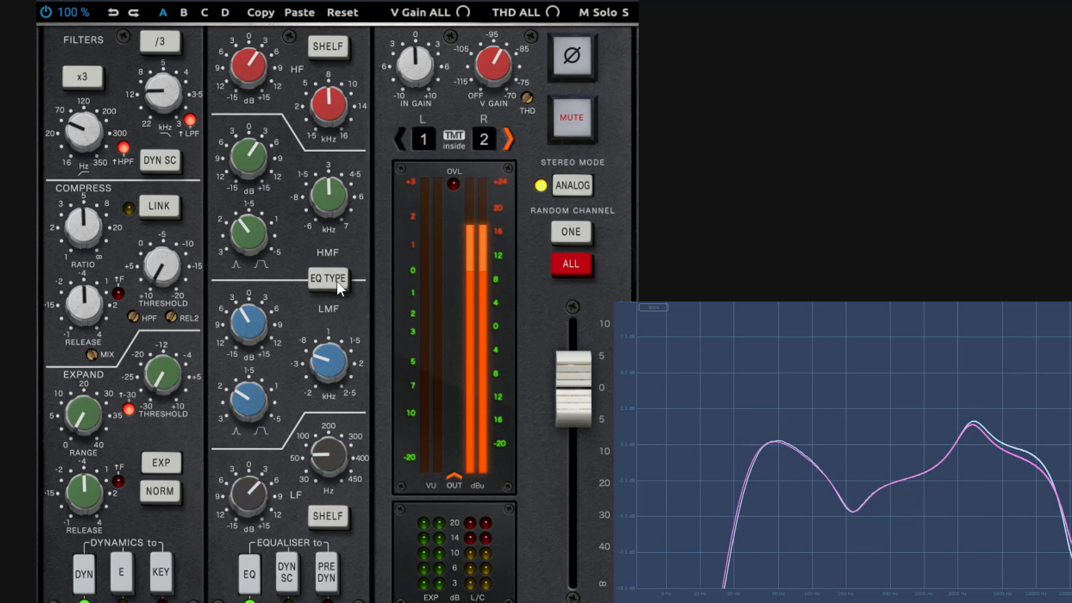
pyautogui.click(337, 283)
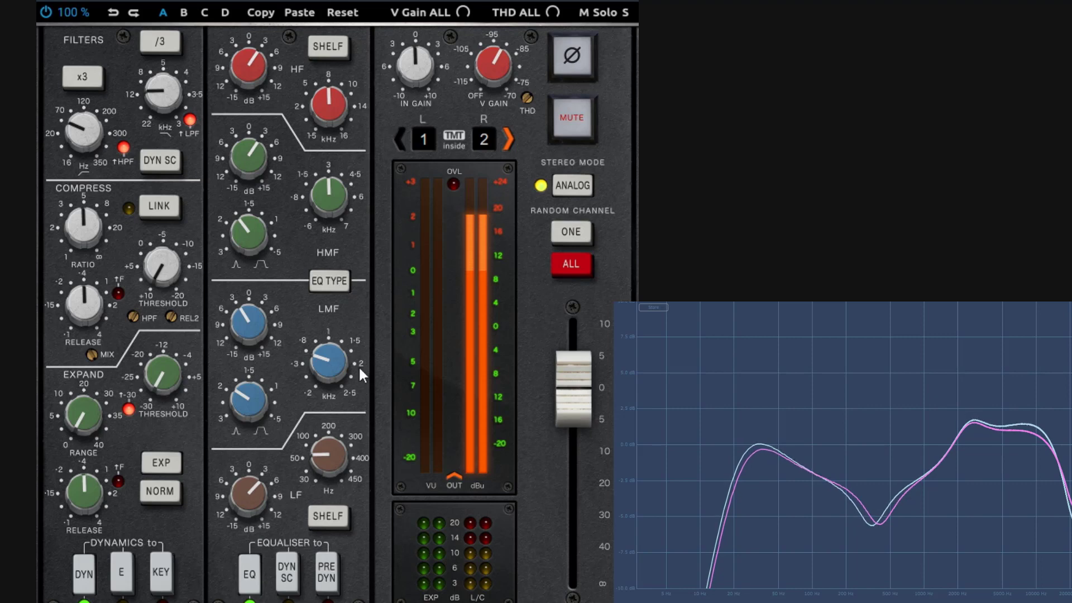
pyautogui.click(342, 282)
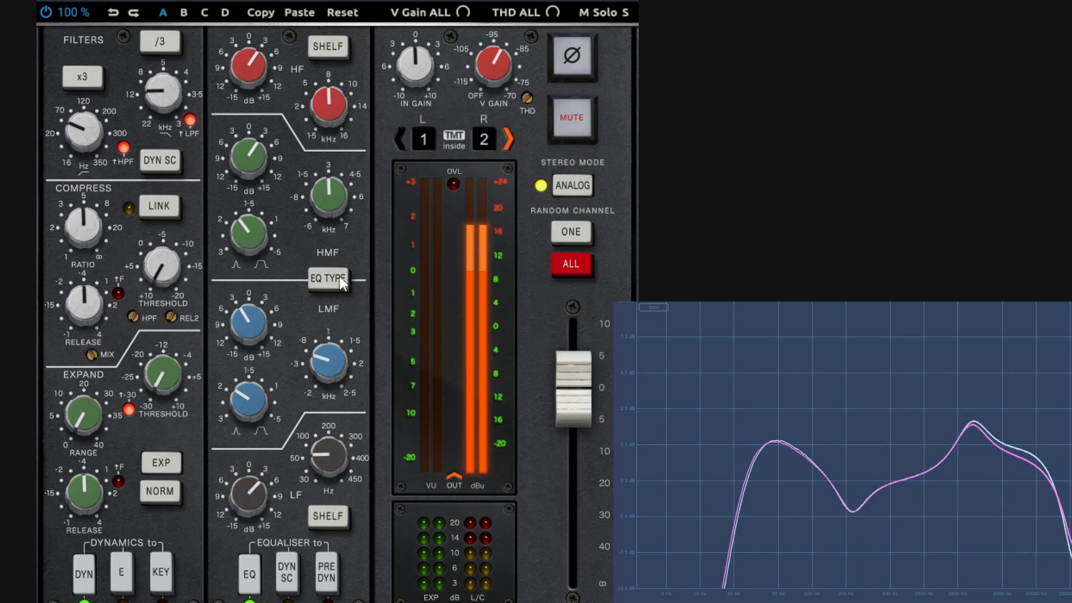
pyautogui.click(341, 282)
pyautogui.click(340, 283)
pyautogui.click(340, 283)
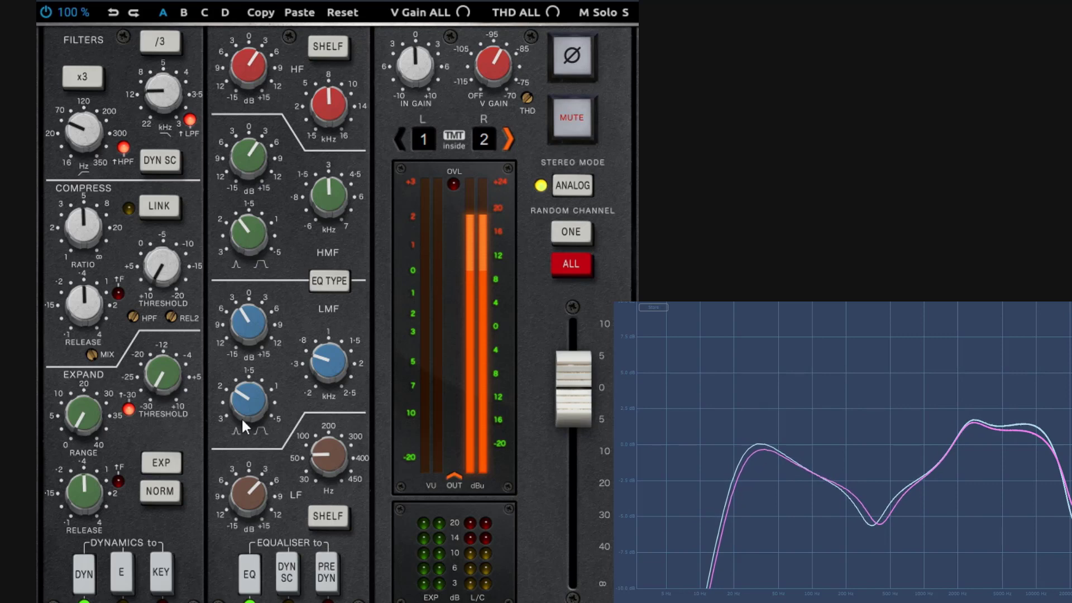
pyautogui.click(335, 282)
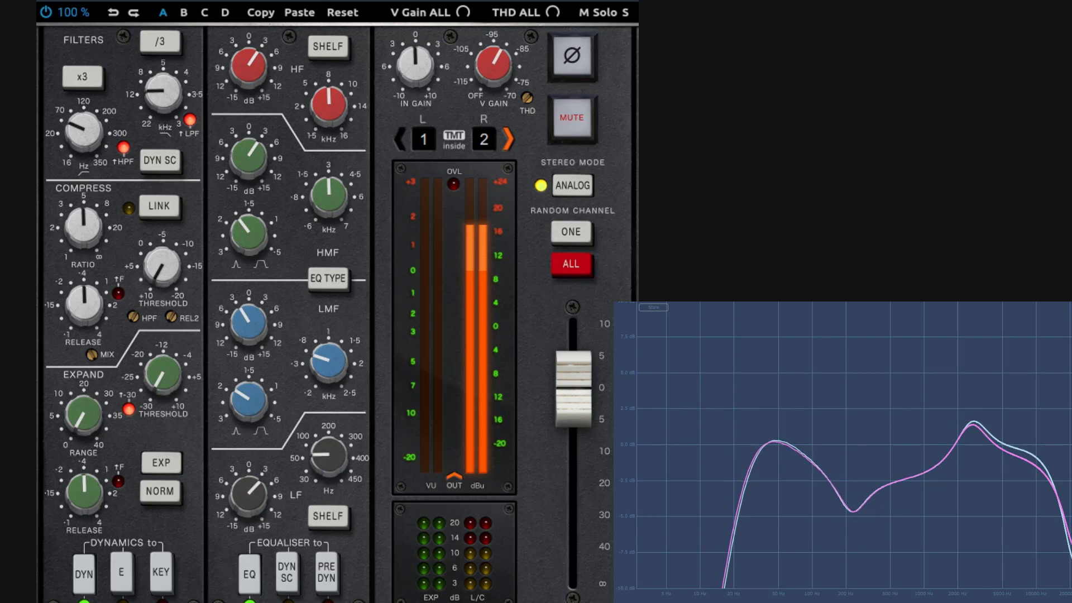
pyautogui.click(330, 282)
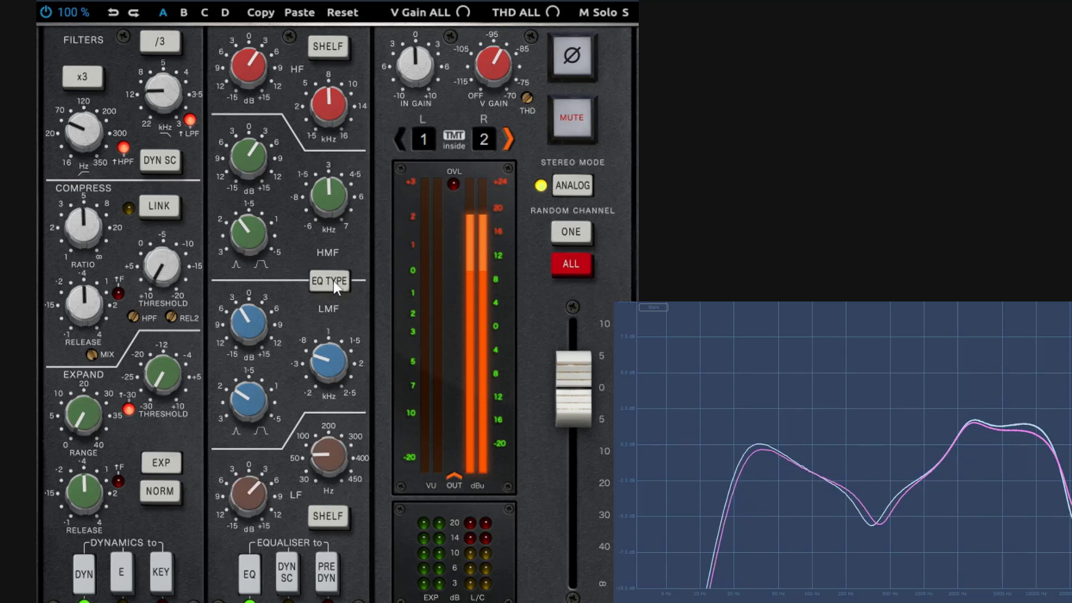
# Step: Boost the LF shelf at 200 Hz and compare its response in the black and brown EQ types, ending on black
pyautogui.click(336, 283)
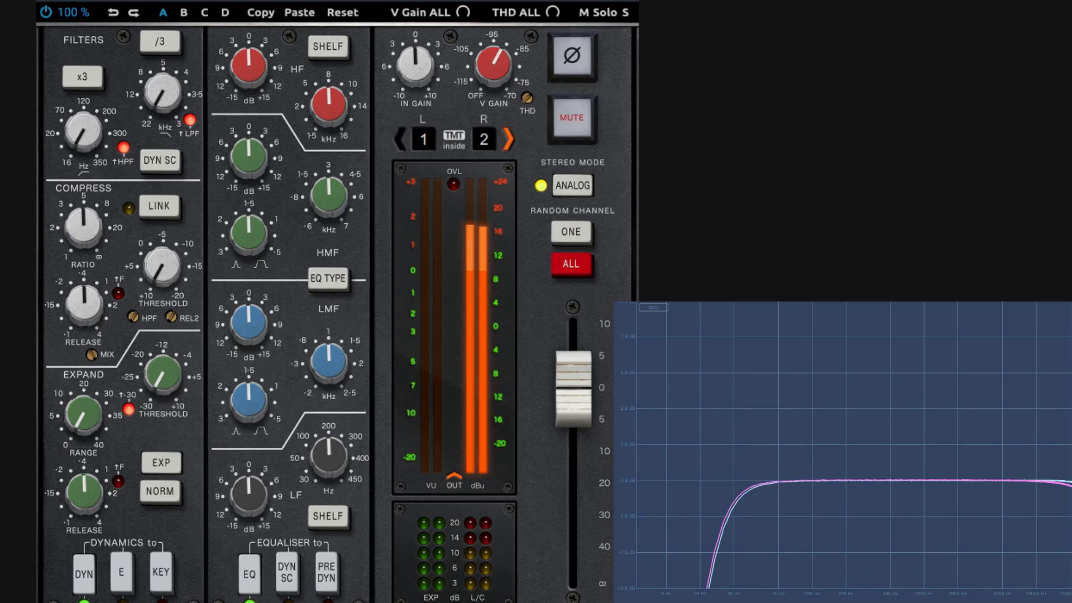
pyautogui.moveTo(249, 494); pyautogui.dragTo(254, 483)
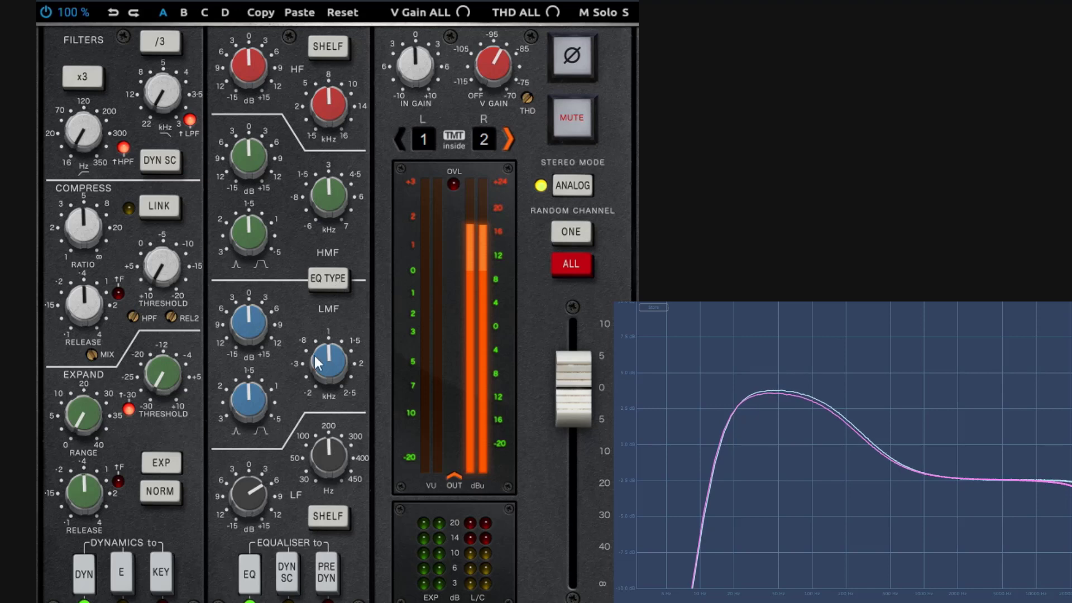
pyautogui.click(329, 279)
pyautogui.click(329, 279)
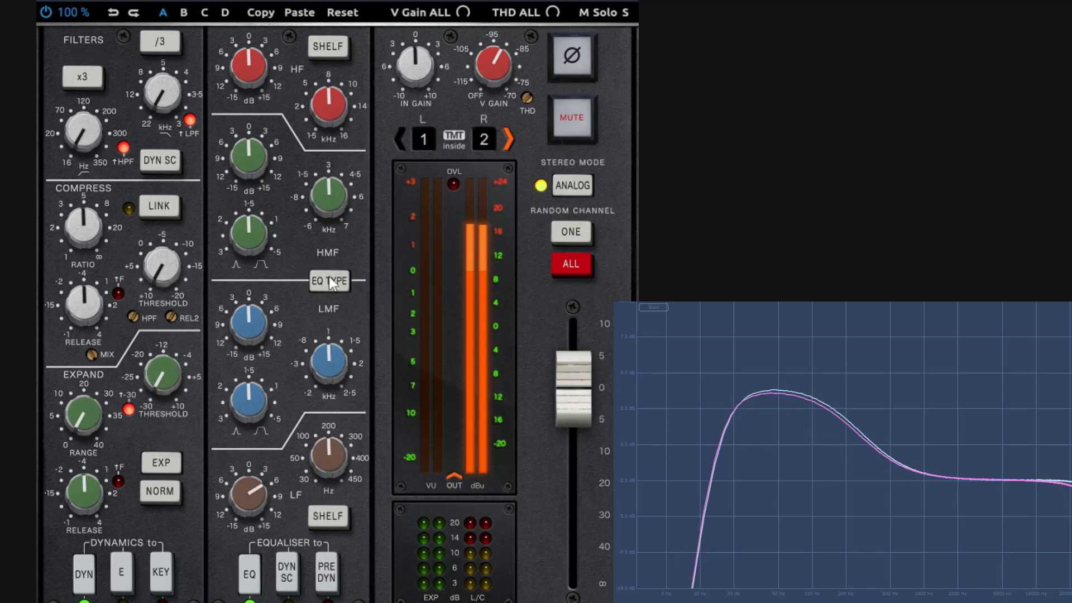
pyautogui.click(330, 278)
pyautogui.click(330, 278)
pyautogui.click(329, 279)
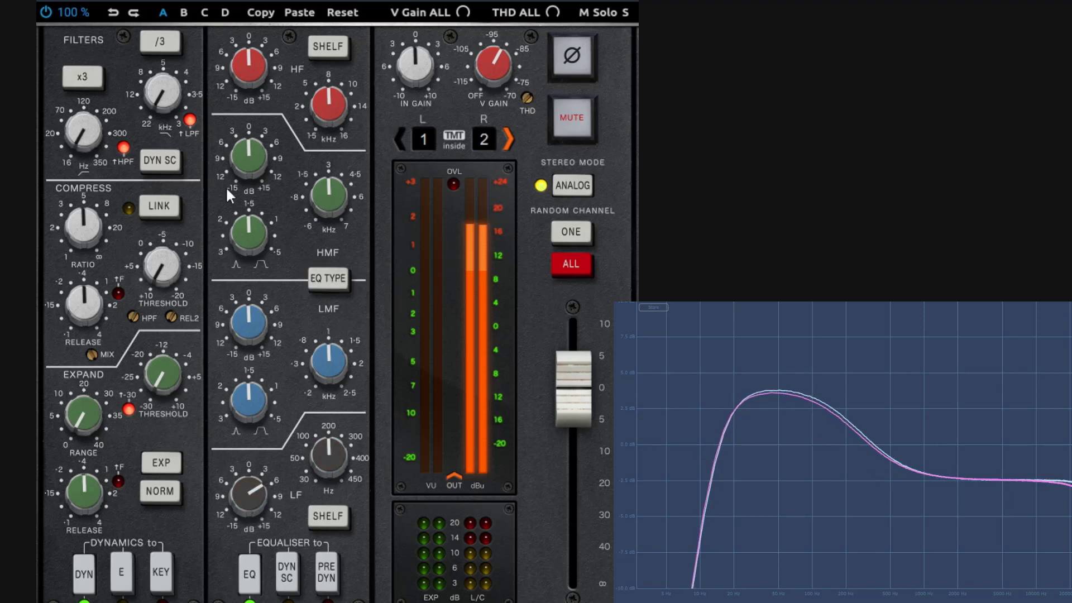
# Step: Switch off the high-pass and low-pass filters and compare the boosted LF shelf in both EQ types, ending on brown
pyautogui.click(120, 154)
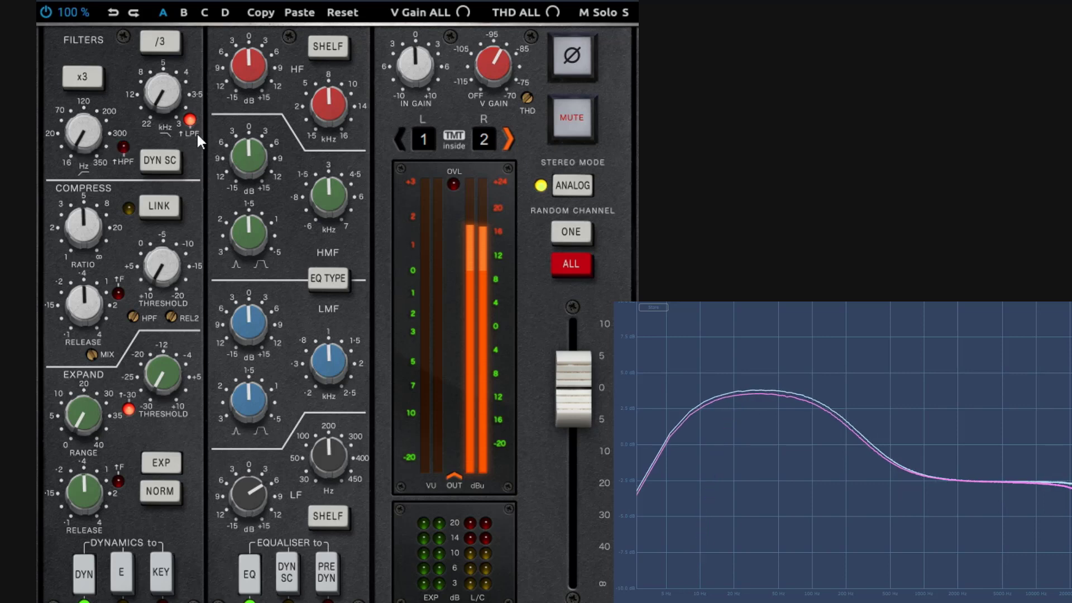
pyautogui.click(328, 281)
pyautogui.click(328, 281)
pyautogui.click(327, 281)
pyautogui.click(327, 281)
pyautogui.click(327, 281)
pyautogui.click(327, 281)
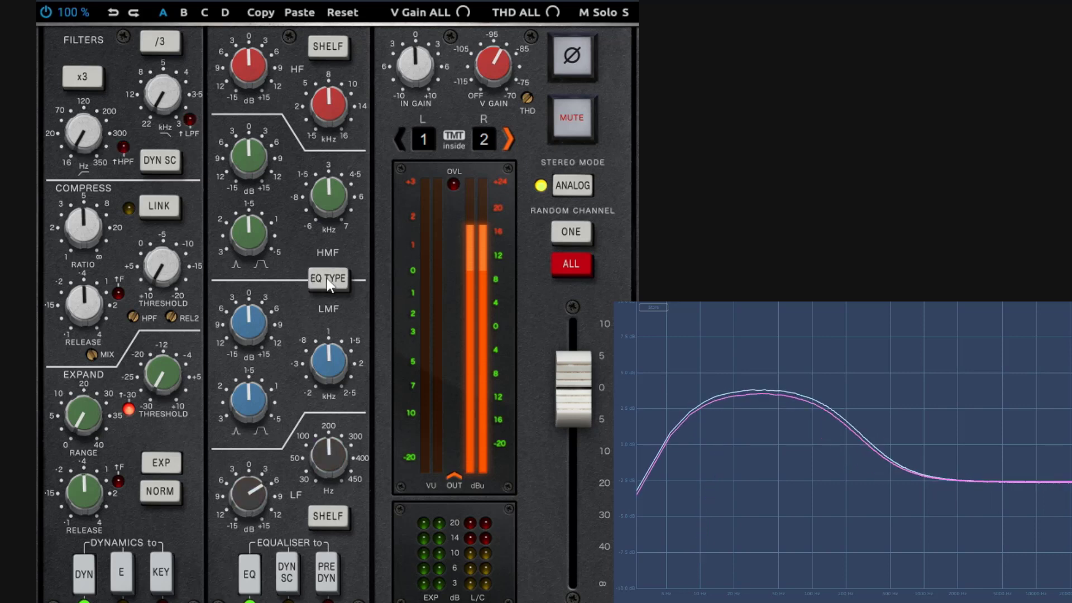
pyautogui.click(328, 281)
# Step: Reset the LF gain, boost the LMF band by about 4.9 dB and compare both EQ types, ending on black
pyautogui.doubleClick(259, 492)
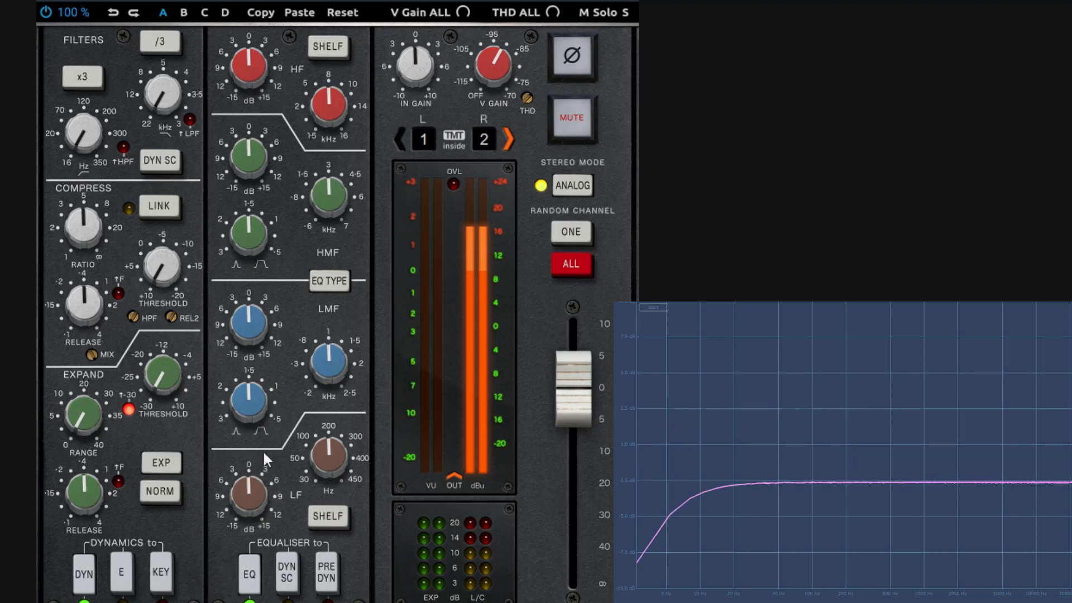
pyautogui.moveTo(258, 337); pyautogui.dragTo(256, 310)
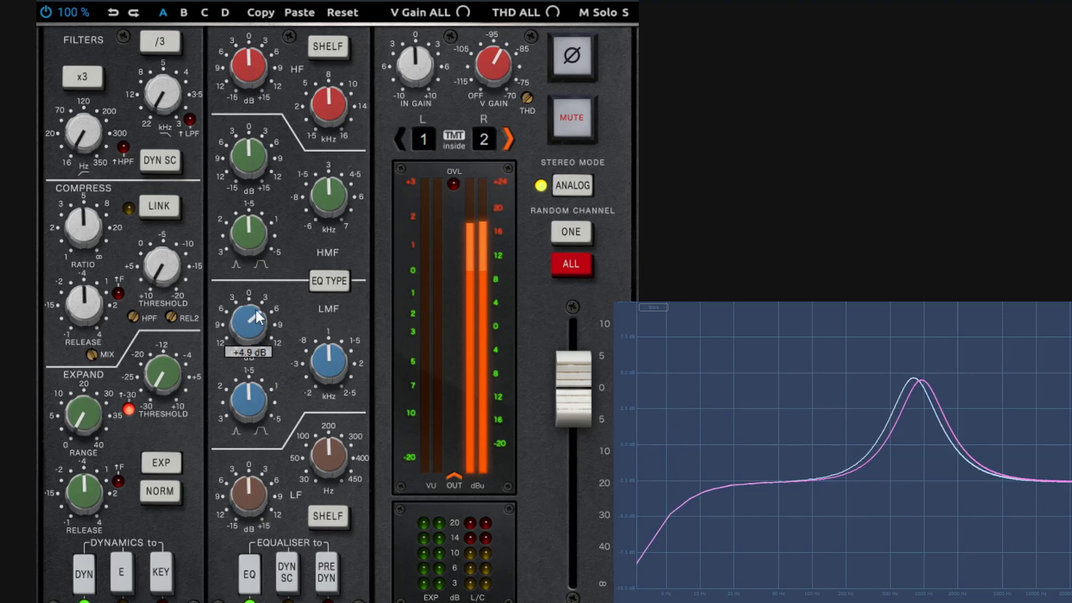
pyautogui.click(334, 282)
pyautogui.click(334, 282)
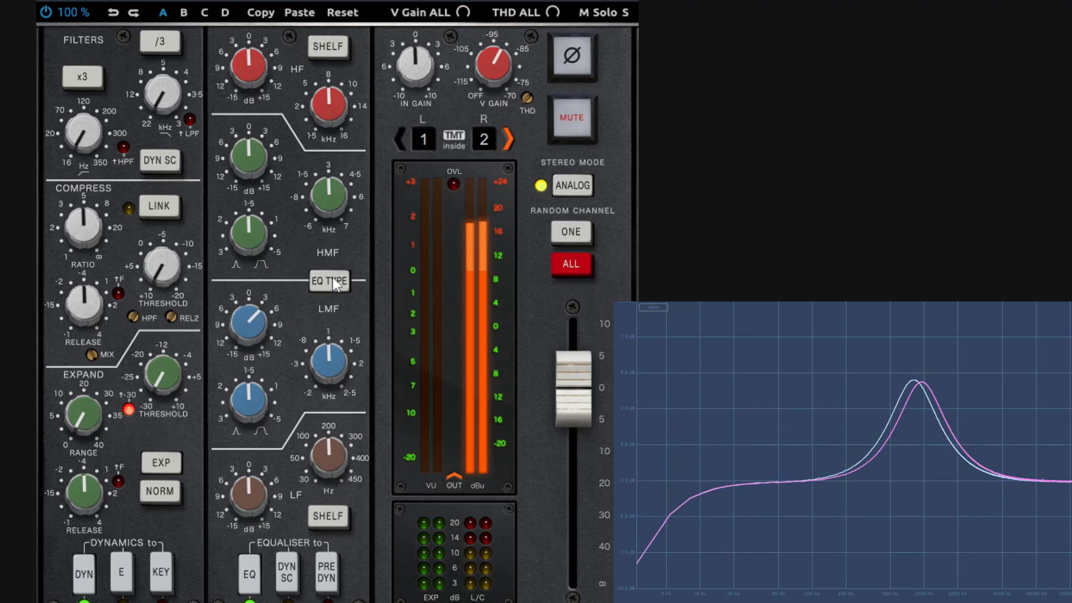
pyautogui.click(334, 282)
pyautogui.click(334, 281)
pyautogui.click(334, 282)
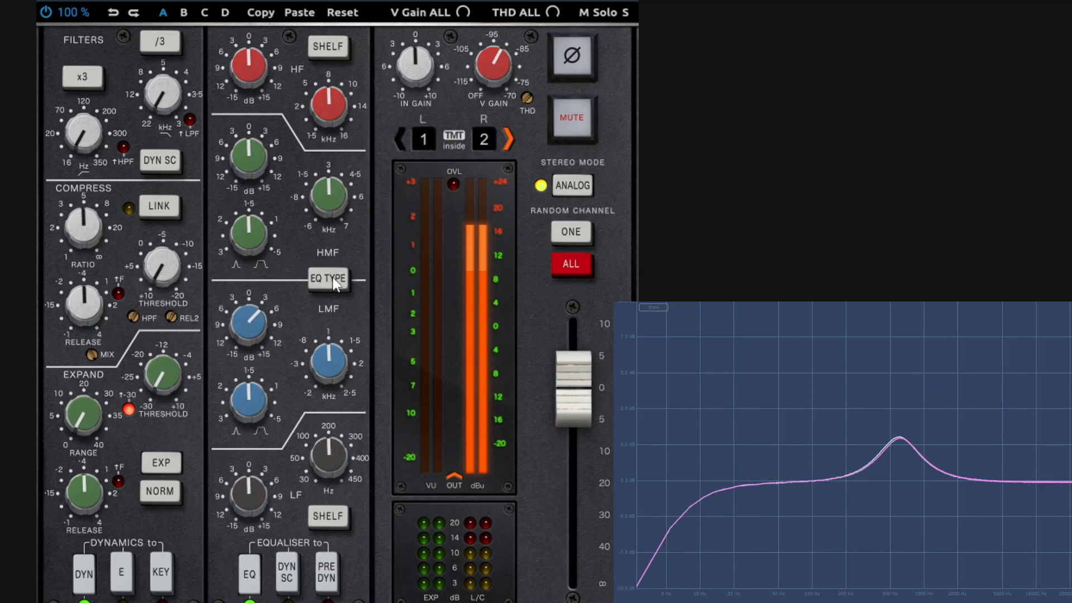
pyautogui.click(334, 281)
pyautogui.click(334, 282)
# Step: Add an HMF boost of about 4 dB and compare the combined curve in both EQ types, ending on brown
pyautogui.moveTo(262, 179); pyautogui.dragTo(259, 147)
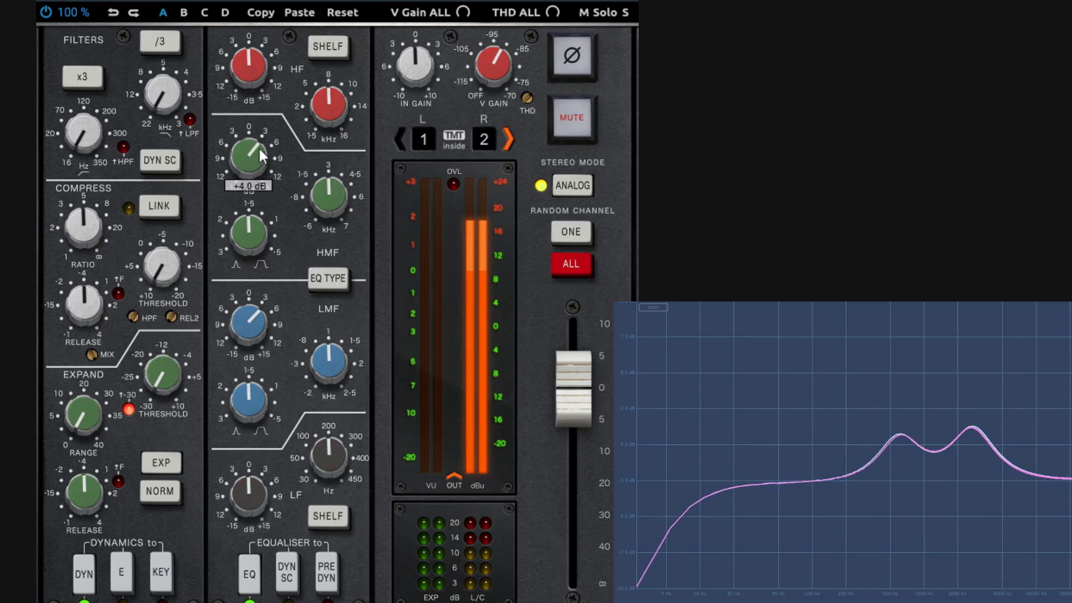
pyautogui.click(332, 283)
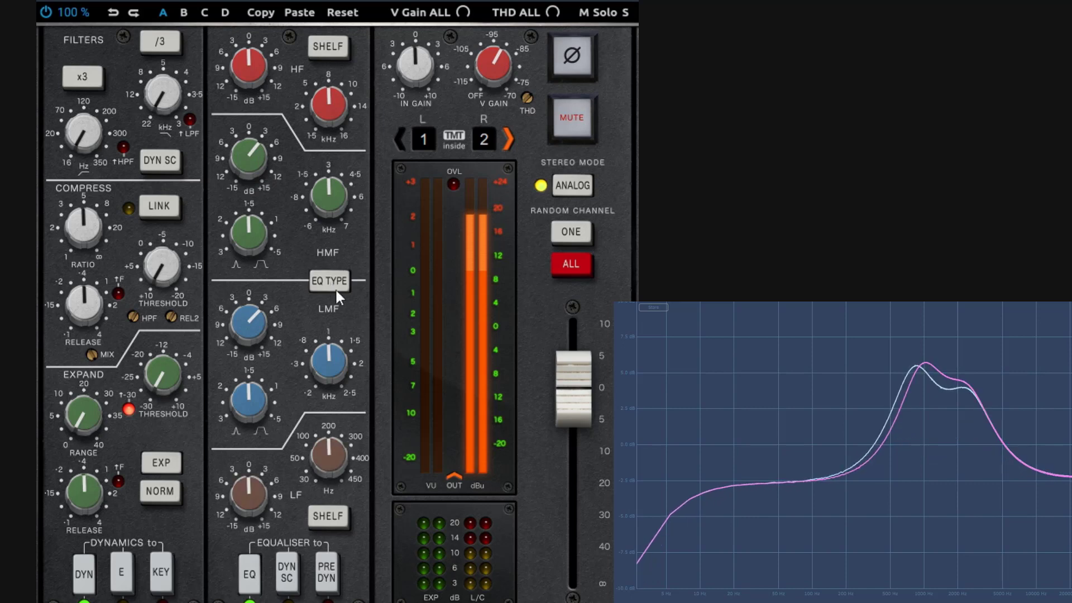
pyautogui.click(334, 286)
pyautogui.click(333, 286)
# Step: Reset the LMF gain, boost it more strongly and compare the brown and black EQ types, ending on black
pyautogui.doubleClick(249, 334)
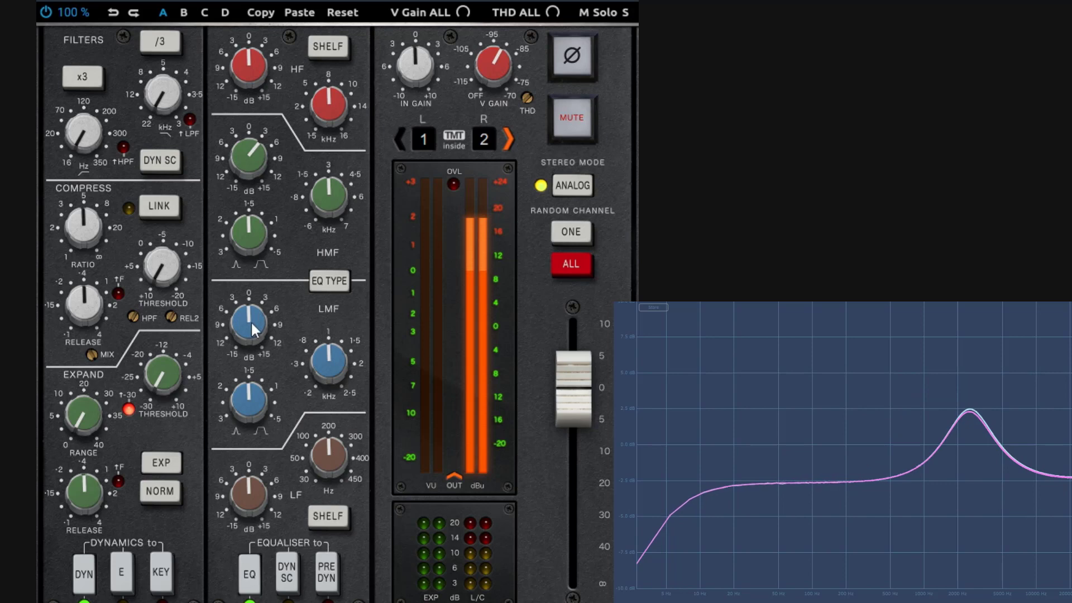
pyautogui.moveTo(251, 320); pyautogui.dragTo(252, 294)
pyautogui.click(326, 280)
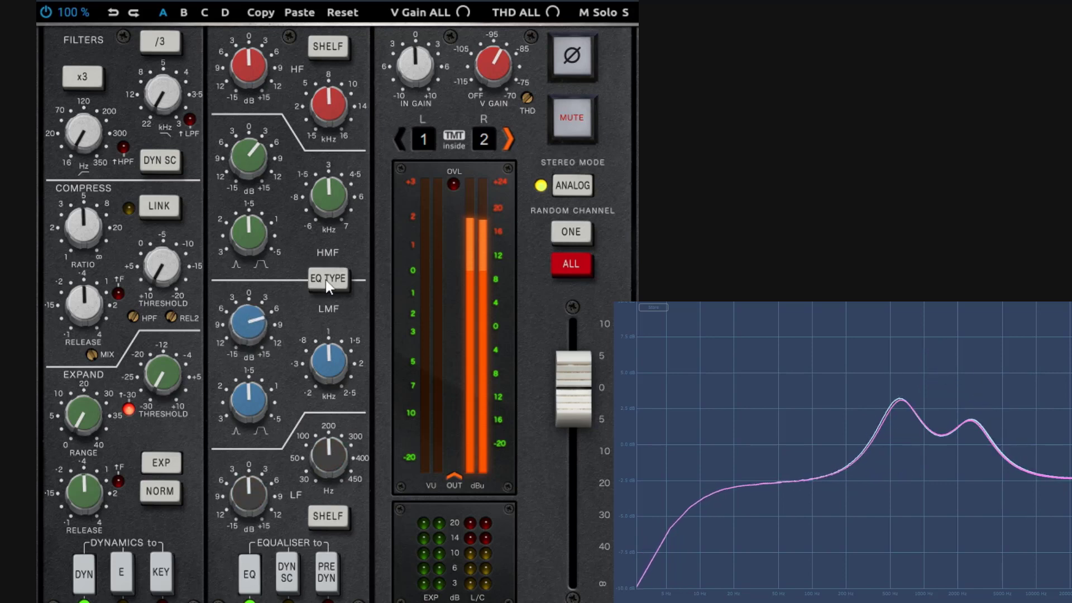
pyautogui.click(326, 280)
pyautogui.click(326, 279)
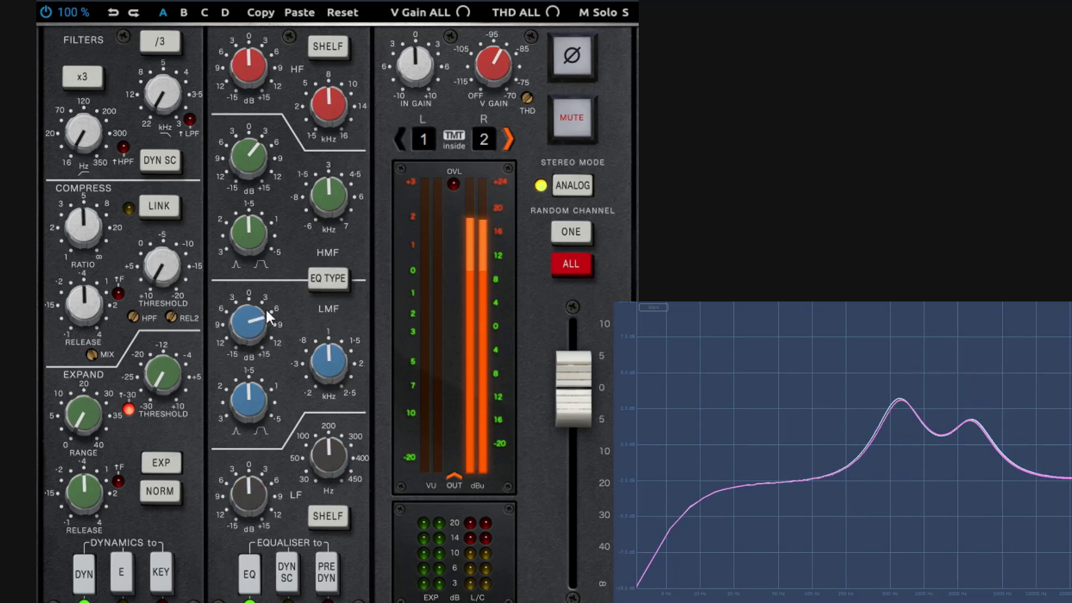
# Step: Flatten the LMF gain, compare the HMF boost alone in both EQ types, and reset the HMF gain
pyautogui.doubleClick(246, 339)
pyautogui.click(335, 276)
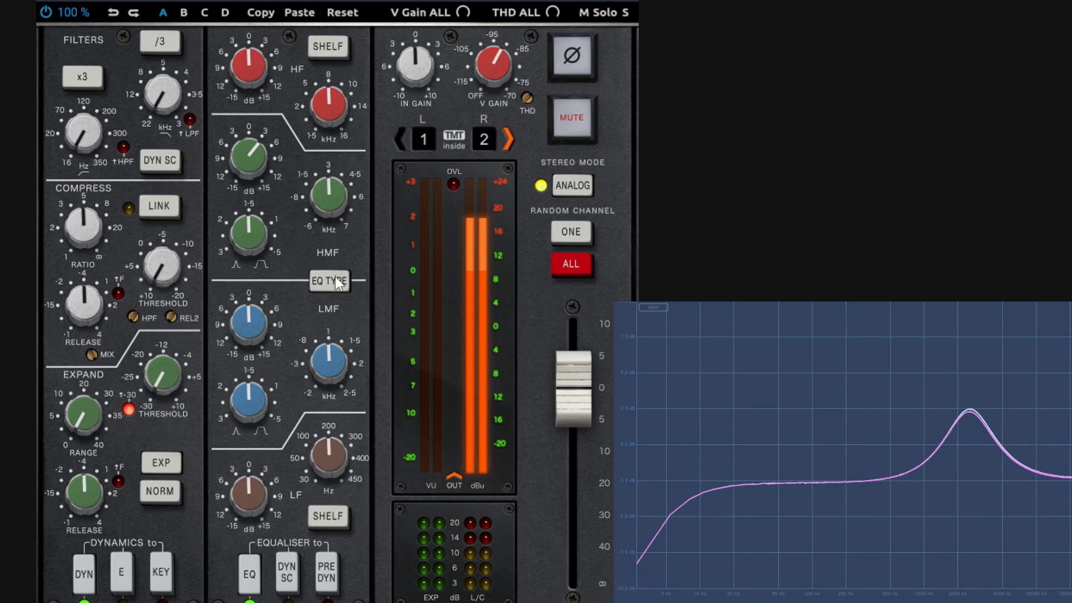
pyautogui.click(335, 276)
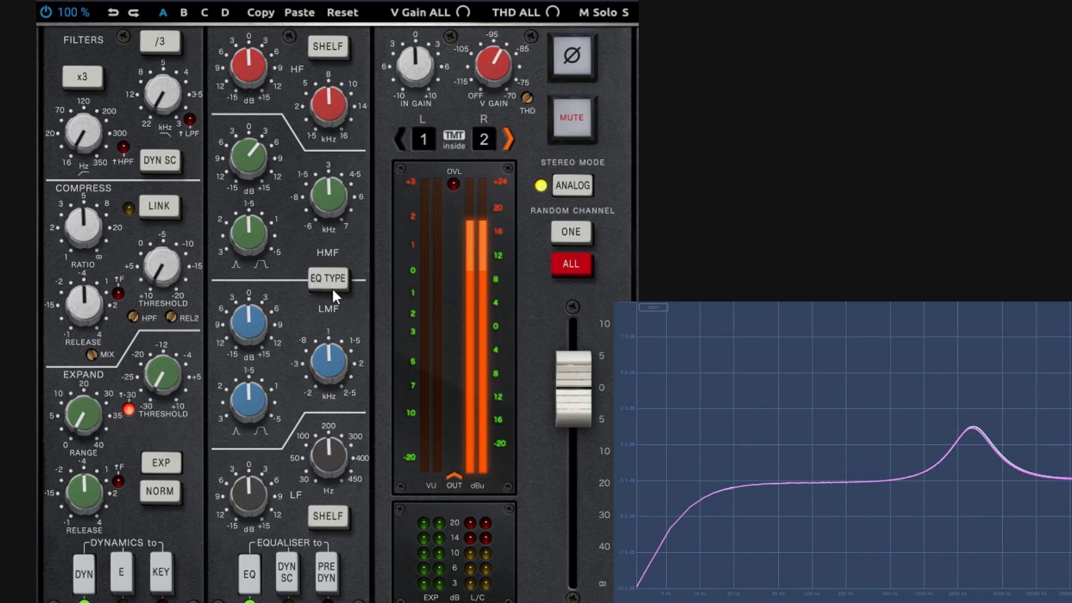
pyautogui.doubleClick(253, 167)
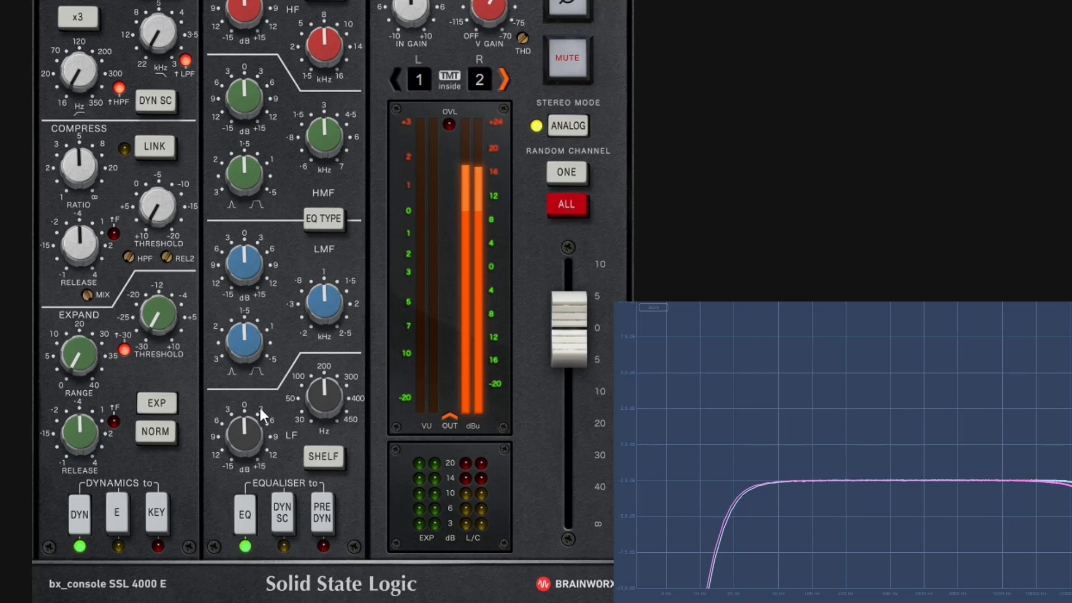
# Step: Boost the LF and HMF bands, lower the HMF frequency, and cut the LMF band at a raised frequency
pyautogui.moveTo(260, 441); pyautogui.dragTo(263, 407)
pyautogui.moveTo(240, 268); pyautogui.dragTo(242, 235)
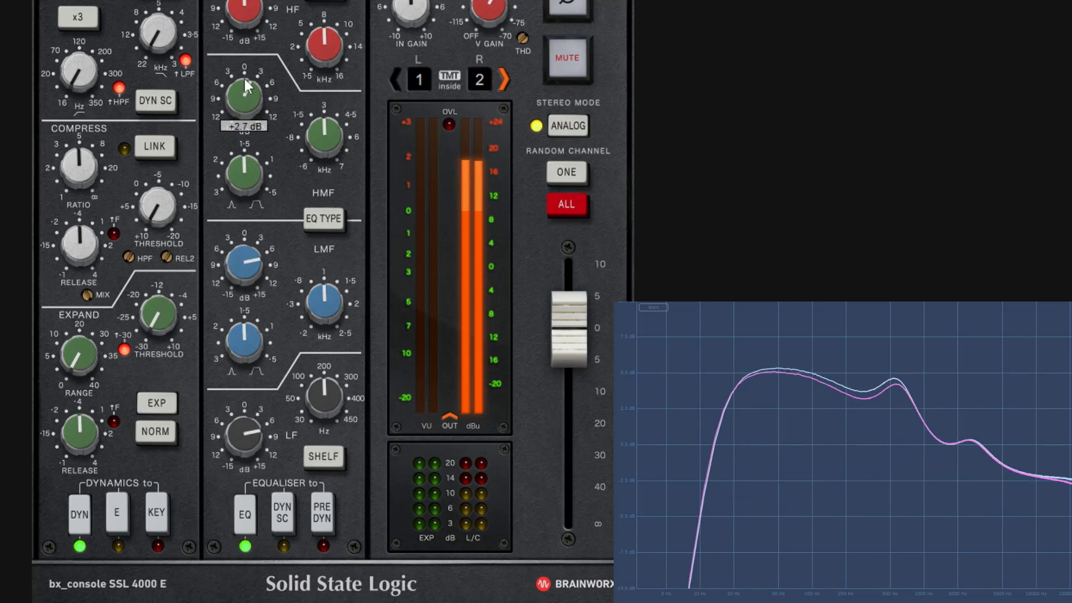
pyautogui.moveTo(321, 153); pyautogui.dragTo(319, 185)
pyautogui.moveTo(244, 268); pyautogui.dragTo(242, 377)
pyautogui.moveTo(319, 297); pyautogui.dragTo(320, 268)
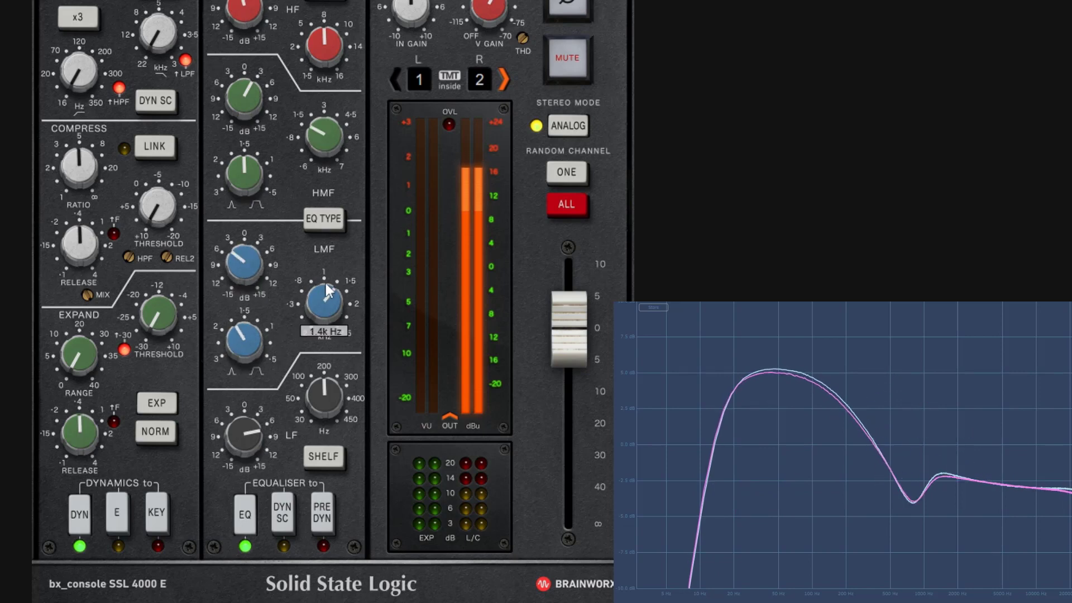
# Step: Boost the HF shelf, reduce the LF boost to about 3 dB, and change the LF band to a bell
pyautogui.moveTo(244, 12); pyautogui.dragTo(245, 2)
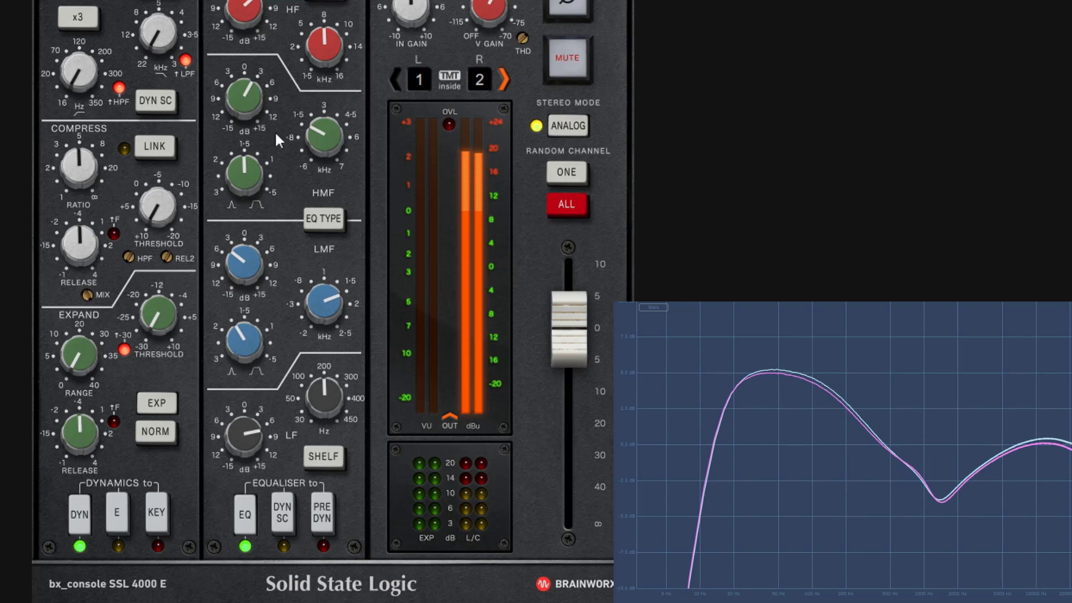
pyautogui.moveTo(255, 413); pyautogui.dragTo(292, 485)
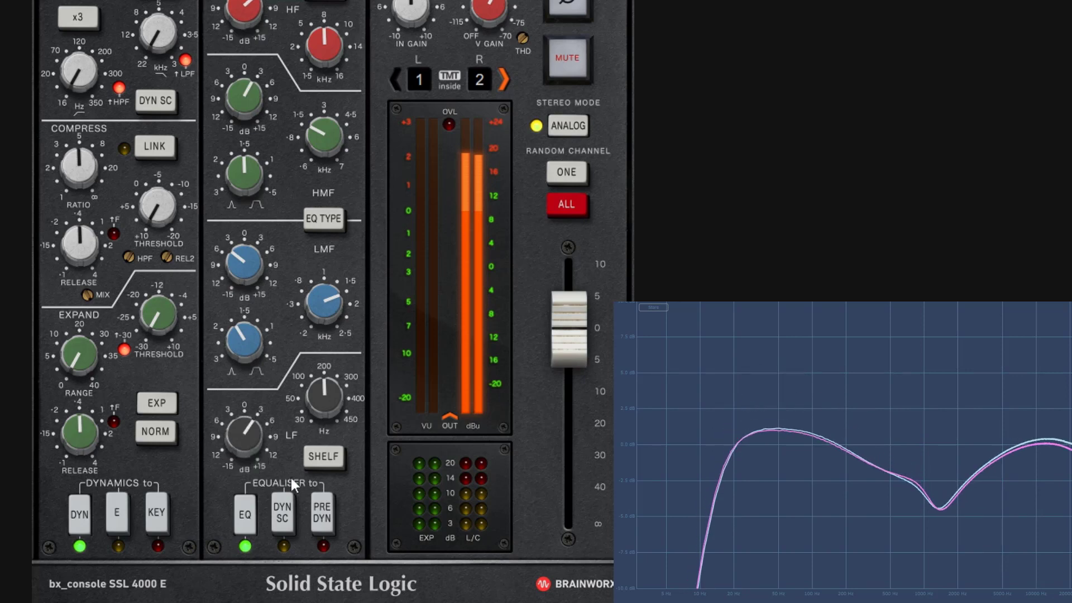
pyautogui.click(324, 457)
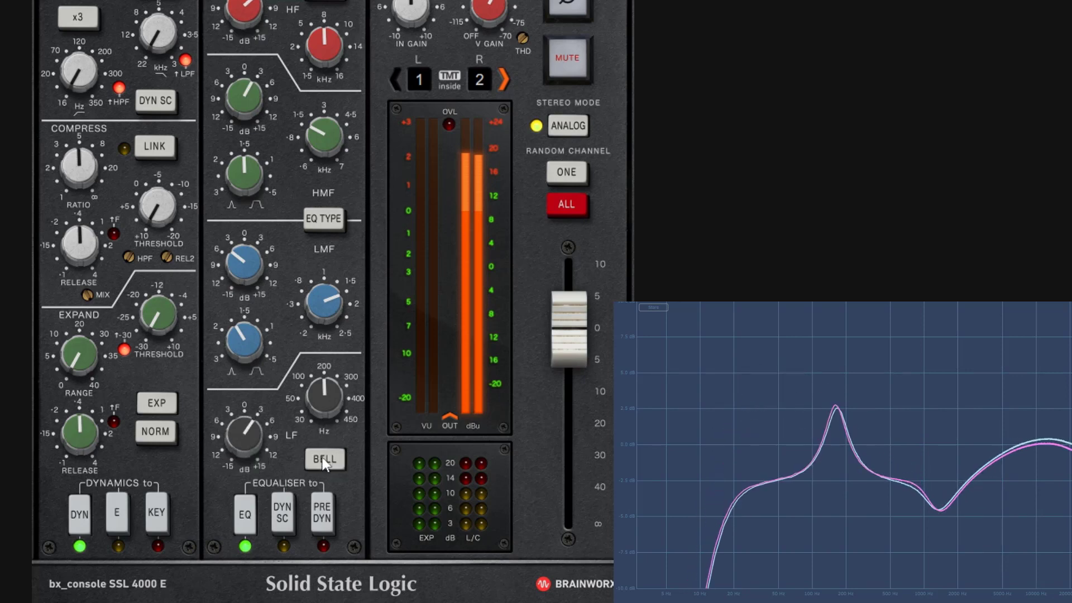
# Step: Compare the response with the equaliser bypassed and engaged, leaving it engaged
pyautogui.click(244, 514)
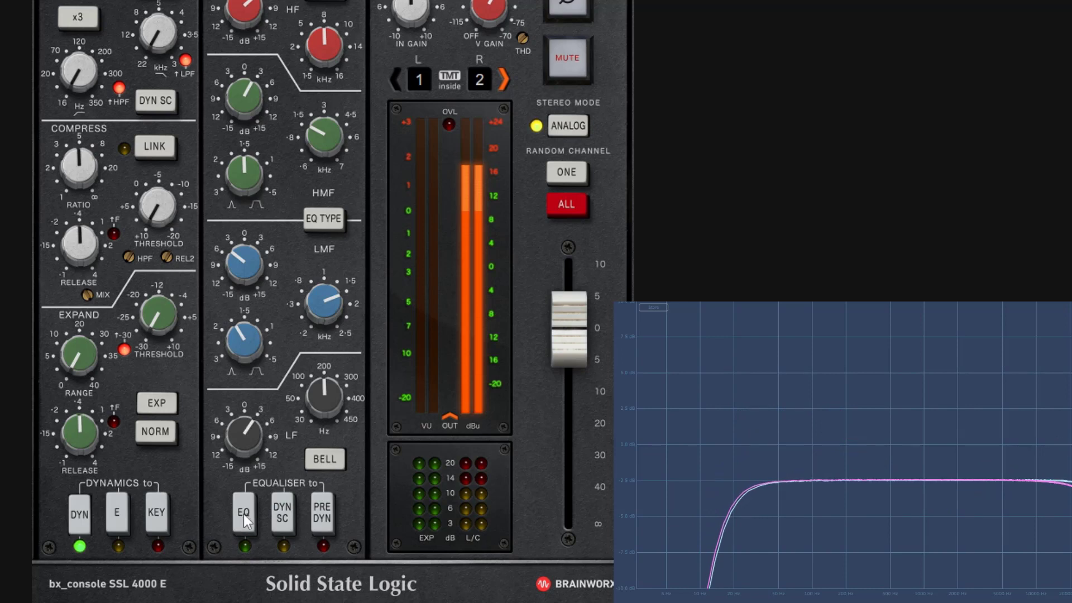
pyautogui.click(242, 515)
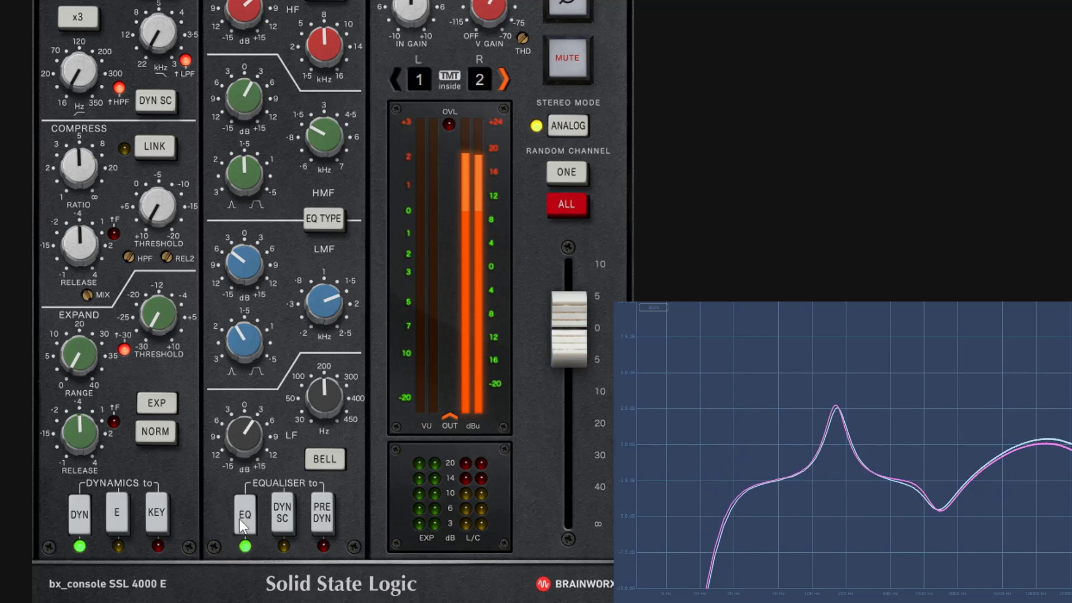
pyautogui.click(239, 516)
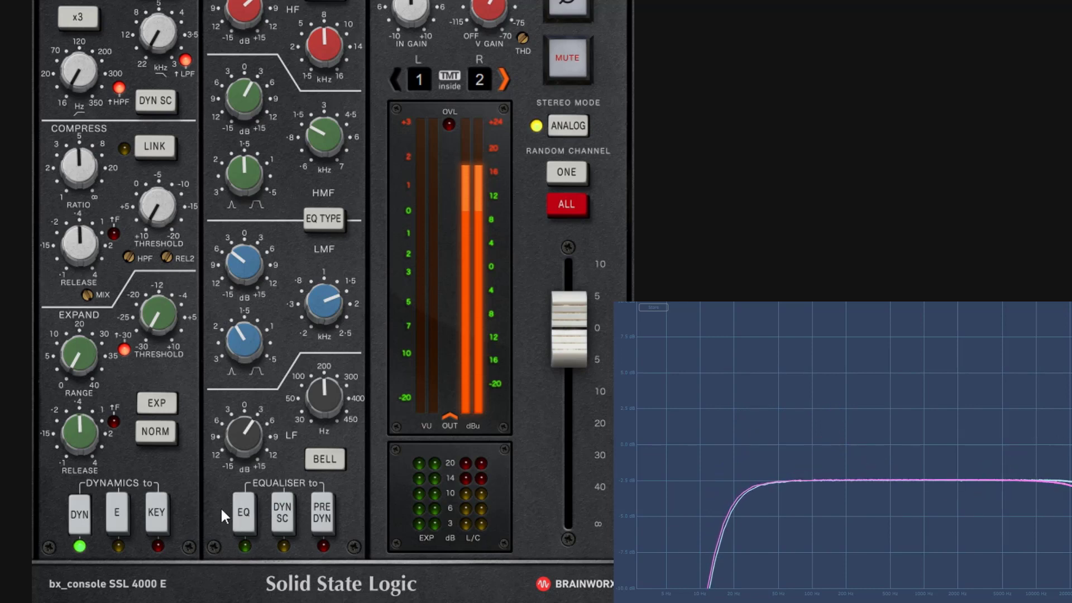
pyautogui.click(237, 510)
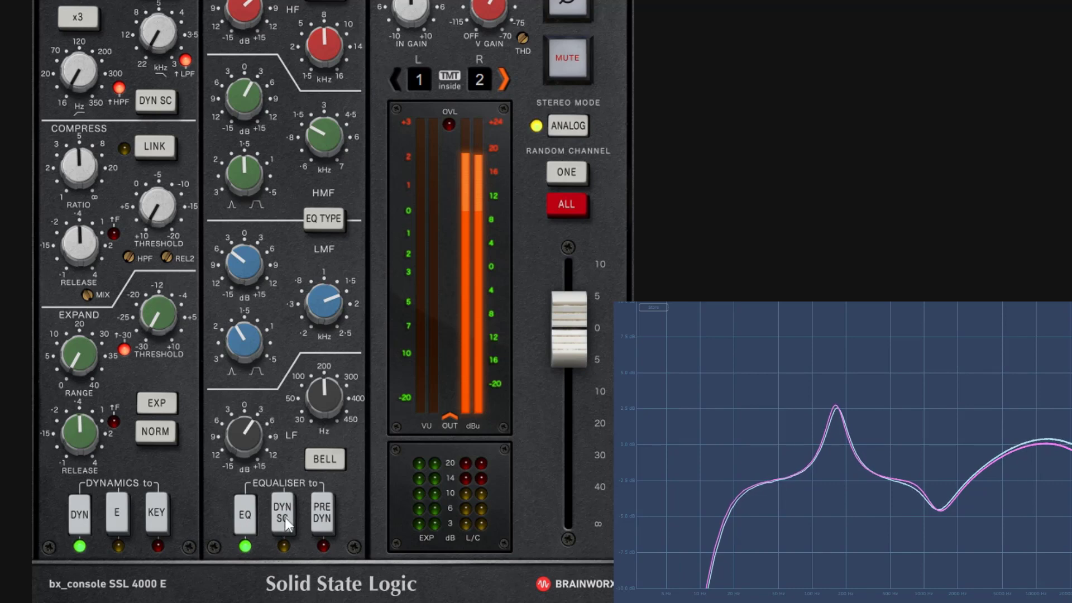
# Step: Send the filters to the dynamics side-chain and back, and try the equaliser's DYN SC and PRE DYN routing options
pyautogui.click(148, 100)
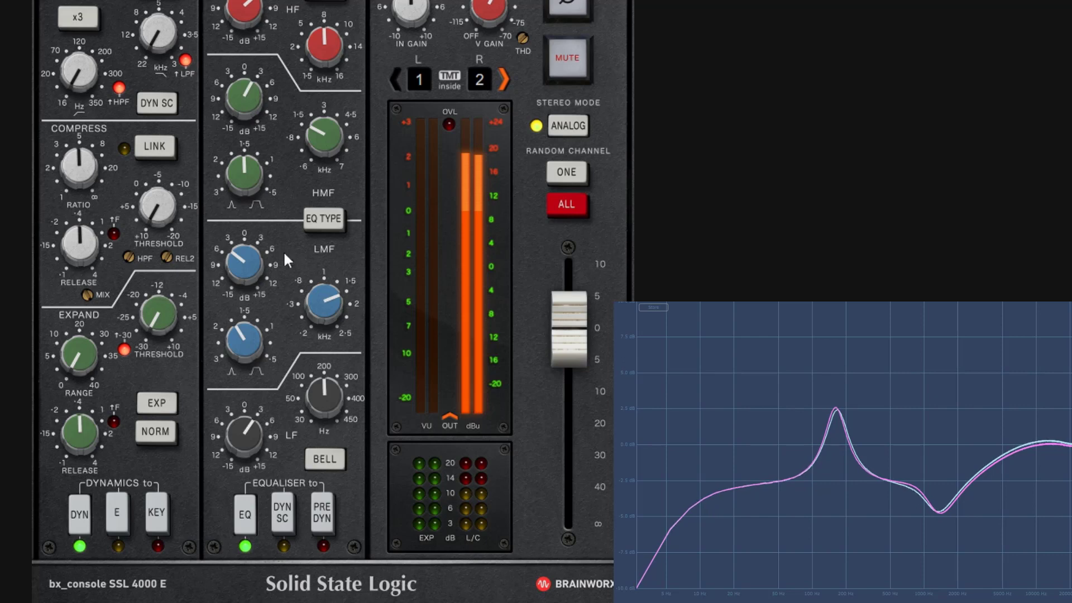
pyautogui.click(174, 104)
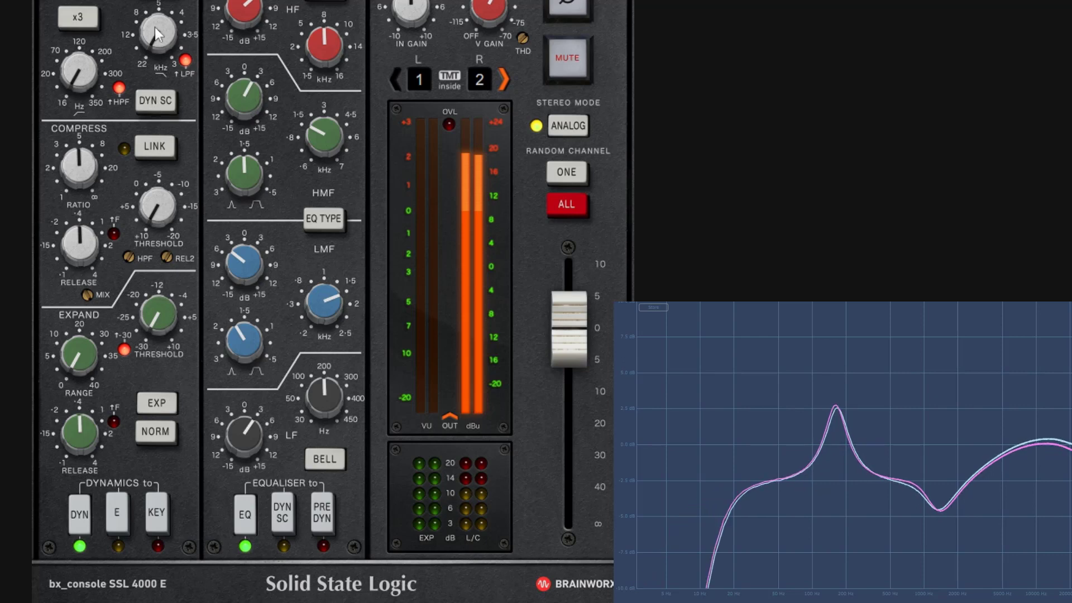
pyautogui.click(287, 517)
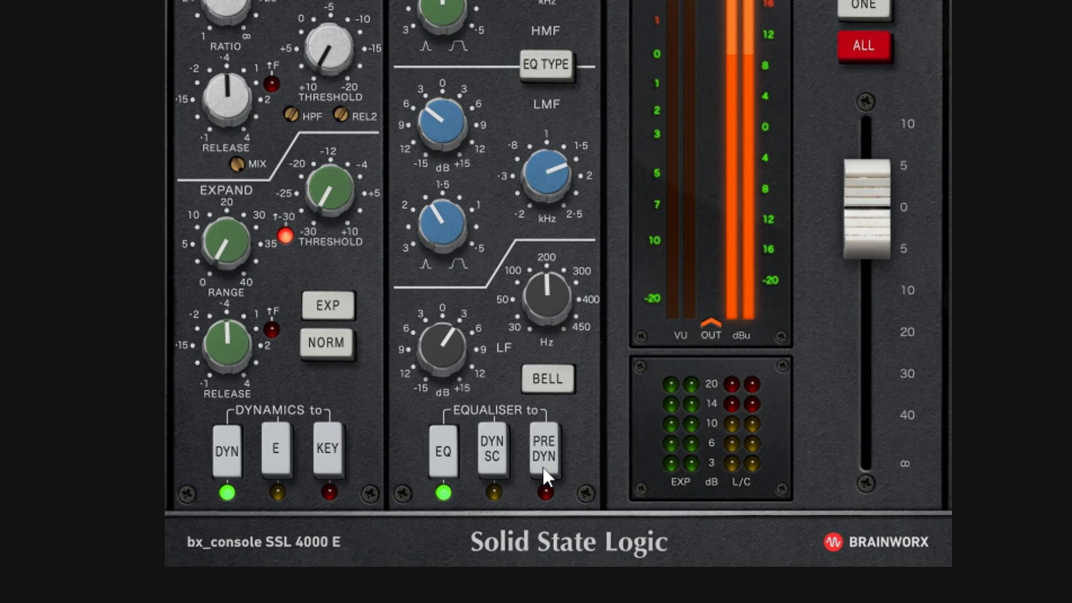
pyautogui.click(544, 475)
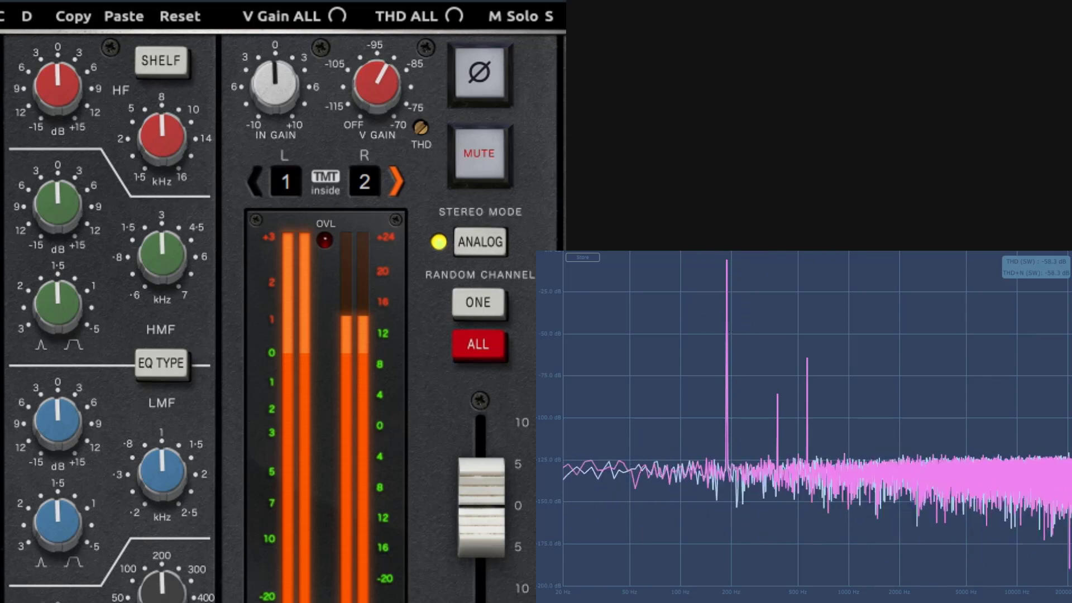
# Step: Lower the THD amount and raise it strongly to compare the harmonics in the distortion spectrum
pyautogui.moveTo(726, 262)
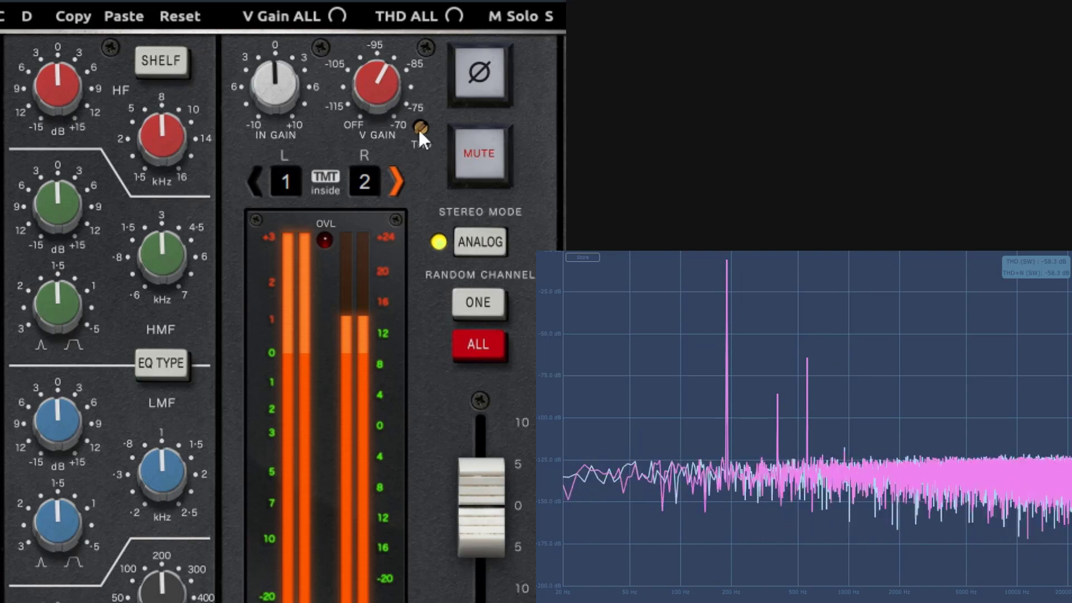
pyautogui.moveTo(418, 128); pyautogui.dragTo(431, 182)
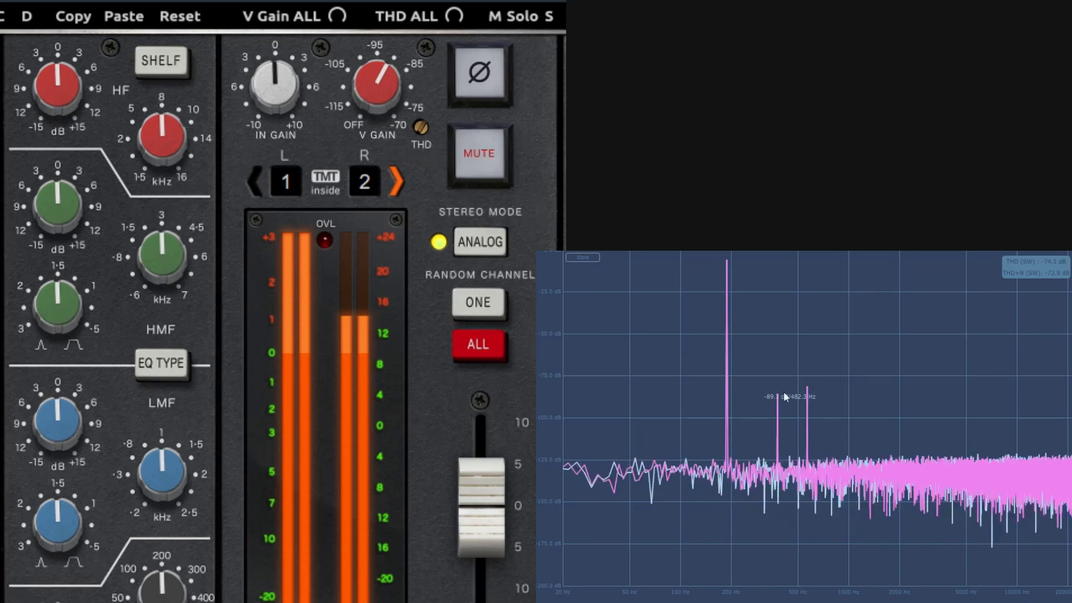
pyautogui.moveTo(417, 126); pyautogui.dragTo(428, 0)
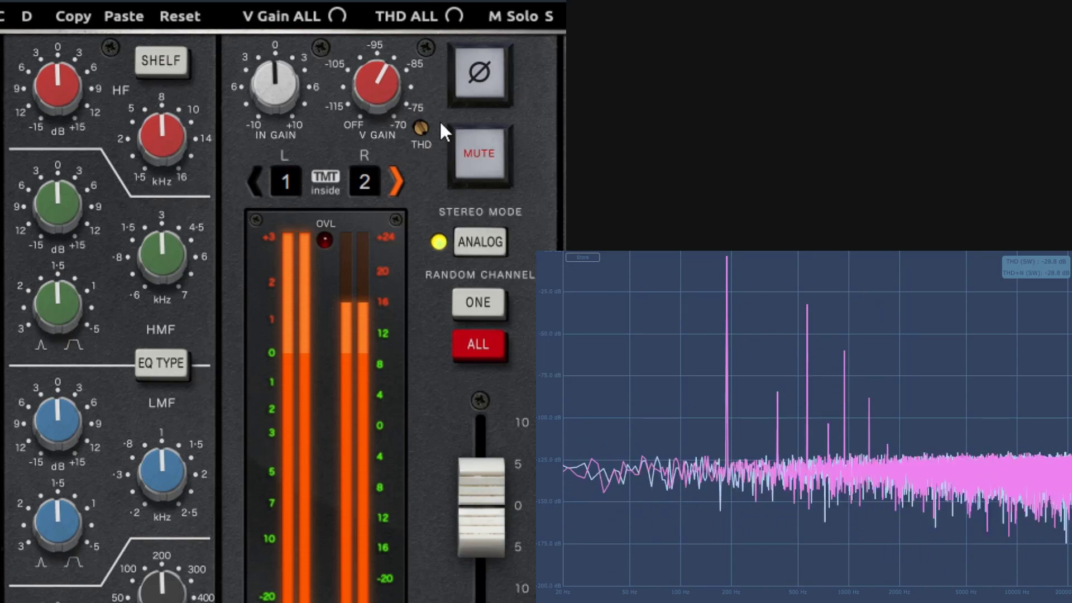
pyautogui.moveTo(421, 128); pyautogui.dragTo(443, 96)
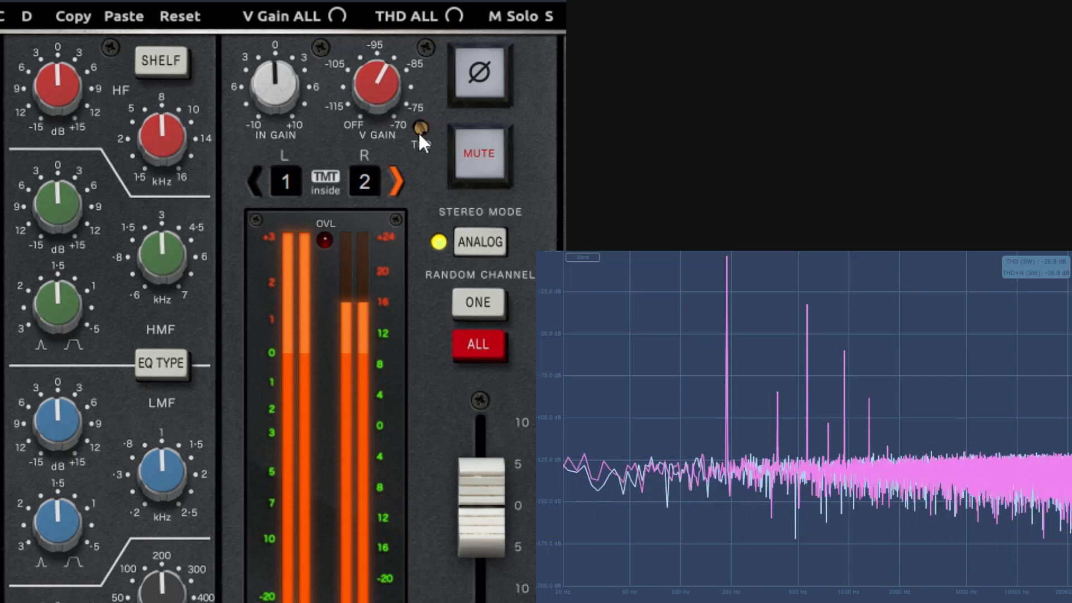
# Step: Lower the THD amount, then raise the input gain to about 5.2 dB and bring it back near 0 to compare harmonics
pyautogui.moveTo(421, 128); pyautogui.dragTo(421, 162)
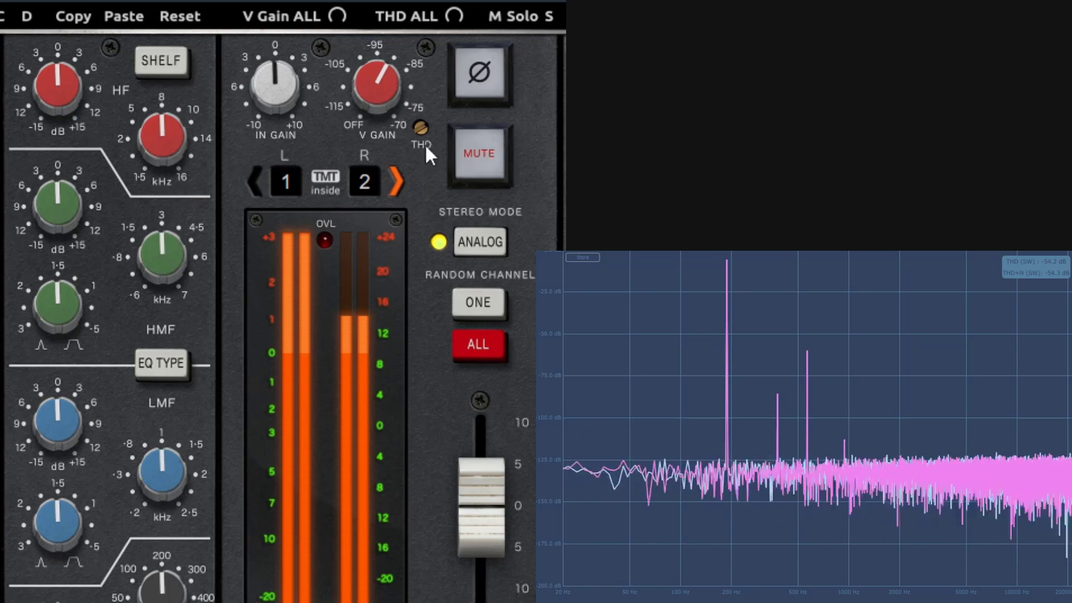
pyautogui.moveTo(430, 151)
pyautogui.mouseDown()
pyautogui.moveTo(430, 128)
pyautogui.moveTo(447, 153)
pyautogui.mouseUp()
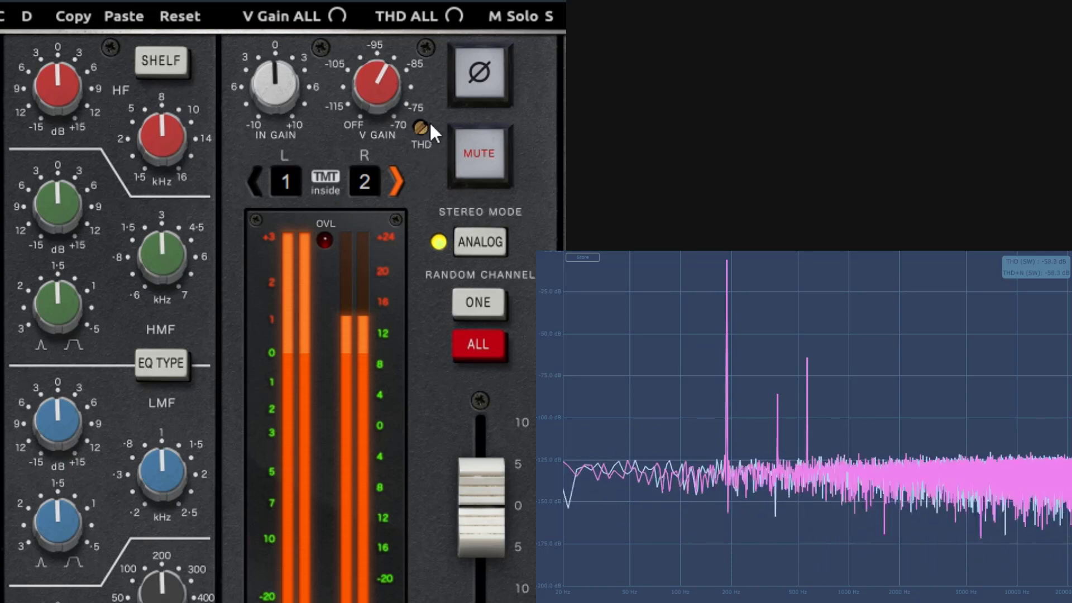
pyautogui.moveTo(417, 119); pyautogui.dragTo(276, 12)
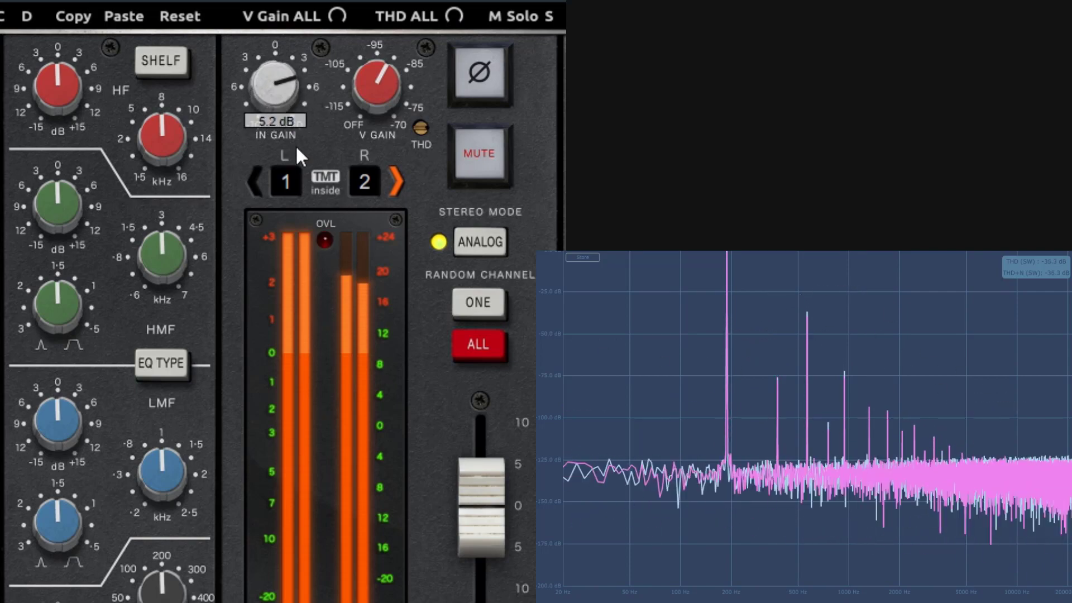
pyautogui.moveTo(297, 148); pyautogui.dragTo(339, 237)
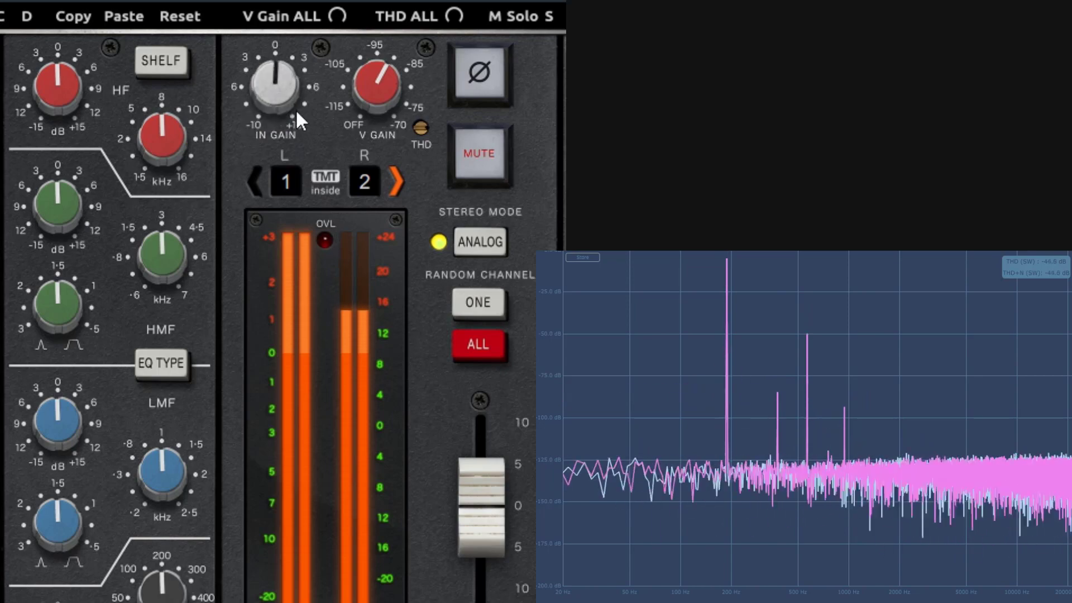
pyautogui.moveTo(279, 84); pyautogui.dragTo(279, 72)
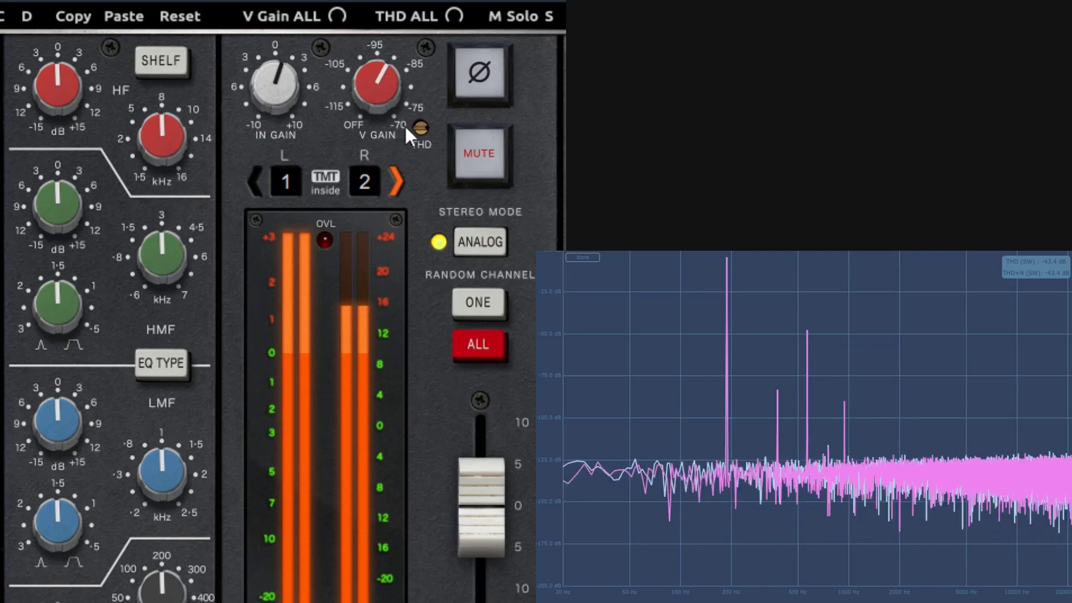
# Step: Raise the THD amount, then increase the input gain and return it near 0 while watching the distortion spectrum
pyautogui.moveTo(420, 128); pyautogui.dragTo(430, 47)
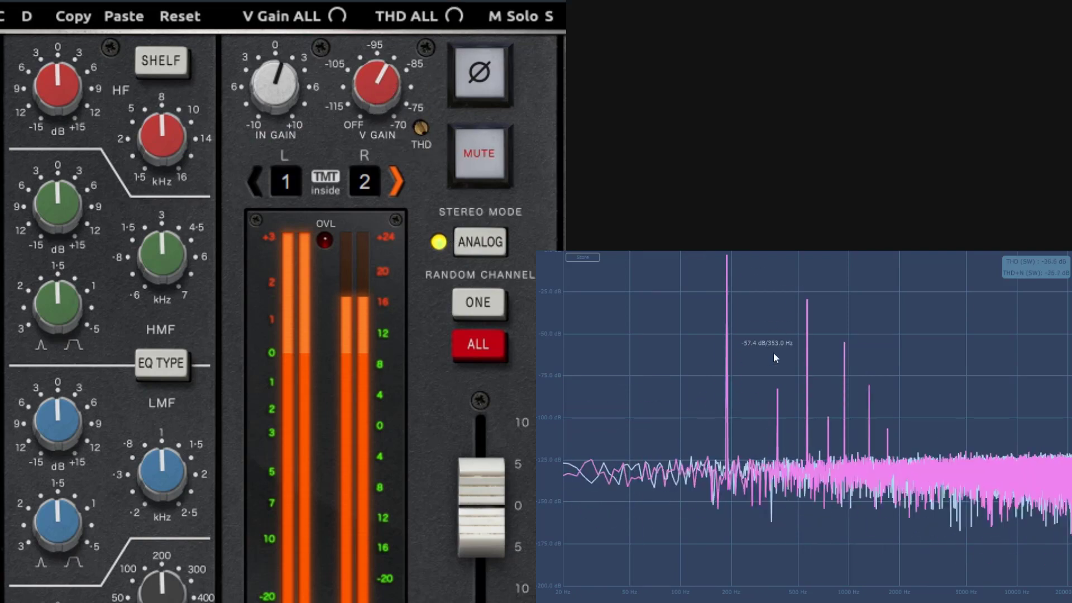
pyautogui.moveTo(282, 121); pyautogui.dragTo(296, 105)
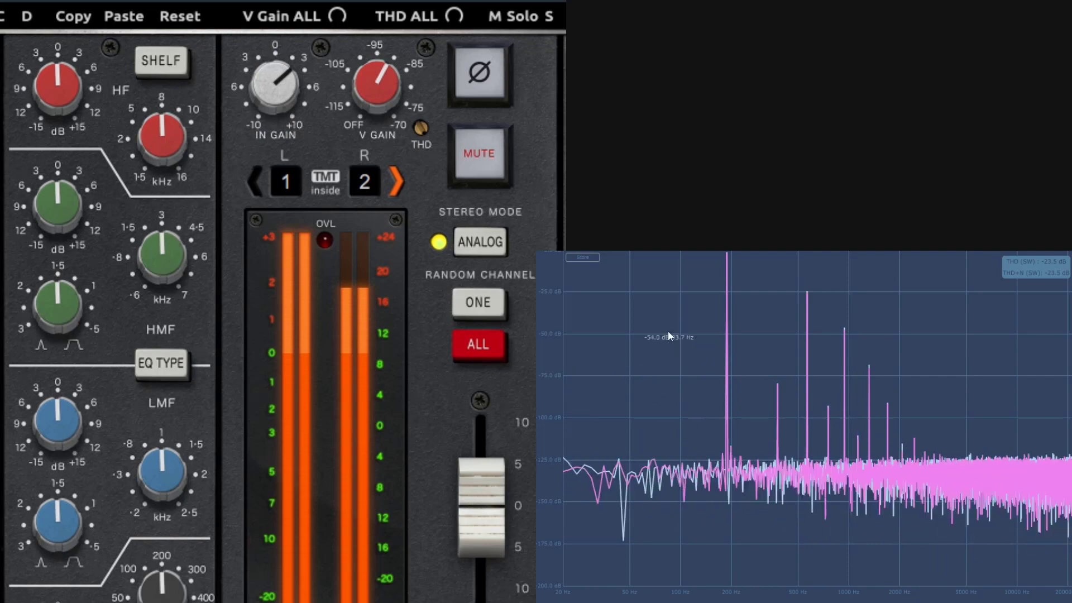
pyautogui.moveTo(283, 102); pyautogui.dragTo(286, 116)
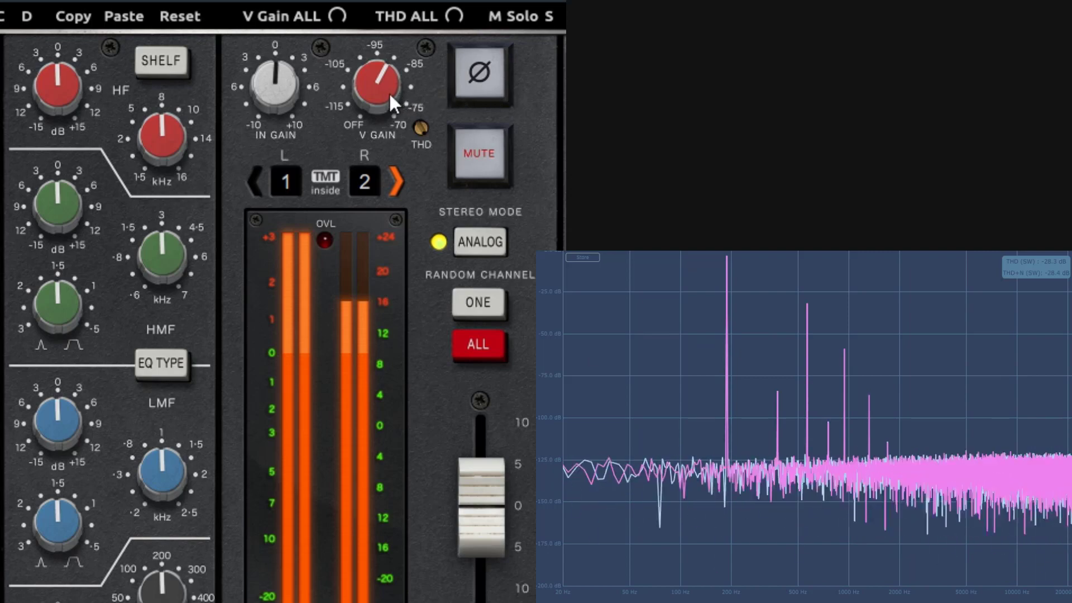
# Step: Sweep the V gain from near its minimum to near its maximum and return it to around -95, watching the noise floor
pyautogui.moveTo(385, 91); pyautogui.dragTo(424, 292)
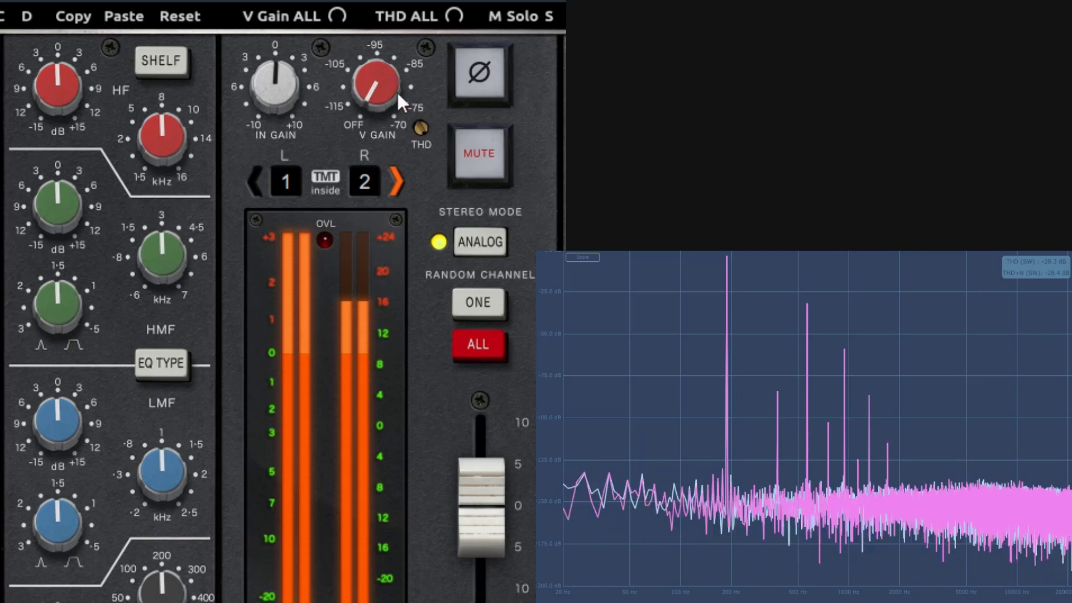
pyautogui.moveTo(390, 89); pyautogui.dragTo(410, 1)
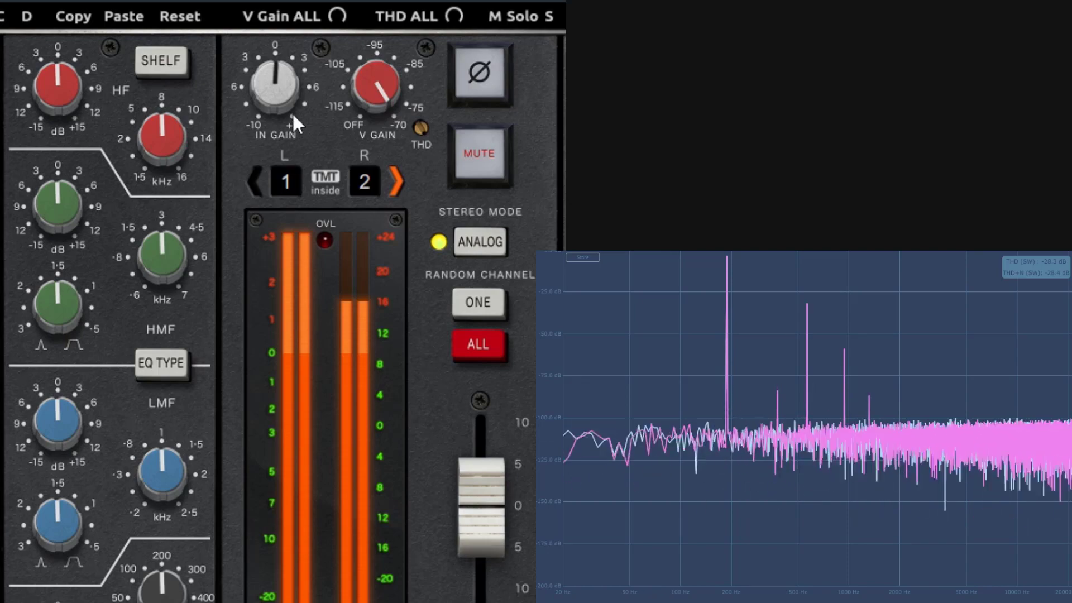
pyautogui.moveTo(366, 86); pyautogui.dragTo(378, 159)
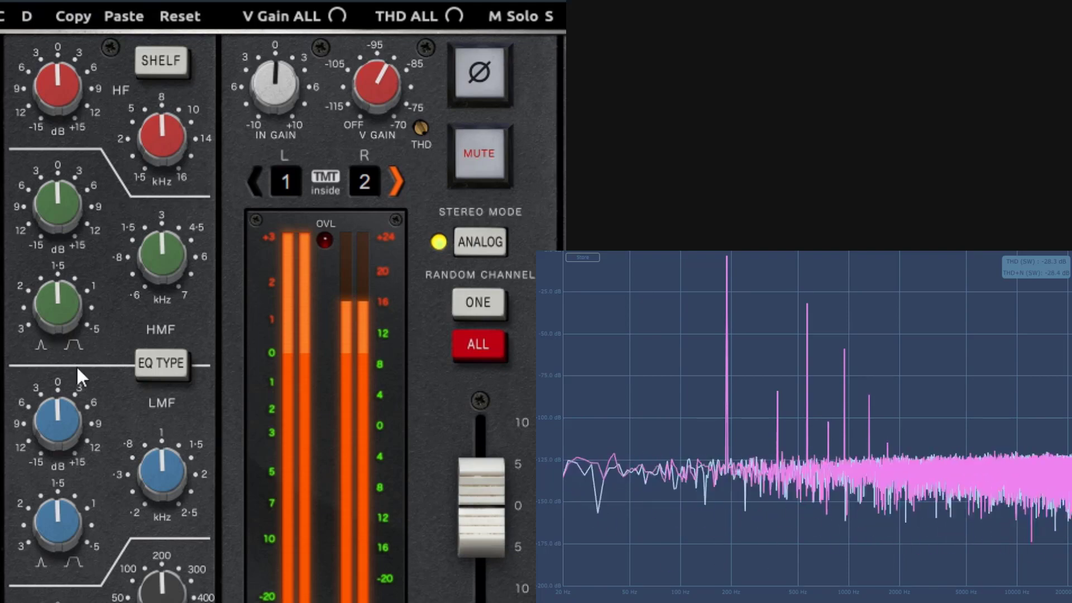
pyautogui.moveTo(374, 98); pyautogui.dragTo(401, 153)
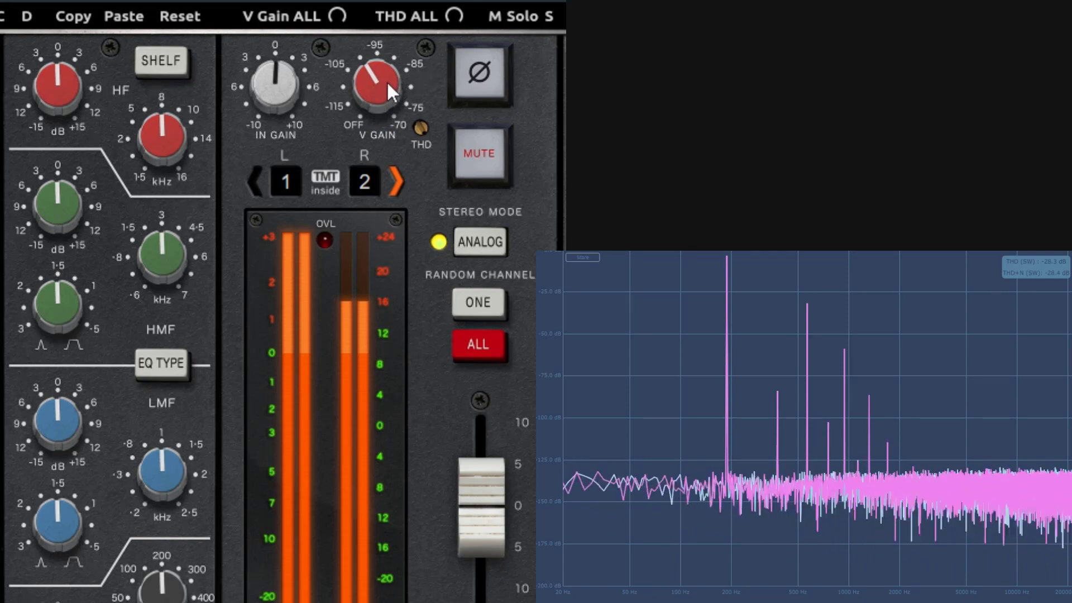
pyautogui.moveTo(376, 86); pyautogui.dragTo(379, 73)
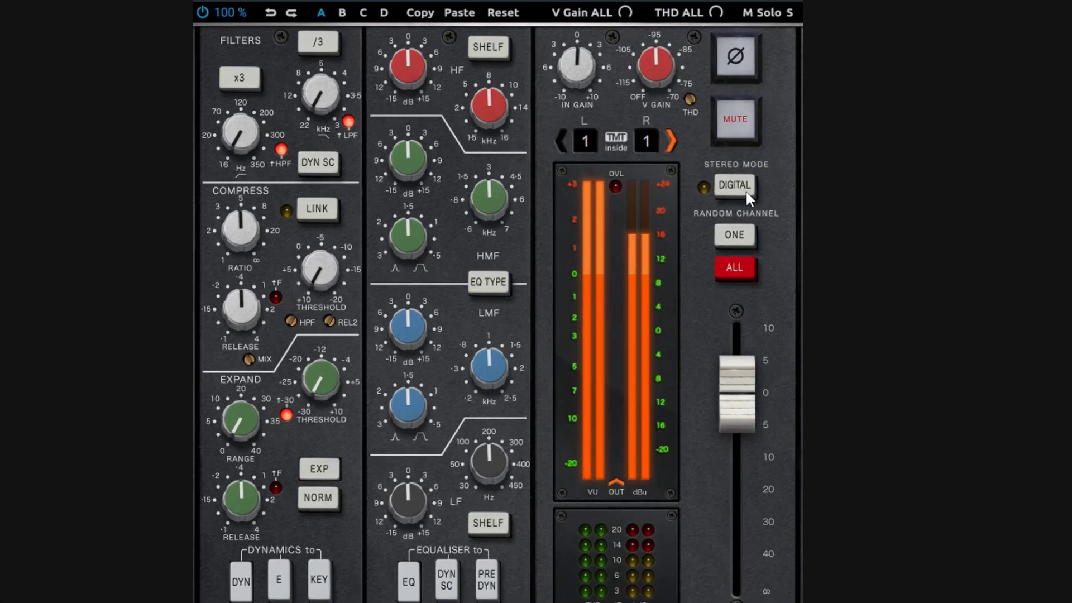
# Step: Set the stereo mode to analog and try the phase inversion and mute switches, leaving both off
pyautogui.click(748, 168)
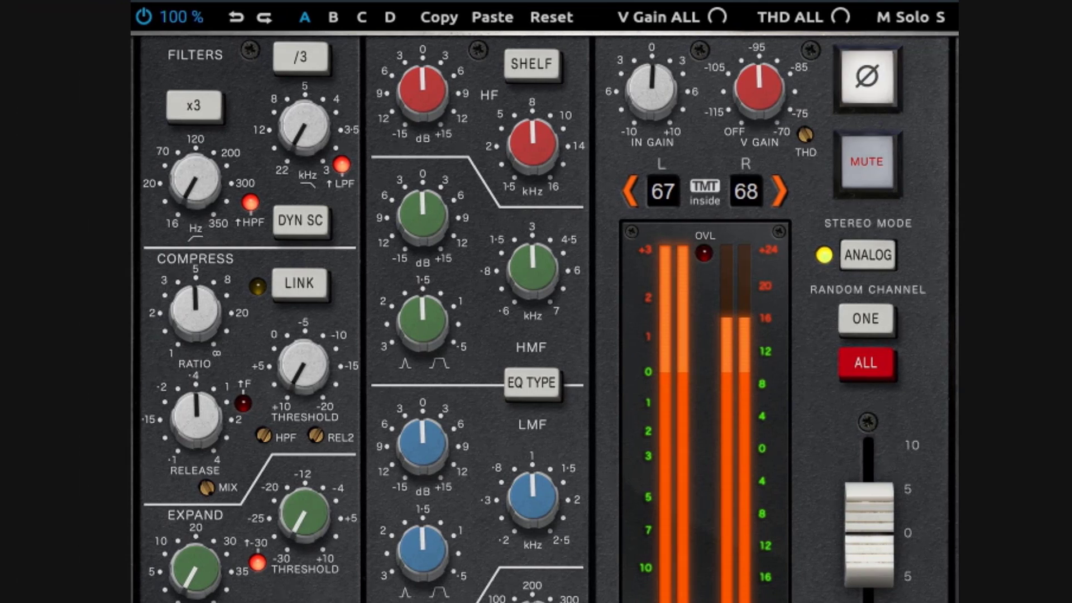
pyautogui.click(865, 86)
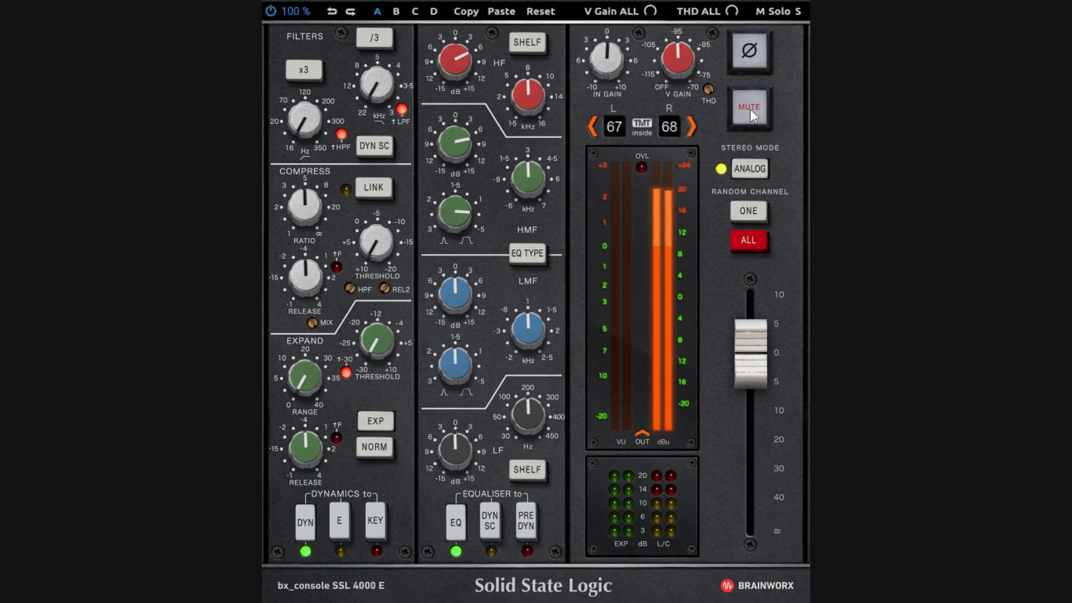
pyautogui.click(749, 108)
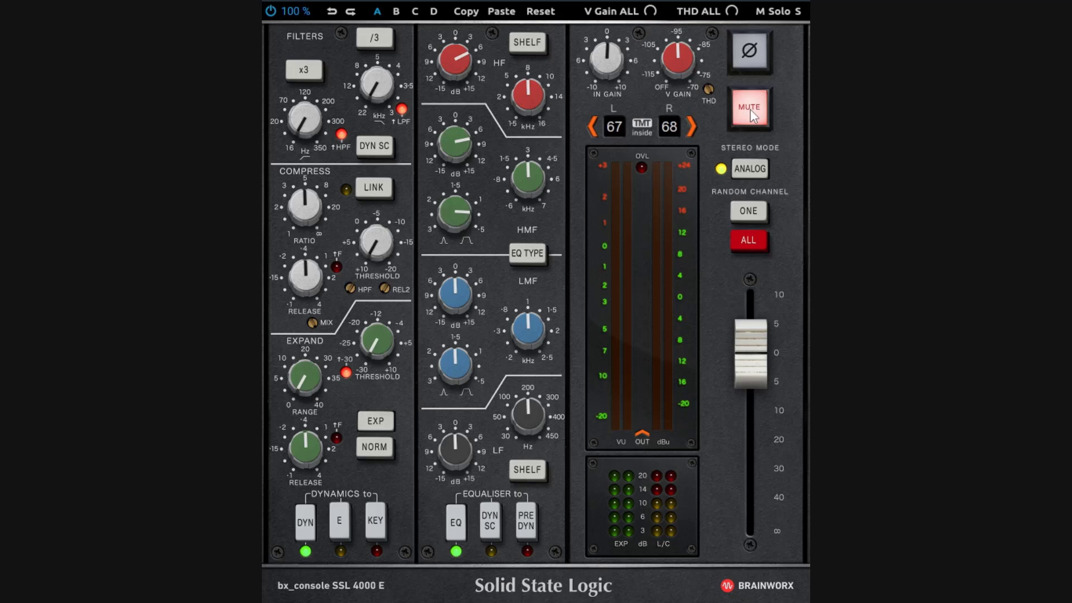
pyautogui.click(749, 107)
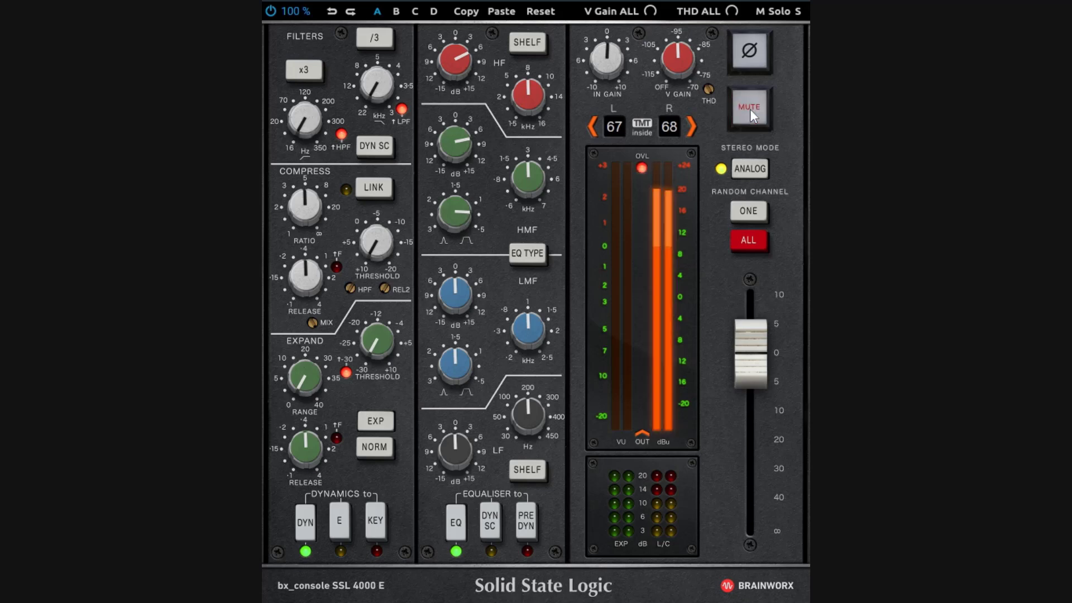
# Step: Return the HF gain to 0 dB and pull the output fader slightly below 0
pyautogui.moveTo(457, 63); pyautogui.dragTo(461, 85)
pyautogui.moveTo(762, 385); pyautogui.dragTo(757, 401)
pyautogui.moveTo(759, 364)
pyautogui.mouseDown()
pyautogui.moveTo(761, 421)
pyautogui.moveTo(763, 373)
pyautogui.mouseUp()
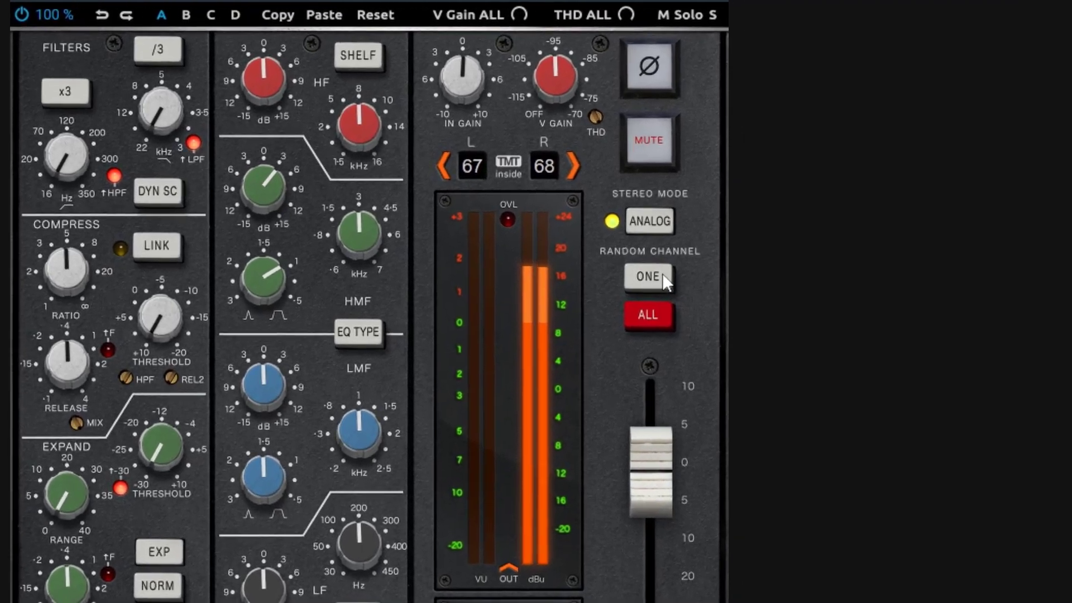
# Step: Randomise this instance's TMT channels several times, then randomise the channels of all instances and accept the warning
pyautogui.click(749, 211)
pyautogui.click(631, 287)
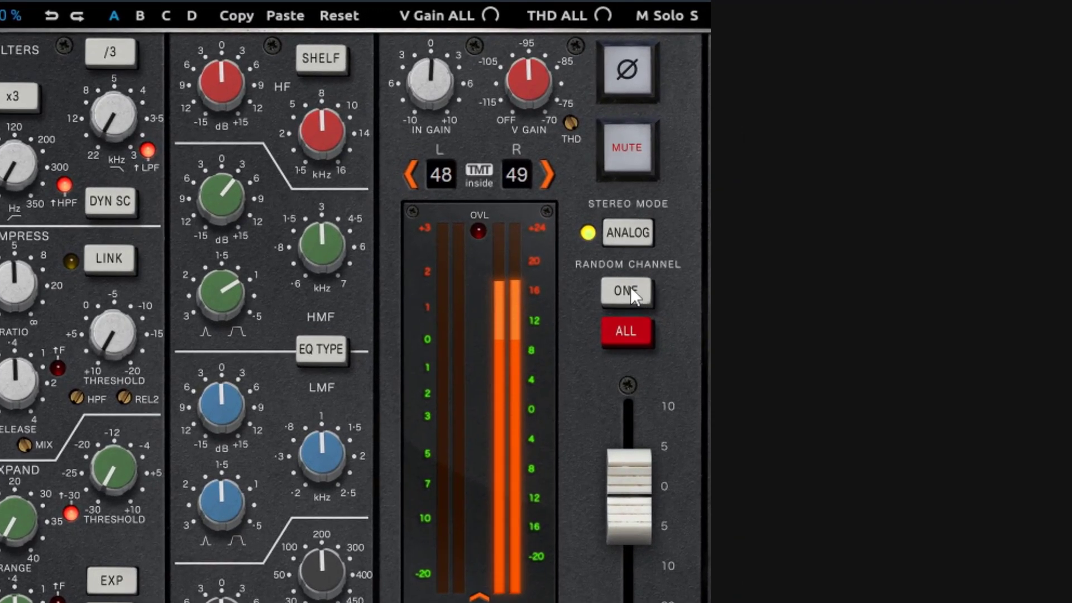
pyautogui.click(631, 286)
pyautogui.click(631, 287)
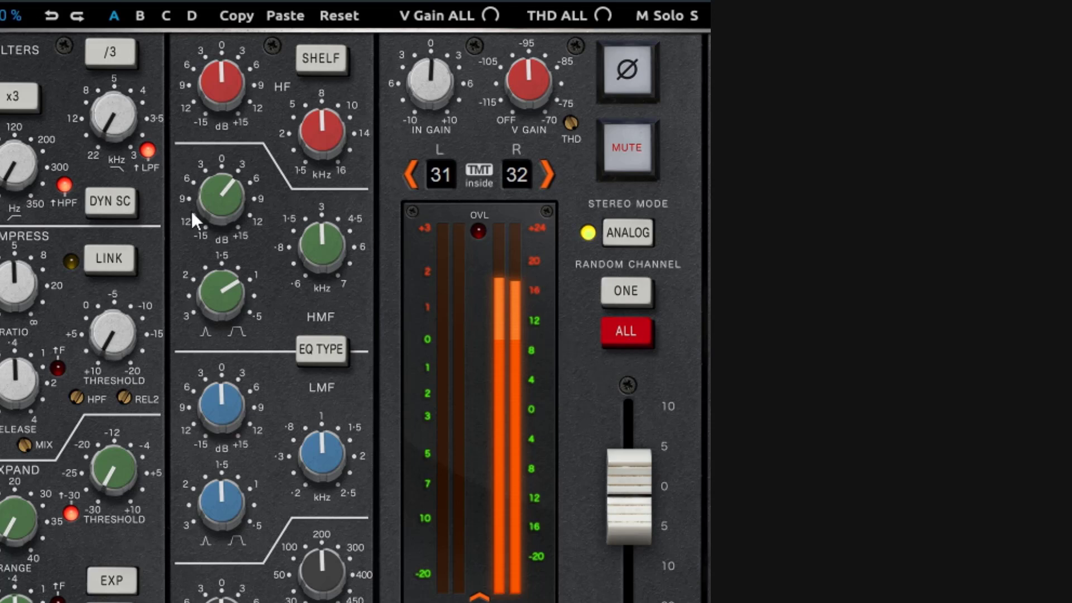
pyautogui.click(624, 332)
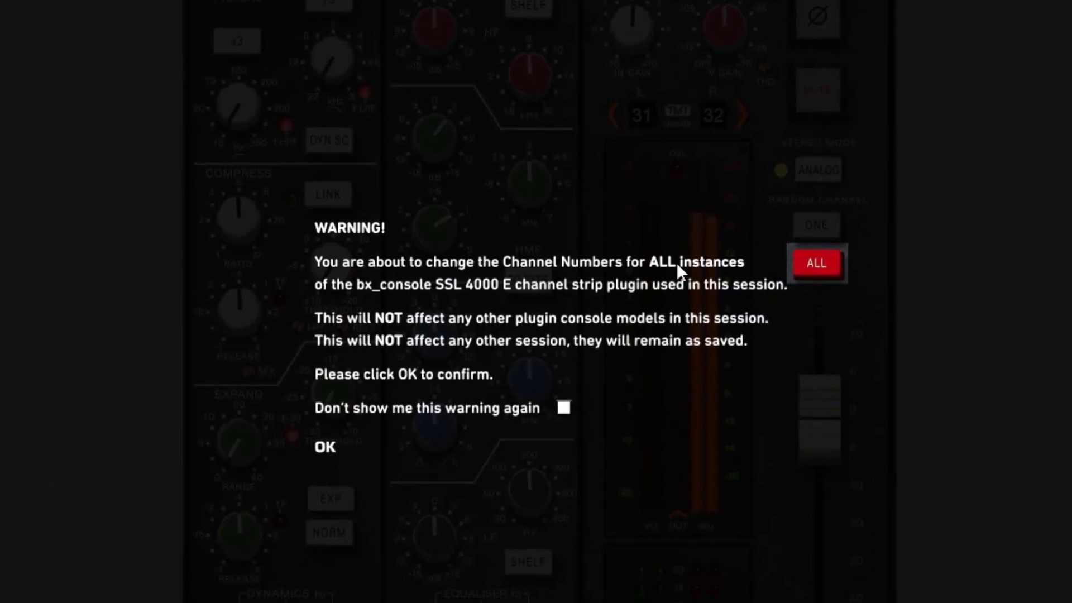
pyautogui.click(324, 447)
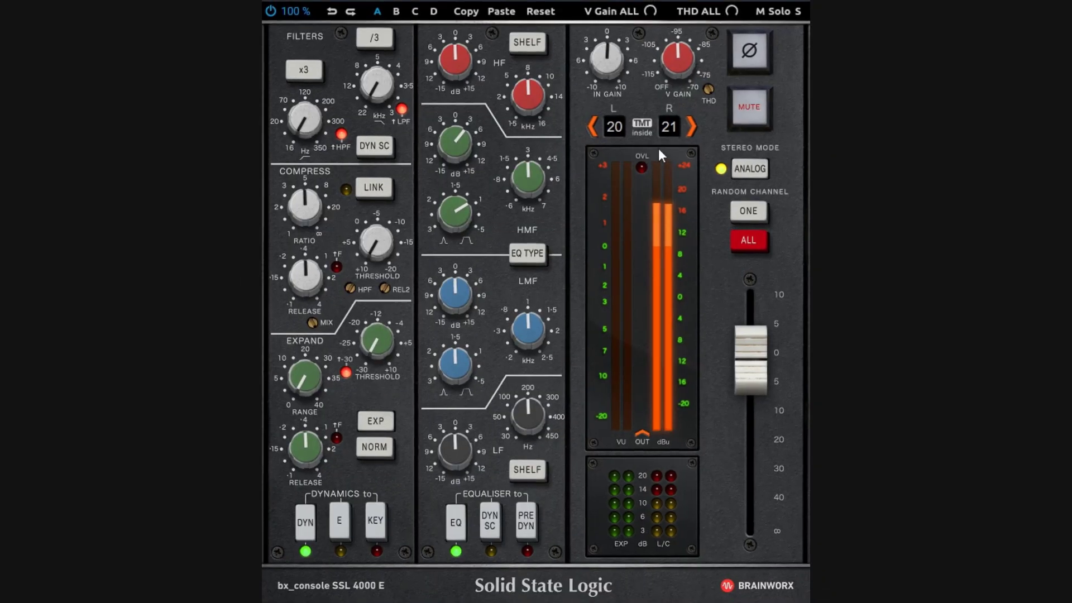
# Step: Step the TMT channel pair up to 24 and 25
pyautogui.click(692, 126)
pyautogui.click(692, 126)
pyautogui.click(692, 126)
pyautogui.click(691, 126)
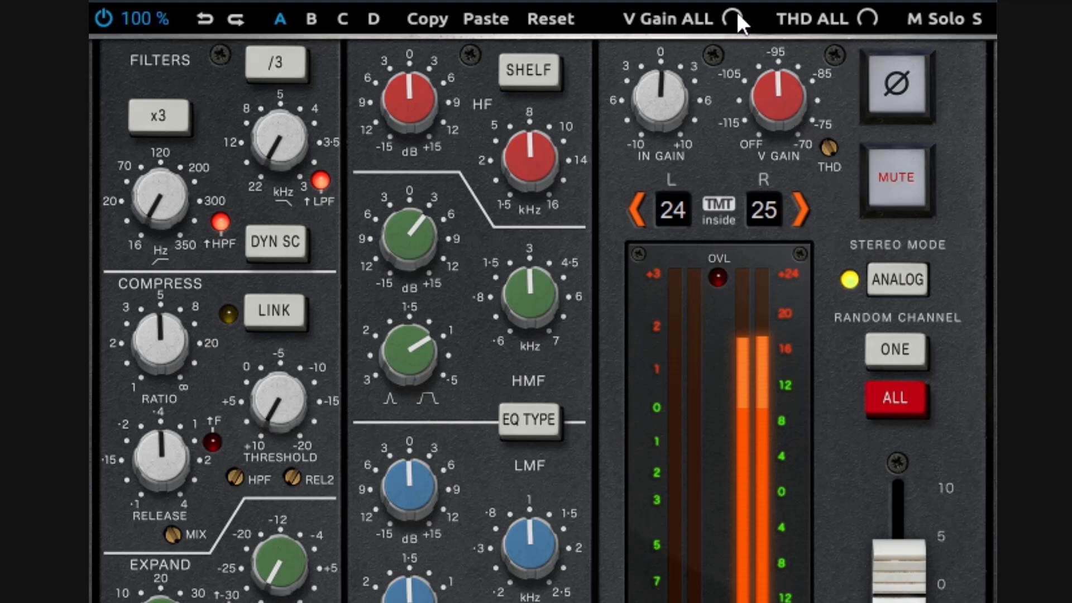
# Step: Adjust the V gain and THD for all instances, and try this channel's own THD trim
pyautogui.moveTo(735, 16); pyautogui.dragTo(842, 82)
pyautogui.moveTo(856, 22); pyautogui.dragTo(877, 8)
pyautogui.moveTo(823, 146); pyautogui.dragTo(831, 177)
pyautogui.click(873, 17)
# Step: Reset the plug-in settings and switch the solo from mid to side
pyautogui.click(561, 21)
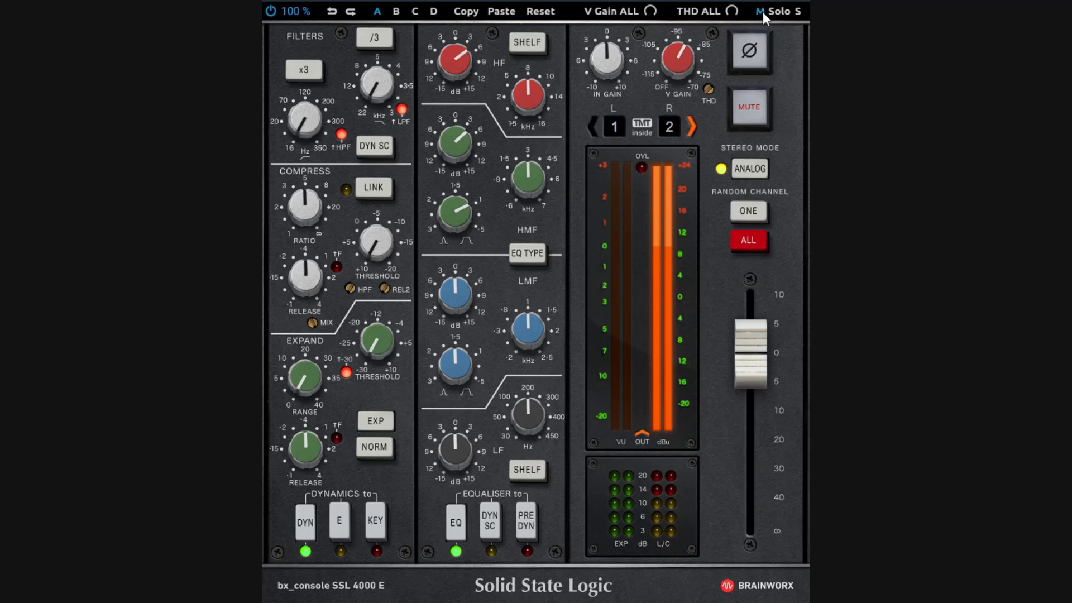
pyautogui.click(797, 11)
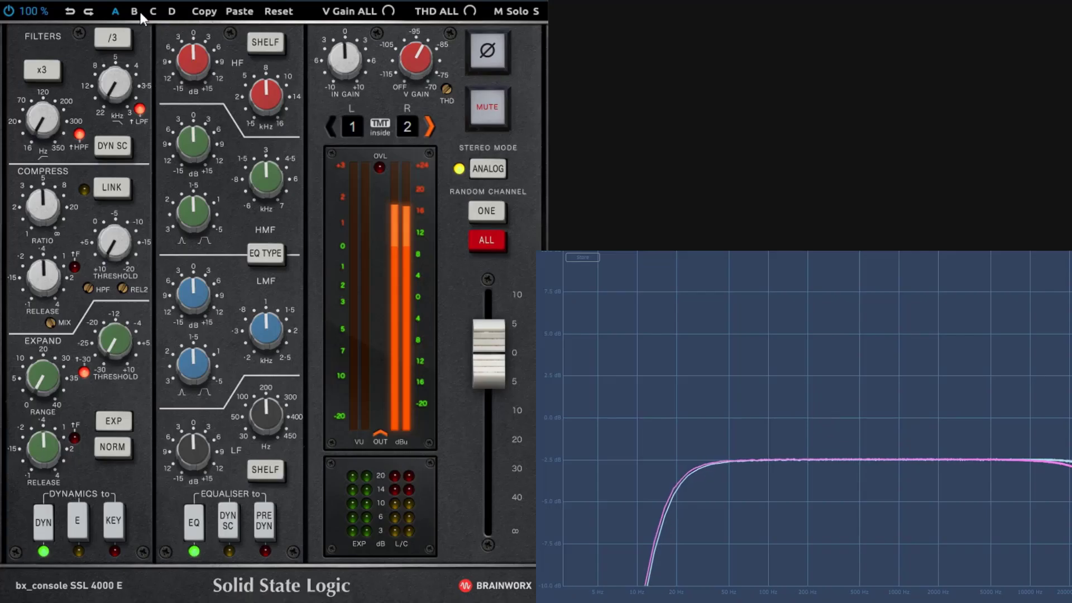
# Step: Boost the HF, HMF and LMF gains in settings bank A
pyautogui.moveTo(193, 139); pyautogui.dragTo(196, 131)
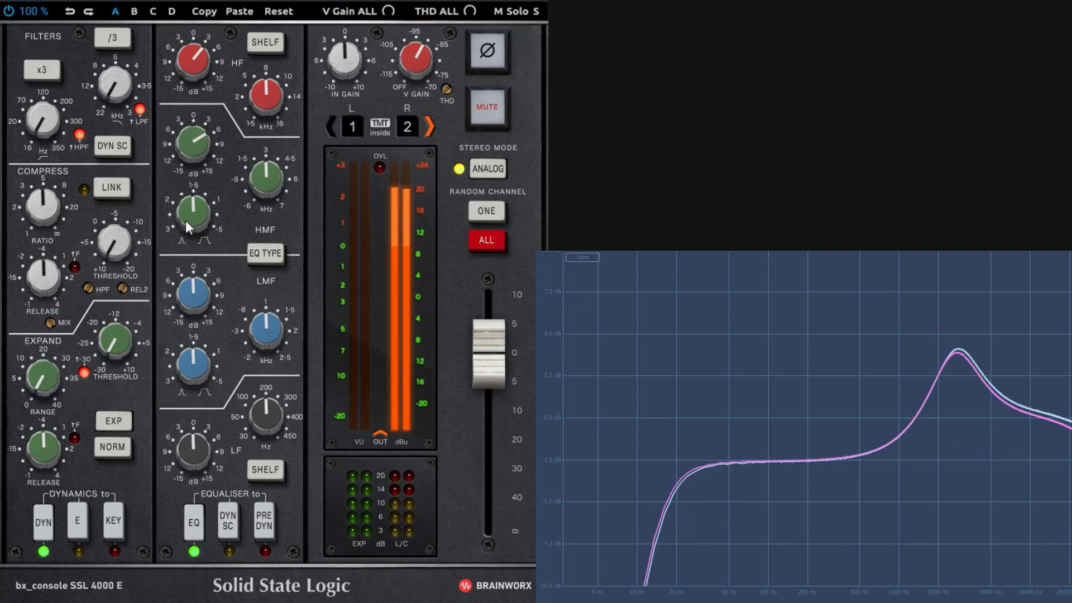
pyautogui.moveTo(189, 295); pyautogui.dragTo(190, 282)
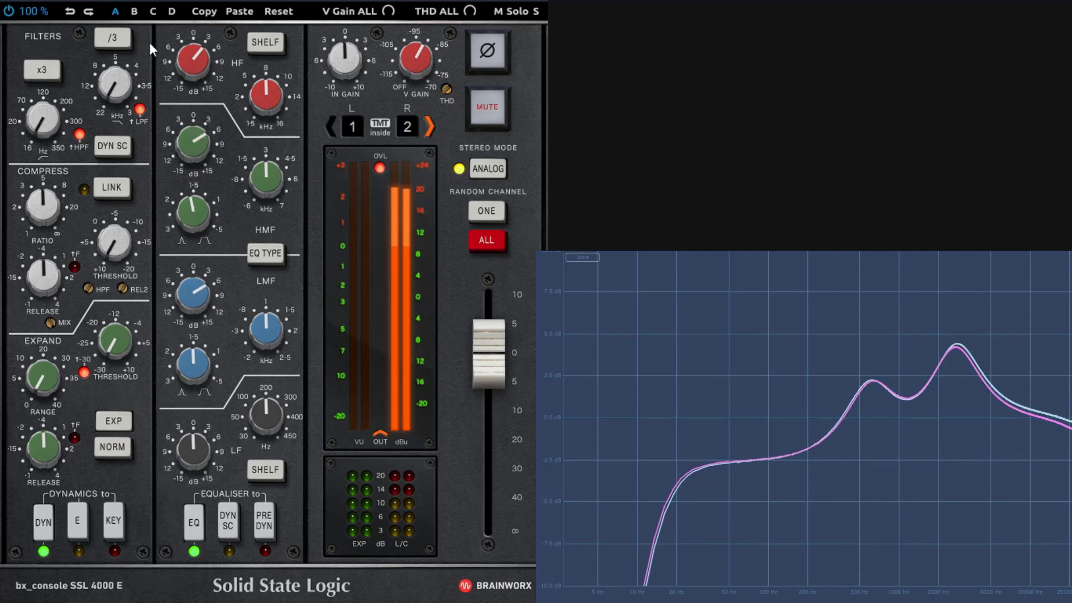
# Step: Switch to settings bank B and boost the HF and HMF gains there, using a wider HMF bandwidth
pyautogui.click(133, 11)
pyautogui.moveTo(44, 375); pyautogui.dragTo(45, 413)
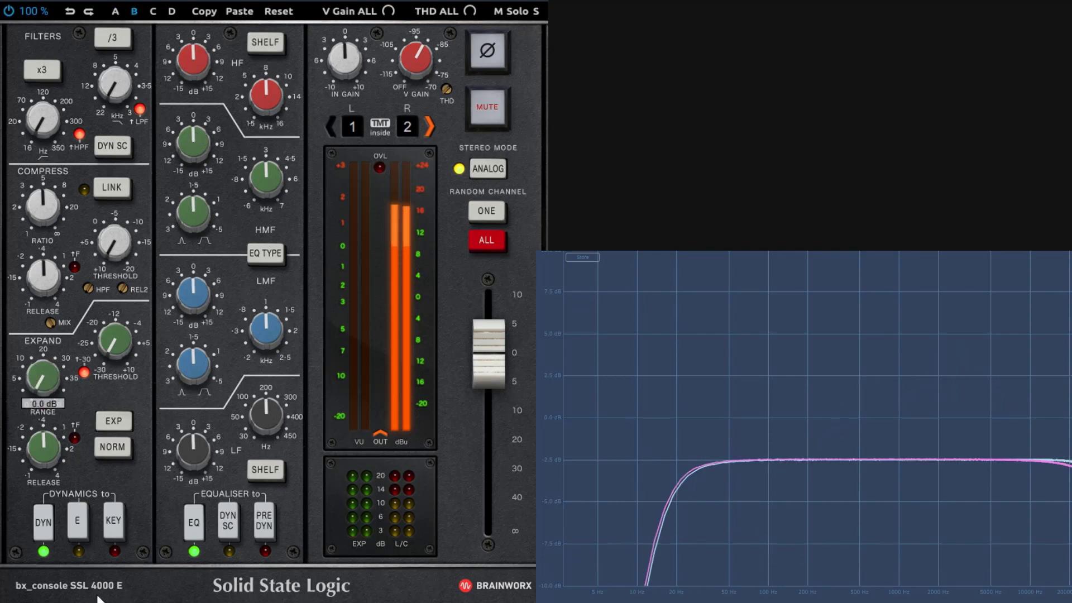
pyautogui.moveTo(191, 72); pyautogui.dragTo(191, 66)
pyautogui.moveTo(193, 144); pyautogui.dragTo(193, 134)
pyautogui.moveTo(193, 213); pyautogui.dragTo(192, 207)
# Step: Alternate between settings A and B to compare their frequency responses, ending on B
pyautogui.click(113, 11)
pyautogui.click(134, 13)
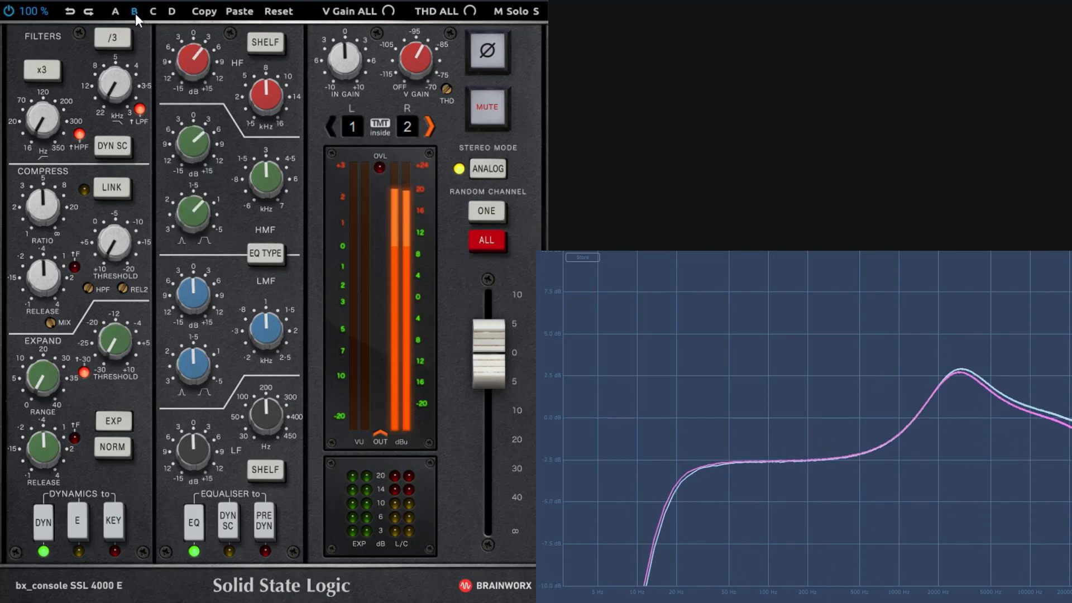
pyautogui.click(116, 13)
pyautogui.click(129, 14)
pyautogui.click(116, 12)
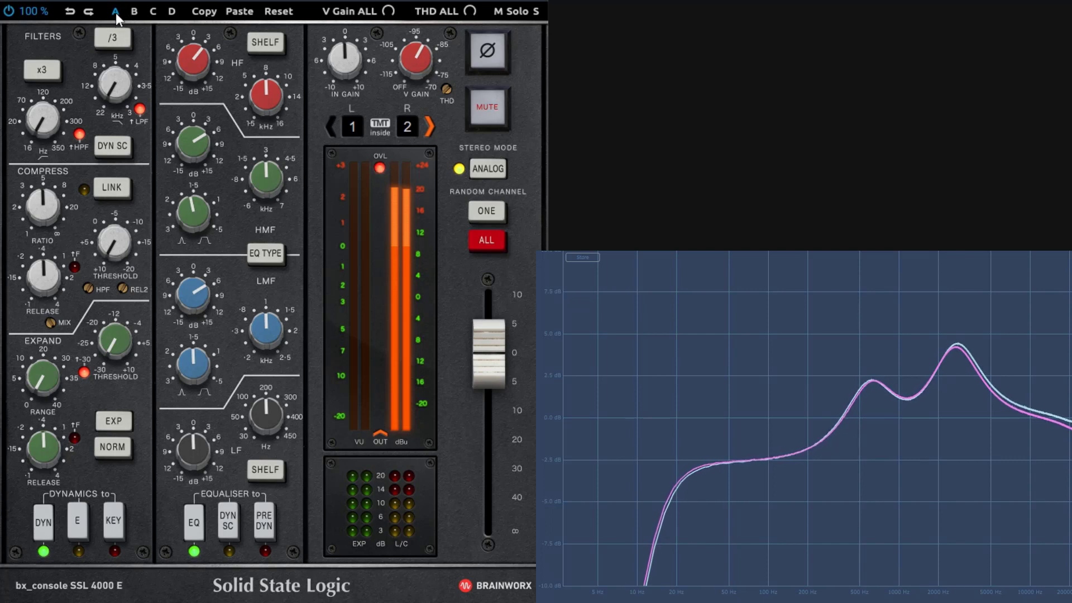
pyautogui.click(133, 12)
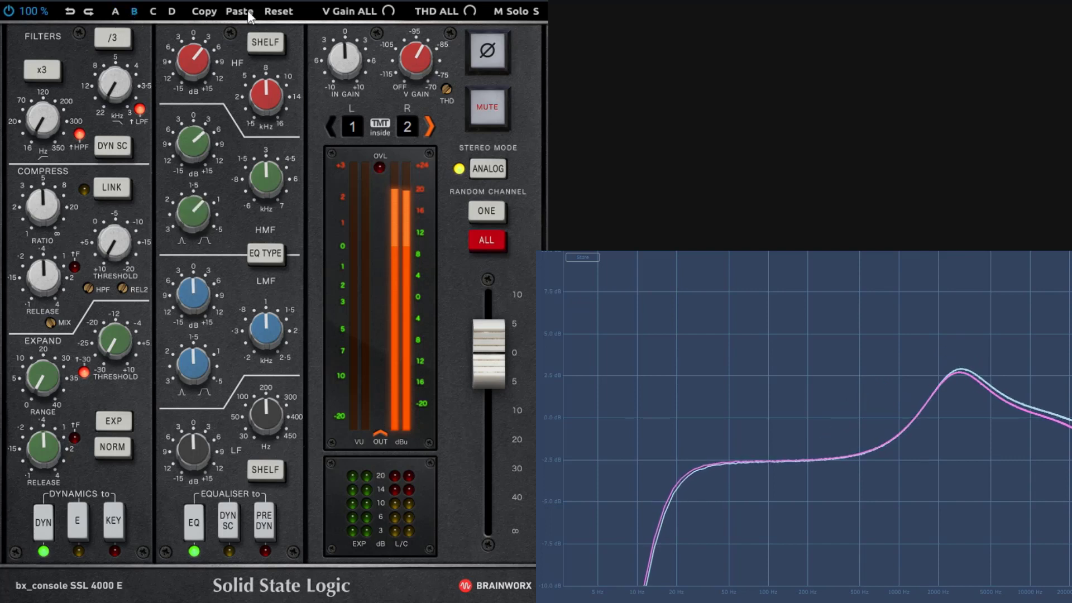
# Step: Copy settings A into B, then change B's HF band to a bell and boost its gain further
pyautogui.click(113, 13)
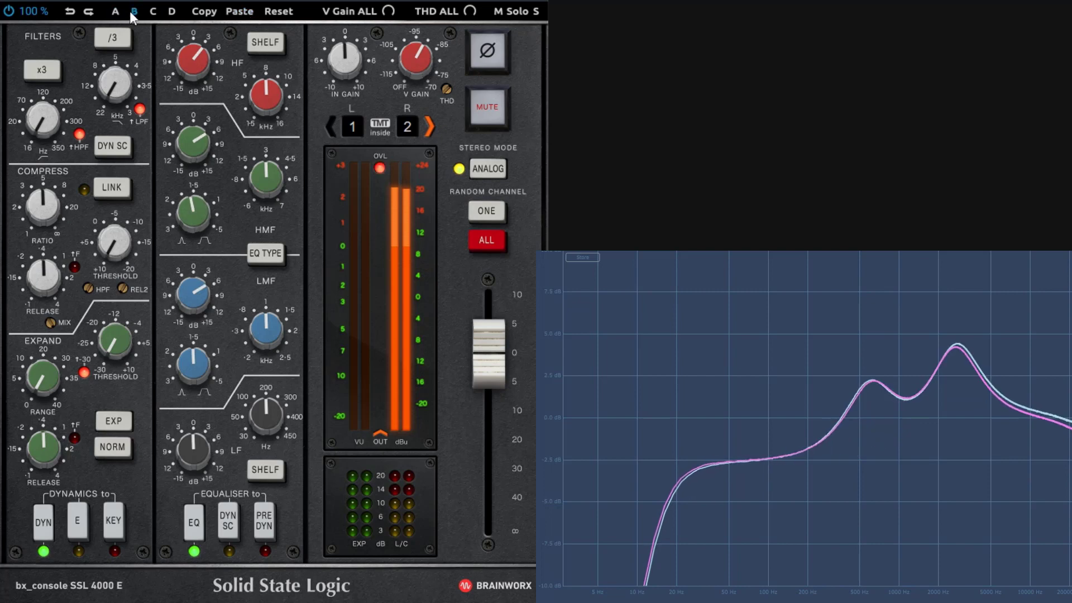
pyautogui.click(130, 13)
pyautogui.click(266, 49)
pyautogui.moveTo(195, 62); pyautogui.dragTo(186, 56)
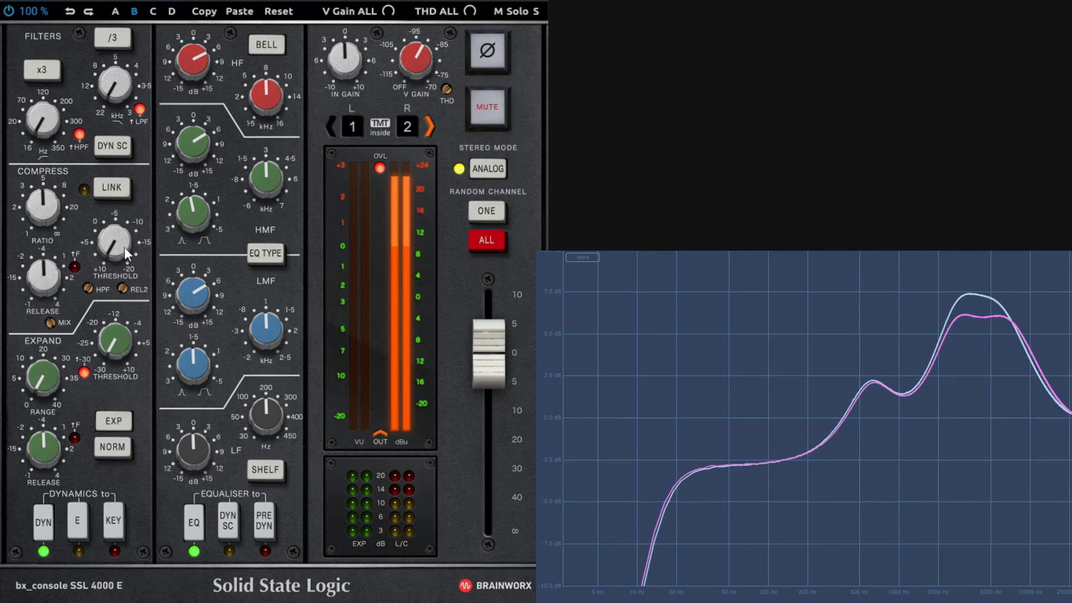
# Step: Compare settings A and the edited B, then undo and redo the last settings switch
pyautogui.click(115, 12)
pyautogui.click(131, 11)
pyautogui.click(125, 12)
pyautogui.click(134, 11)
pyautogui.click(71, 8)
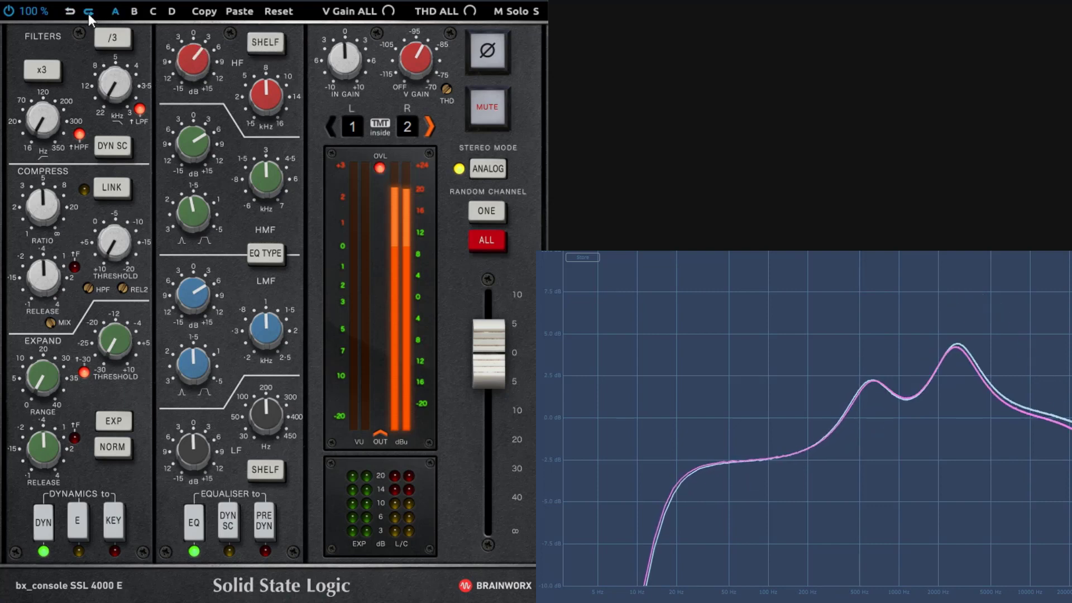
pyautogui.click(88, 13)
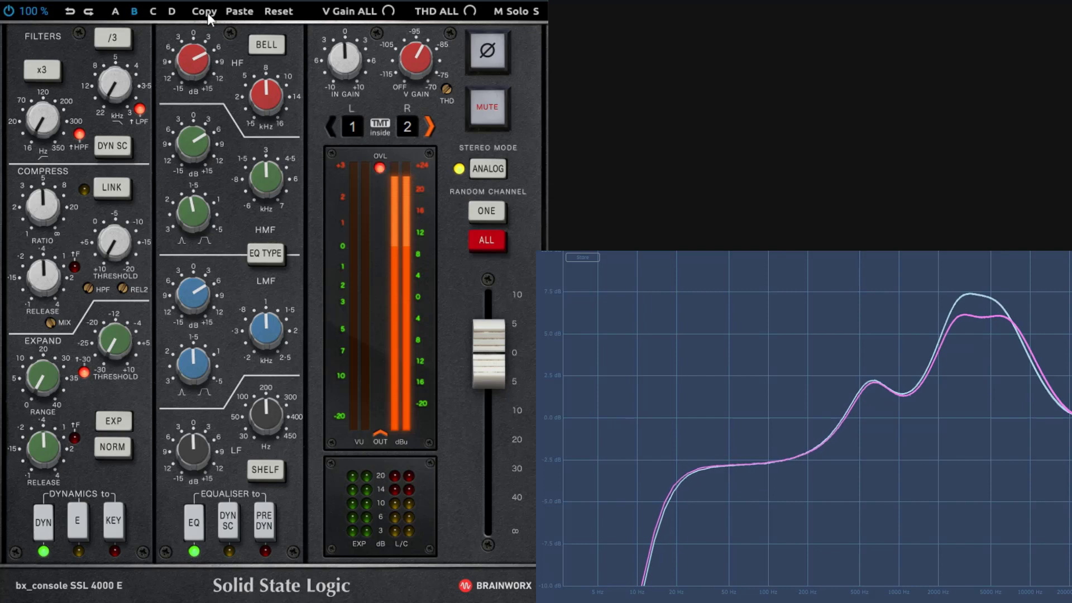
# Step: Reset the settings in bank B and turn the expander range down to about 0.4 dB
pyautogui.click(278, 11)
pyautogui.moveTo(43, 378); pyautogui.dragTo(43, 413)
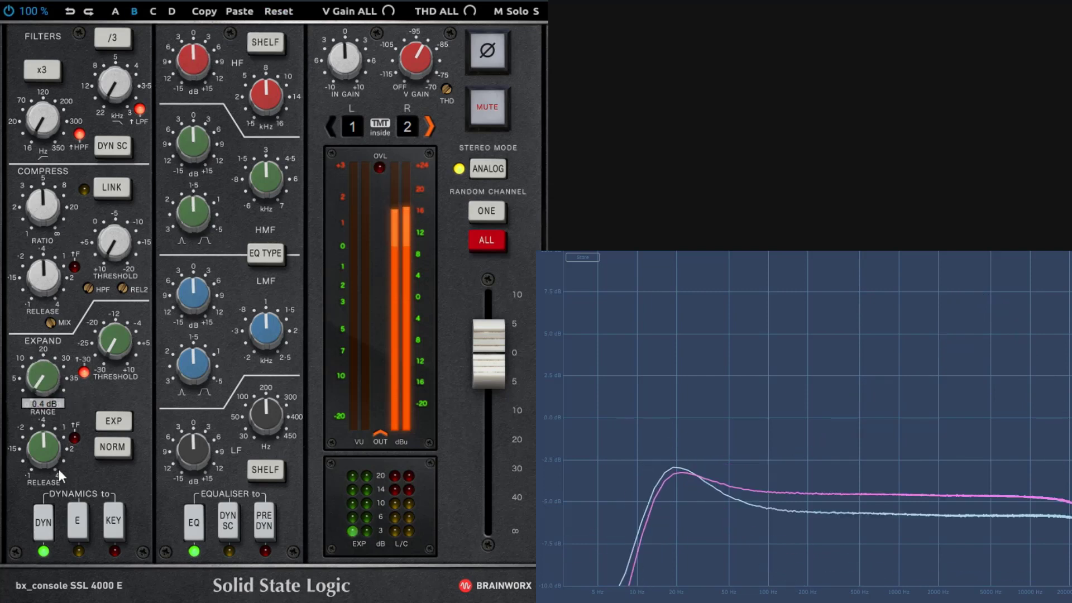
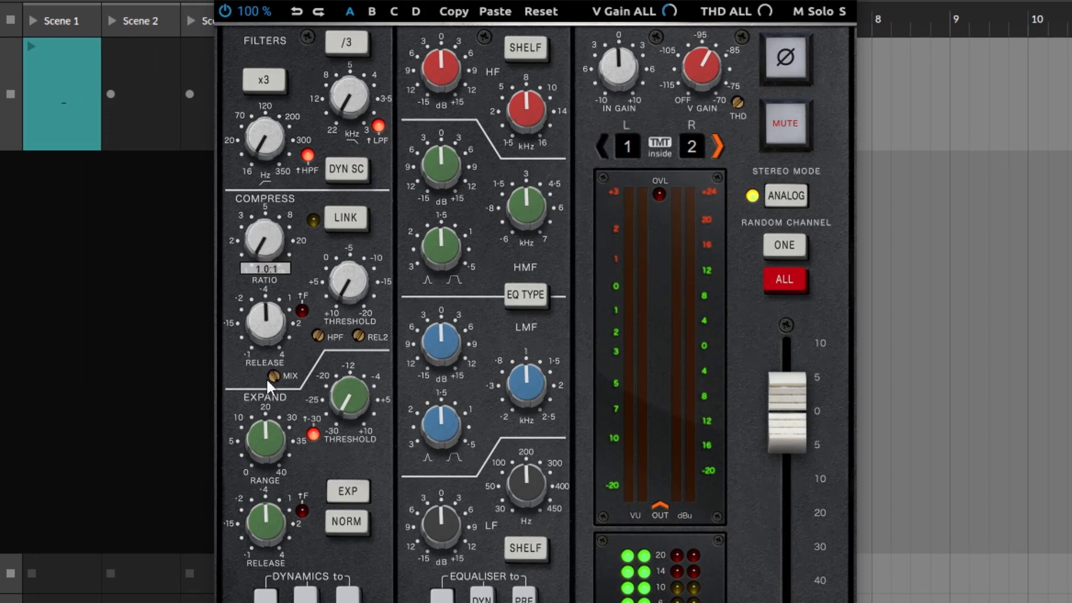
# Step: Sweep the compressor's ratio between 1:1 and infinity, return it to a moderate ratio, and shorten the release
pyautogui.moveTo(269, 237)
pyautogui.mouseDown()
pyautogui.moveTo(266, 251)
pyautogui.moveTo(269, 221)
pyautogui.mouseUp()
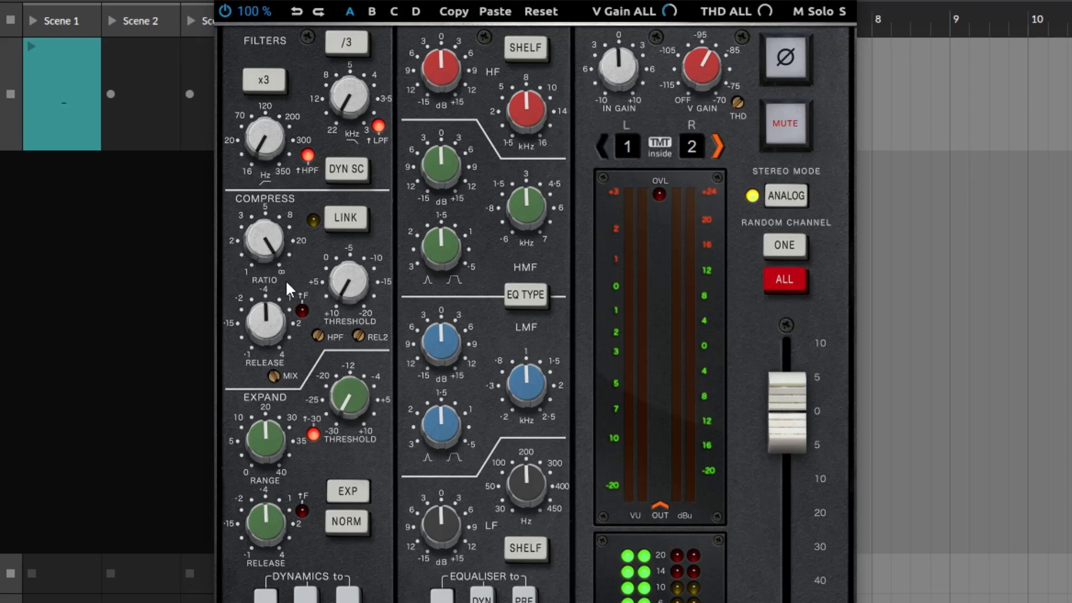
pyautogui.moveTo(276, 247); pyautogui.dragTo(285, 343)
pyautogui.moveTo(266, 332); pyautogui.dragTo(284, 299)
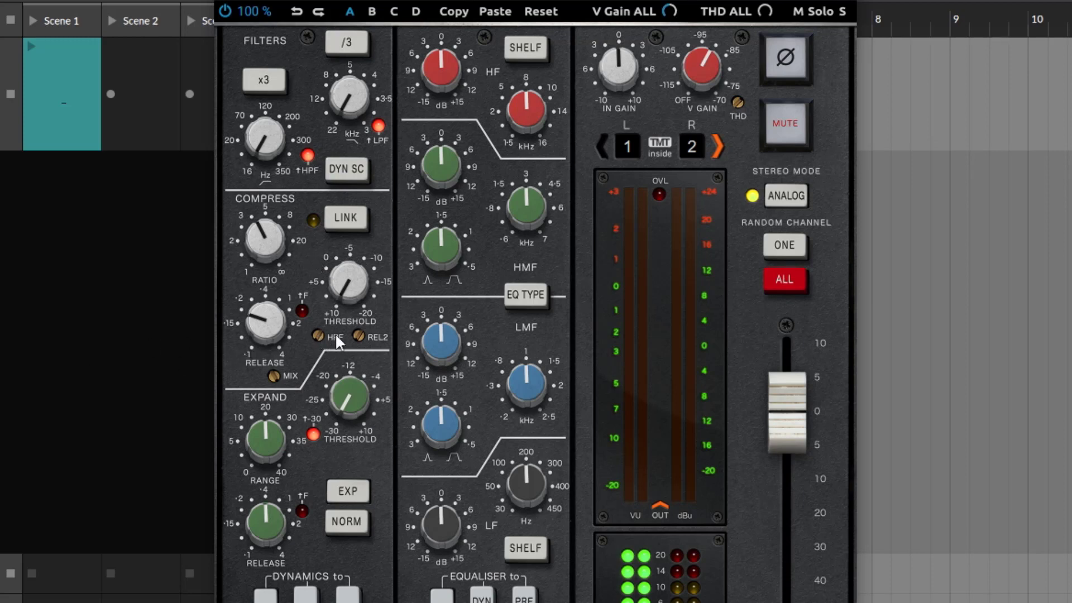
# Step: Toggle the compressor's fast attack on and off several times, leaving it off
pyautogui.click(302, 310)
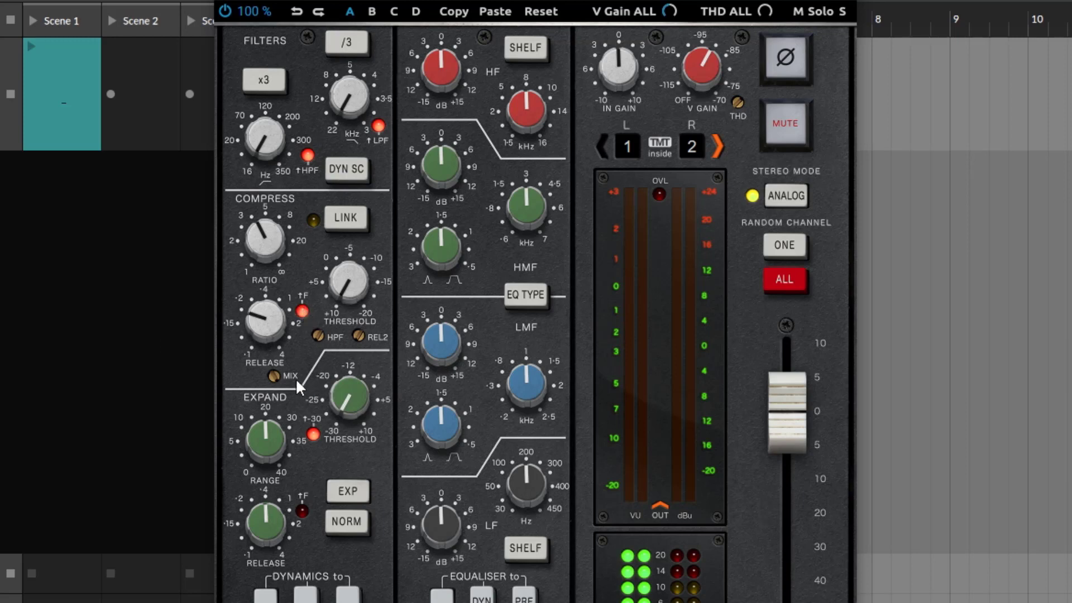
pyautogui.scroll(-2, 297, 316)
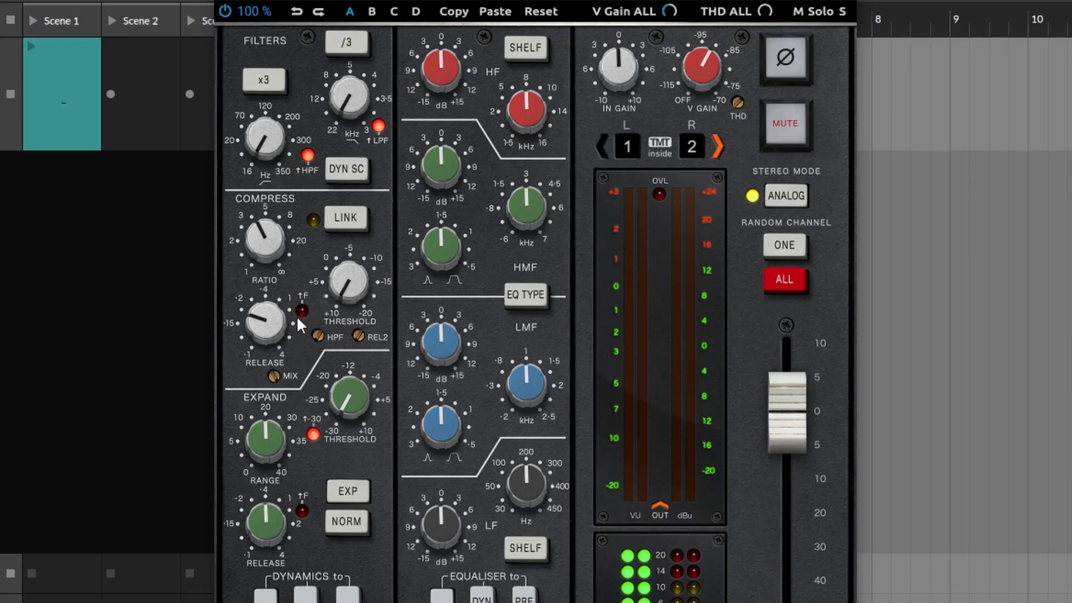
pyautogui.scroll(2, 289, 317)
pyautogui.click(303, 310)
pyautogui.click(302, 312)
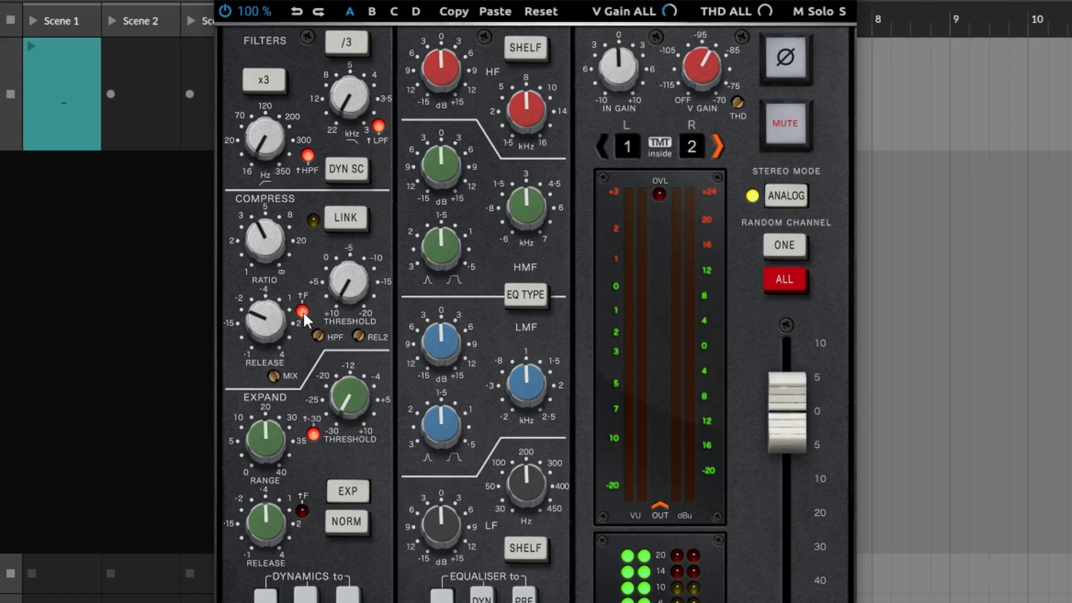
pyautogui.click(302, 311)
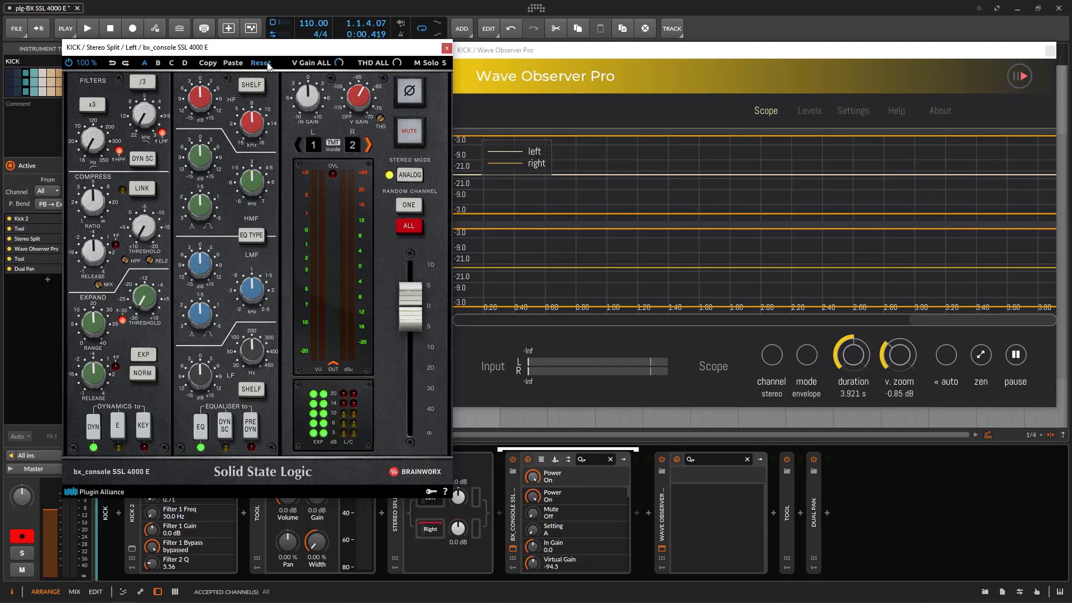
# Step: Set the expander range to 0.0 and start playback of the kick
pyautogui.moveTo(93, 323); pyautogui.dragTo(122, 450)
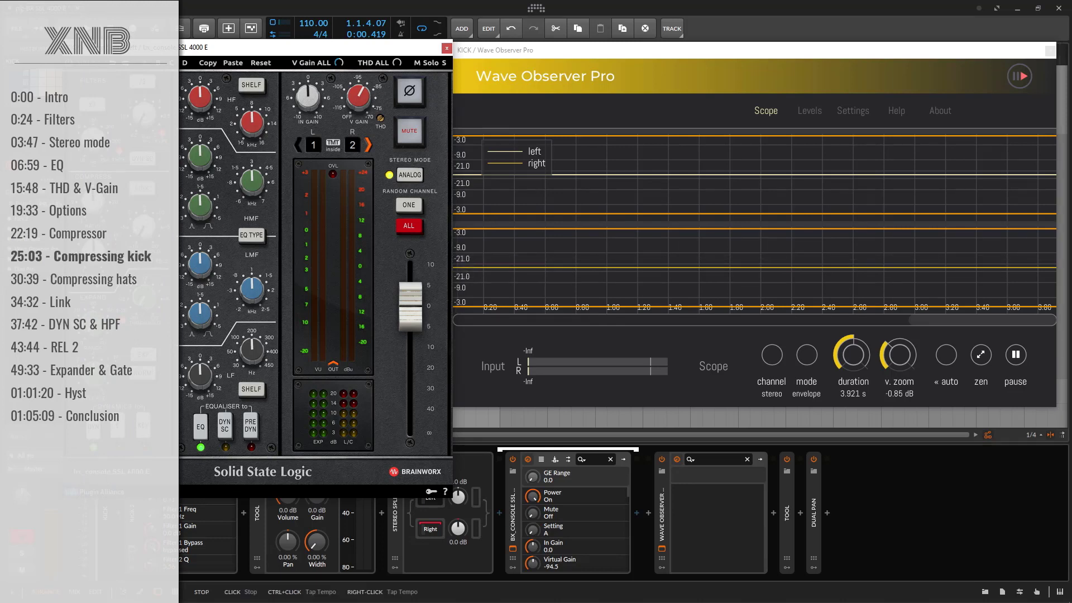
pyautogui.press('space')
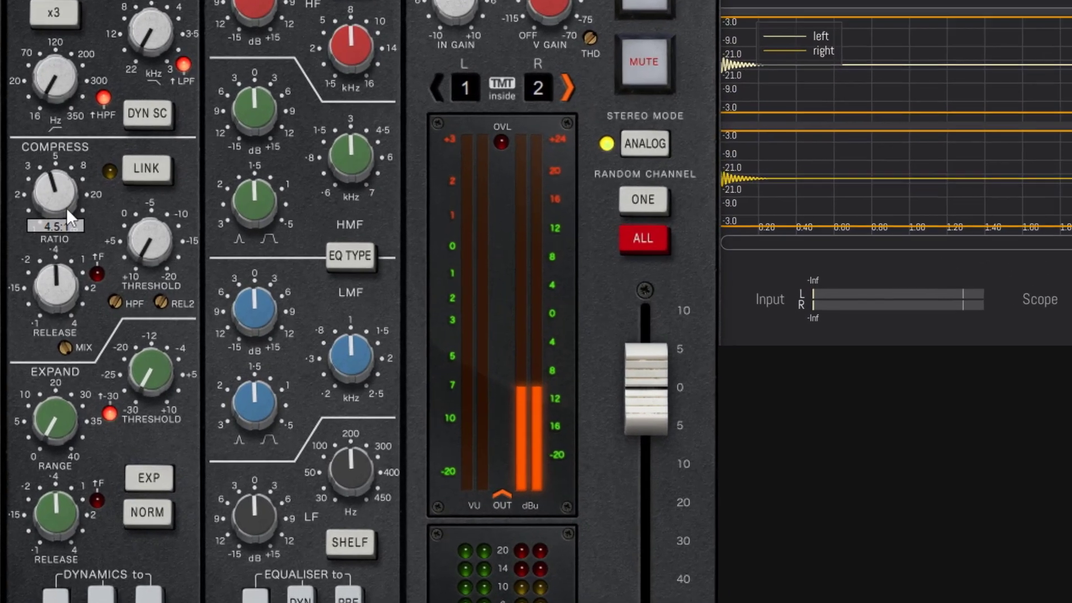
# Step: Turn the compressor's release down to its fastest setting while the kick plays
pyautogui.moveTo(51, 220)
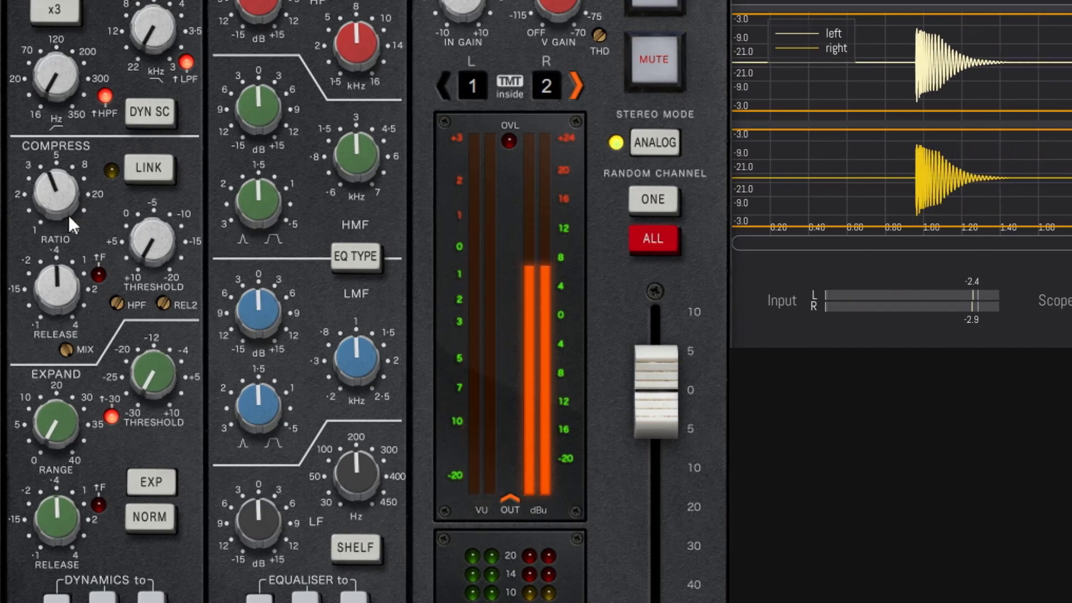
pyautogui.moveTo(62, 284)
pyautogui.moveTo(62, 284); pyautogui.dragTo(68, 564)
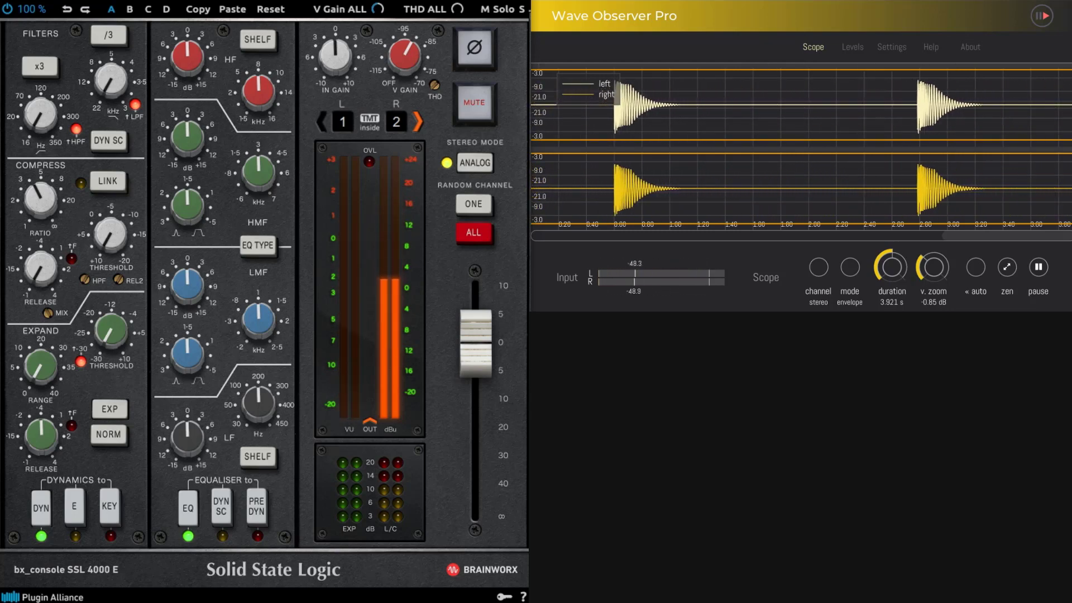
# Step: Lower the compressor threshold to about -3.7 dB and trim the output fader slightly downward
pyautogui.moveTo(118, 236)
pyautogui.scroll(-3, 118, 236)
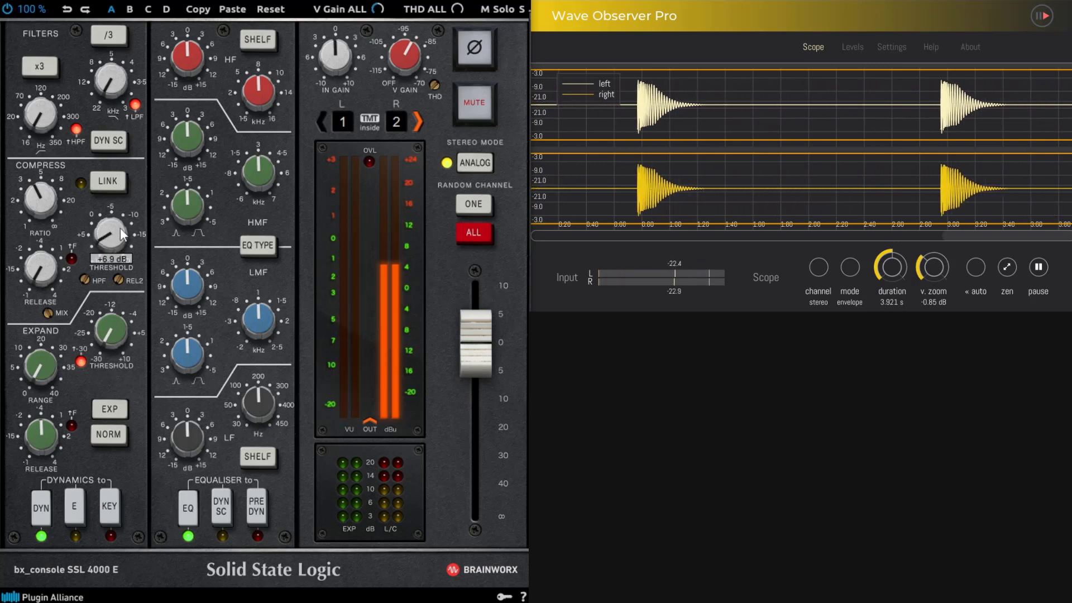
pyautogui.scroll(3, 114, 239)
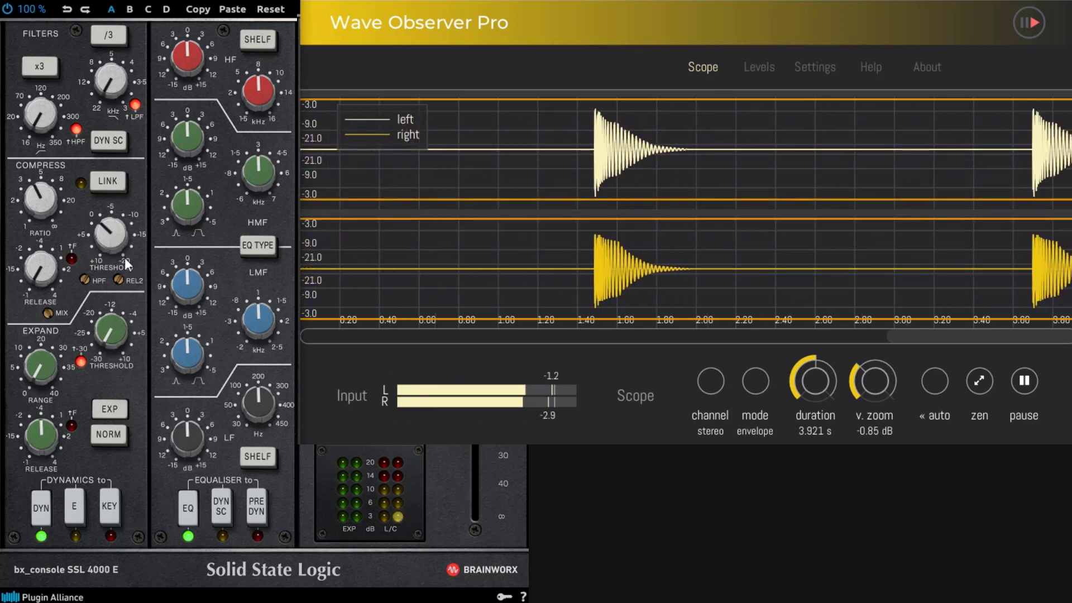
pyautogui.scroll(-4, 114, 238)
pyautogui.scroll(-2, 115, 237)
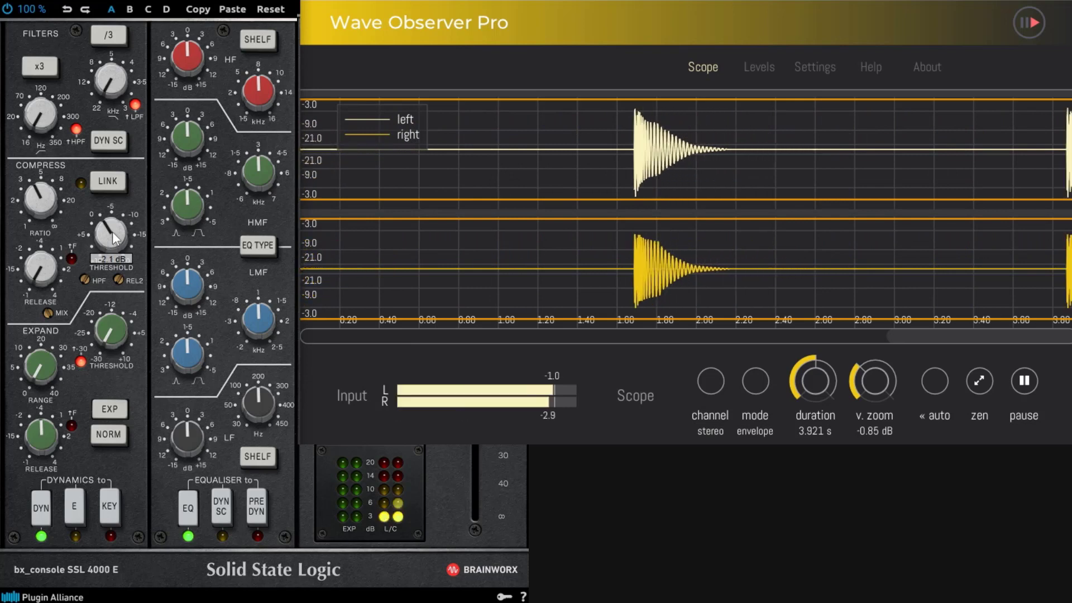
pyautogui.scroll(-5, 114, 229)
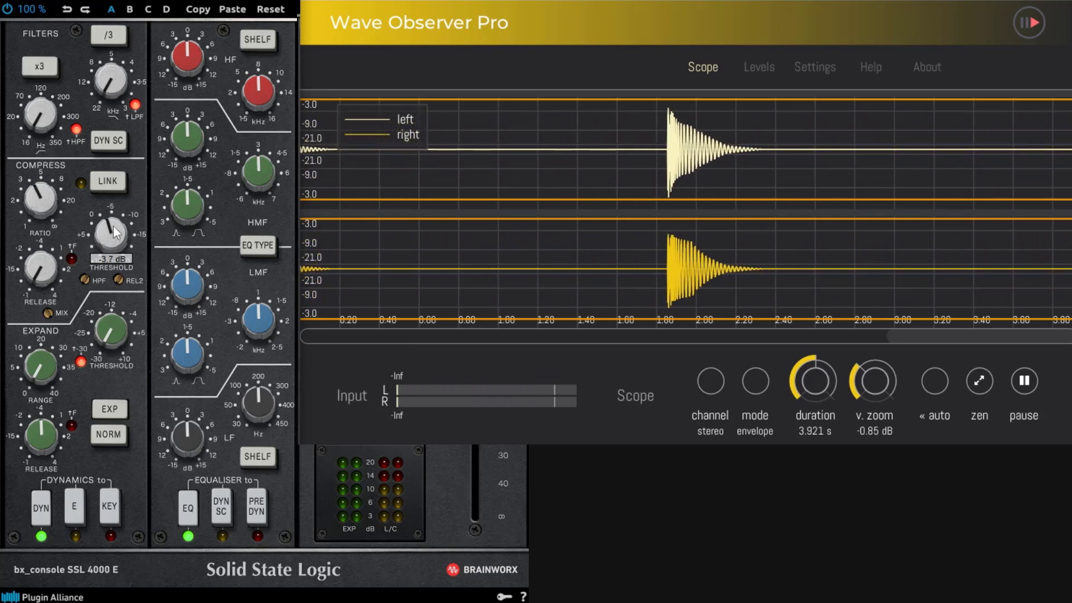
pyautogui.scroll(-2, 113, 218)
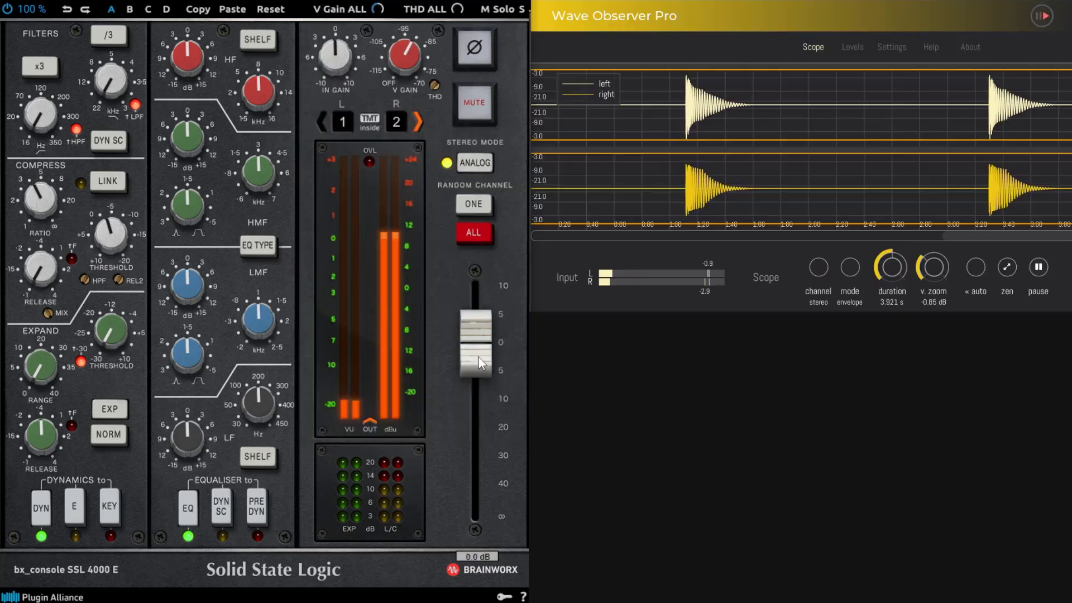
pyautogui.moveTo(478, 357); pyautogui.dragTo(486, 360)
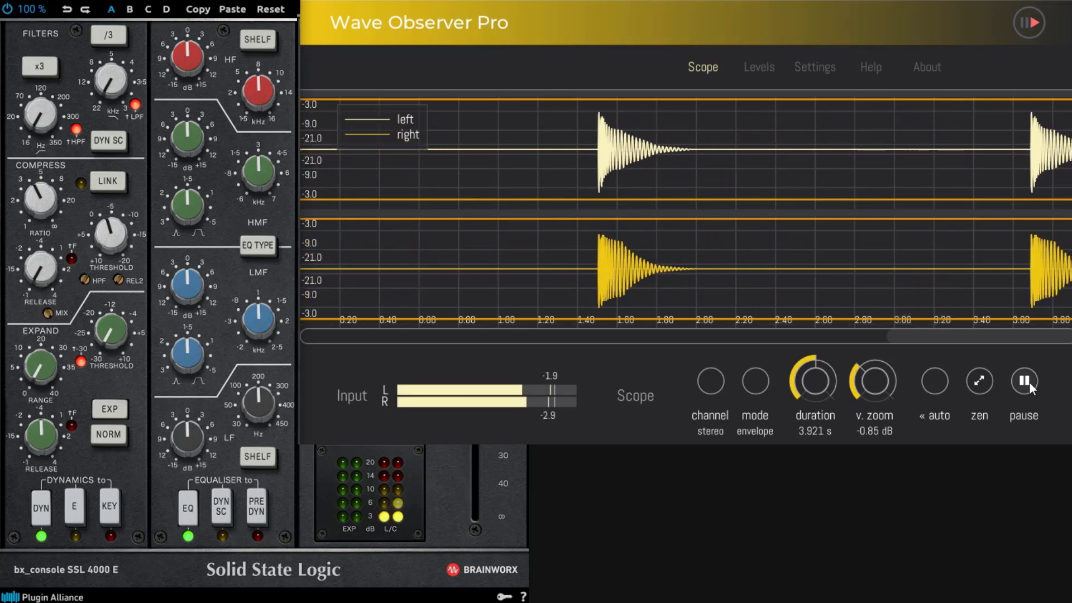
# Step: Freeze the scope to examine the compressed kick, resume it, and compare the processed and bypassed waveforms
pyautogui.click(1026, 382)
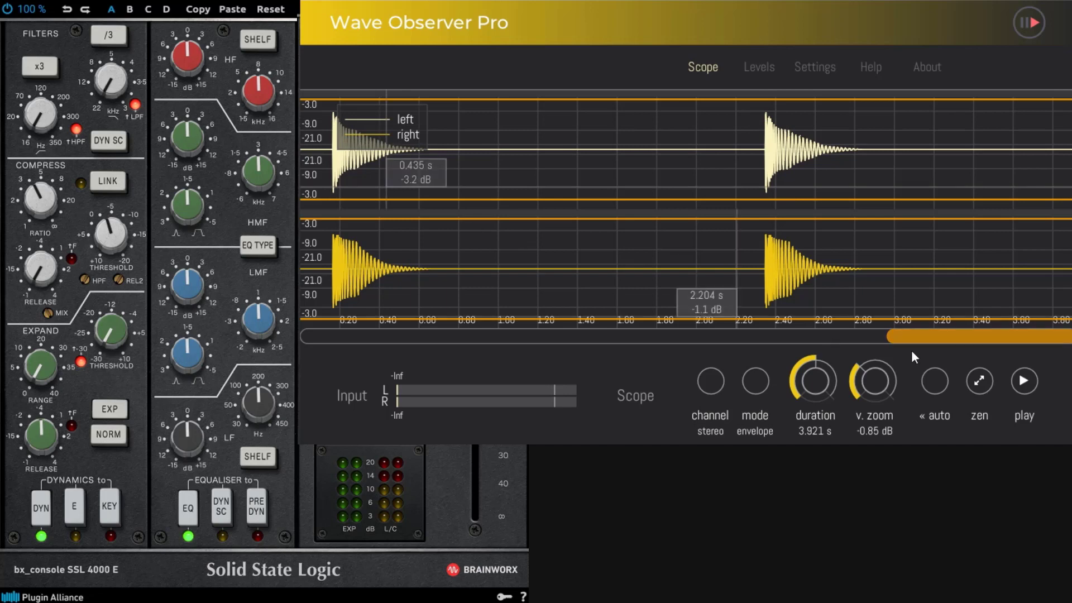
pyautogui.click(1025, 380)
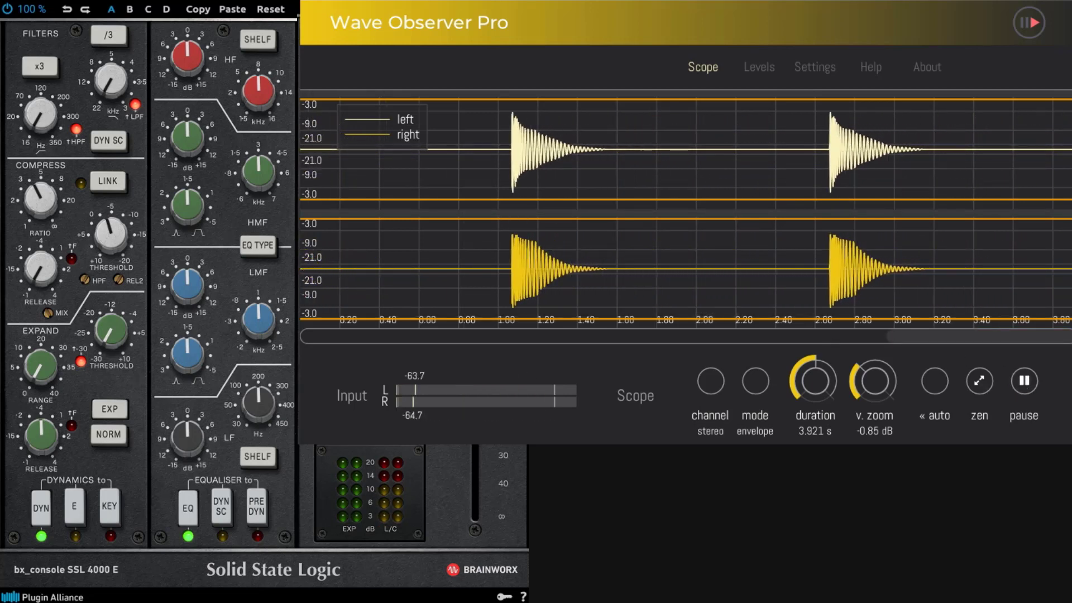
pyautogui.click(8, 10)
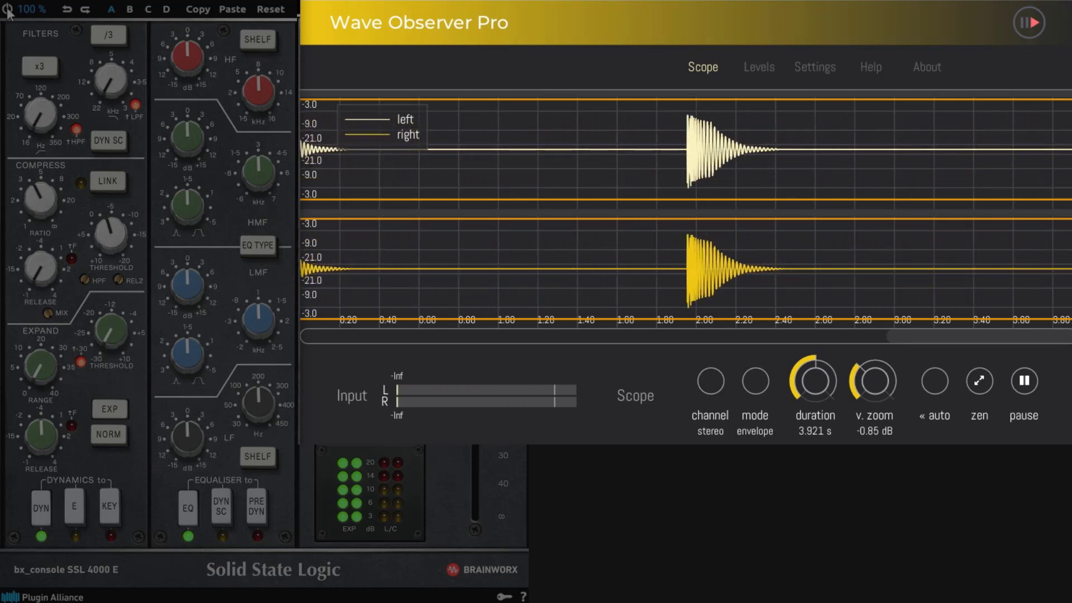
pyautogui.click(8, 10)
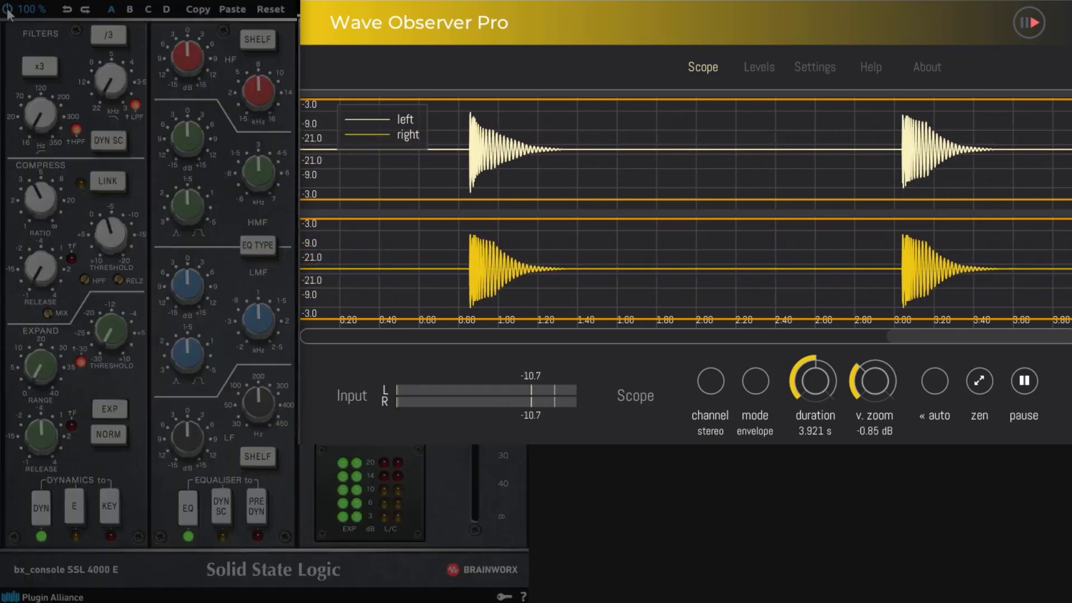
pyautogui.click(8, 11)
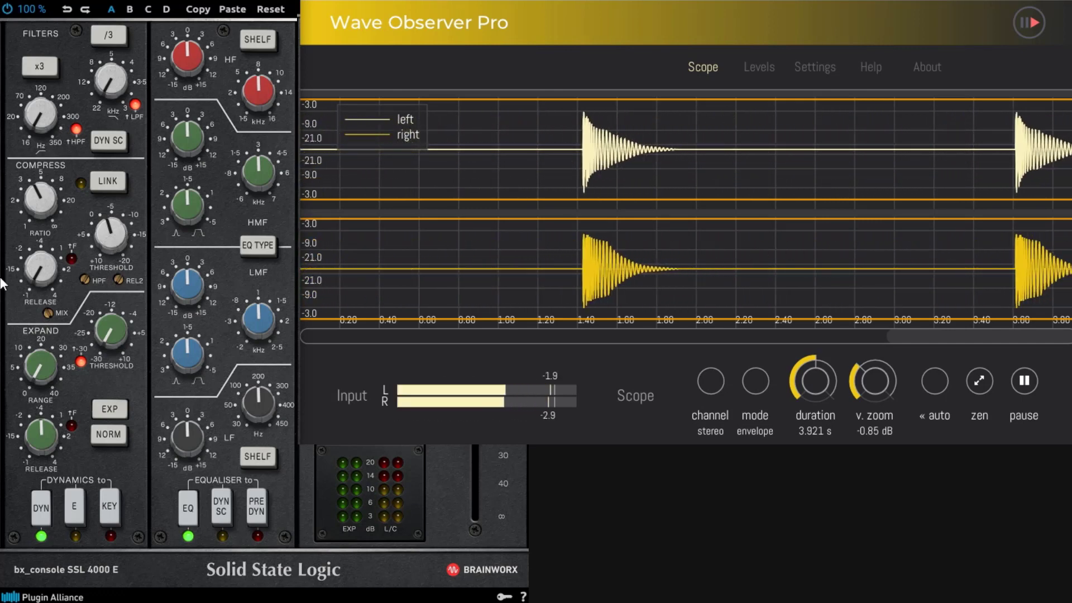
# Step: Compress the kick harder with a threshold of about -10 dB, inspecting its frozen waveform and comparing it with bypass
pyautogui.moveTo(112, 237)
pyautogui.moveTo(112, 240); pyautogui.dragTo(112, 207)
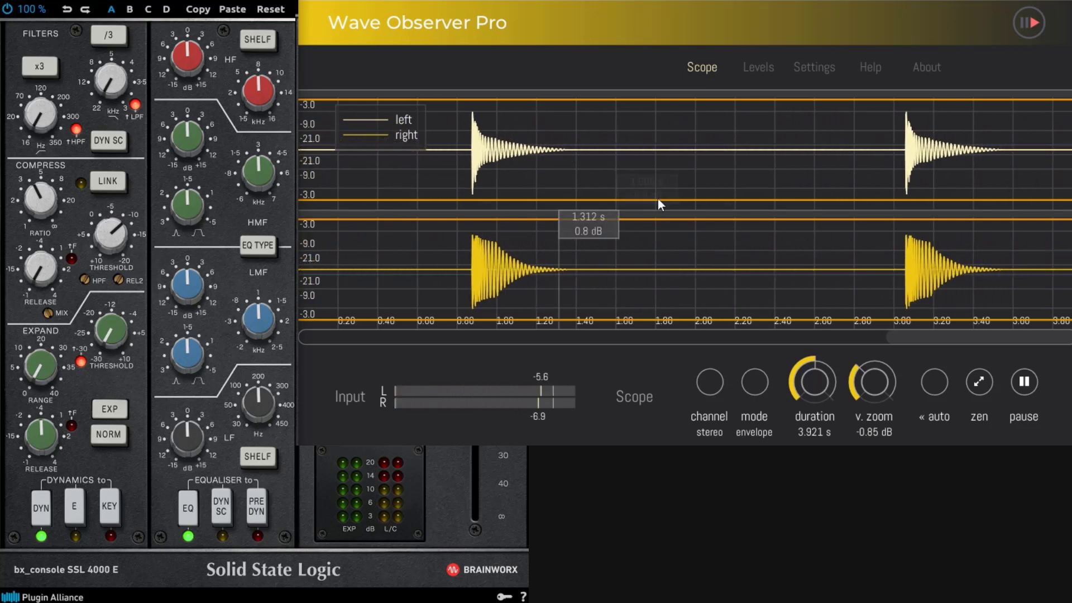
pyautogui.click(1025, 385)
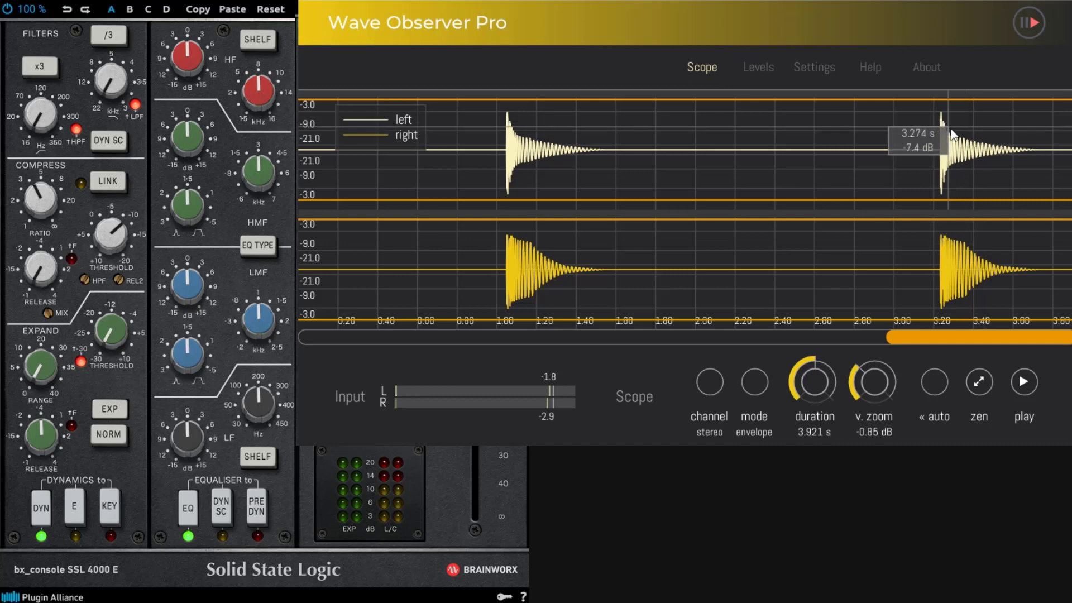
pyautogui.click(1029, 381)
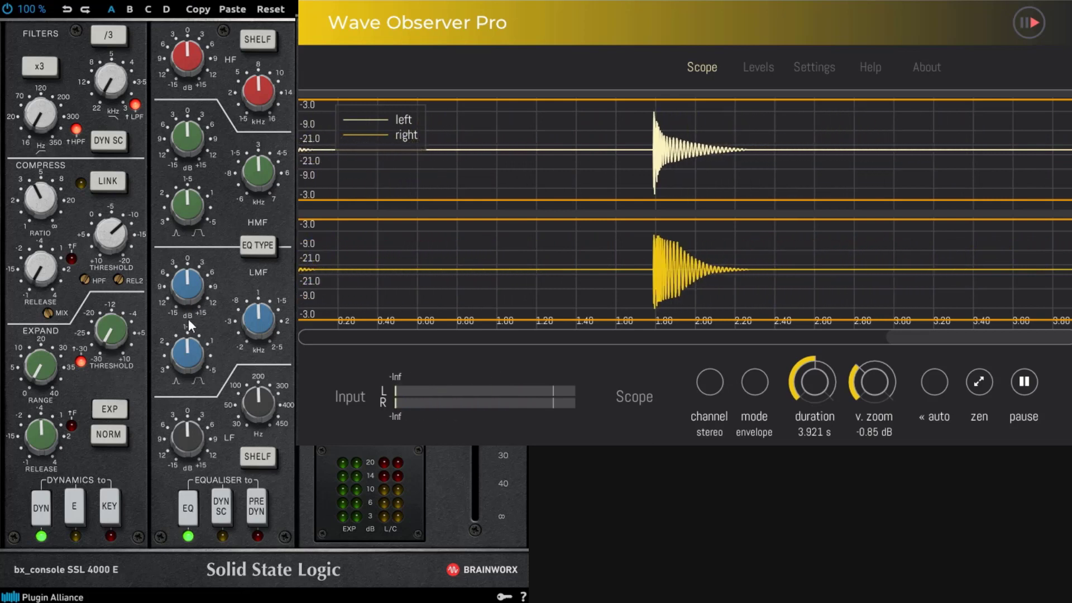
pyautogui.click(9, 9)
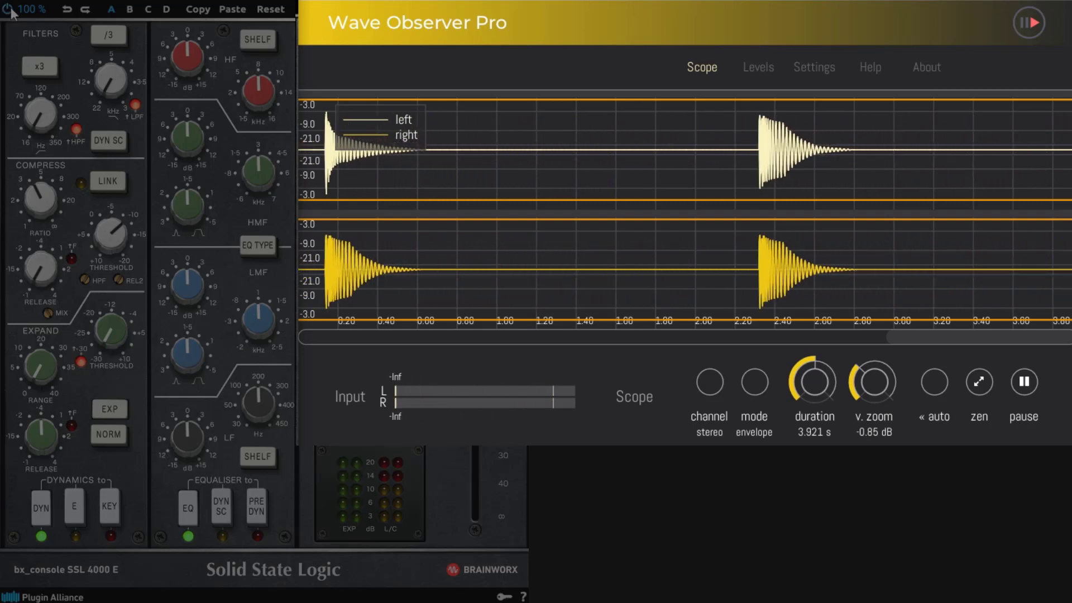
pyautogui.click(9, 9)
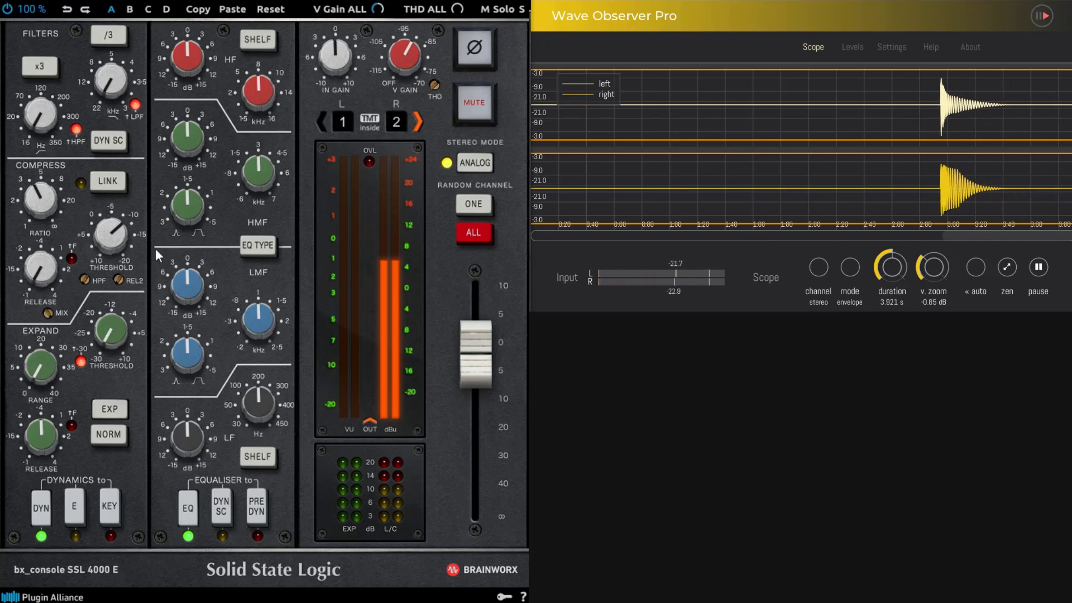
# Step: Raise the compressor threshold to about -4 dB and sweep the release between its fastest and mid-range settings to compare the kick's tail
pyautogui.moveTo(122, 266); pyautogui.dragTo(135, 287)
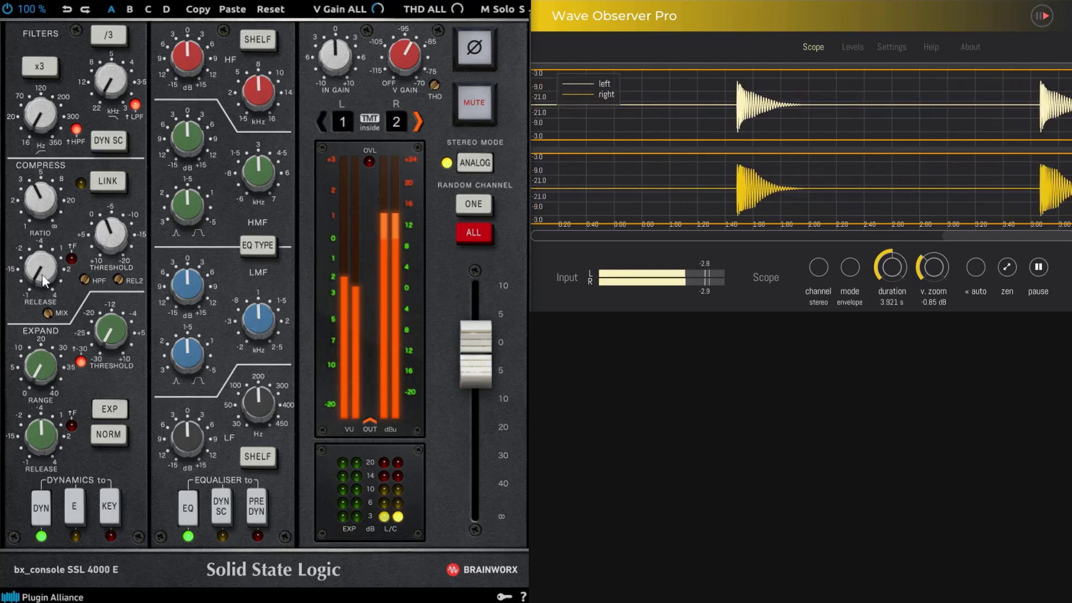
pyautogui.moveTo(45, 273); pyautogui.dragTo(56, 219)
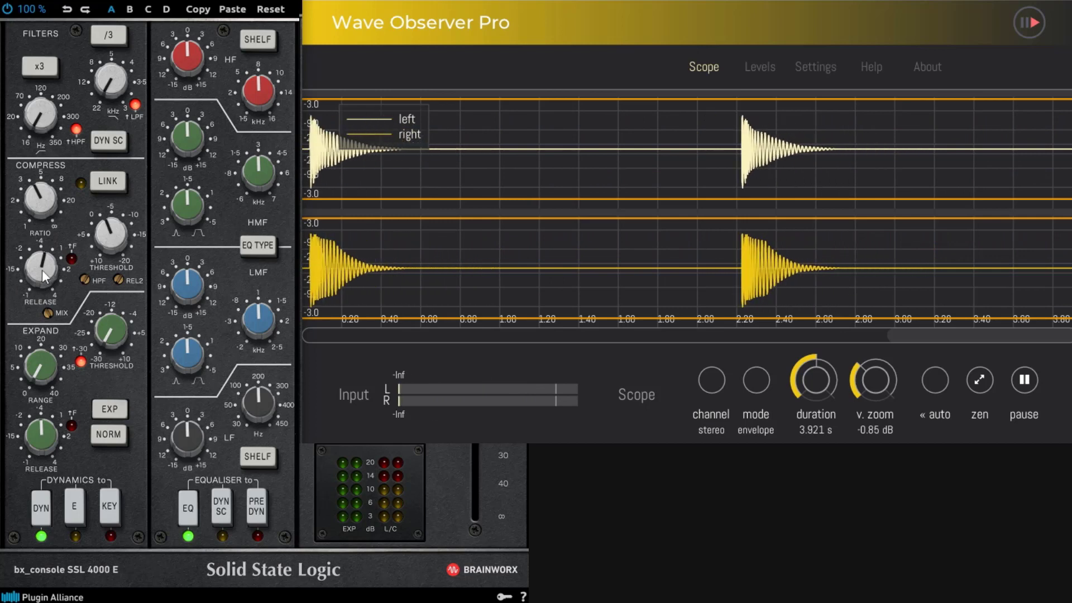
pyautogui.moveTo(42, 268); pyautogui.dragTo(77, 386)
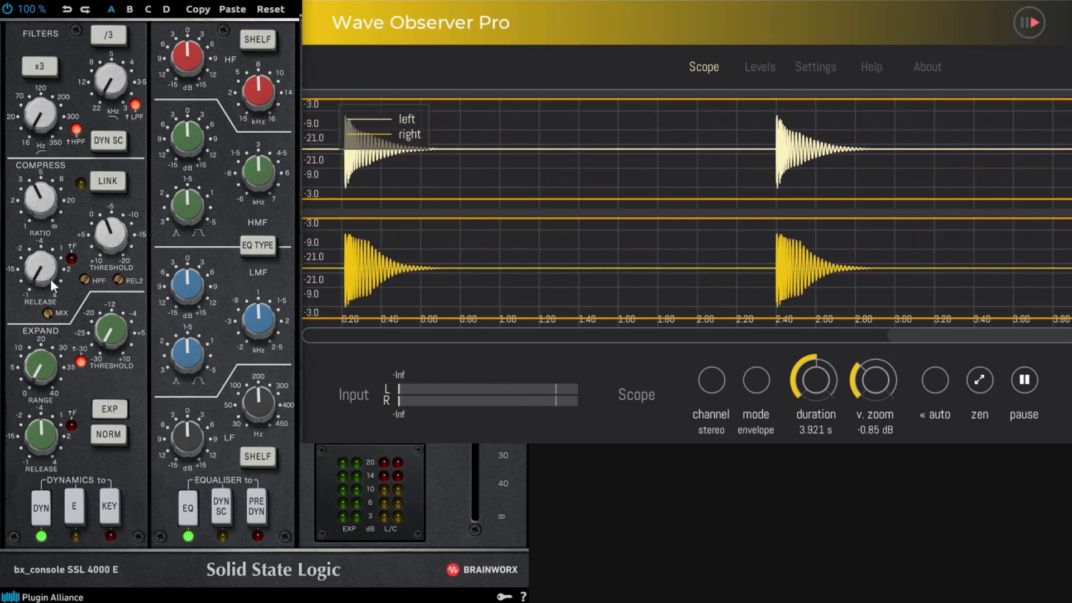
pyautogui.moveTo(51, 278); pyautogui.dragTo(48, 206)
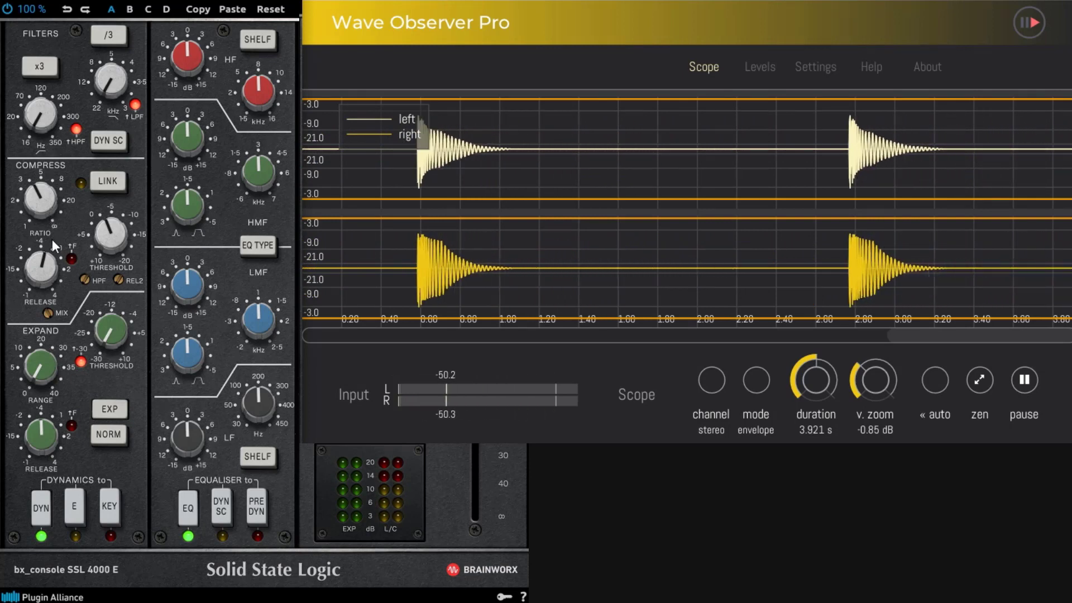
pyautogui.moveTo(38, 271); pyautogui.dragTo(67, 373)
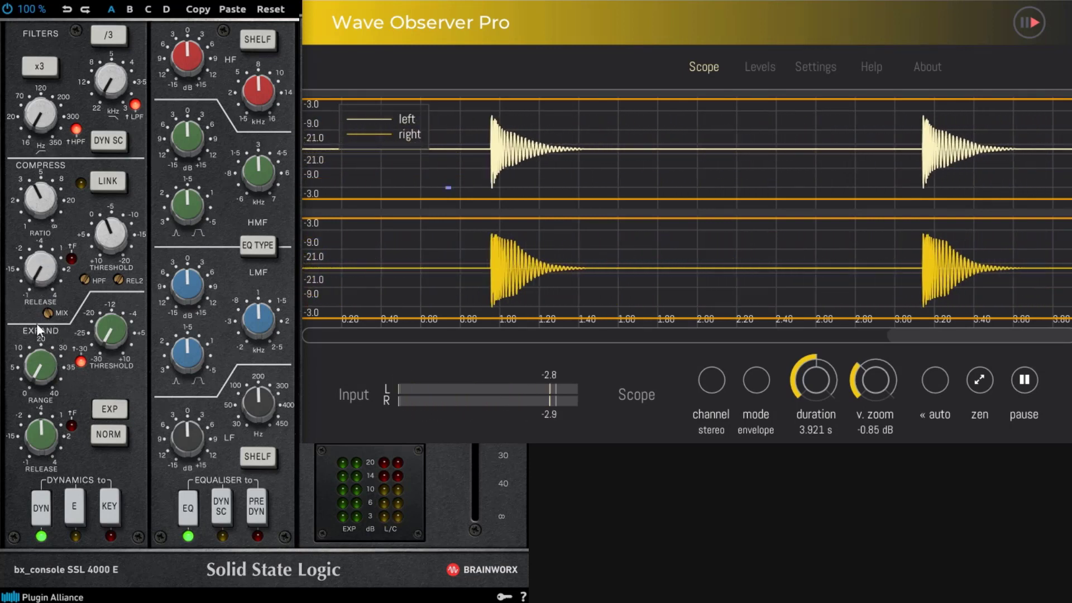
pyautogui.moveTo(35, 268); pyautogui.dragTo(36, 196)
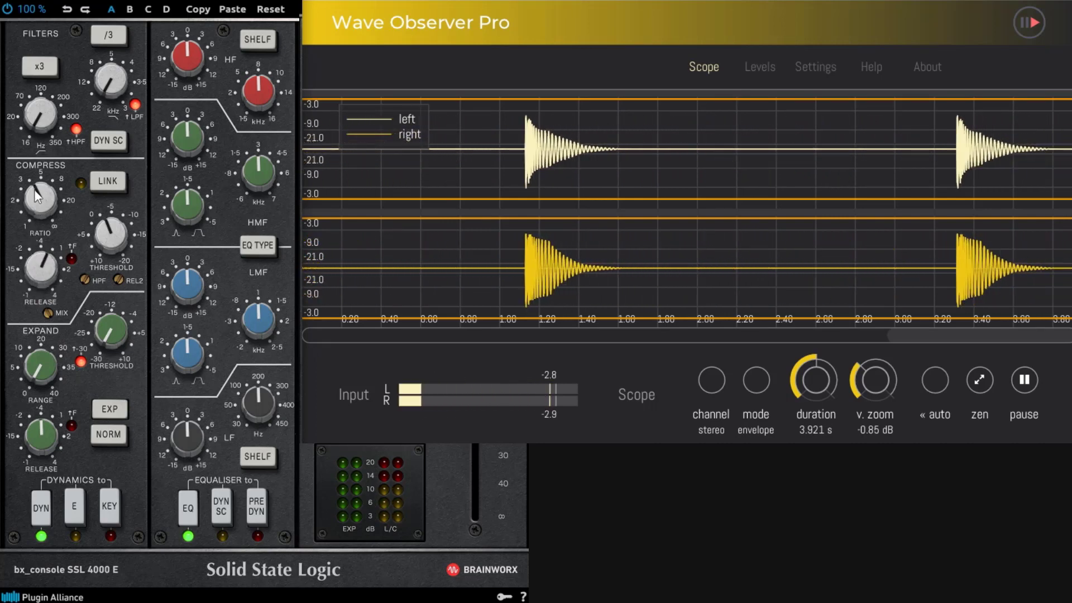
pyautogui.moveTo(39, 269); pyautogui.dragTo(71, 380)
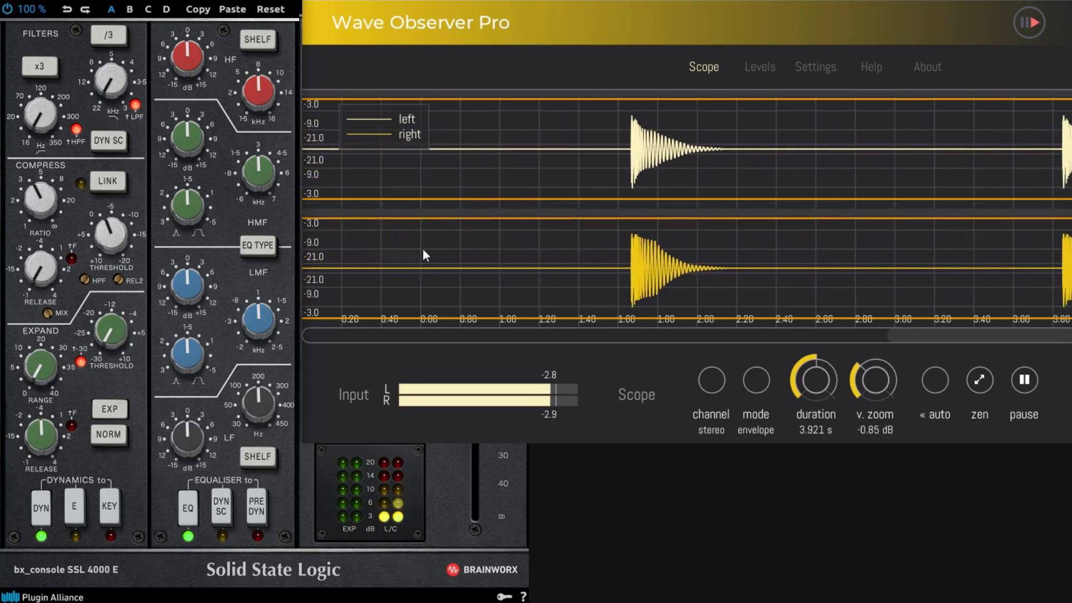
# Step: Lower the compressor threshold to slightly below -5 dB
pyautogui.moveTo(113, 237)
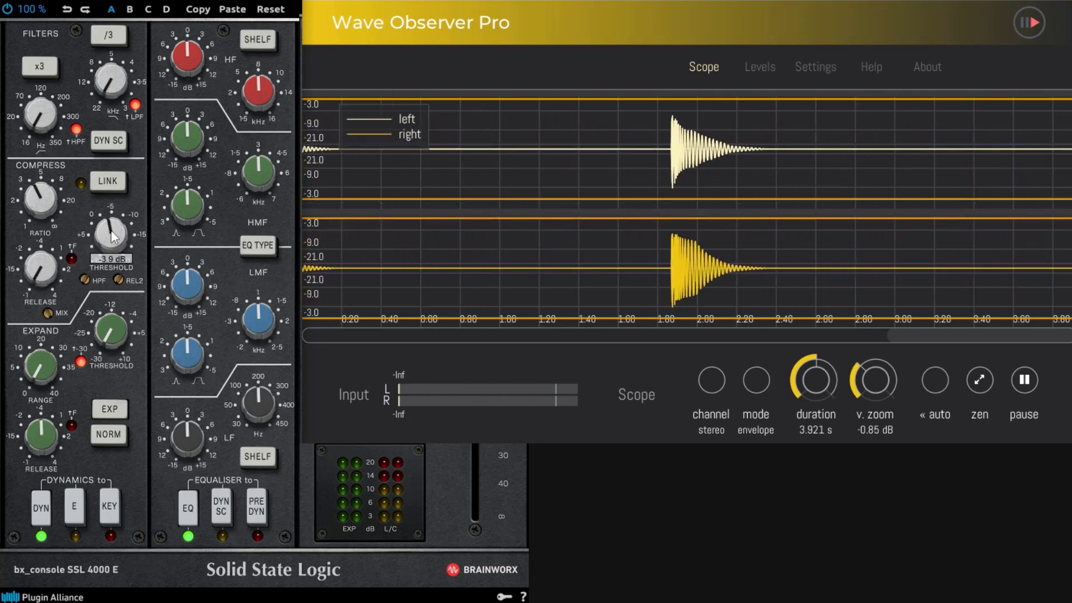
pyautogui.moveTo(113, 237); pyautogui.dragTo(111, 227)
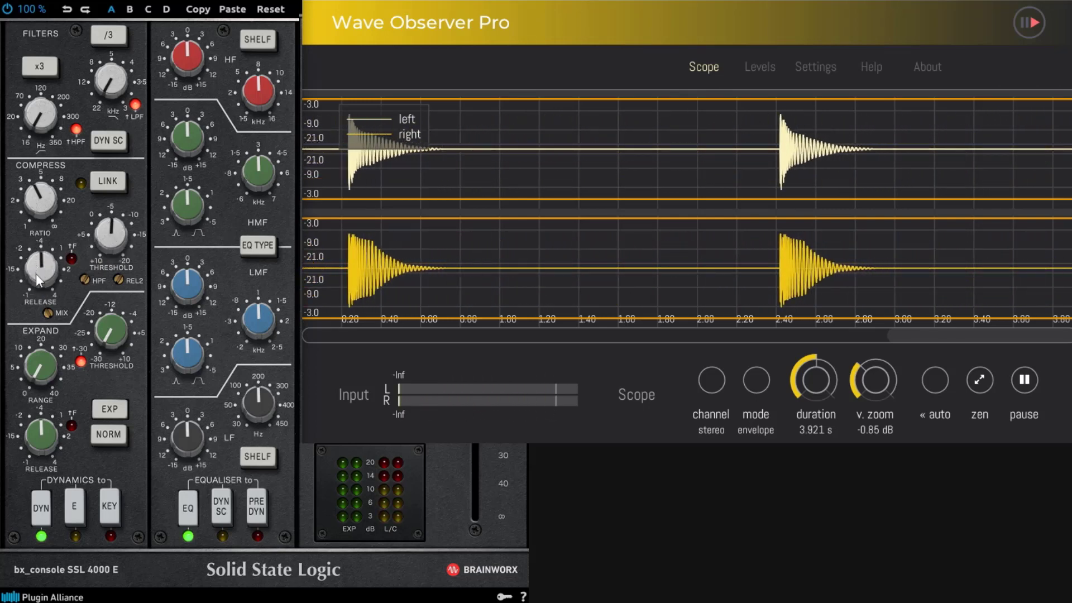
# Step: Vary the compressor's release, finishing at 0.10 s, and switch on its fast attack
pyautogui.moveTo(42, 269)
pyautogui.mouseDown()
pyautogui.moveTo(41, 316)
pyautogui.moveTo(49, 277)
pyautogui.mouseUp()
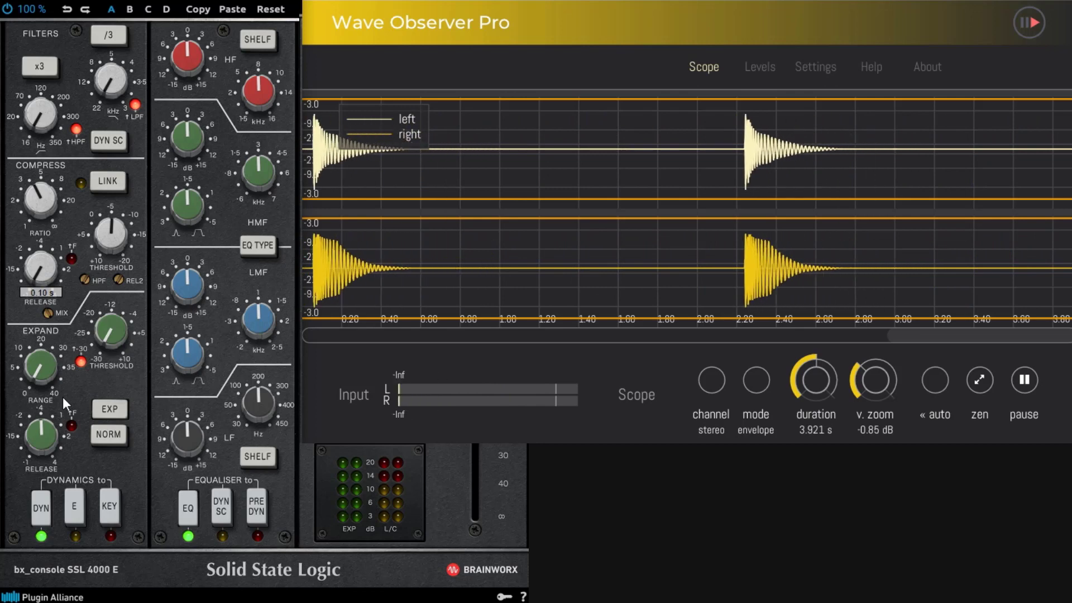
pyautogui.moveTo(41, 268); pyautogui.dragTo(41, 268)
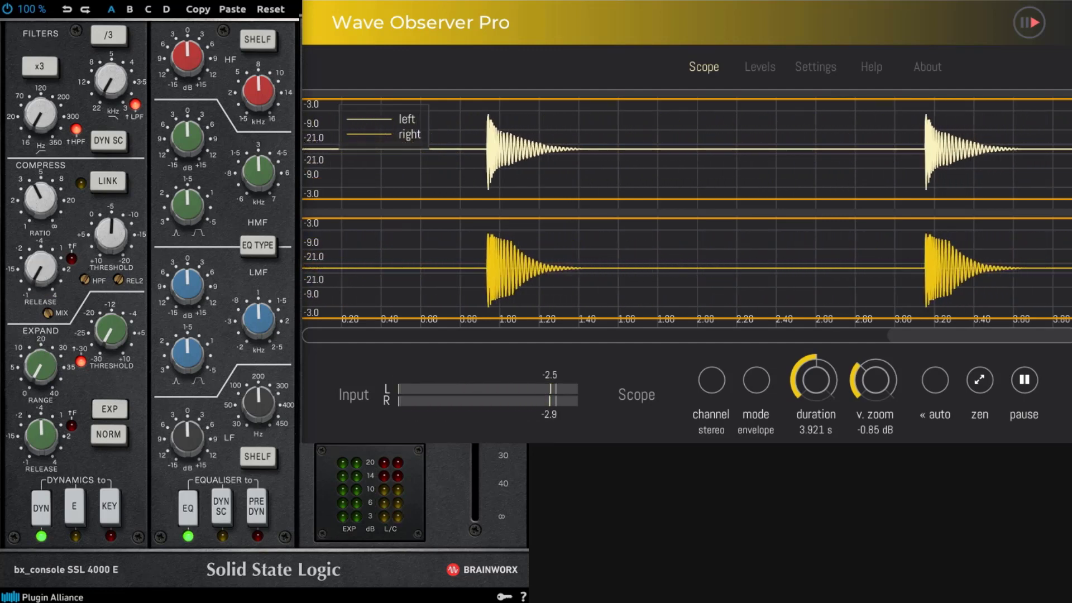
pyautogui.click(71, 259)
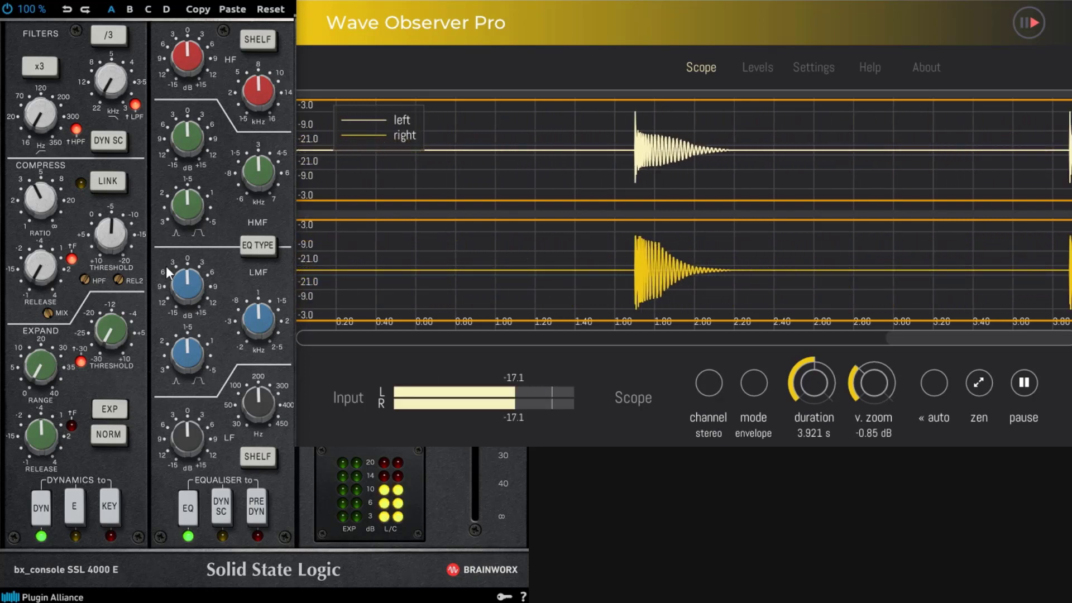
# Step: Play the TAMB loop and switch off the channel strip's high-pass and low-pass filters
pyautogui.click(8, 10)
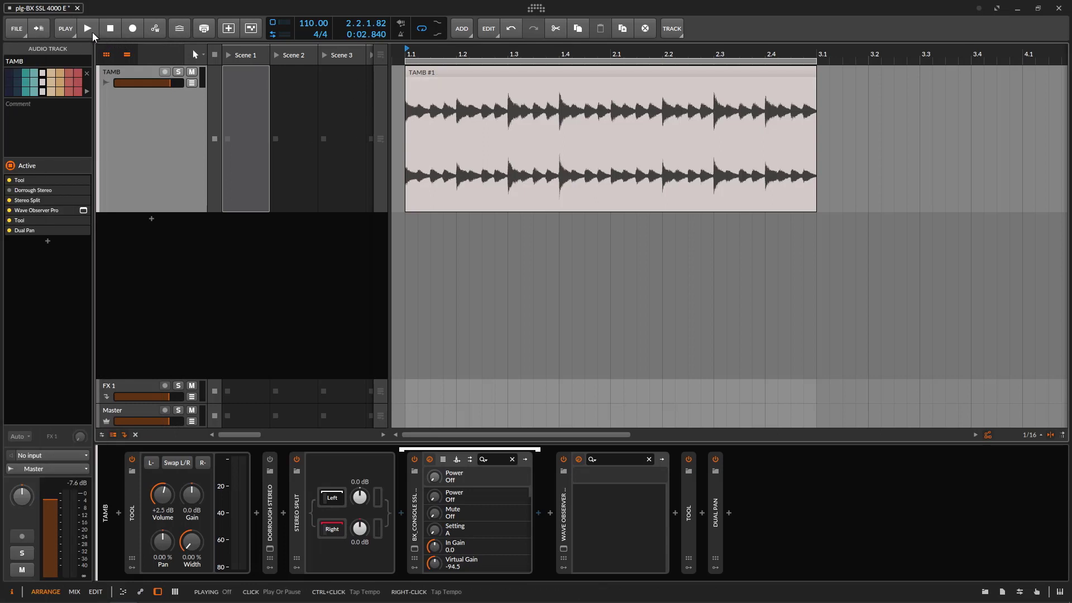
pyautogui.click(92, 32)
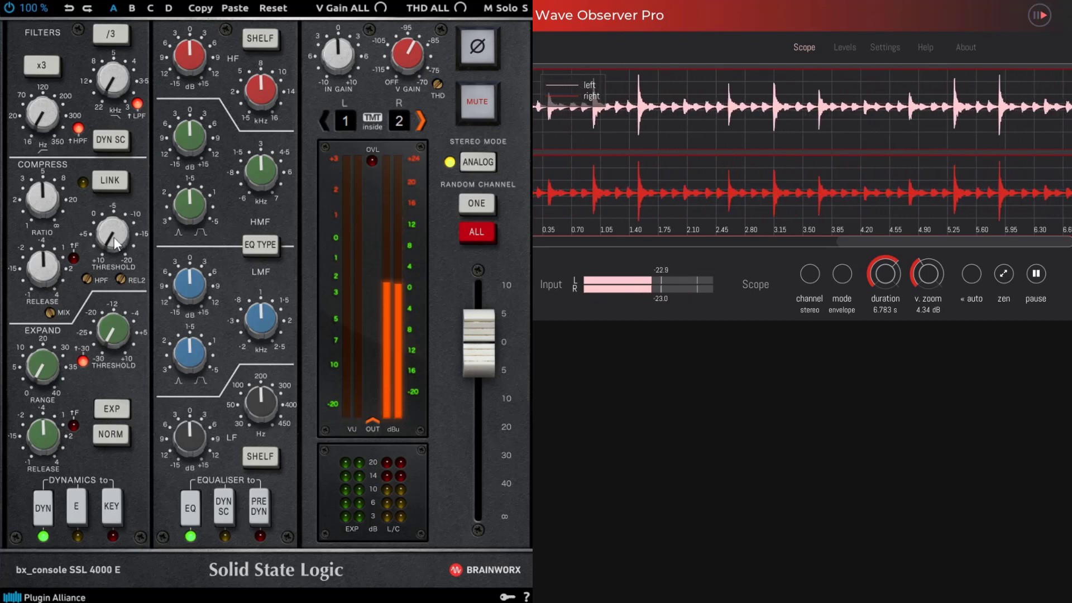
pyautogui.click(78, 128)
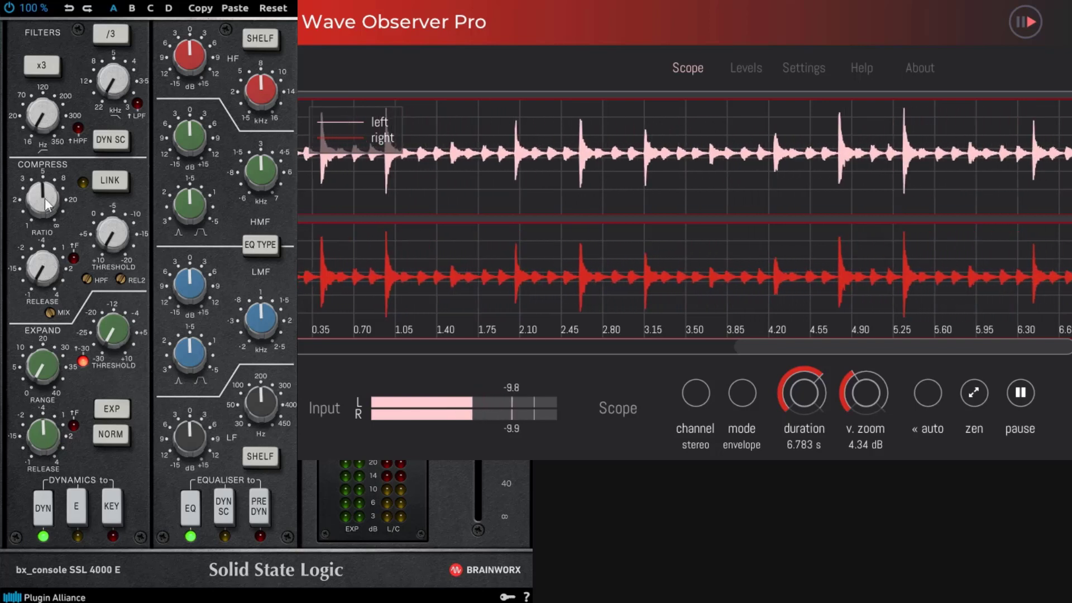
# Step: Lower the compressor threshold to about -17 dB and enable fast attack while inspecting the left and right envelopes on the scope
pyautogui.moveTo(119, 245); pyautogui.dragTo(123, 150)
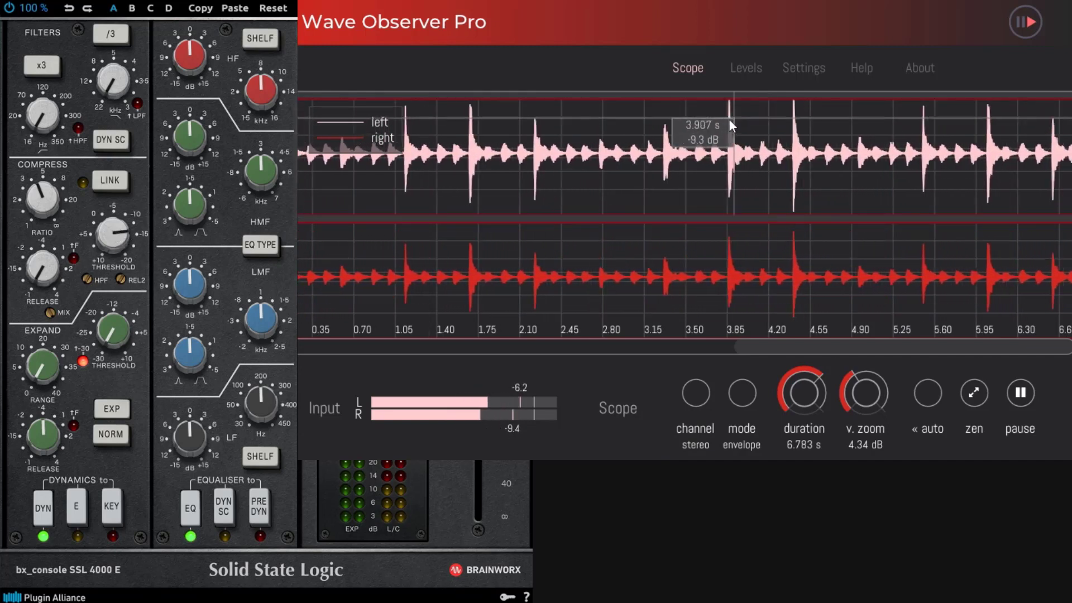
pyautogui.click(74, 258)
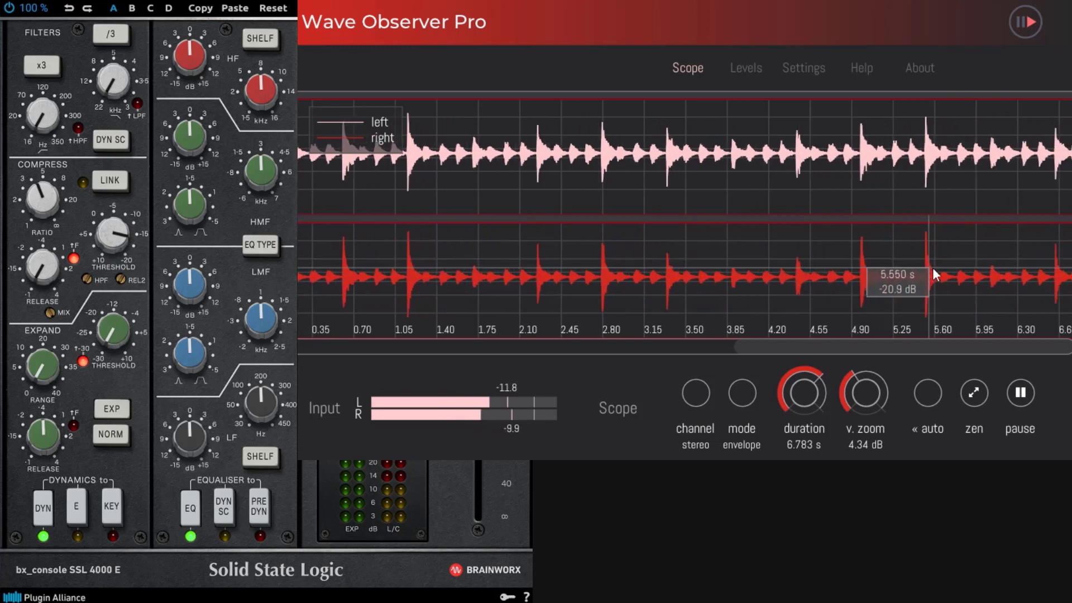
pyautogui.click(1021, 394)
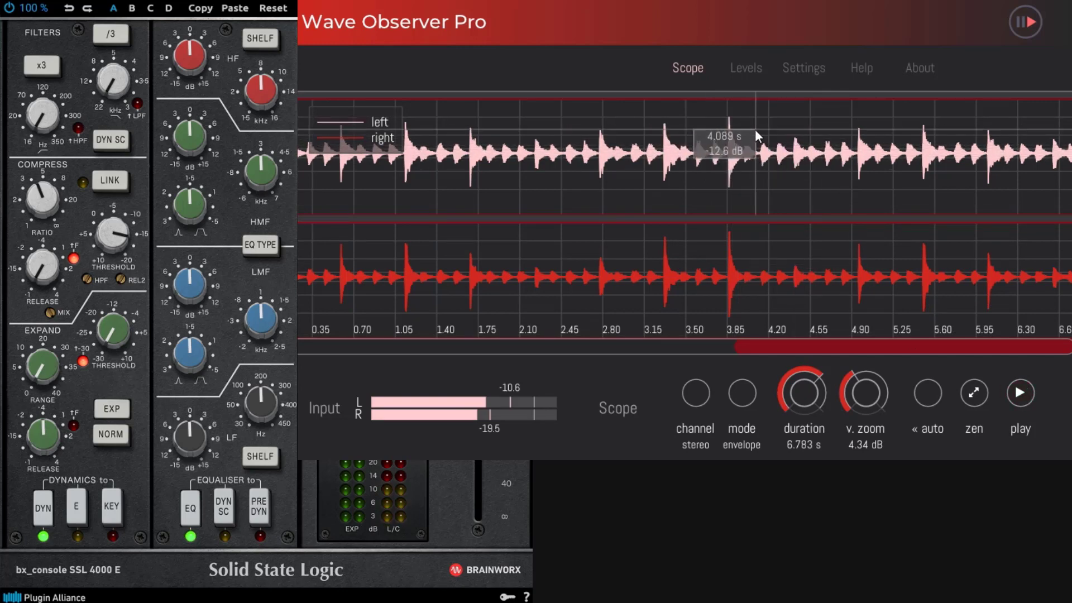
pyautogui.click(1033, 395)
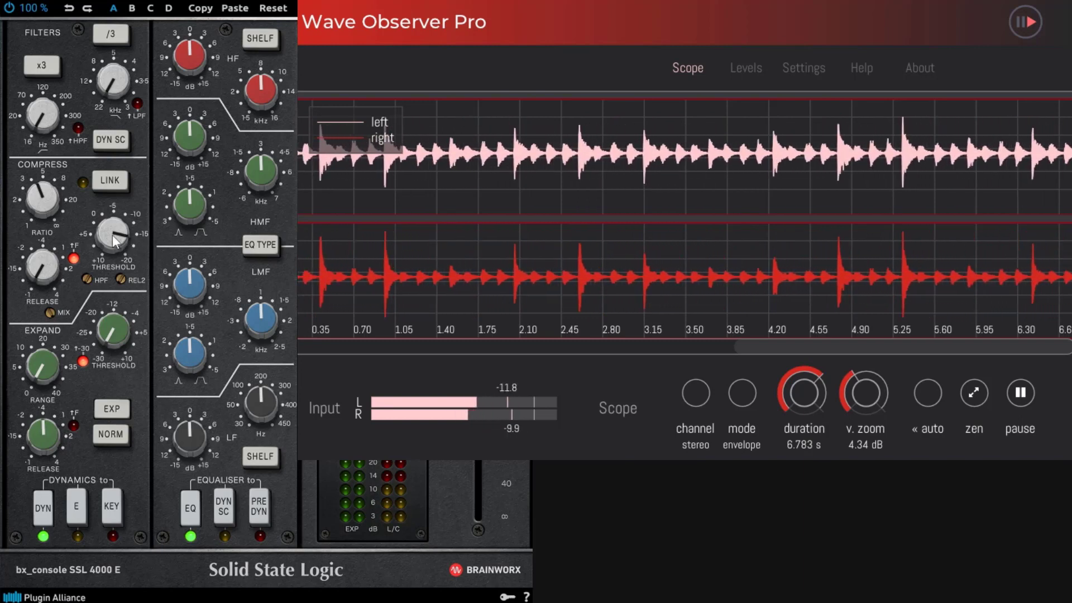
pyautogui.moveTo(114, 233)
pyautogui.moveTo(113, 229); pyautogui.dragTo(117, 229)
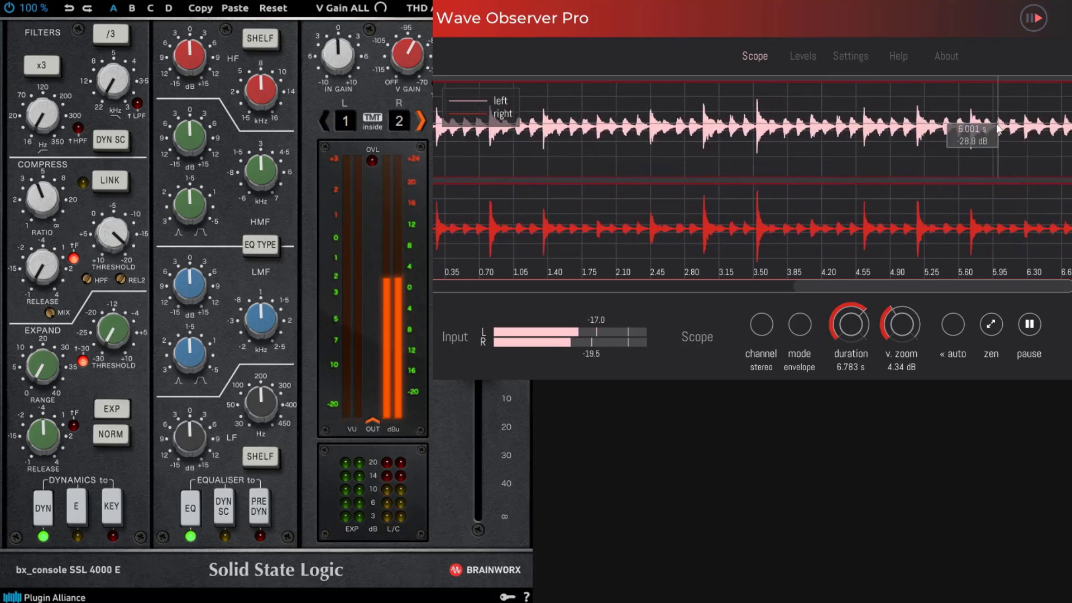
# Step: Compare the processed and unprocessed tambourine by bypassing and re-enabling the channel strip twice
pyautogui.click(10, 8)
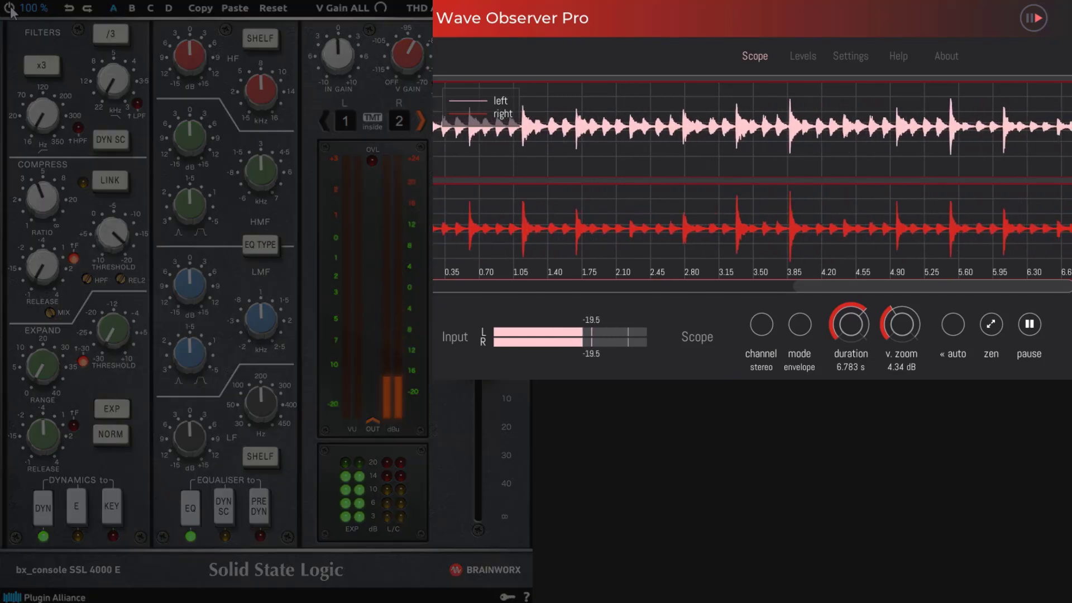
pyautogui.click(10, 8)
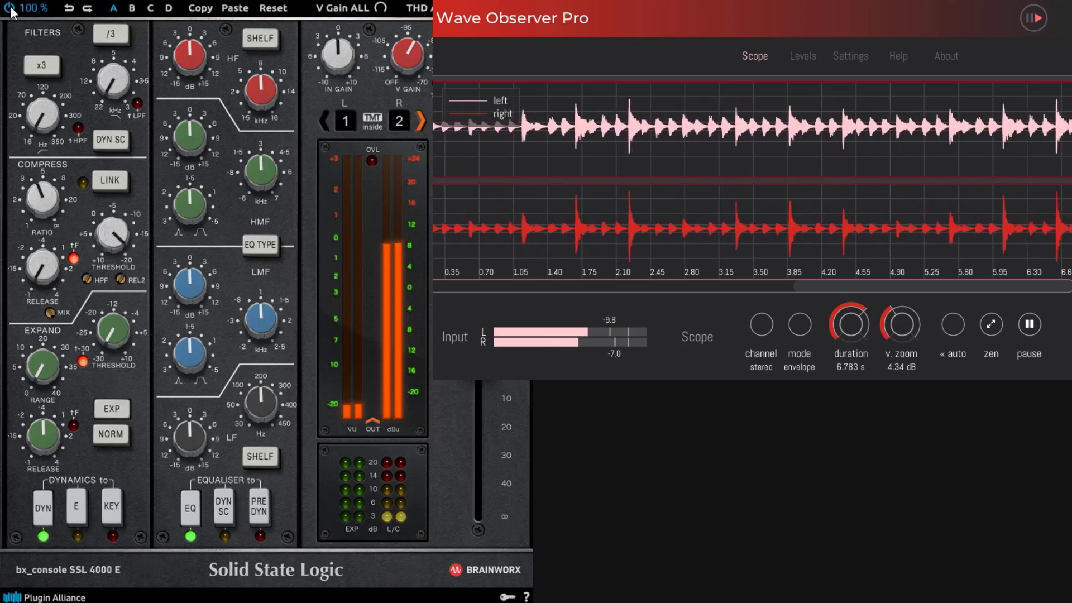
pyautogui.click(10, 8)
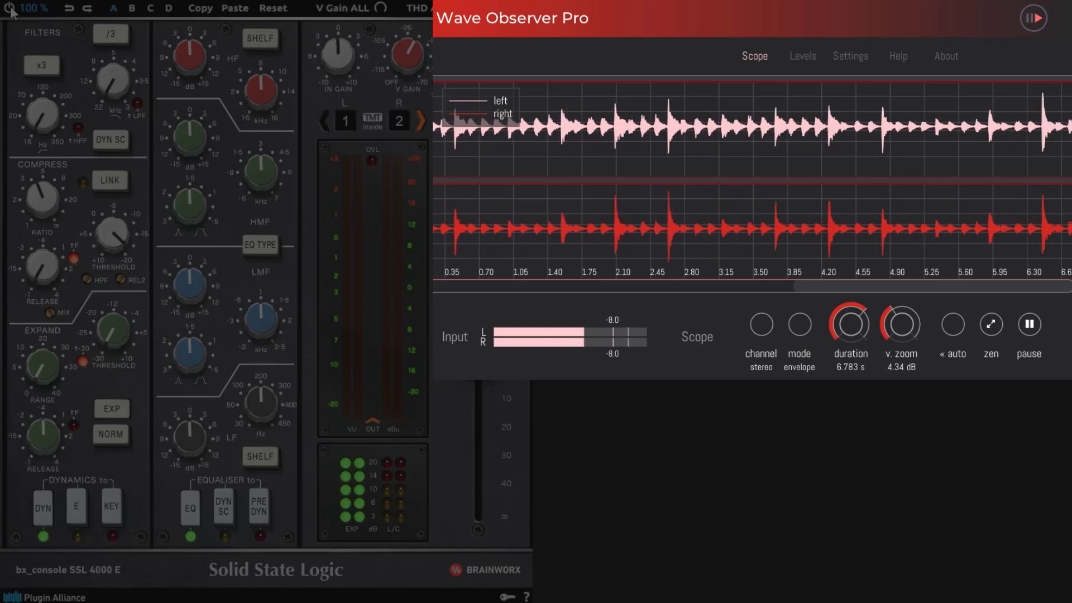
pyautogui.click(10, 9)
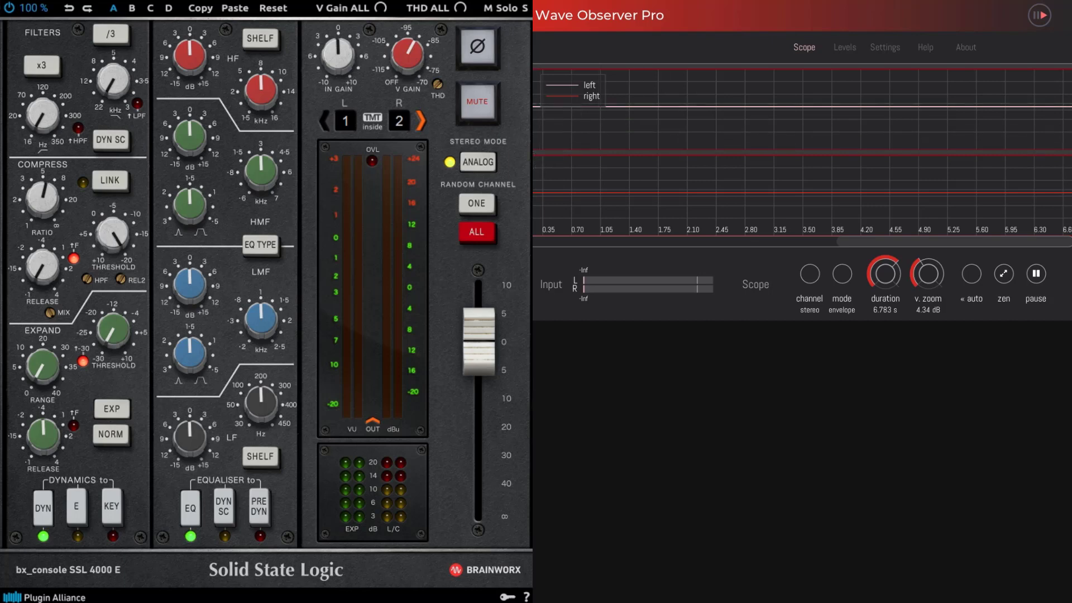
# Step: Audition a slower compressor release during playback and return it to the fastest setting
pyautogui.press('space')
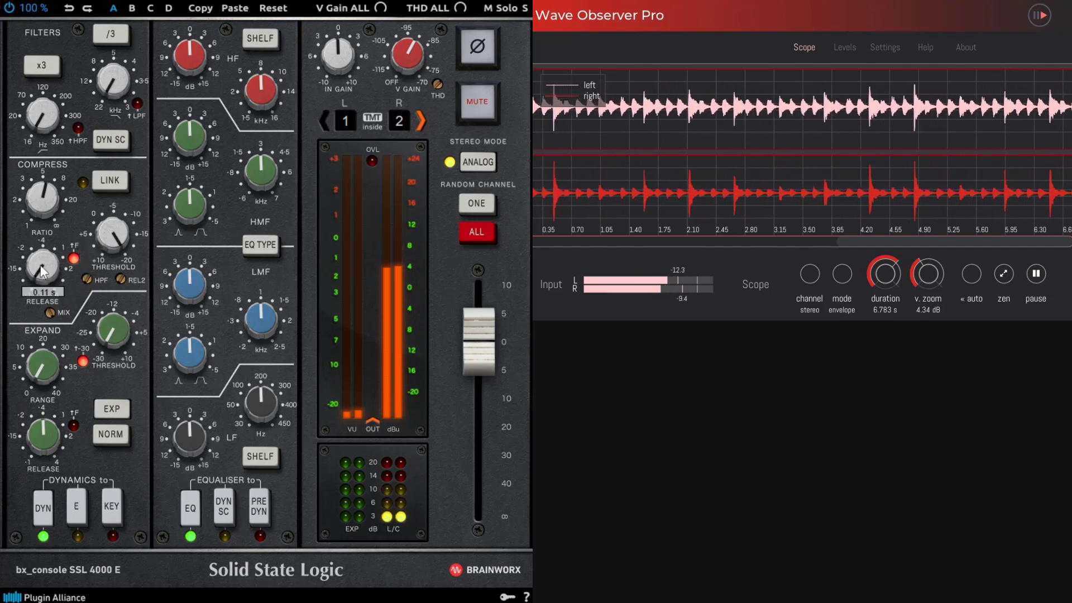
pyautogui.moveTo(45, 273); pyautogui.dragTo(44, 236)
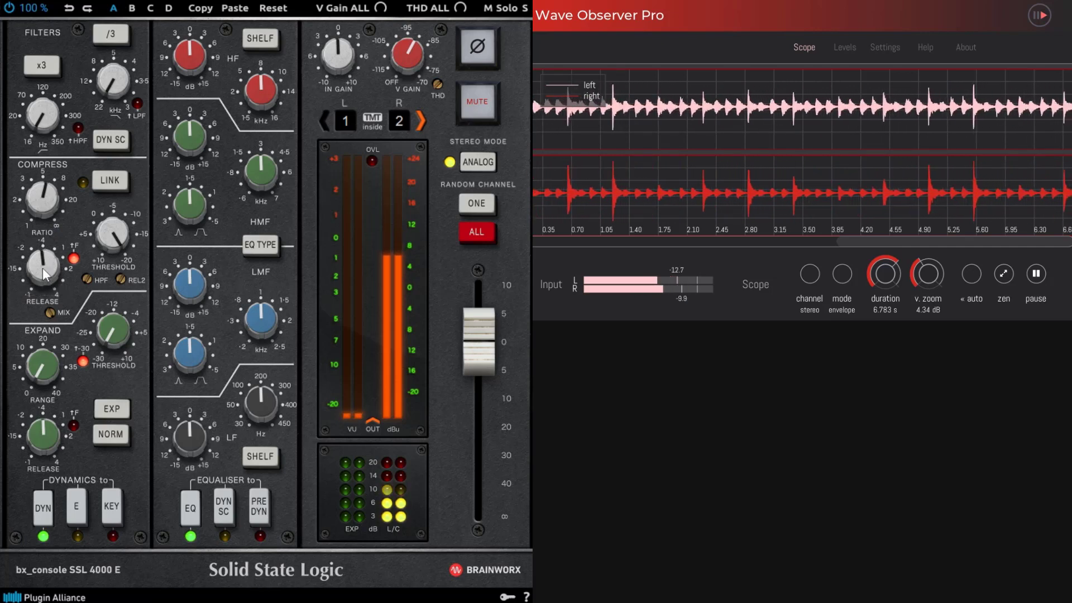
pyautogui.moveTo(41, 267); pyautogui.dragTo(58, 358)
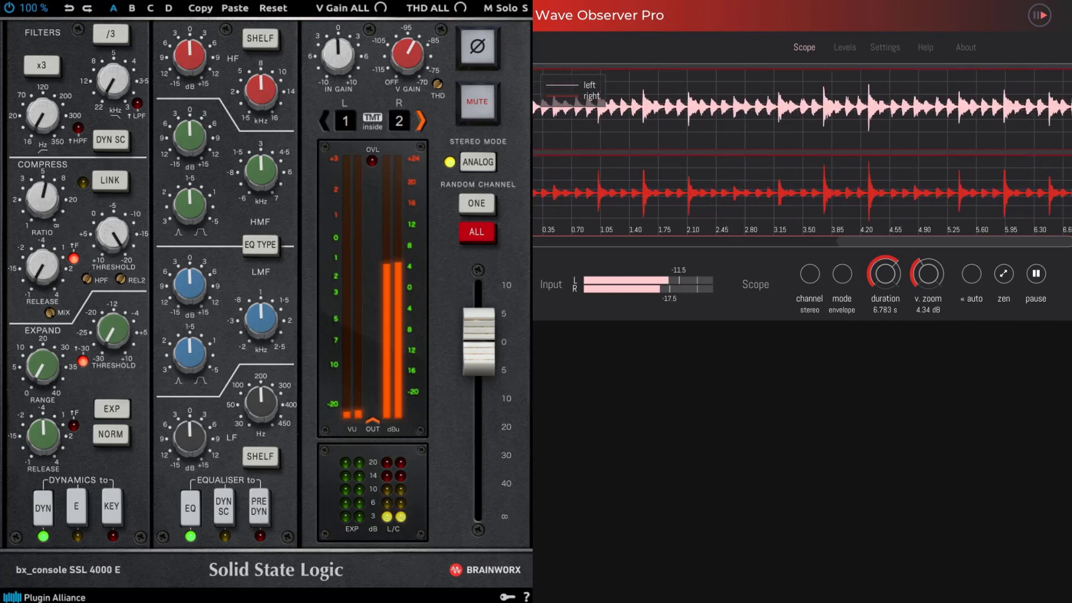
# Step: Pause the scope and close the channel strip and Wave Observer Pro windows
pyautogui.click(1036, 275)
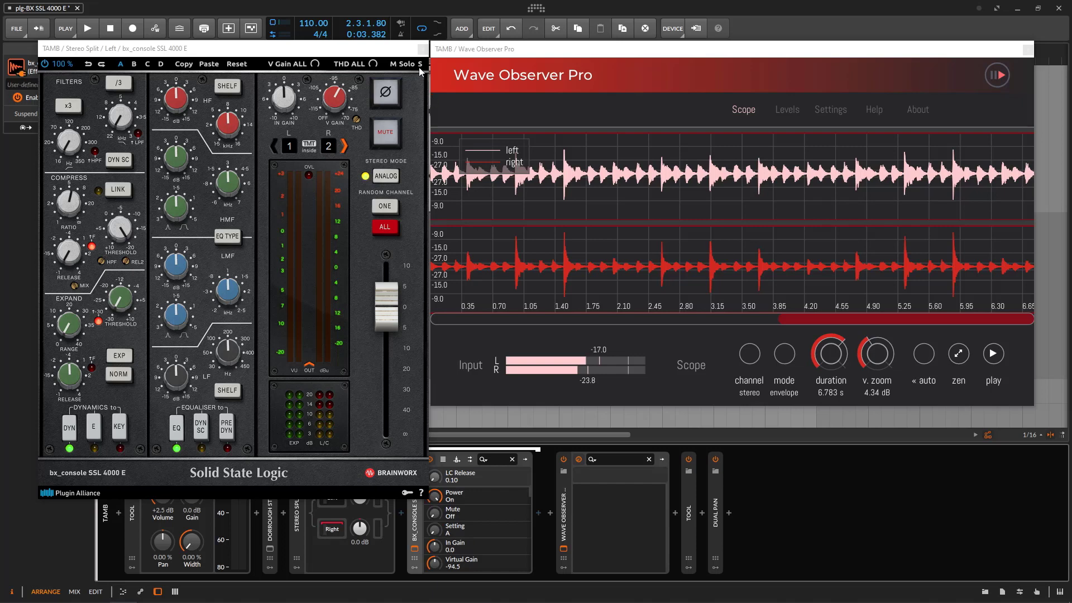
pyautogui.moveTo(1033, 52); pyautogui.dragTo(1030, 52)
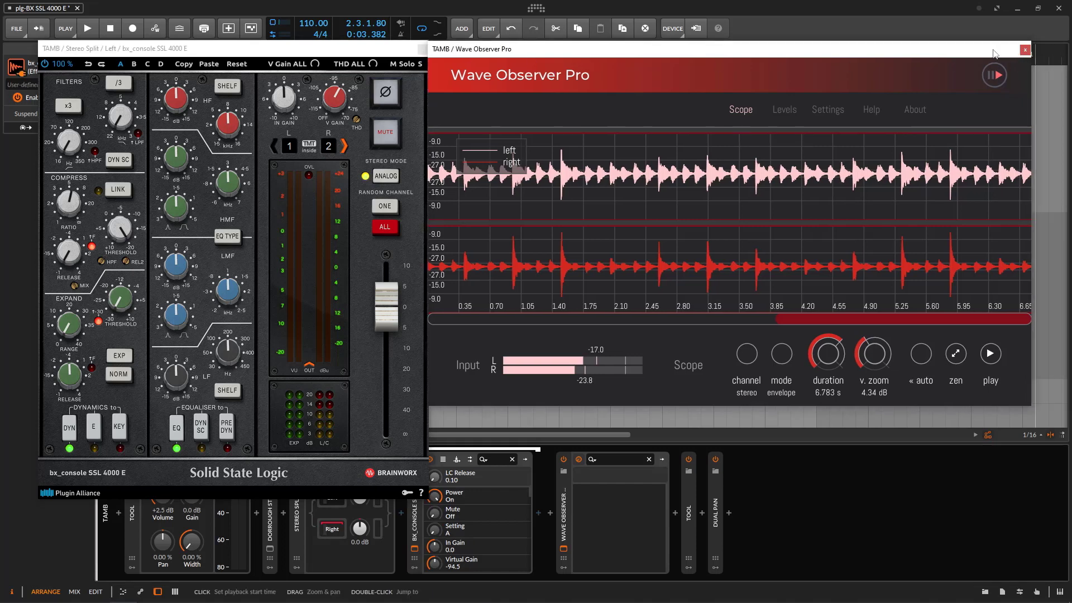
pyautogui.click(422, 49)
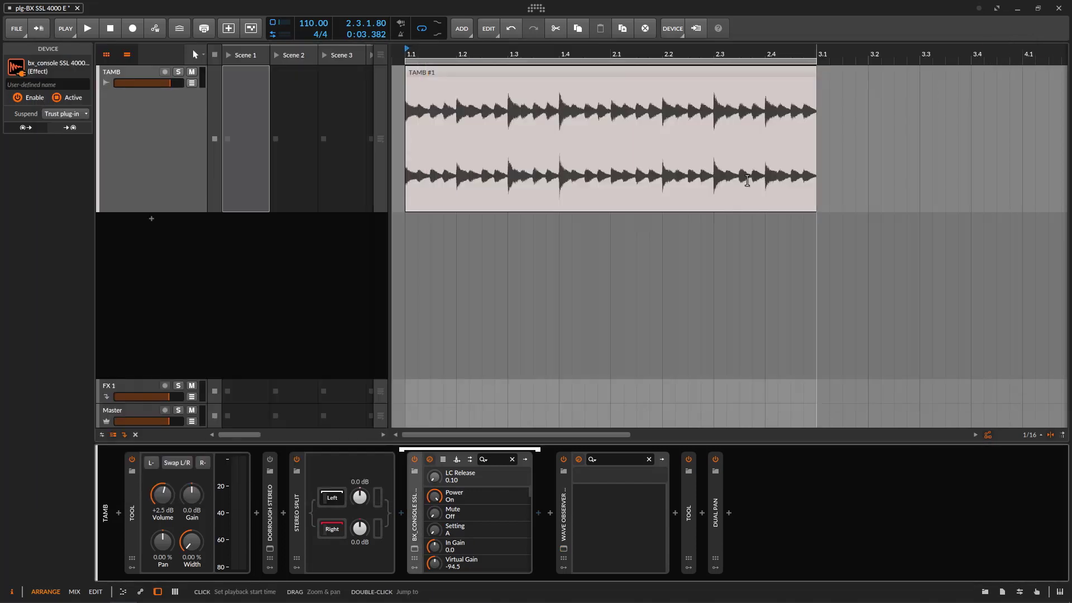
pyautogui.click(1025, 50)
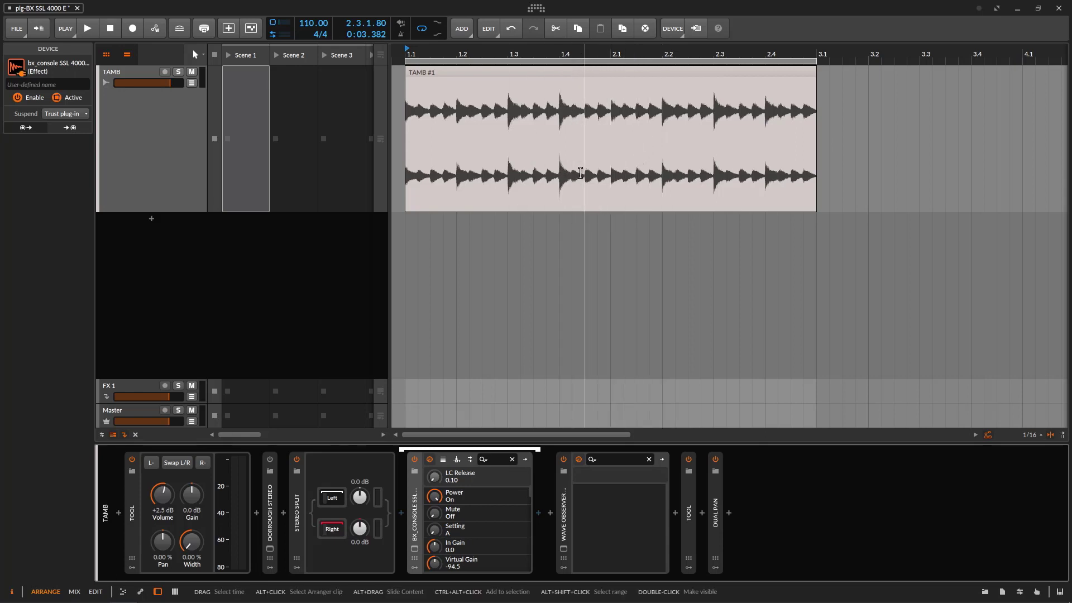
# Step: Set the first Tool device's width to 100% and place a copy of the bx_console SSL 4000 E between Tool and Dorrough Stereo
pyautogui.doubleClick(190, 551)
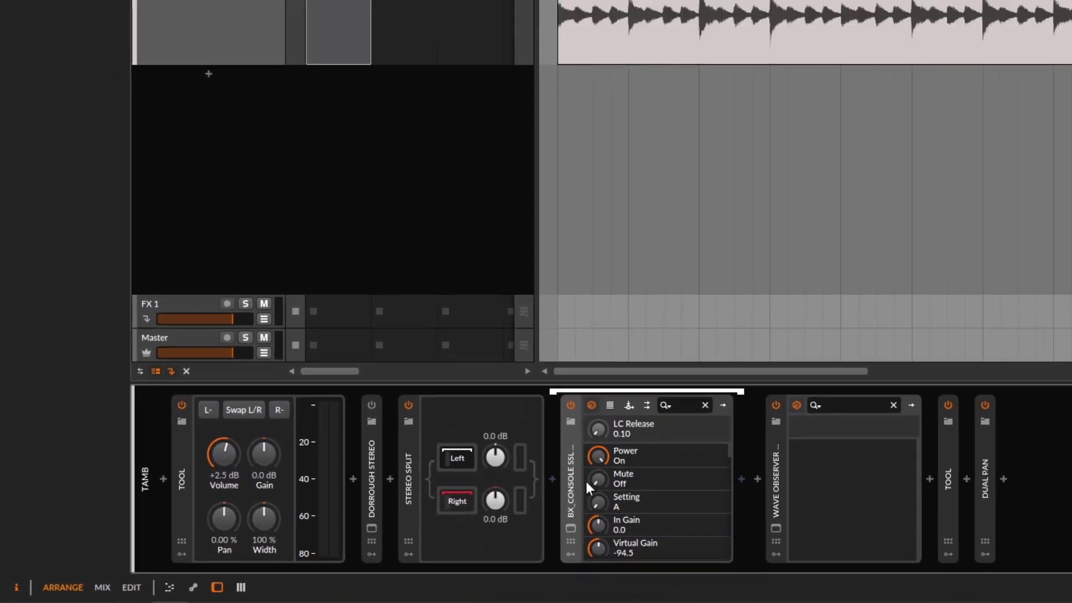
pyautogui.moveTo(683, 453)
pyautogui.mouseDown()
pyautogui.moveTo(726, 447)
pyautogui.moveTo(432, 443)
pyautogui.mouseUp()
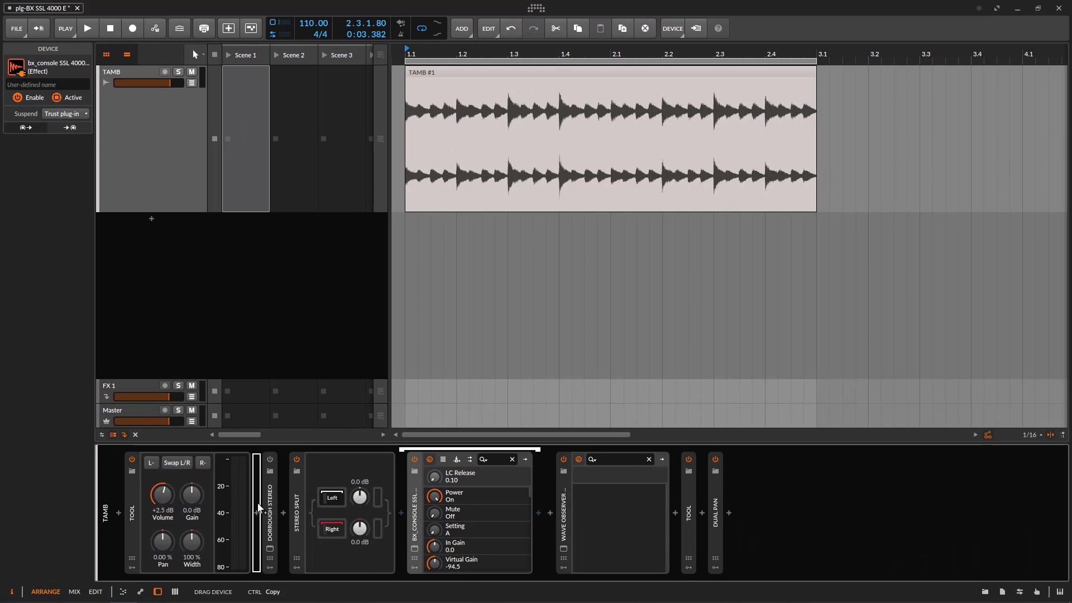
pyautogui.moveTo(258, 507); pyautogui.dragTo(258, 507)
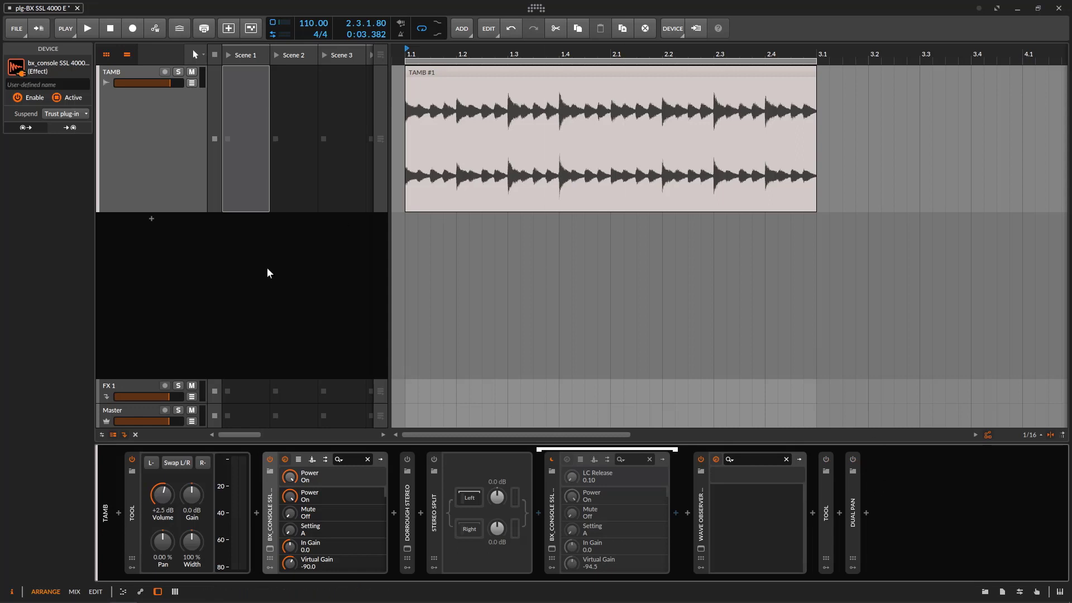
# Step: Open the Wave Observer and the copied channel strip, with the loop playing and the scope running
pyautogui.click(701, 548)
pyautogui.press('space')
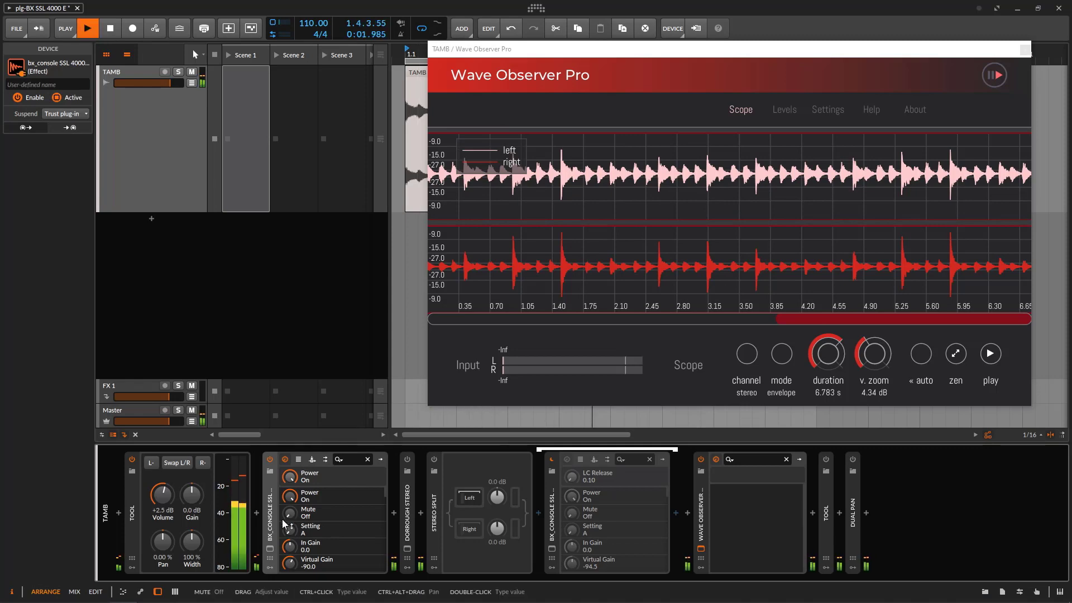
pyautogui.click(268, 549)
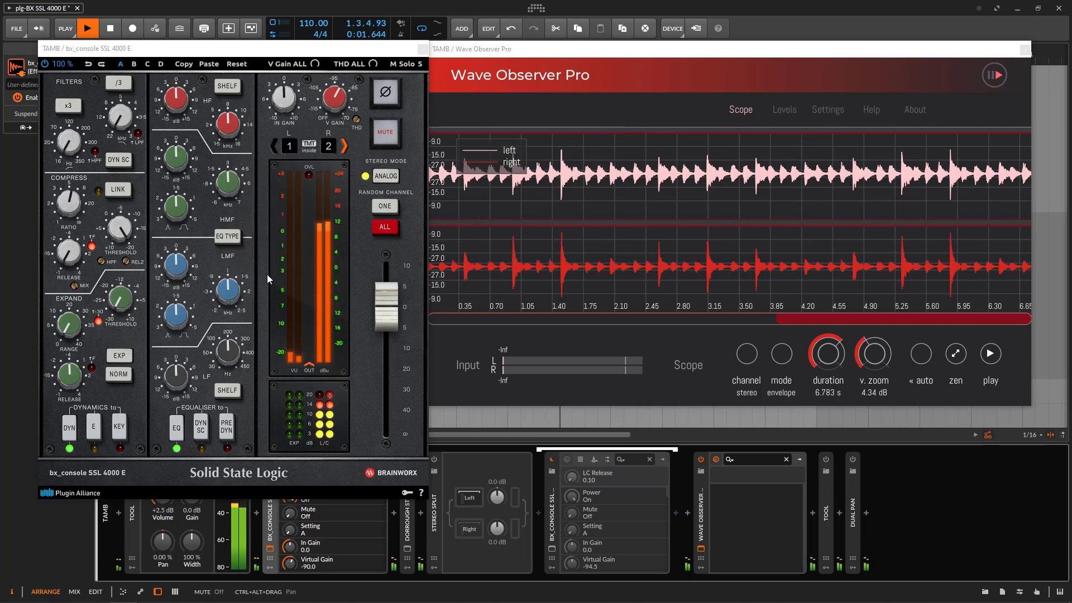
pyautogui.click(997, 359)
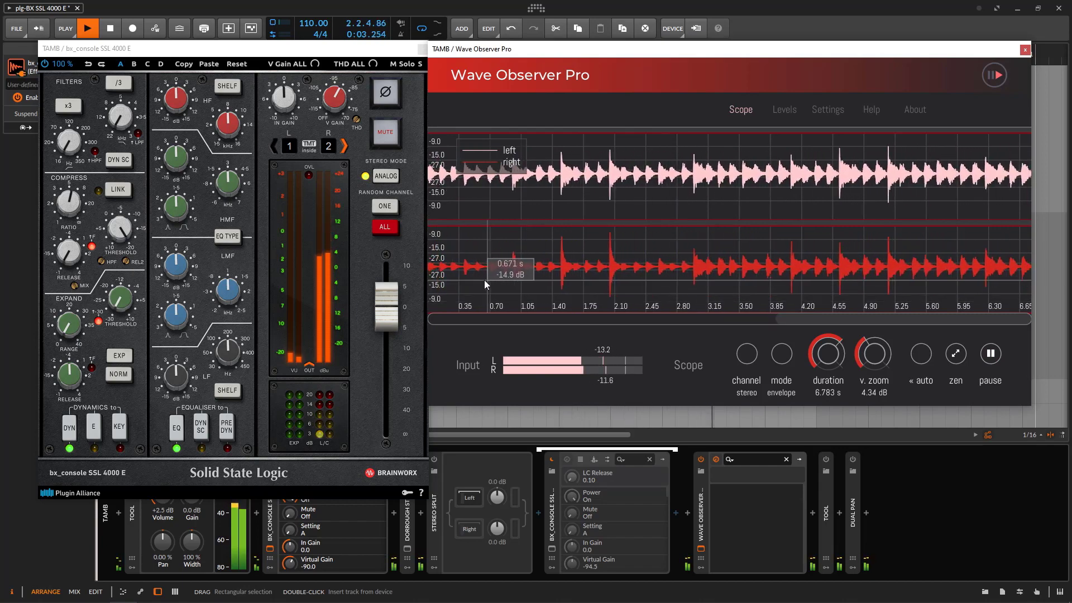
# Step: Lower the channel fader slightly and set the compressor threshold to about -15 dB
pyautogui.moveTo(119, 226); pyautogui.dragTo(143, 322)
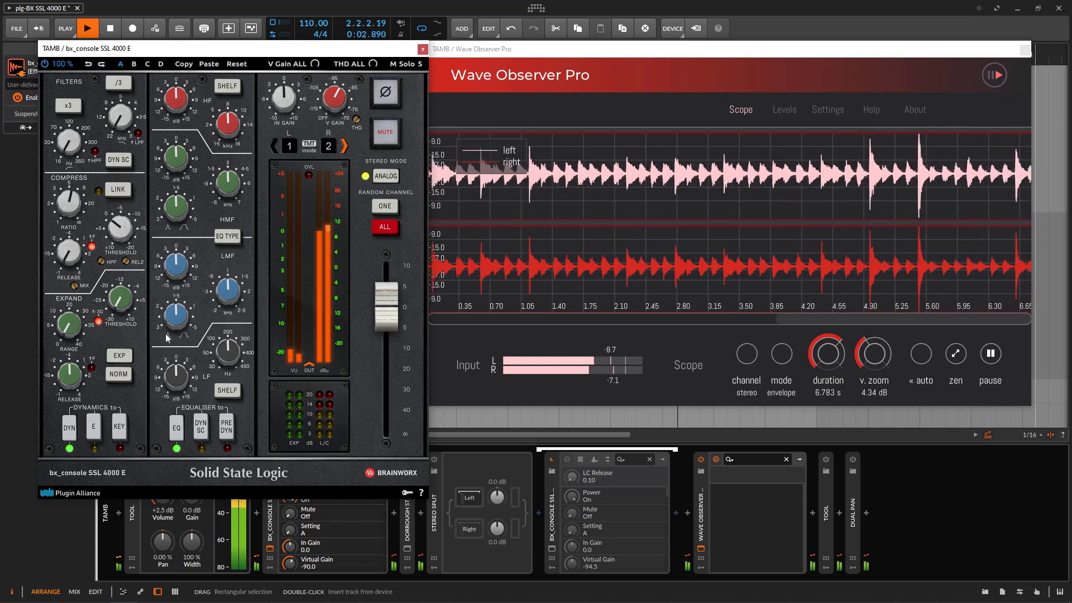
pyautogui.moveTo(377, 320); pyautogui.dragTo(386, 326)
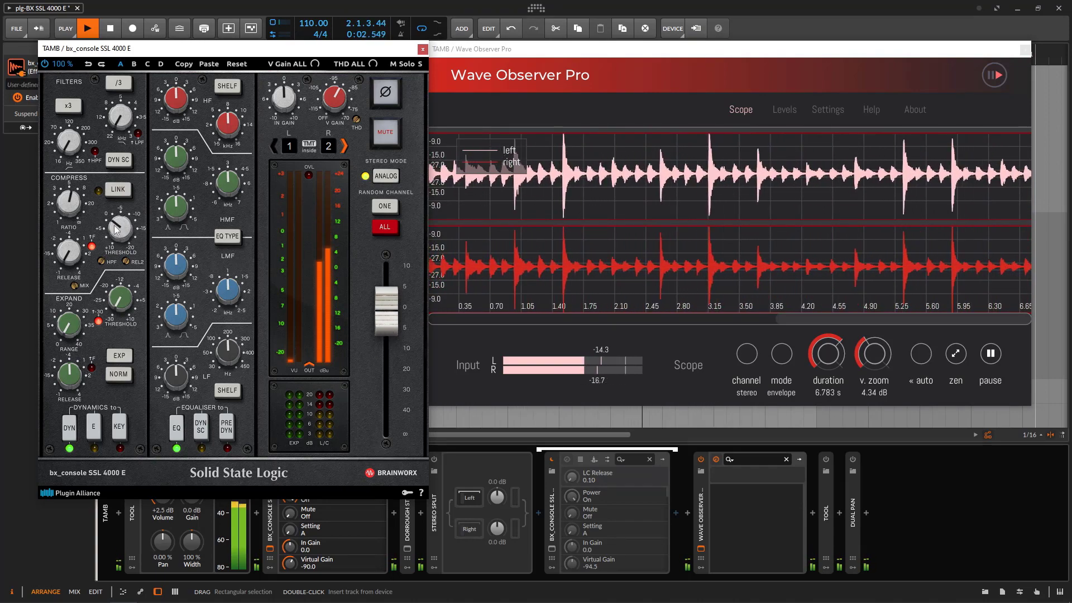
pyautogui.moveTo(122, 238); pyautogui.dragTo(167, 225)
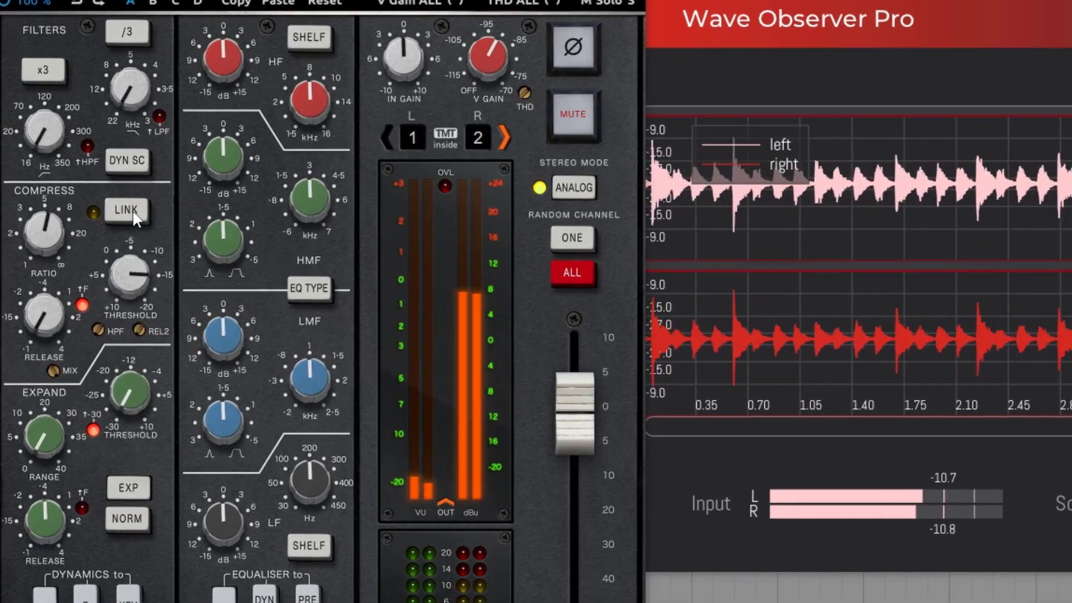
# Step: Compare the compressor's stereo Link on and off during playback, leaving it off and stopping playback
pyautogui.click(132, 209)
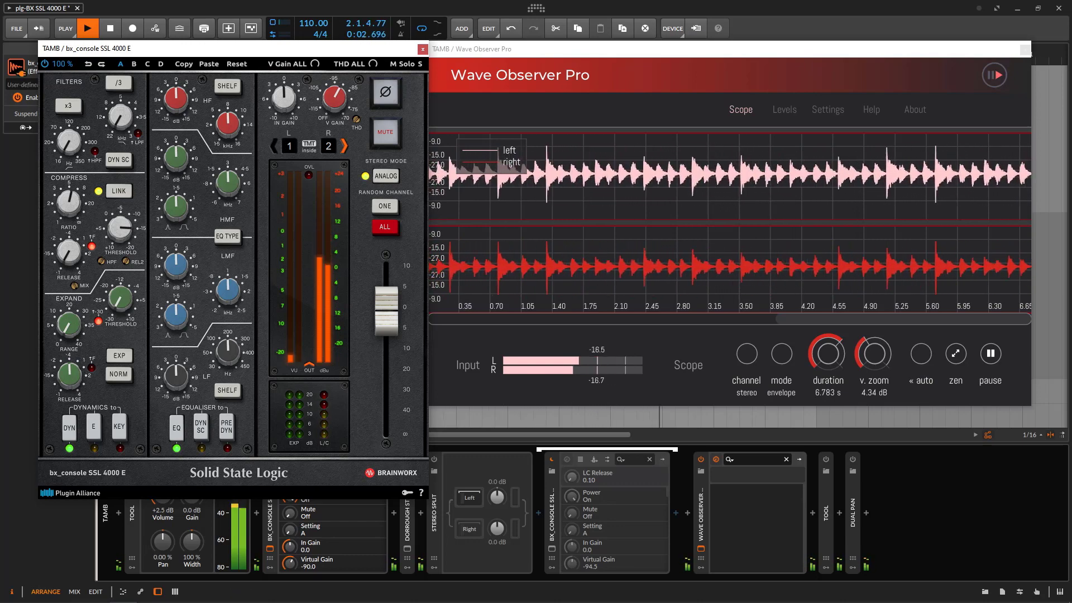
pyautogui.click(126, 193)
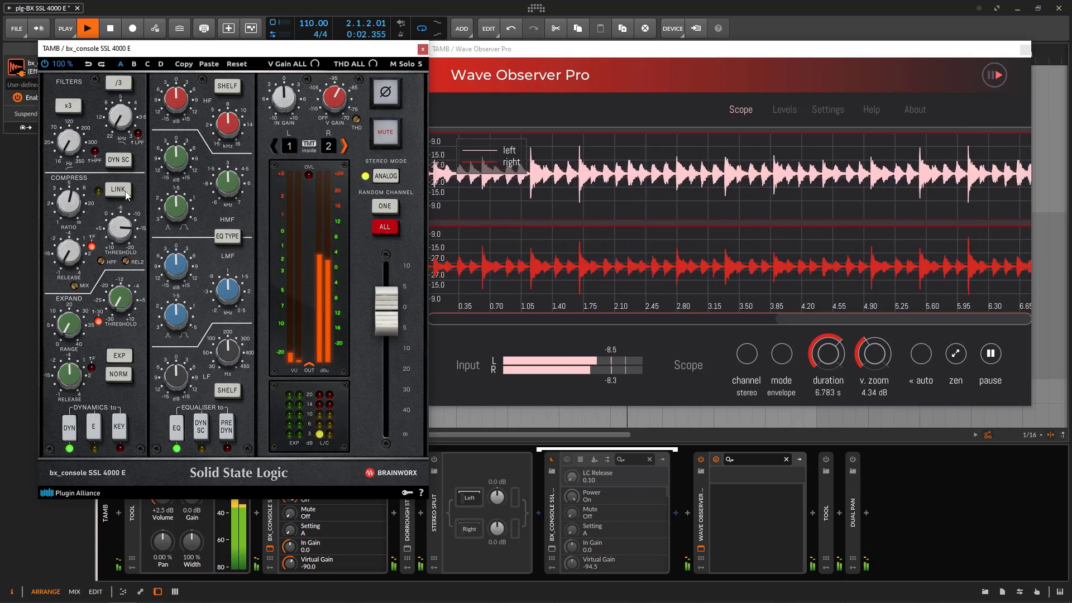
pyautogui.click(125, 192)
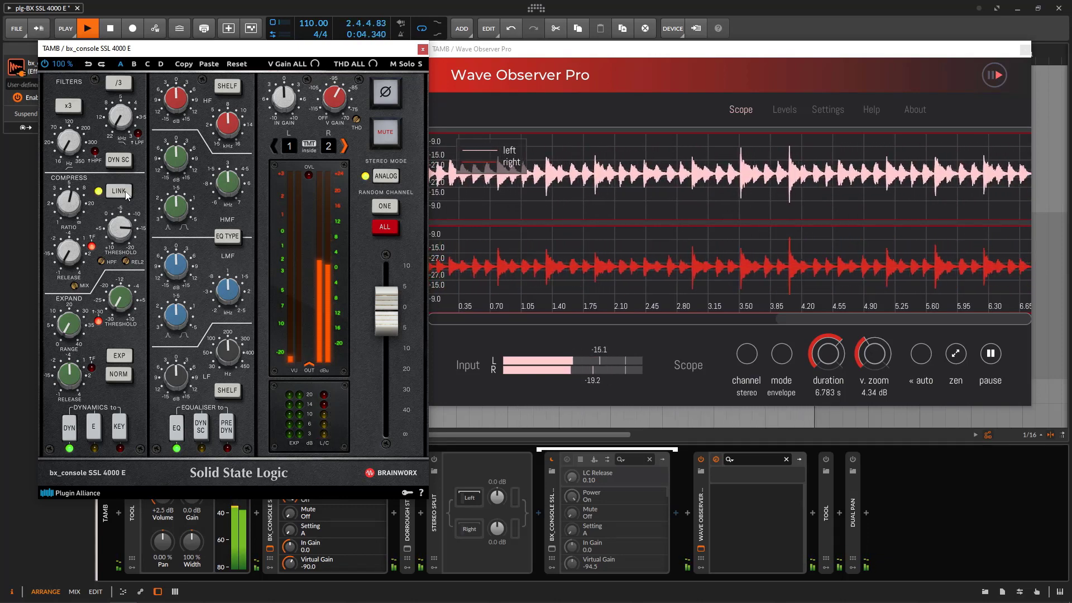
pyautogui.press('space')
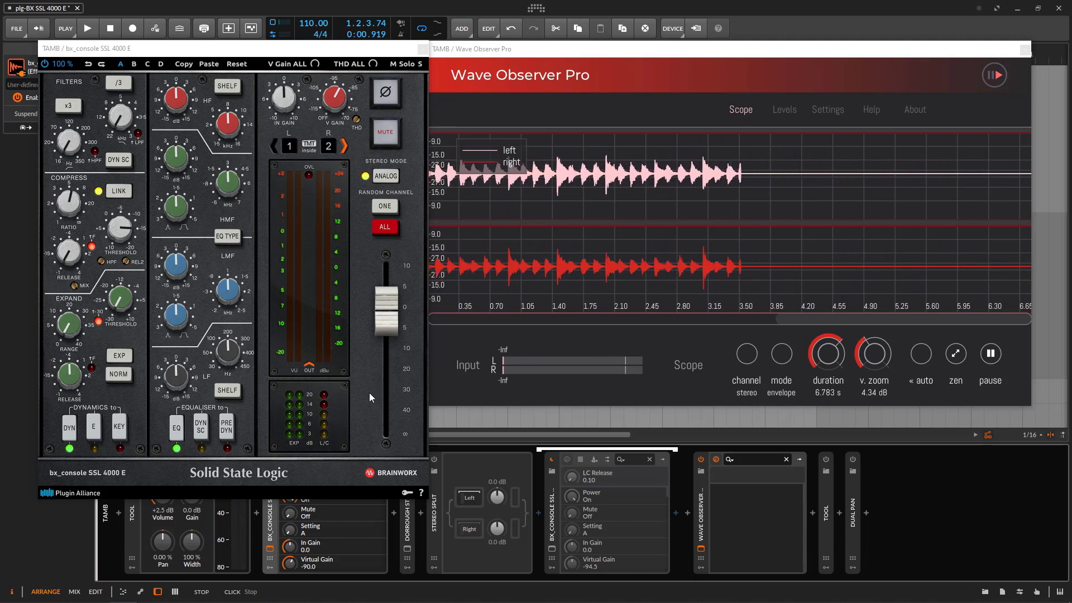
pyautogui.click(86, 29)
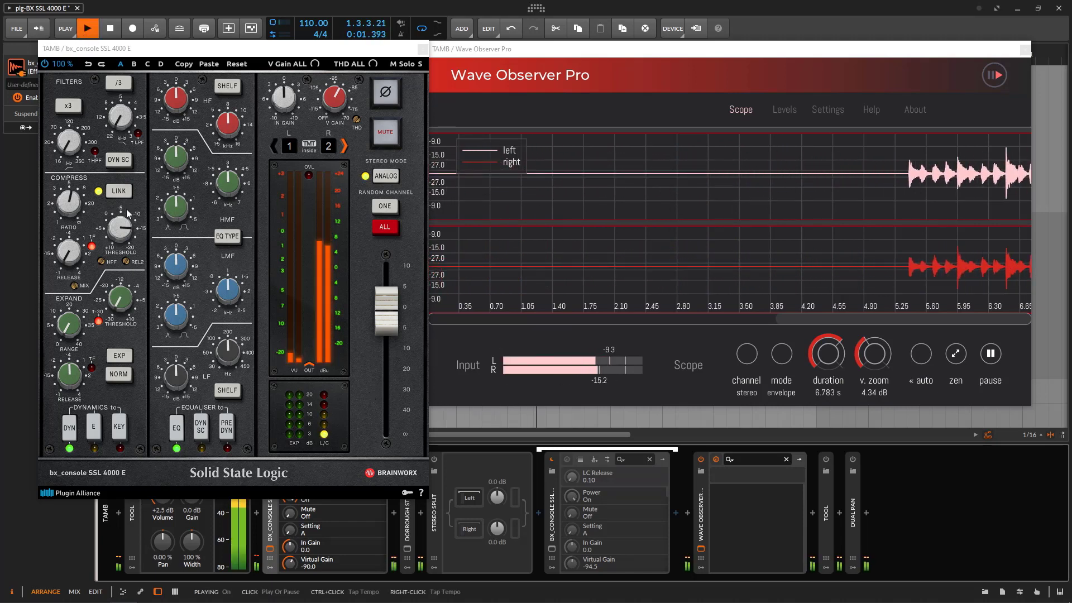
pyautogui.click(115, 195)
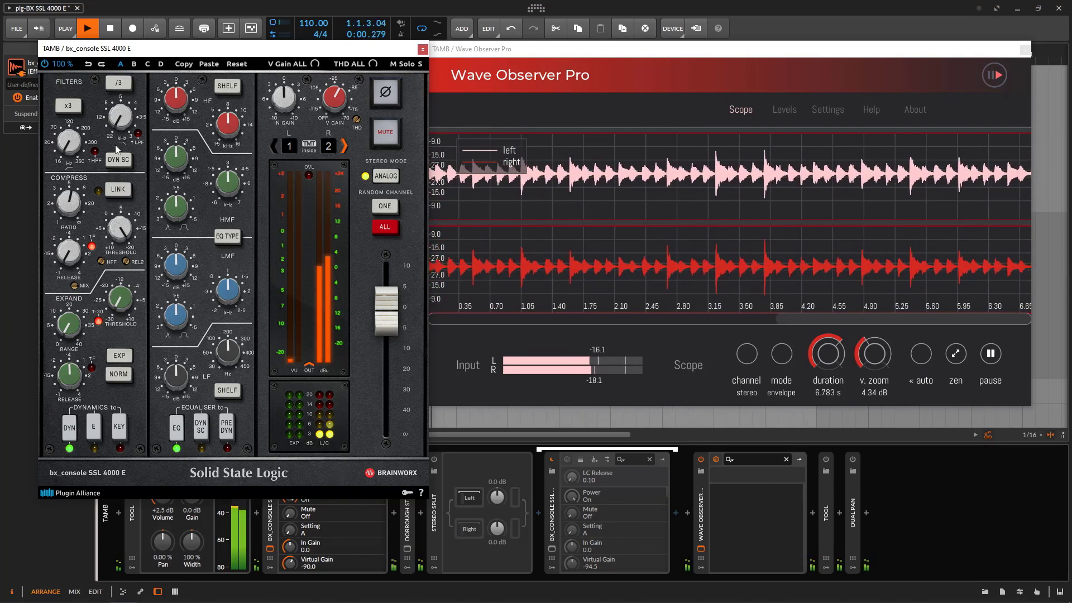
pyautogui.press('space')
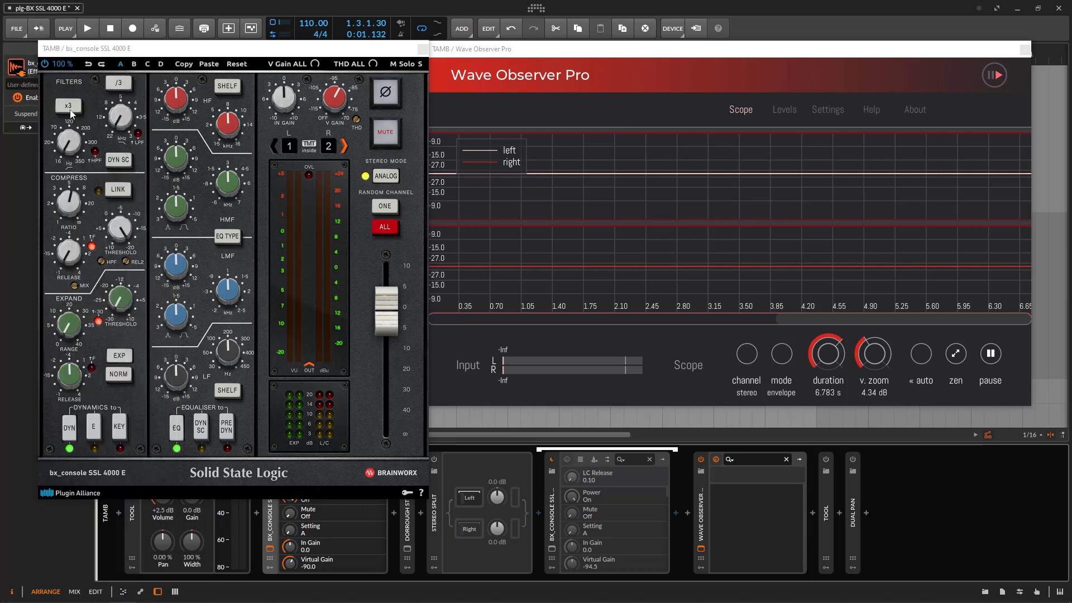
# Step: Play the loop, switch on the low-pass filter, sweep it to about 3.8 kHz and reset it to 22 kHz
pyautogui.click(87, 28)
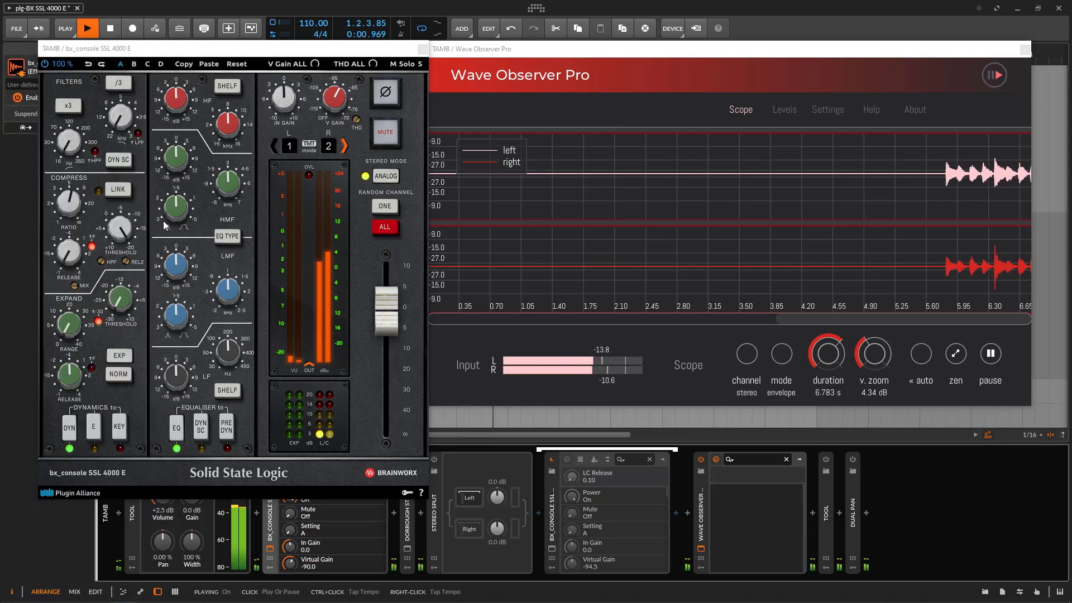
pyautogui.click(89, 274)
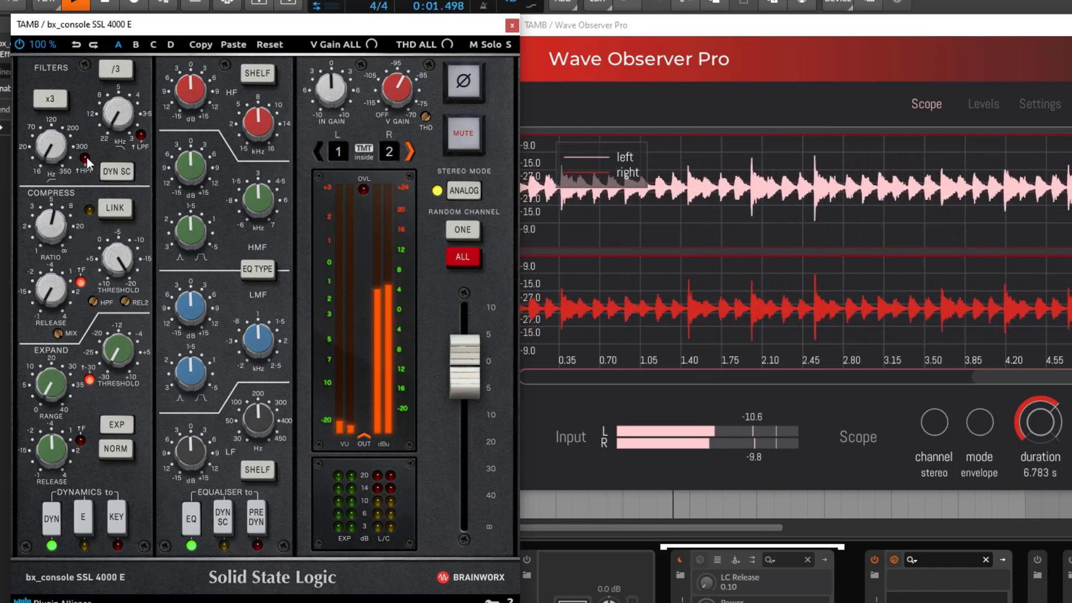
pyautogui.click(139, 133)
pyautogui.moveTo(131, 126); pyautogui.dragTo(119, 60)
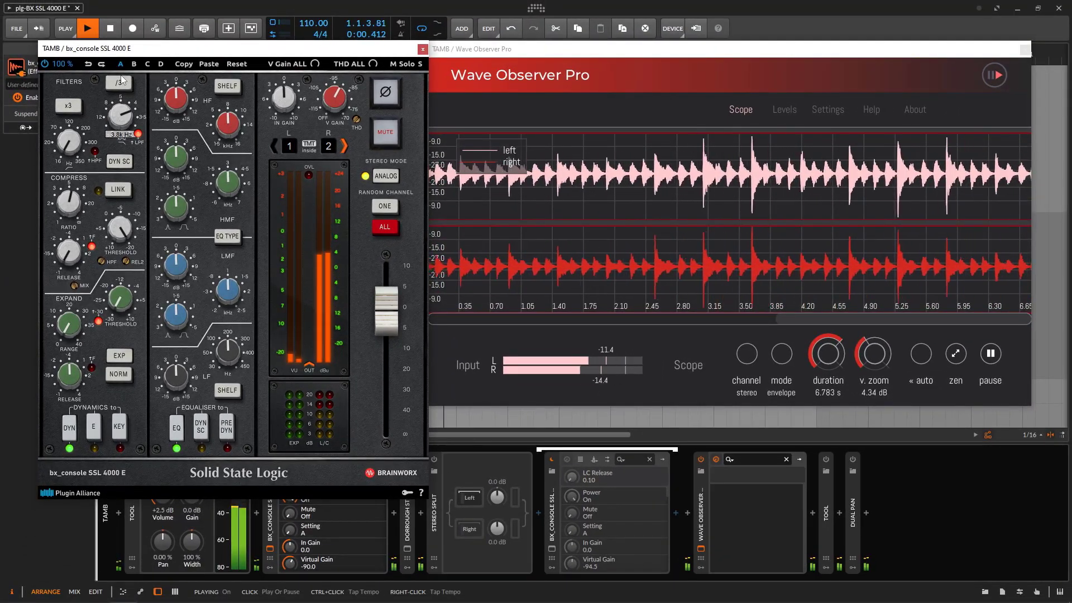
pyautogui.doubleClick(137, 106)
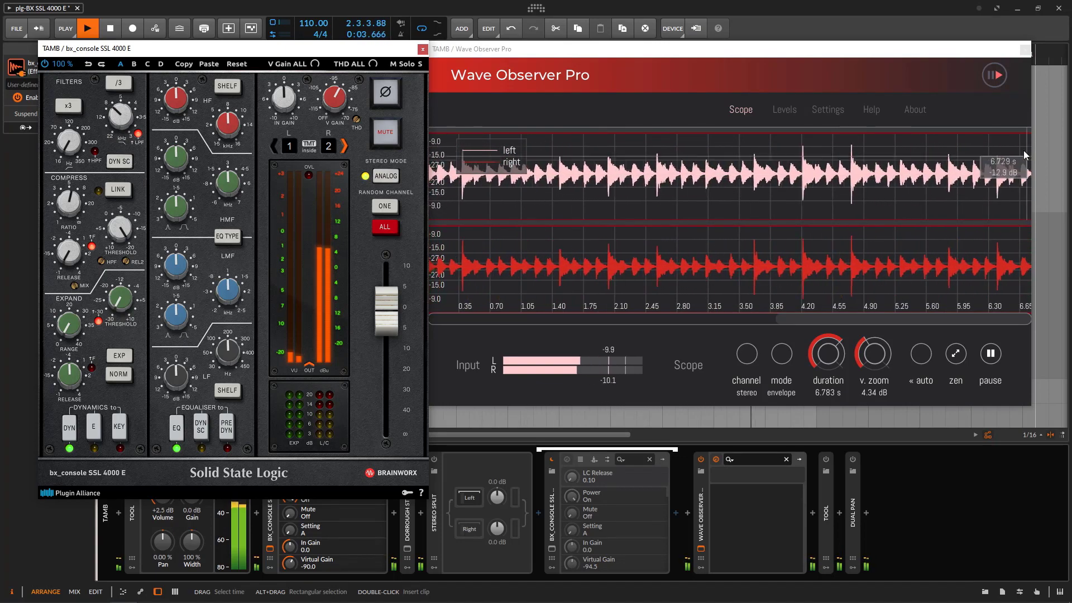
# Step: Stop playback and close the channel strip and Wave Observer Pro windows
pyautogui.moveTo(130, 124)
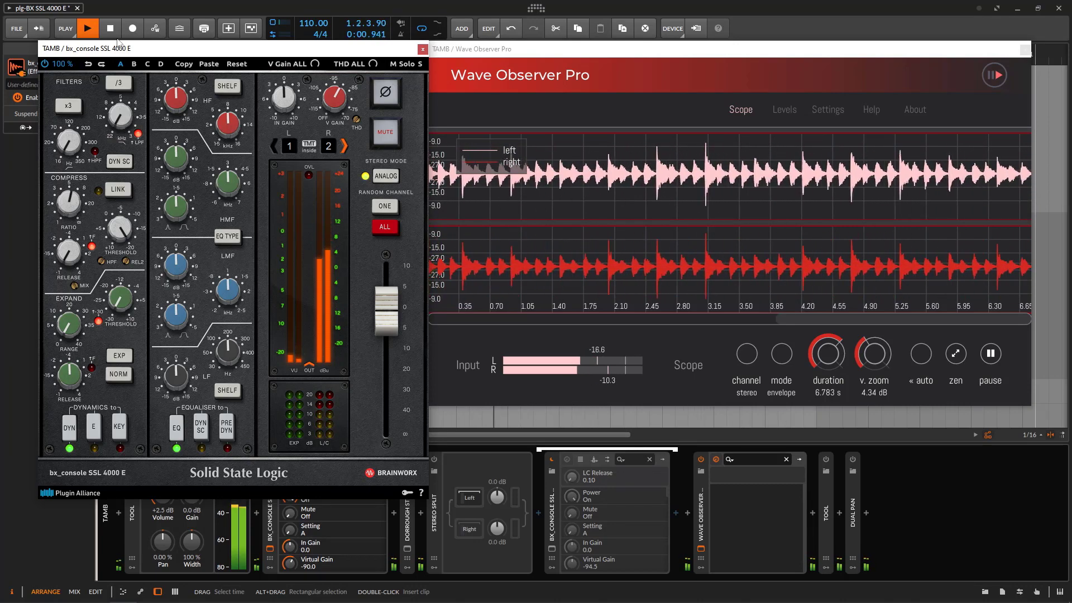
pyautogui.press('space')
pyautogui.click(423, 49)
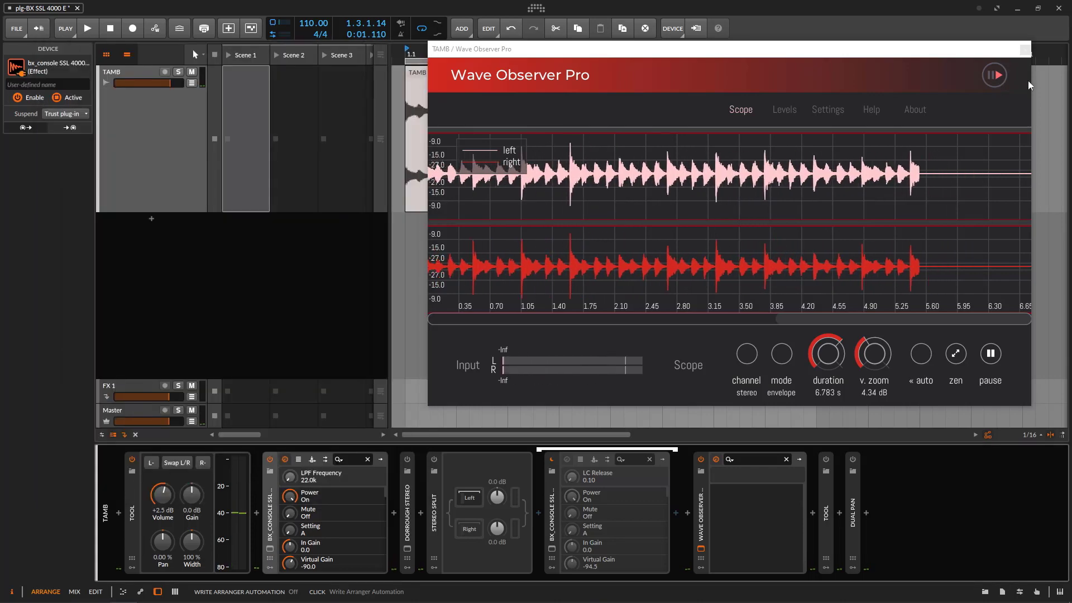
pyautogui.click(1026, 50)
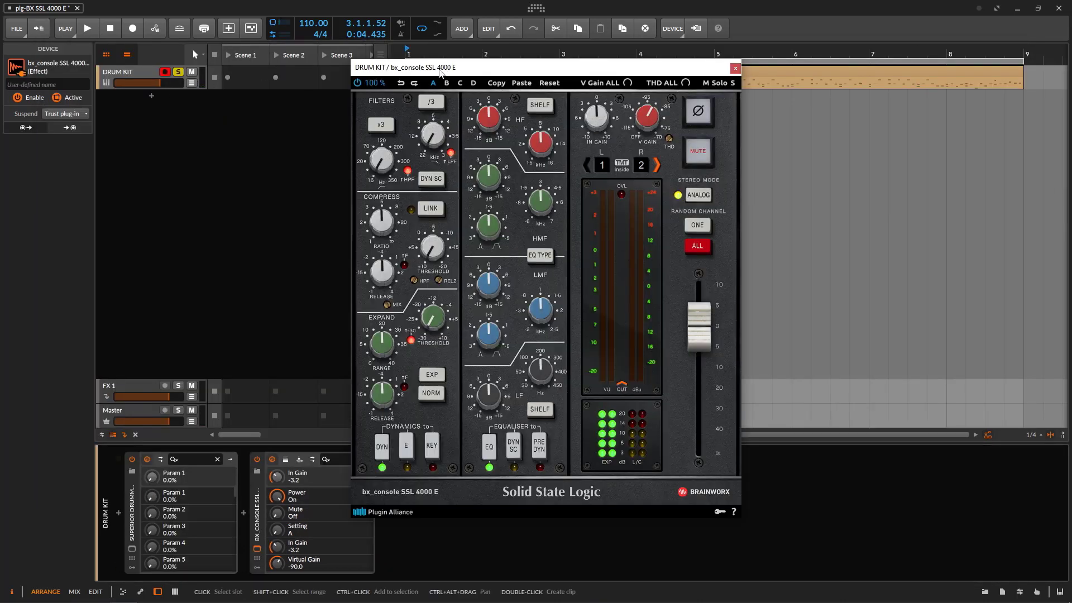
# Step: View the drum kit in Superior Drummer 3, close its window and start playback of the drum track
pyautogui.click(134, 548)
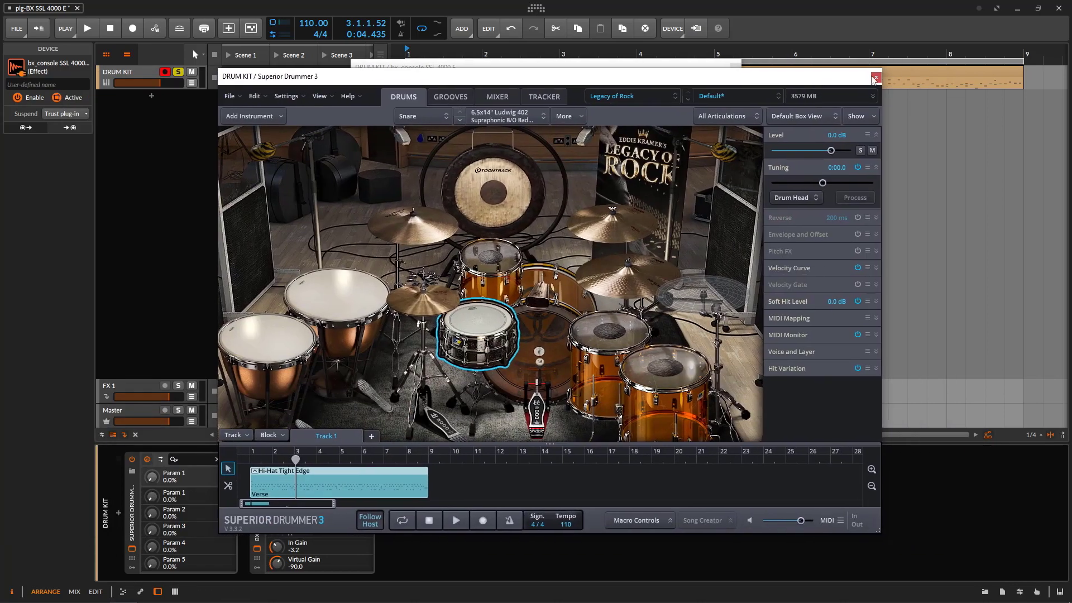
pyautogui.click(879, 79)
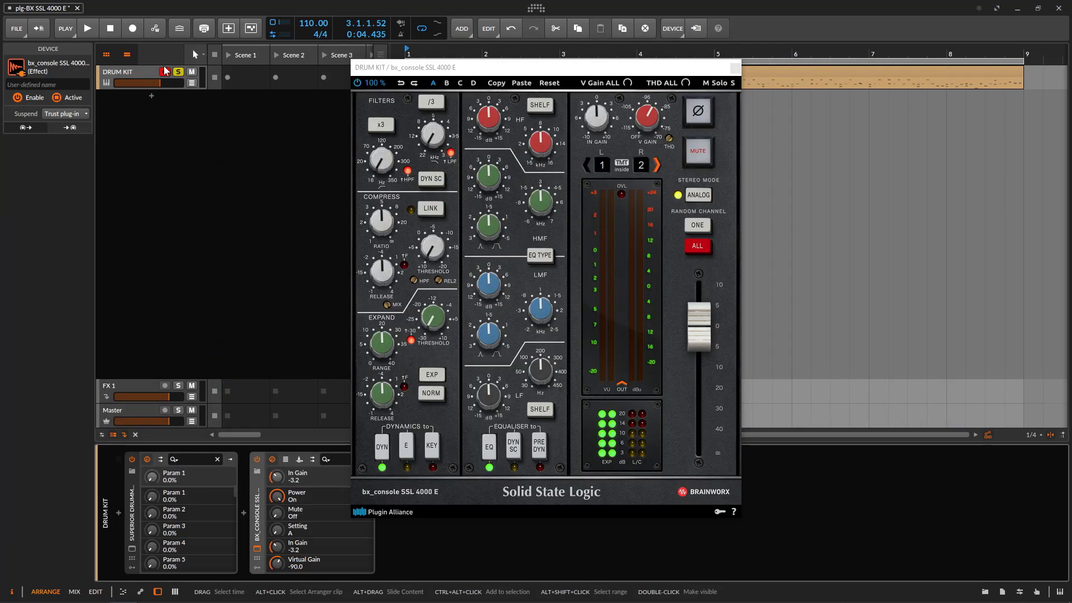
pyautogui.click(87, 29)
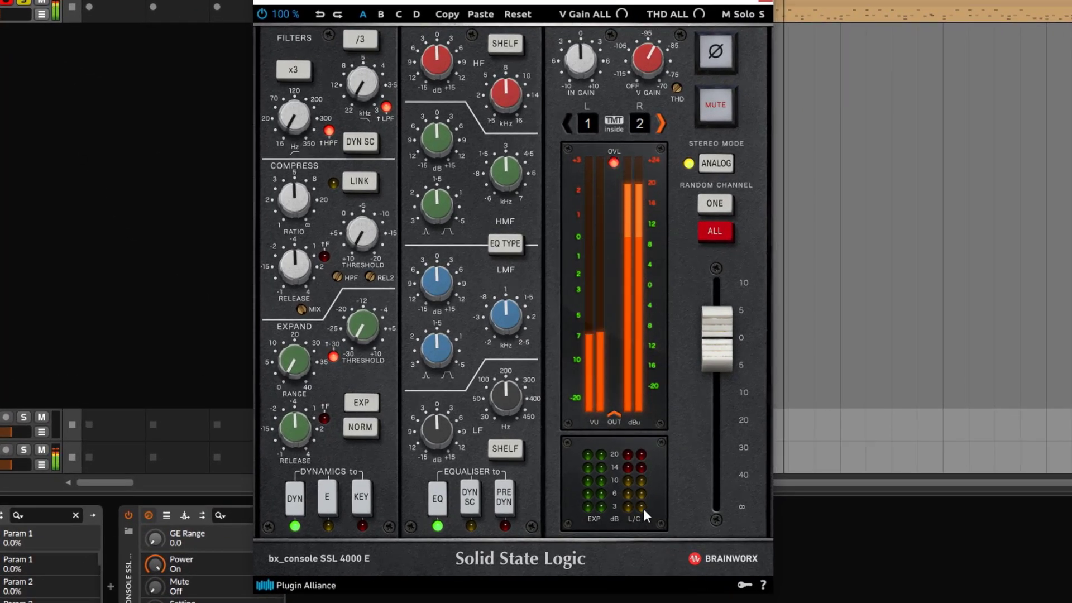
# Step: Lower the channel strip's input gain to about -3.2 dB while the drums play
pyautogui.click(360, 252)
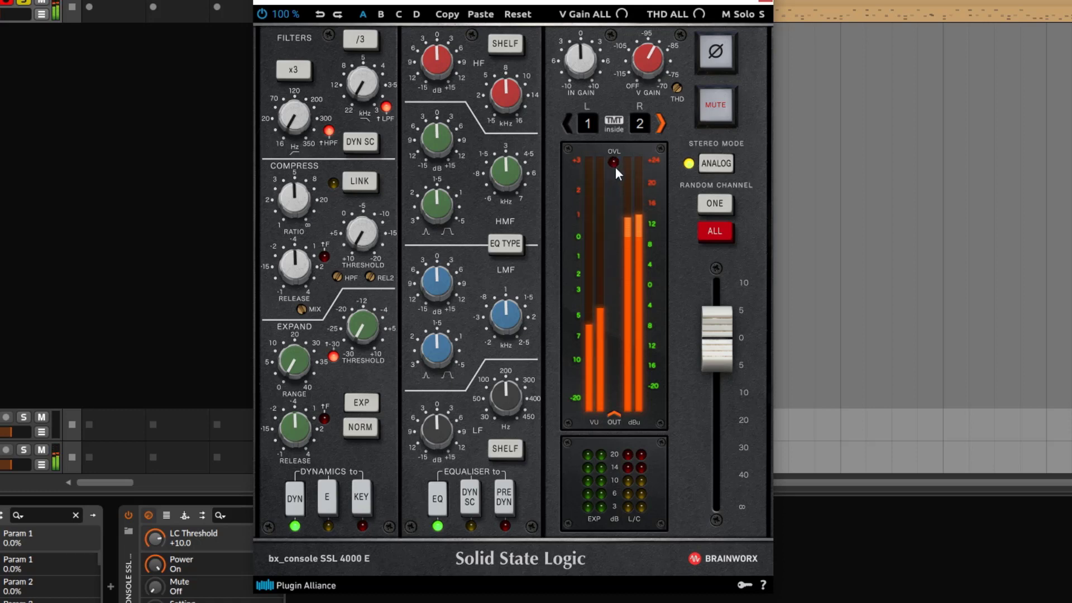
pyautogui.moveTo(581, 65); pyautogui.dragTo(586, 88)
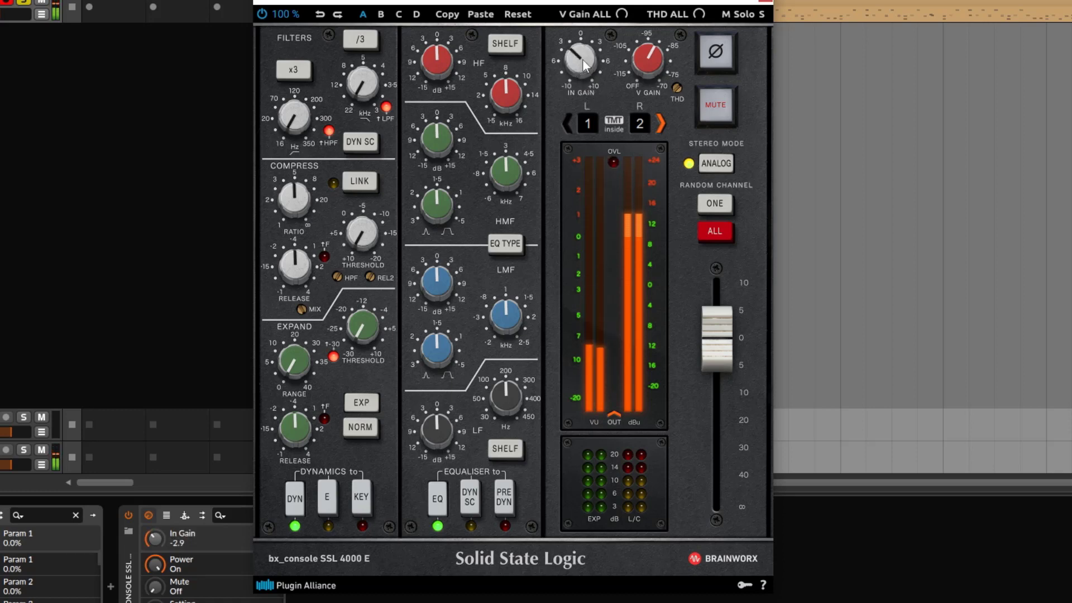
pyautogui.moveTo(586, 62); pyautogui.dragTo(590, 68)
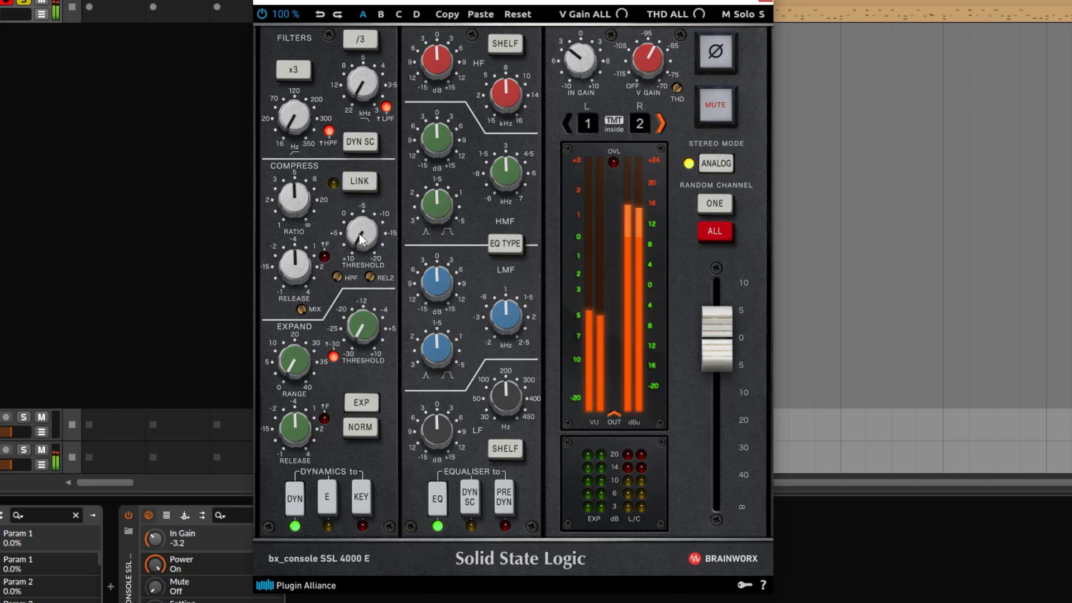
# Step: Lower the compressor threshold in stages to about -8.9 dB and set its release to the fastest value, 0.10
pyautogui.moveTo(364, 240); pyautogui.dragTo(363, 176)
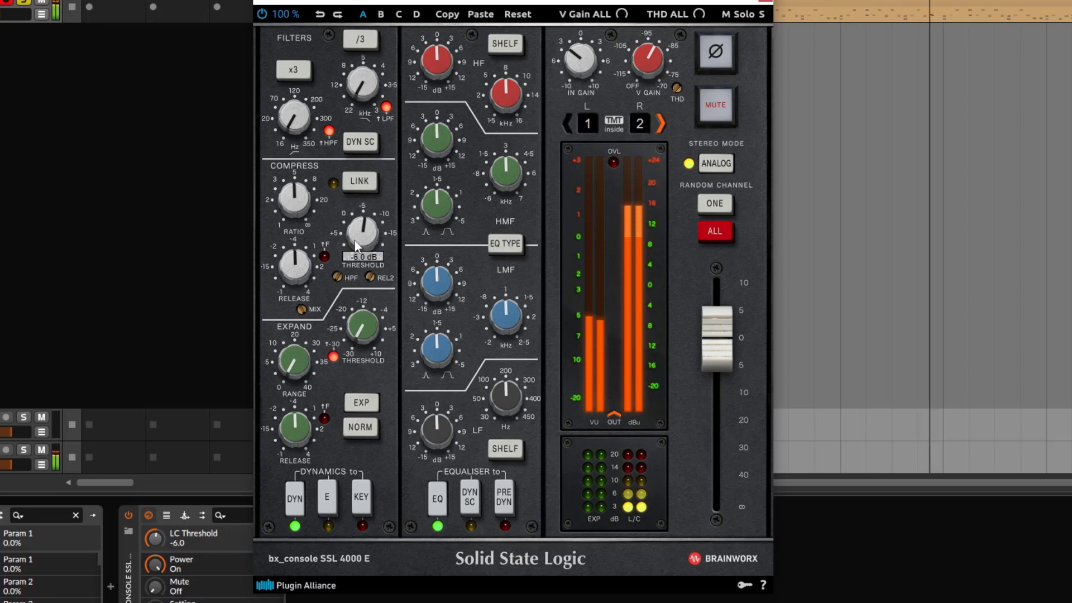
pyautogui.scroll(-4, 355, 242)
pyautogui.moveTo(294, 263); pyautogui.dragTo(296, 381)
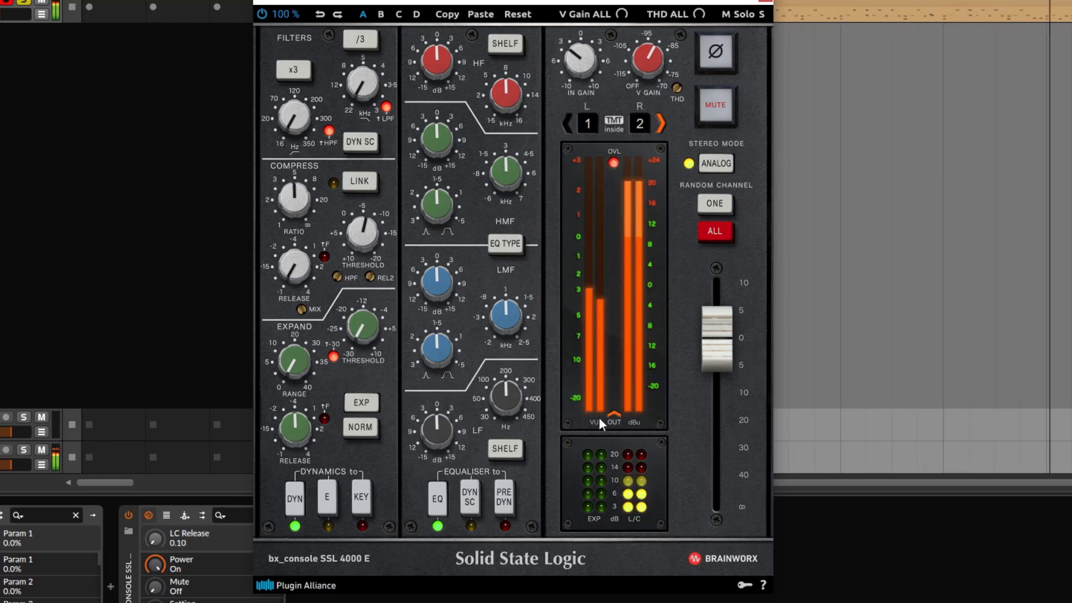
pyautogui.click(367, 232)
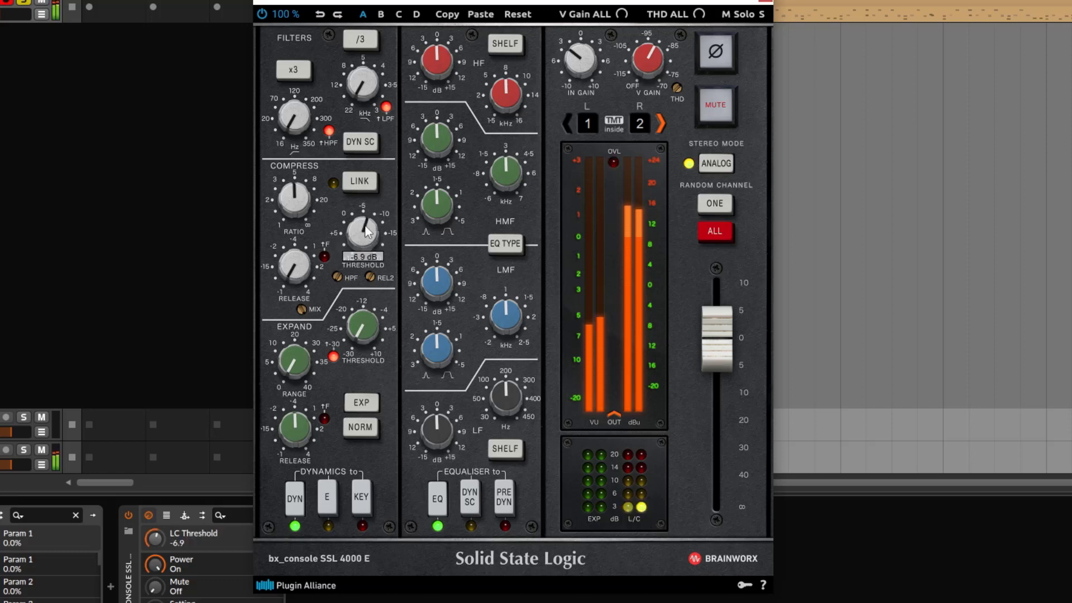
pyautogui.moveTo(368, 232); pyautogui.dragTo(366, 223)
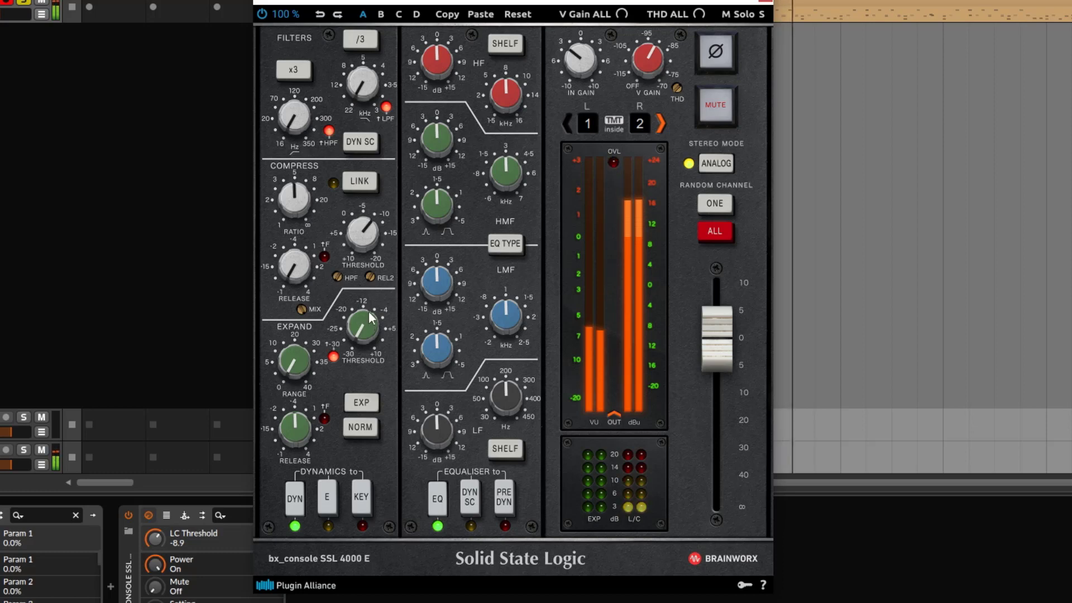
# Step: Route the filters to the dynamics side chain and try the high-pass at about 241 Hz, returning it to 16 Hz
pyautogui.click(363, 144)
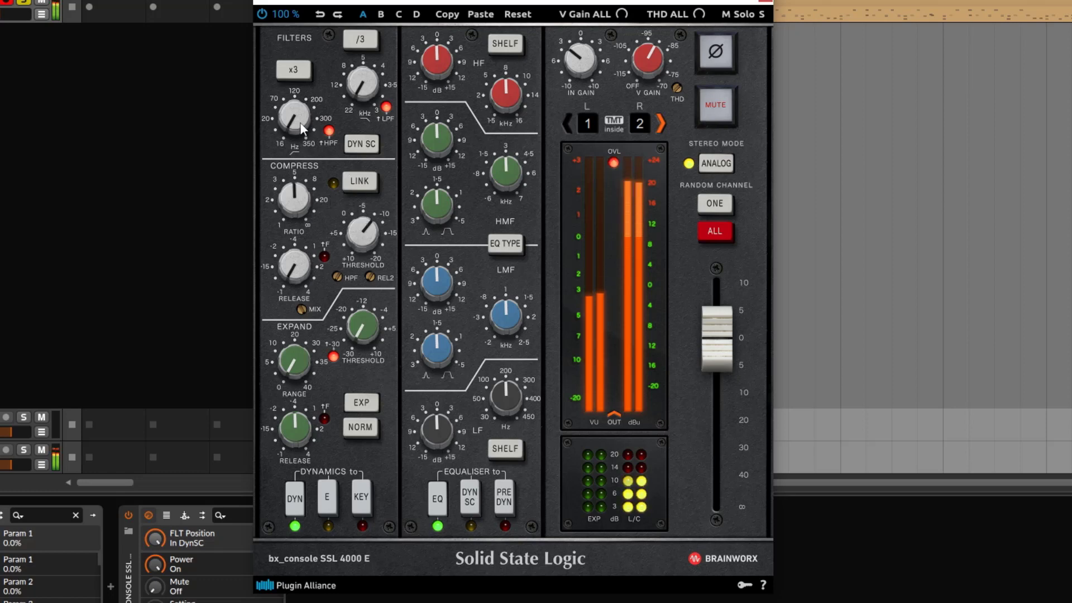
pyautogui.moveTo(367, 242); pyautogui.dragTo(370, 242)
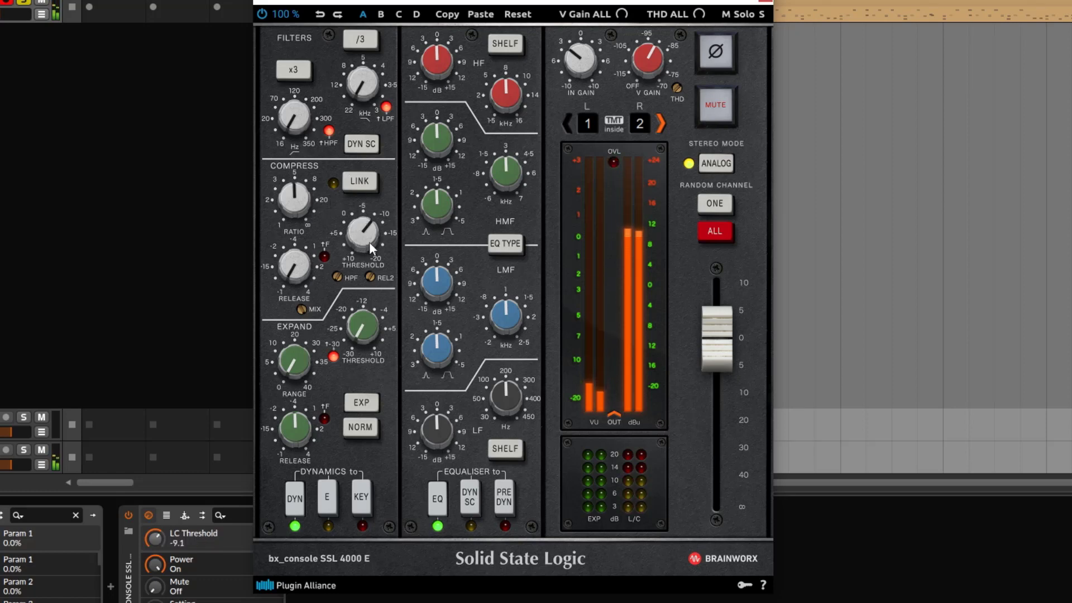
pyautogui.moveTo(297, 125); pyautogui.dragTo(300, 43)
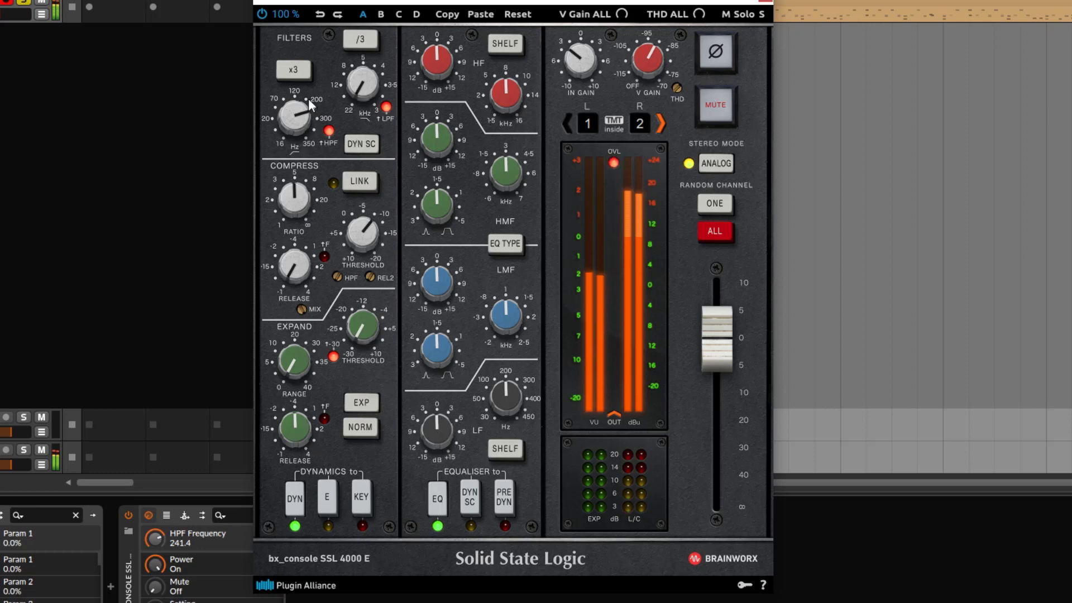
pyautogui.moveTo(300, 117); pyautogui.dragTo(301, 135)
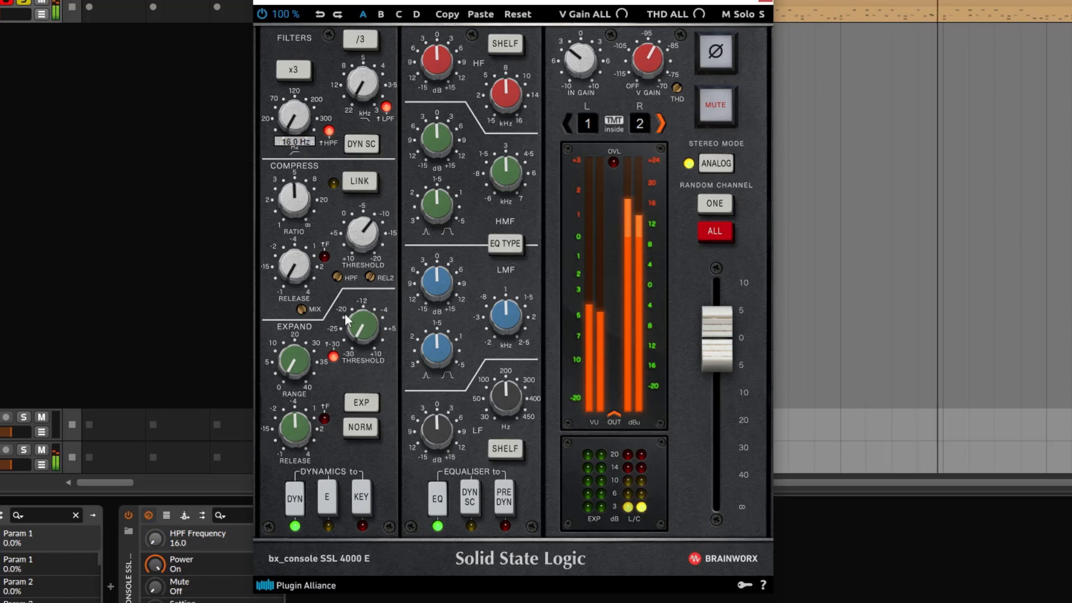
# Step: Lower the compressor threshold to about -11.4 dB and raise the side-chain high-pass filter, settling at about 215 Hz
pyautogui.click(366, 228)
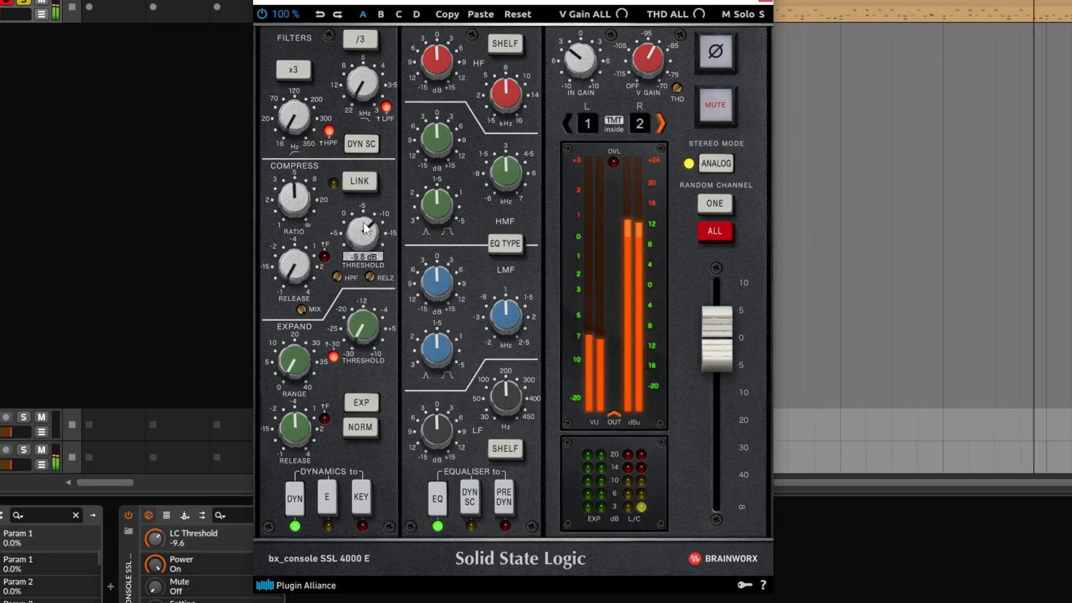
pyautogui.moveTo(365, 227); pyautogui.dragTo(365, 224)
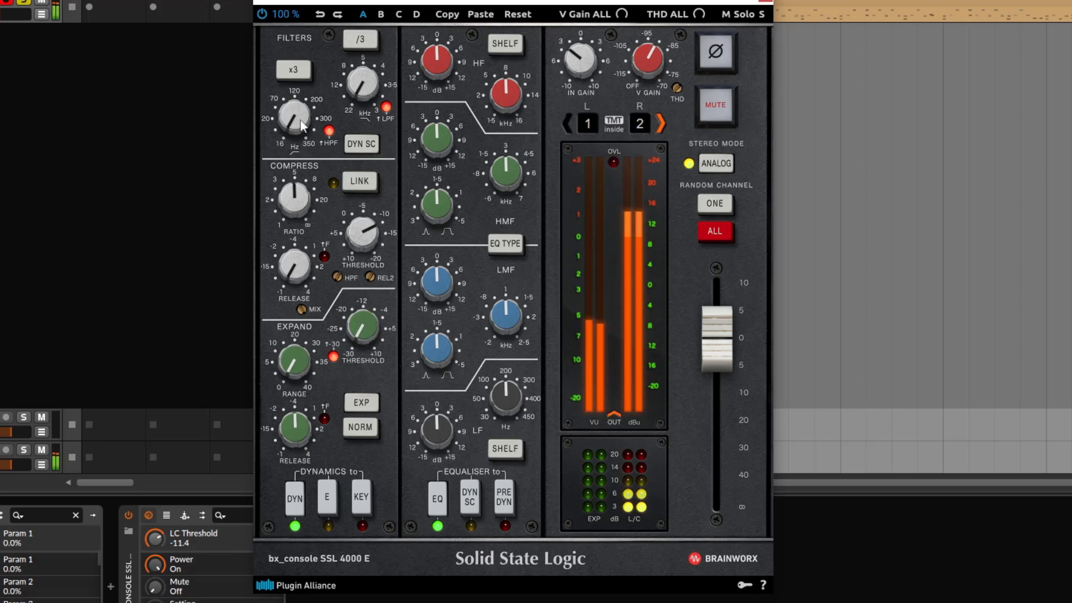
pyautogui.moveTo(302, 125); pyautogui.dragTo(290, 16)
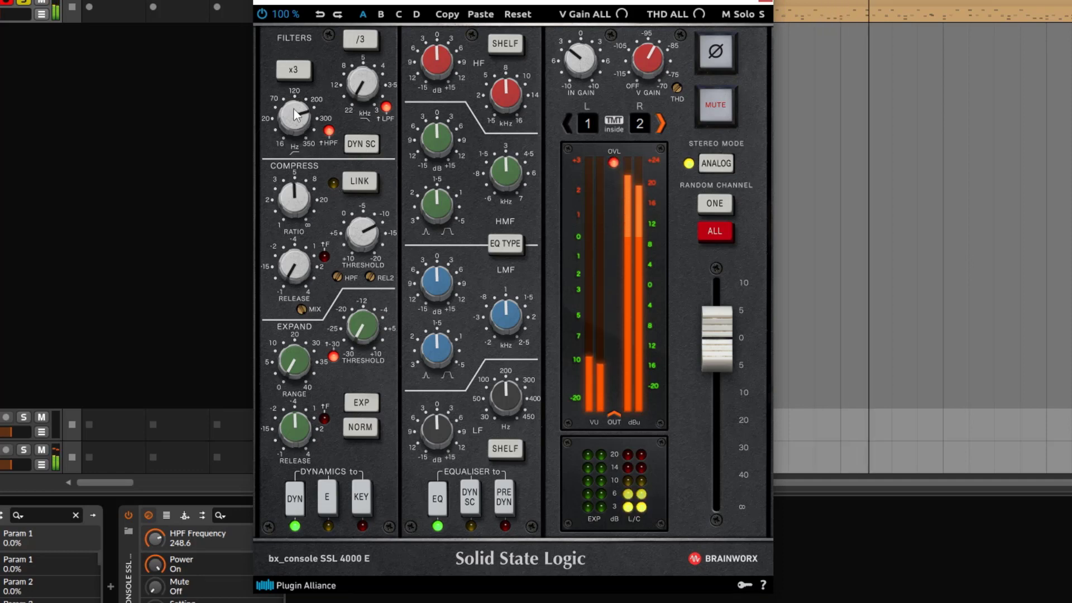
pyautogui.moveTo(296, 116); pyautogui.dragTo(323, 144)
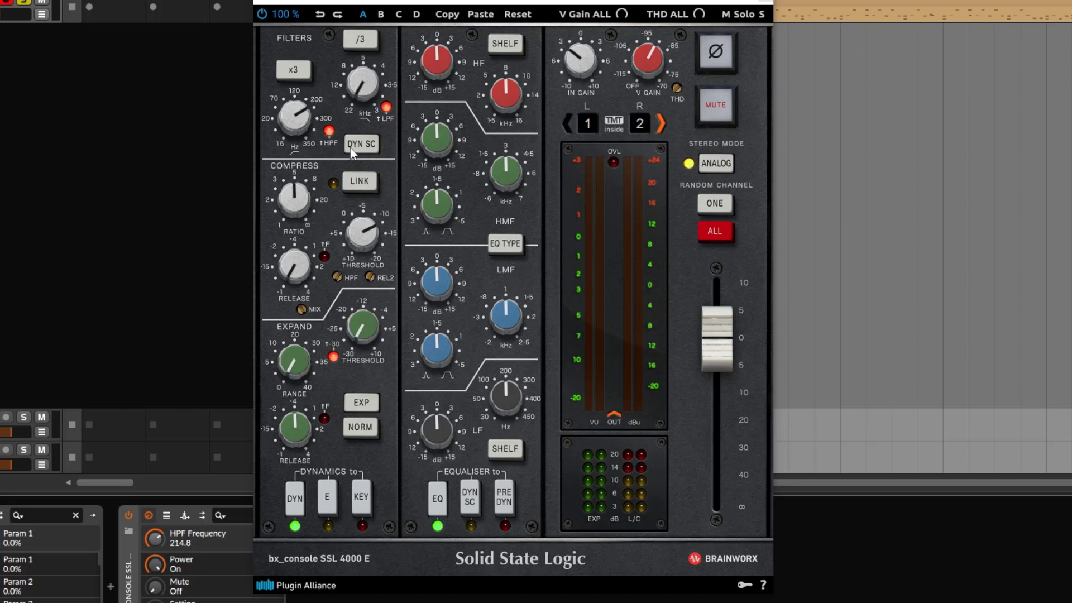
# Step: Take the filters out of the dynamics side chain and raise the compressor's own HPF to about 248 Hz during playback
pyautogui.click(366, 144)
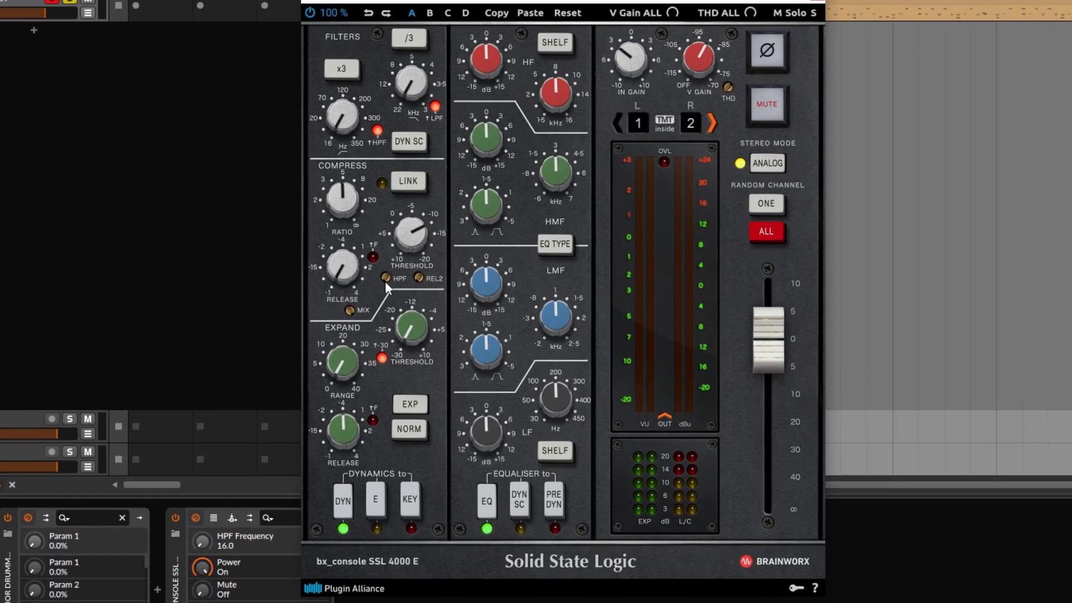
pyautogui.press('space')
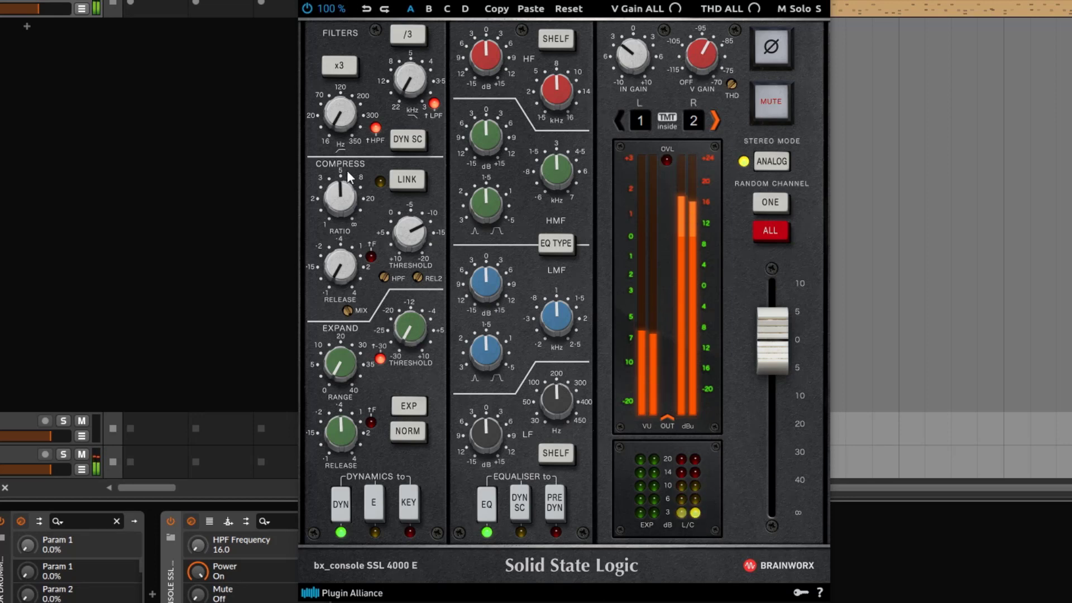
pyautogui.click(385, 278)
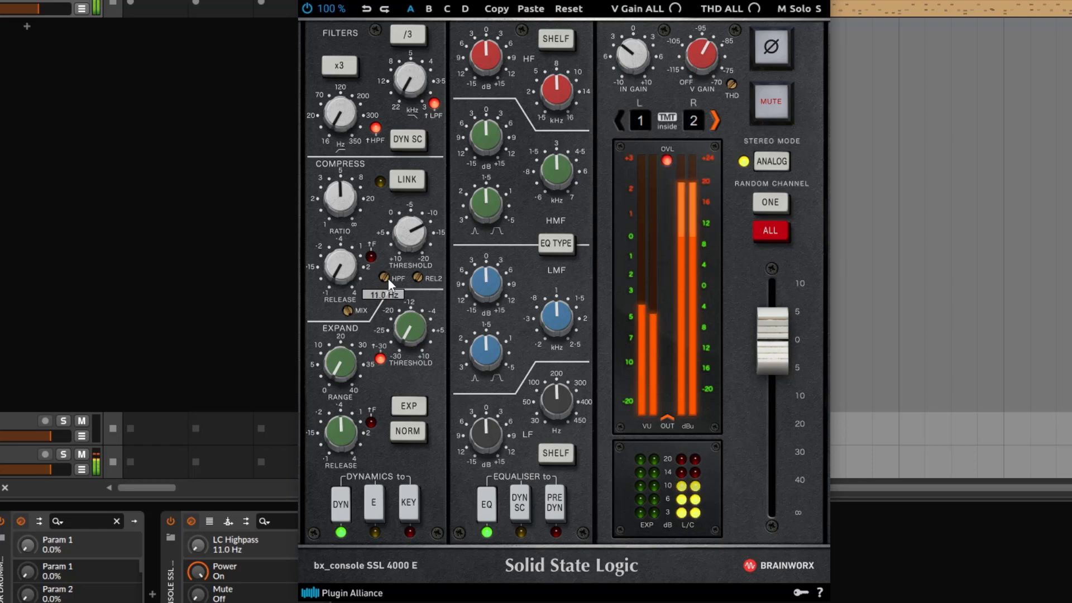
pyautogui.moveTo(384, 276); pyautogui.dragTo(393, 209)
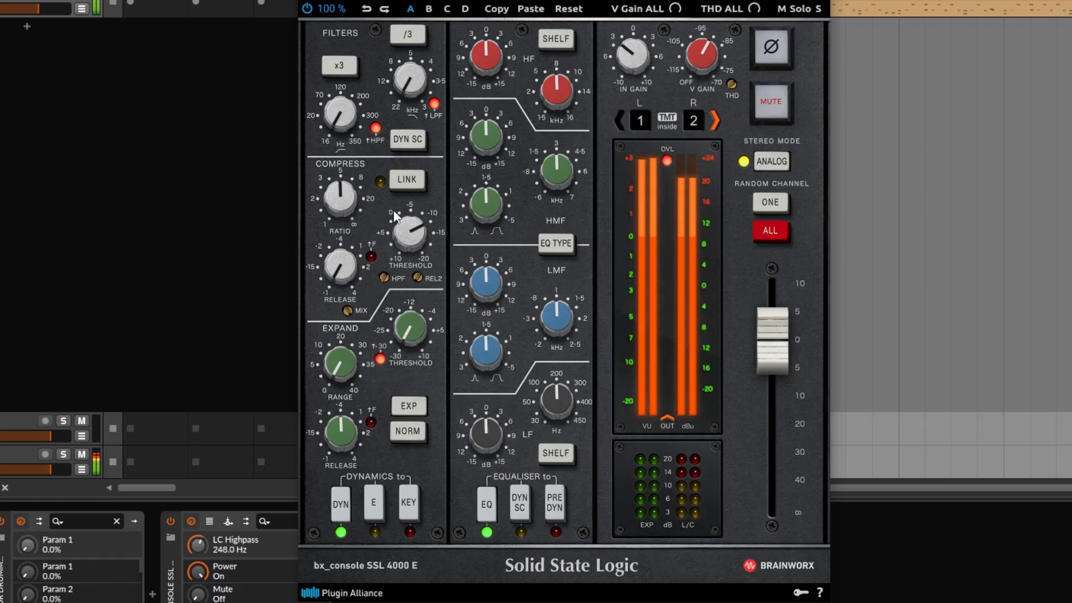
# Step: Toggle the plug-in's bypass, try the compressor's HPF at 256 Hz and settle it at about 211.5 Hz
pyautogui.click(309, 8)
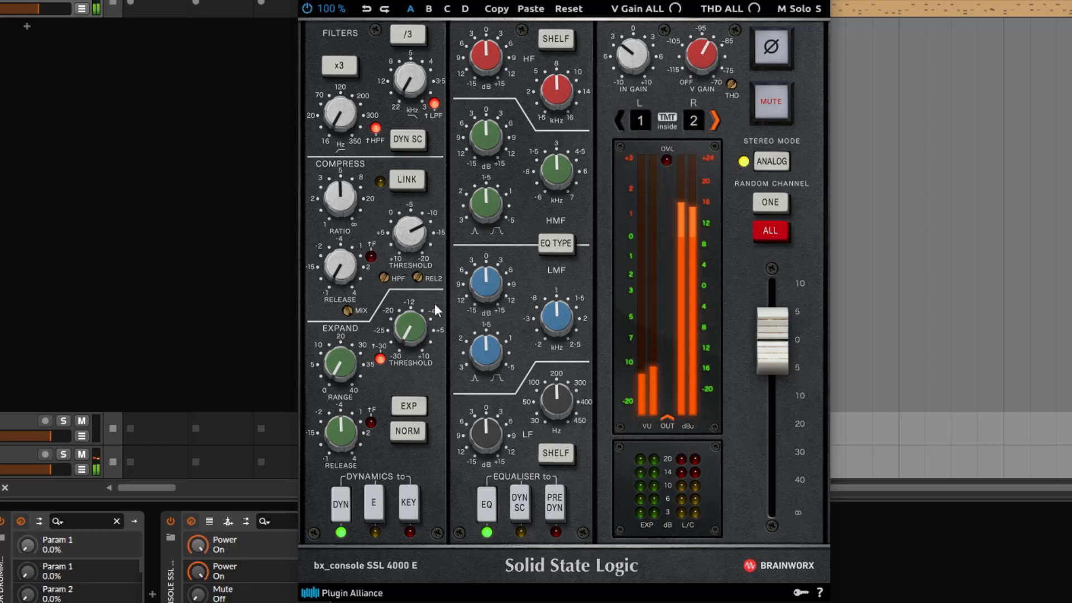
pyautogui.click(384, 277)
pyautogui.scroll(1, 384, 276)
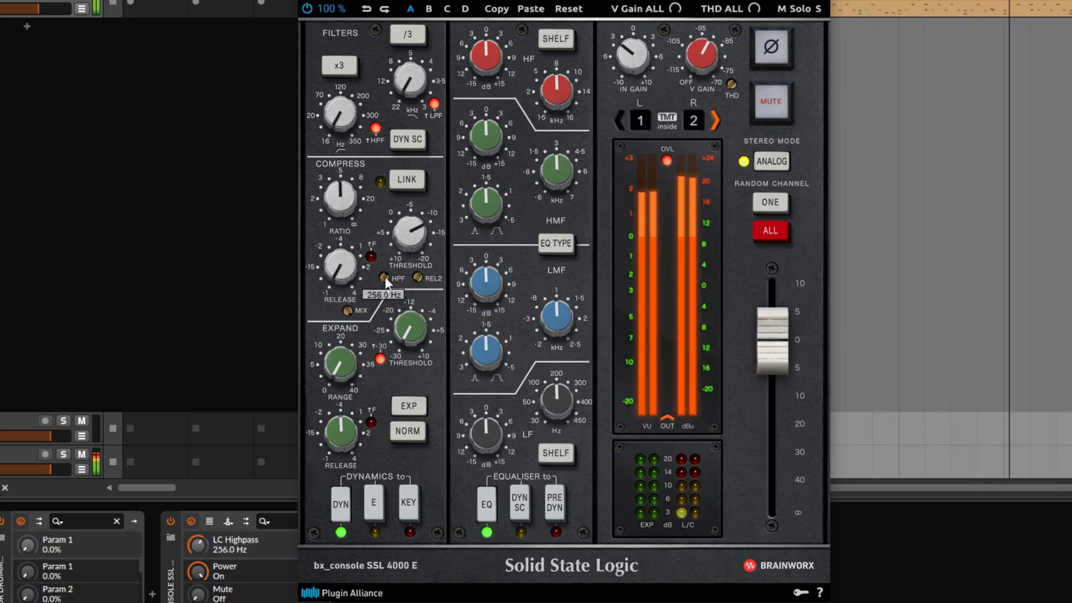
pyautogui.moveTo(384, 276); pyautogui.dragTo(390, 286)
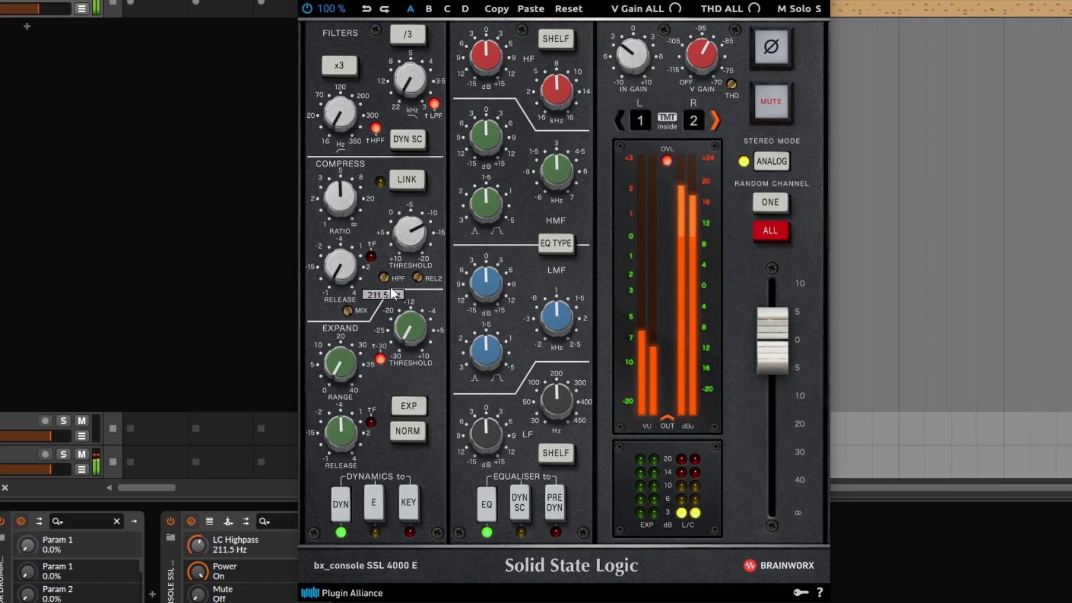
# Step: Compare the drums with the channel strip bypassed and active, and restart playback with it active
pyautogui.click(307, 9)
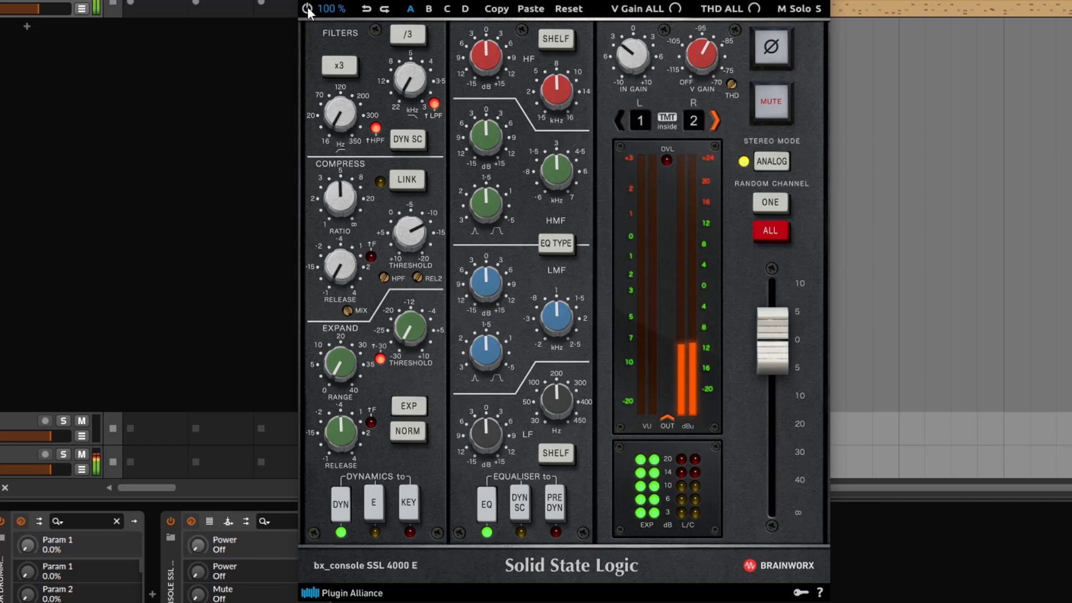
pyautogui.click(307, 9)
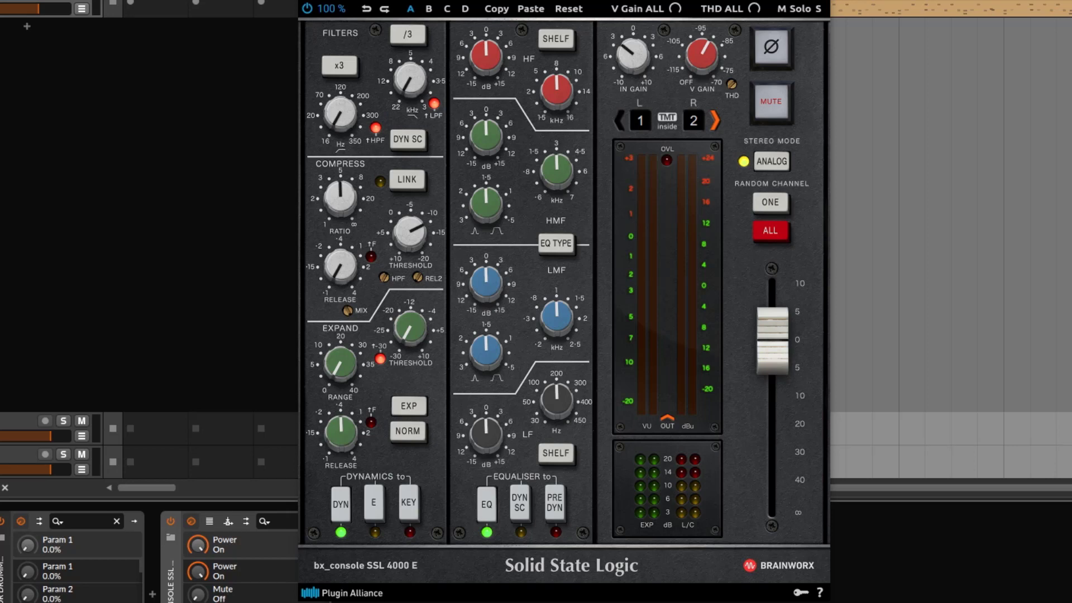
pyautogui.press('space')
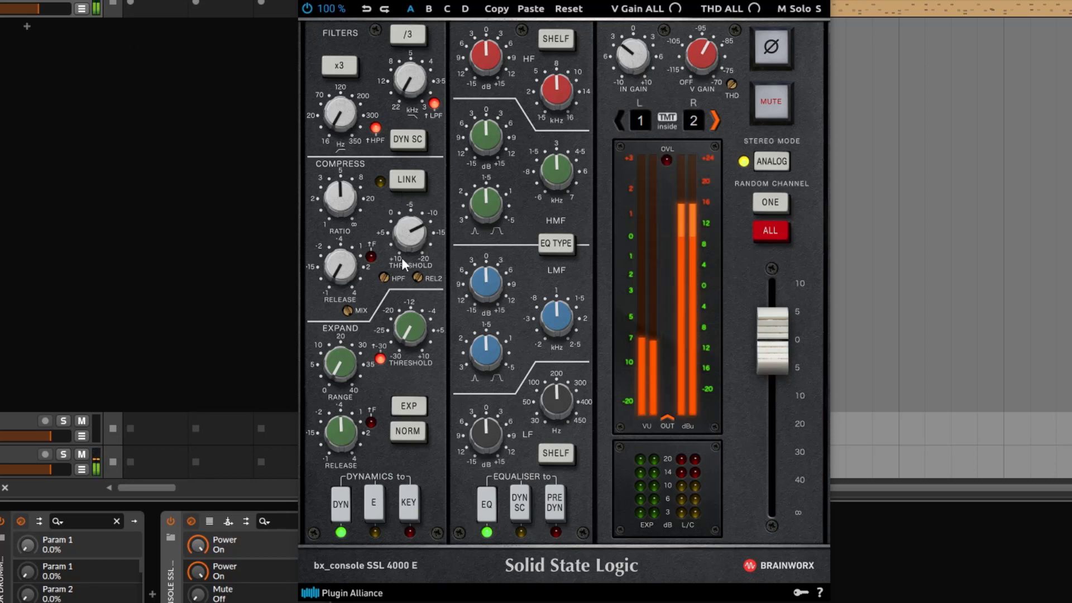
# Step: Turn the compressor's HPF off and bring it back up to about 198.5 Hz during playback
pyautogui.click(384, 278)
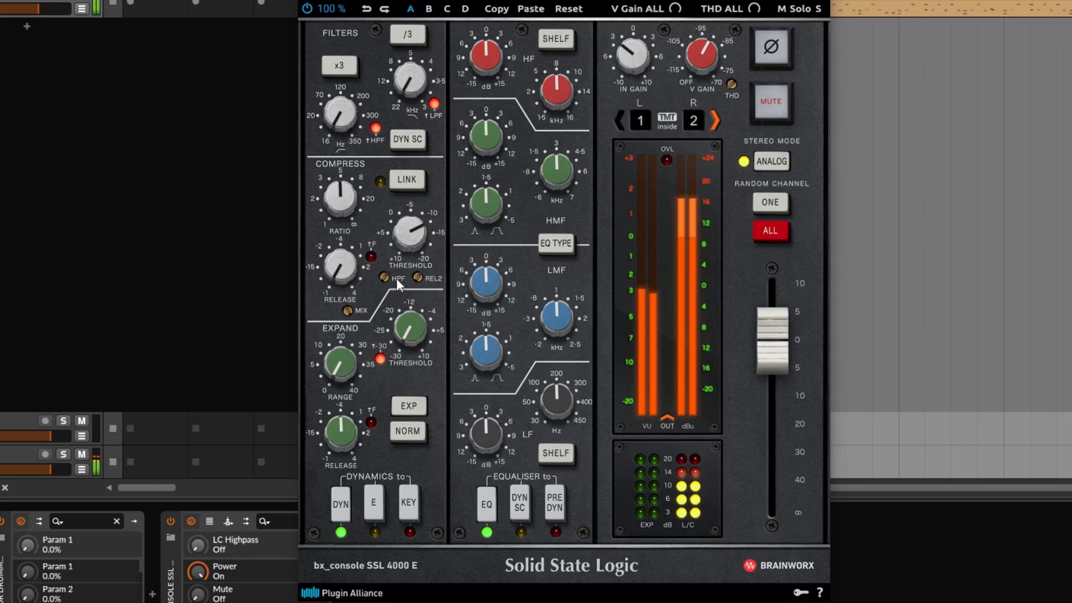
pyautogui.moveTo(385, 278); pyautogui.dragTo(378, 219)
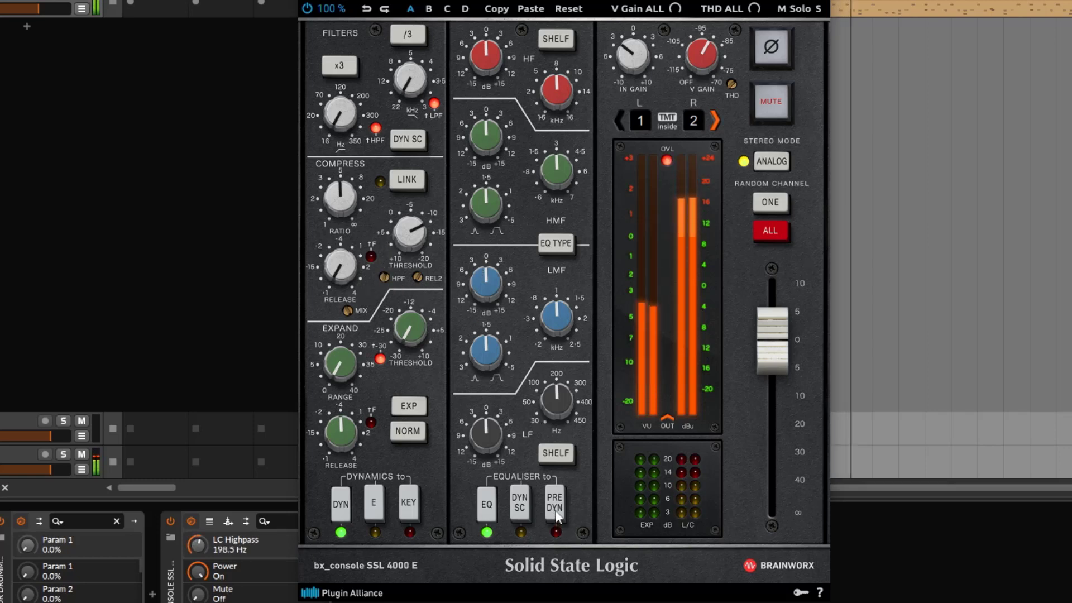
# Step: Send the equaliser to the dynamics side chain and cut its LF gain to about -11.2 dB with the compressor's HPF off
pyautogui.click(523, 513)
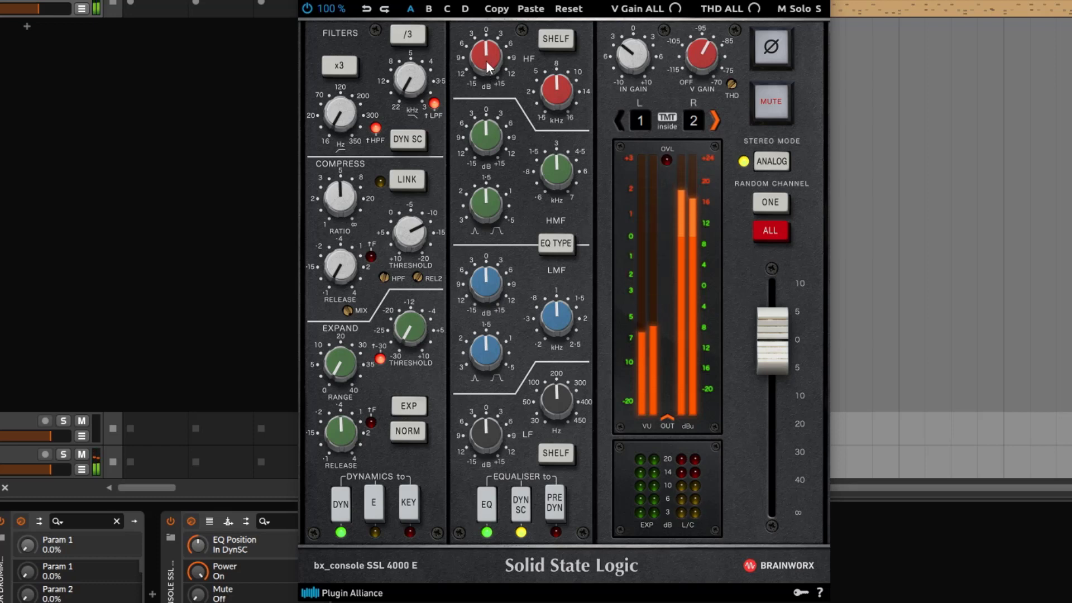
pyautogui.moveTo(494, 410); pyautogui.dragTo(497, 438)
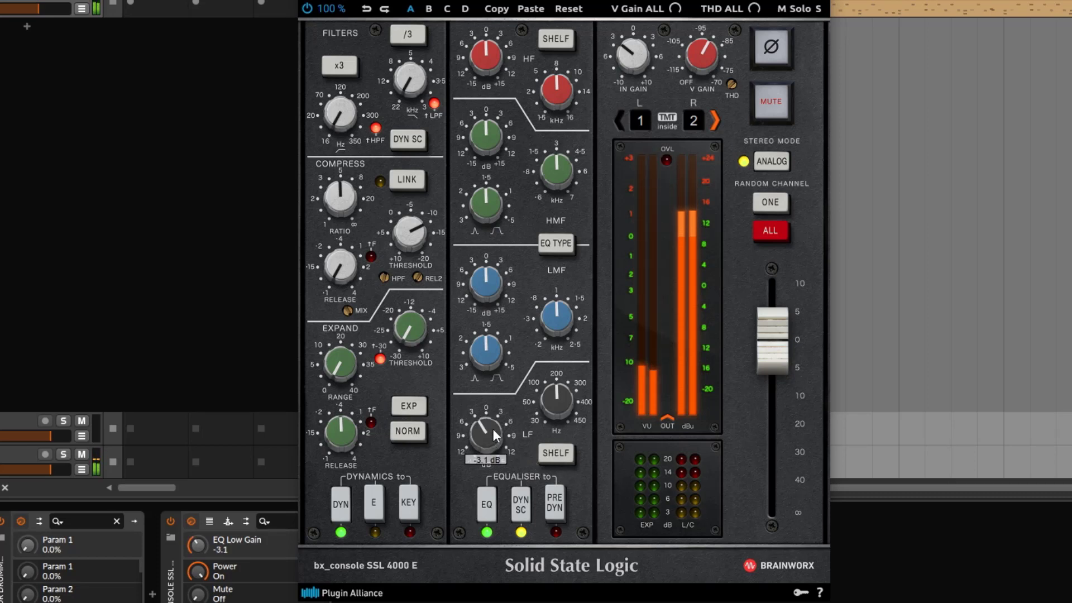
pyautogui.moveTo(494, 429); pyautogui.dragTo(495, 432)
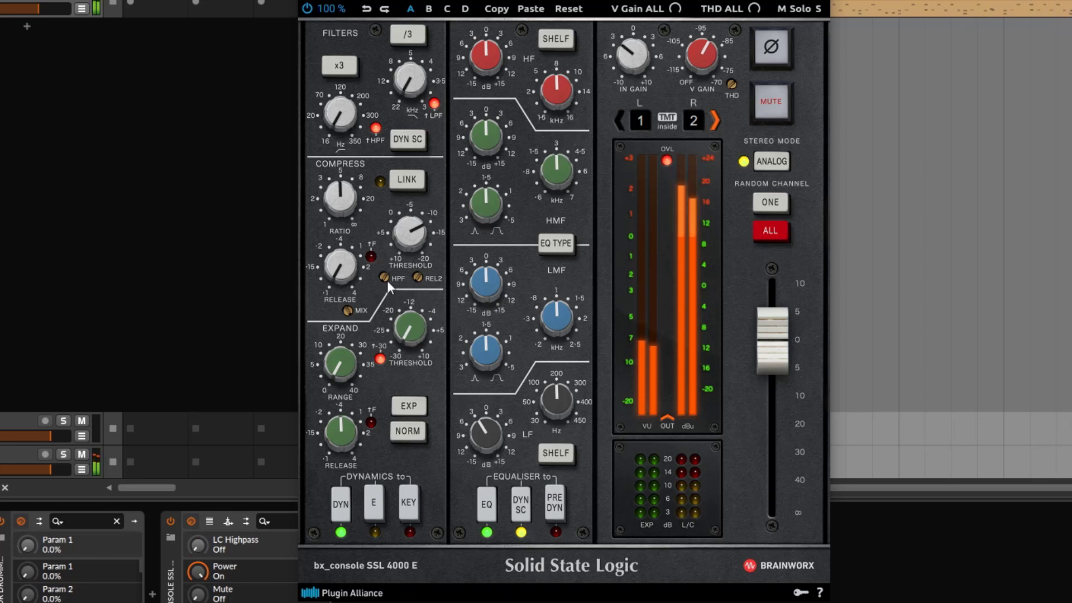
pyautogui.moveTo(491, 430); pyautogui.dragTo(508, 478)
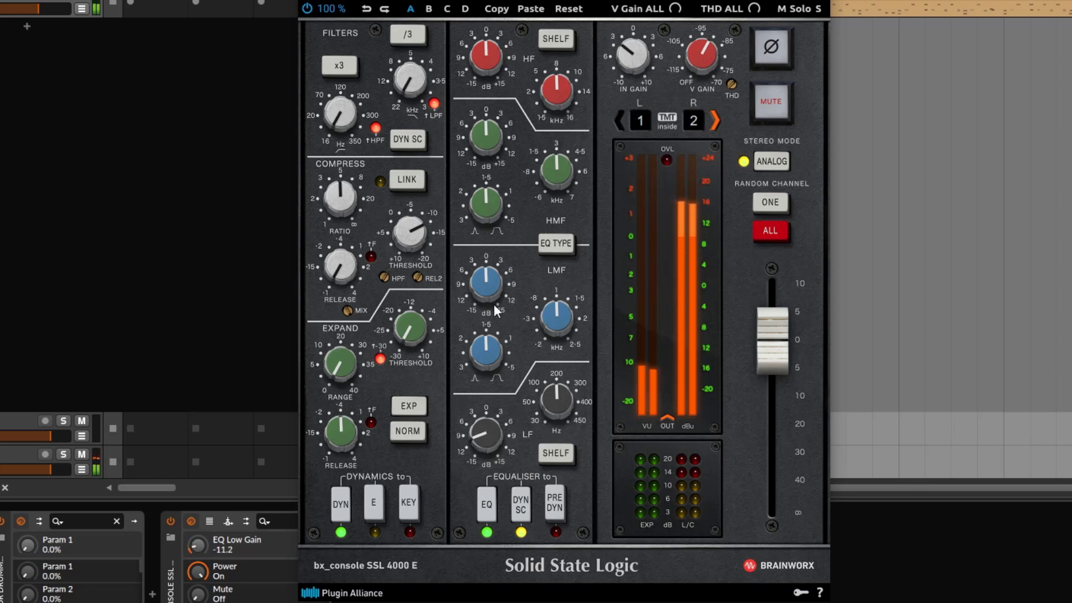
# Step: Boost the HMF and HF gains of the equaliser feeding the dynamics side chain
pyautogui.click(480, 146)
pyautogui.moveTo(480, 146); pyautogui.dragTo(479, 166)
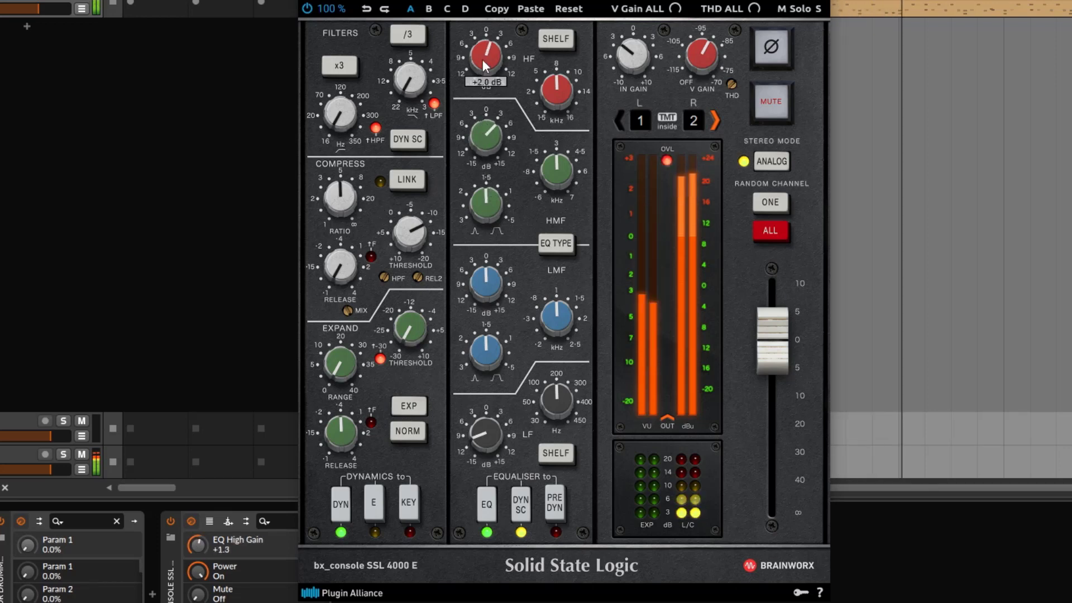
pyautogui.moveTo(483, 59); pyautogui.dragTo(483, 50)
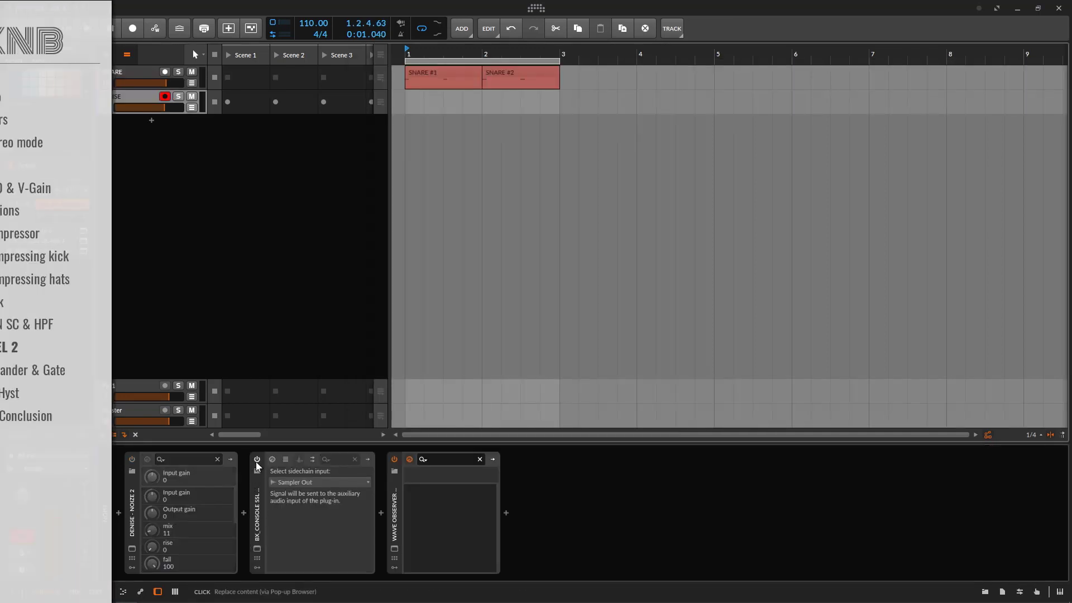
# Step: Open the bx_console SSL 4000 E on the NOISE track to inspect the compressor's REL2 control, and close it again
pyautogui.click(257, 549)
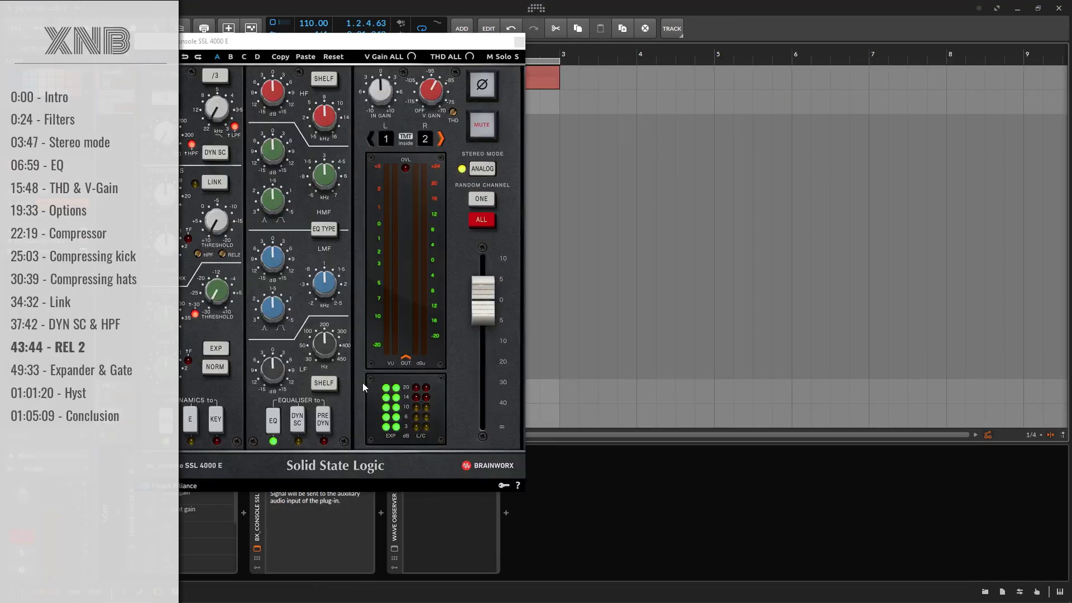
pyautogui.click(223, 260)
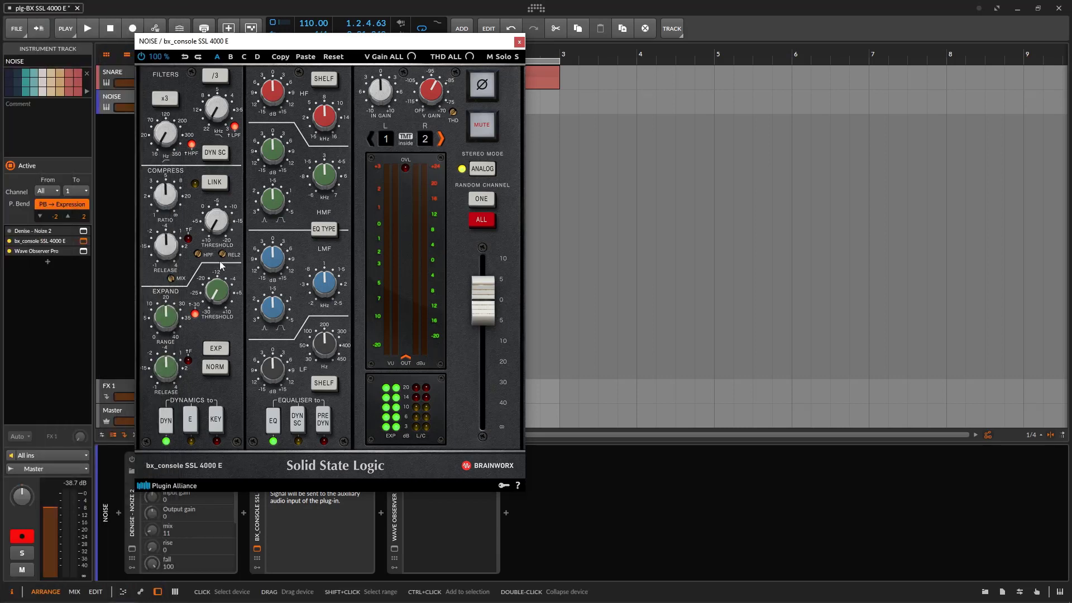
pyautogui.click(519, 43)
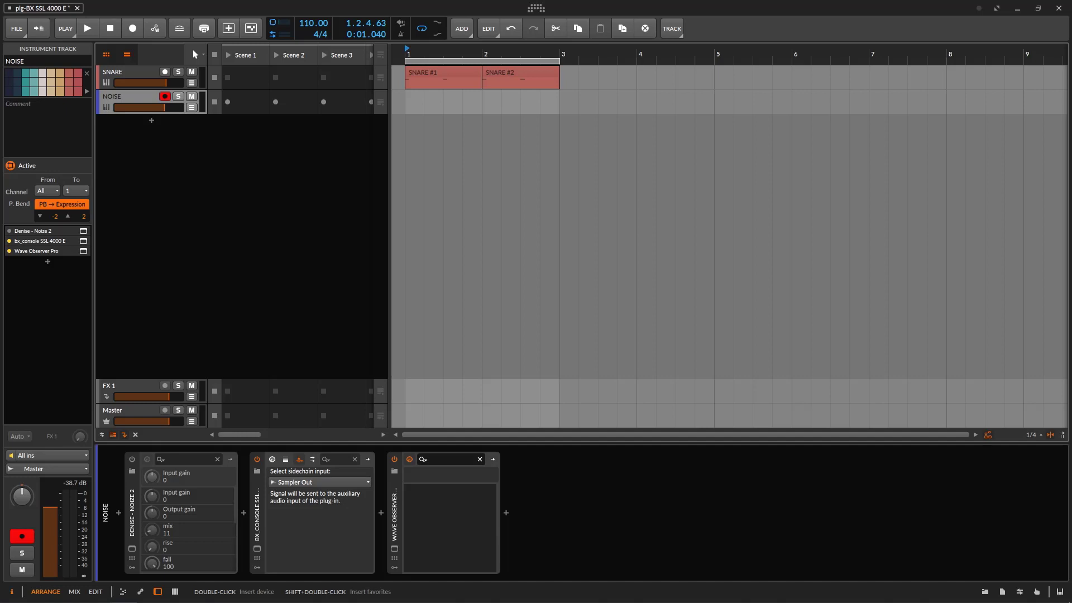
pyautogui.click(257, 549)
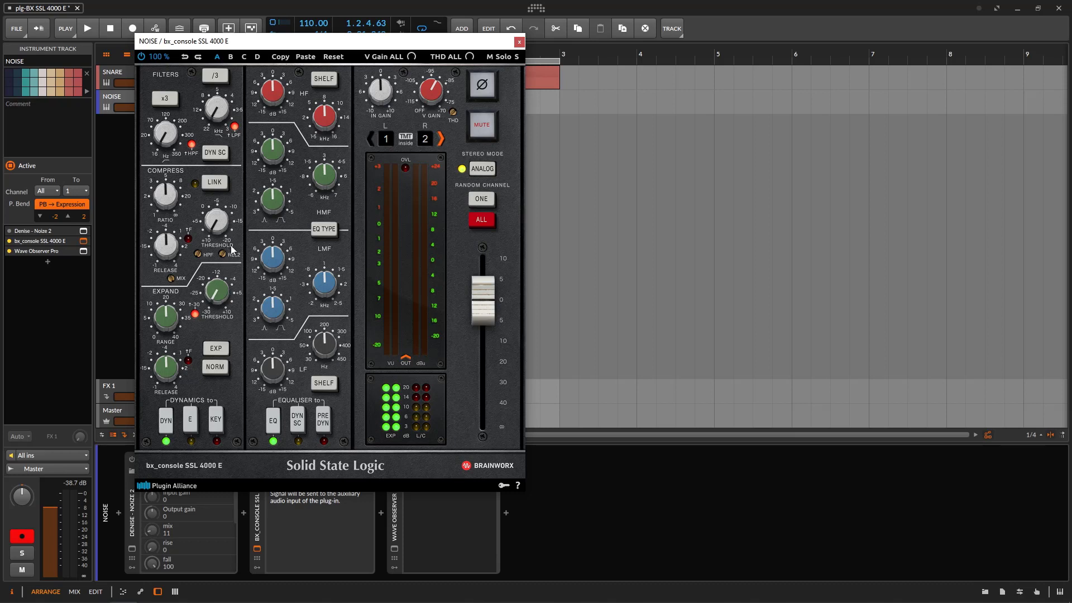
pyautogui.click(519, 43)
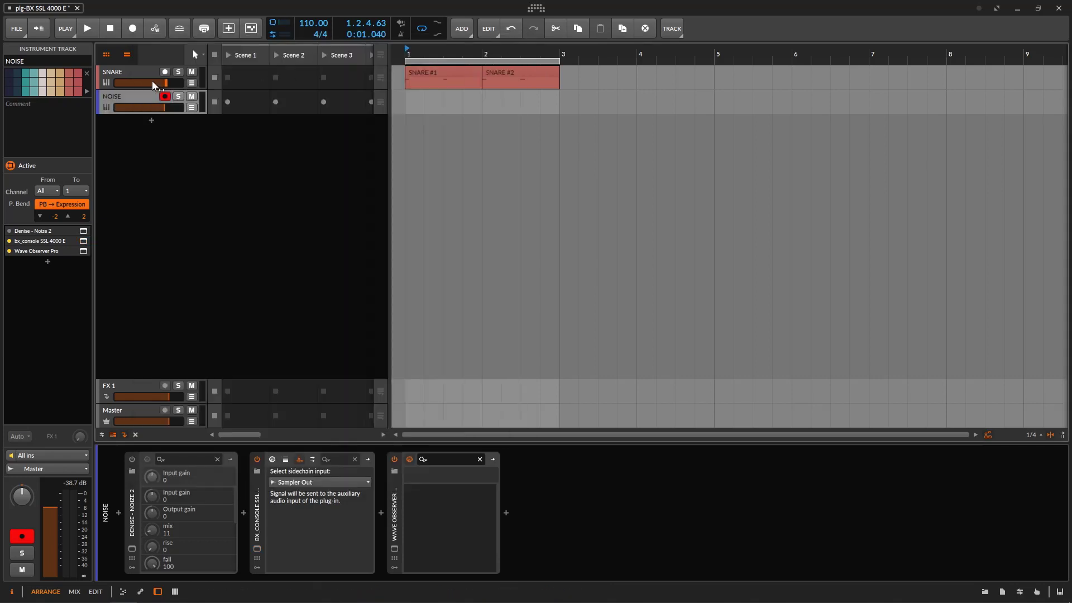
# Step: Play the loop with SNARE and NOISE soloed in turn, display the noise in Wave Observer Pro and clear the solo
pyautogui.click(88, 31)
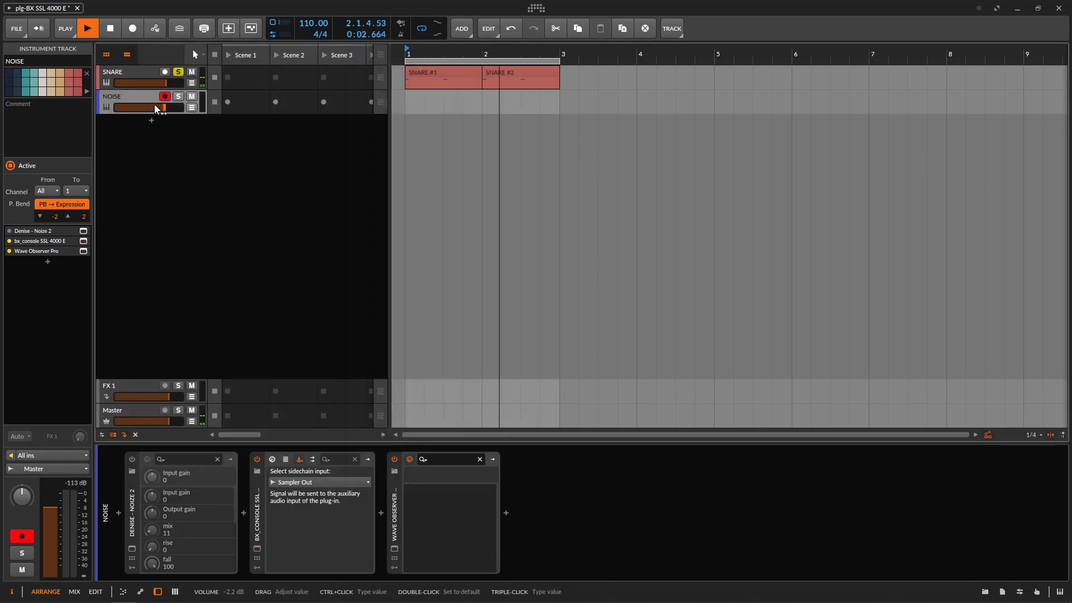
pyautogui.click(178, 96)
pyautogui.click(178, 72)
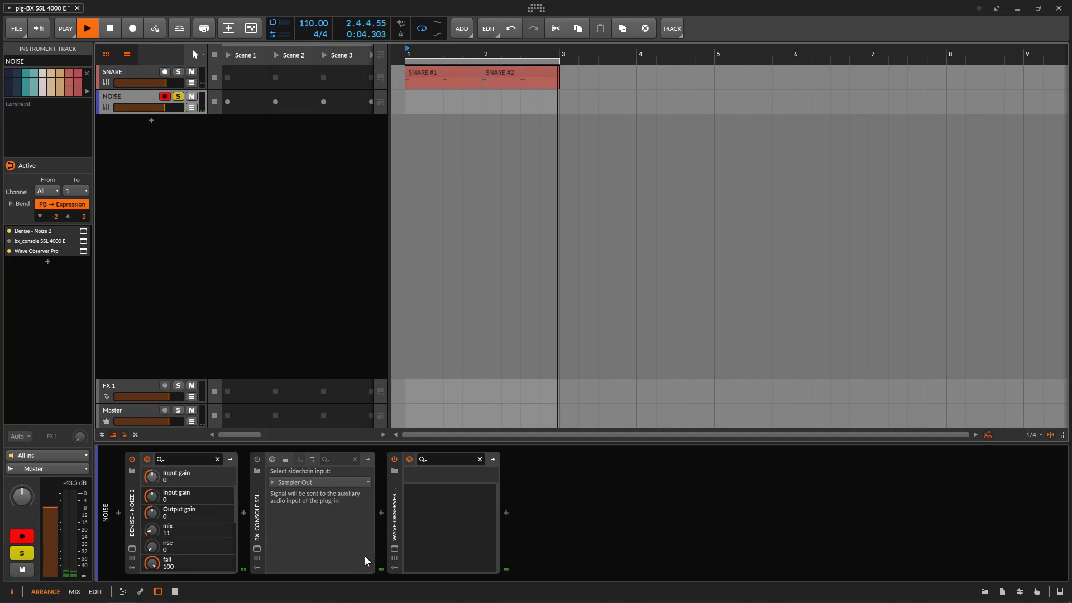
pyautogui.click(395, 549)
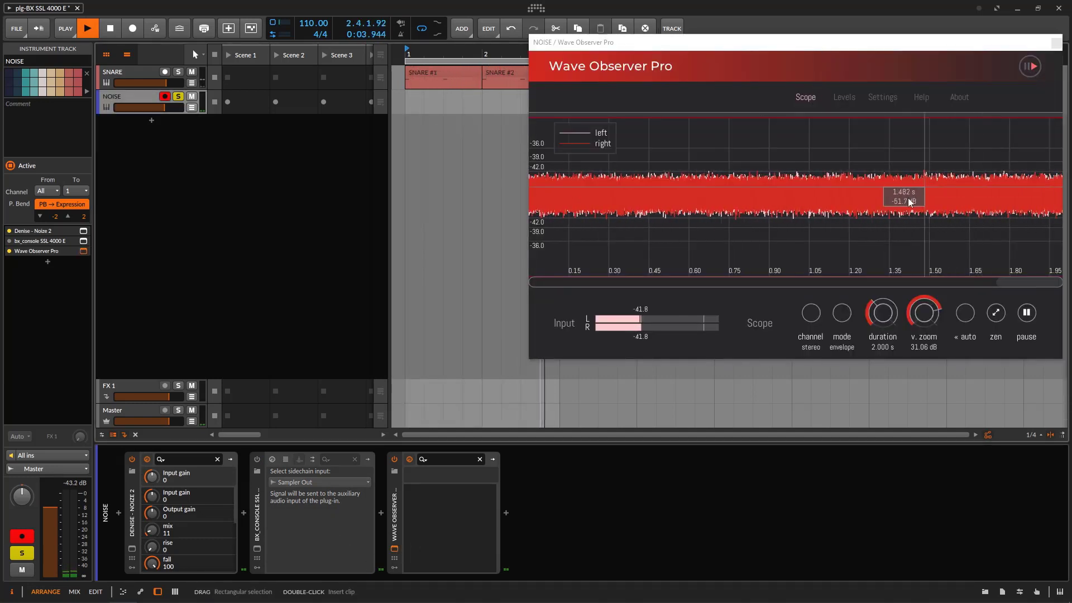
pyautogui.press('s')
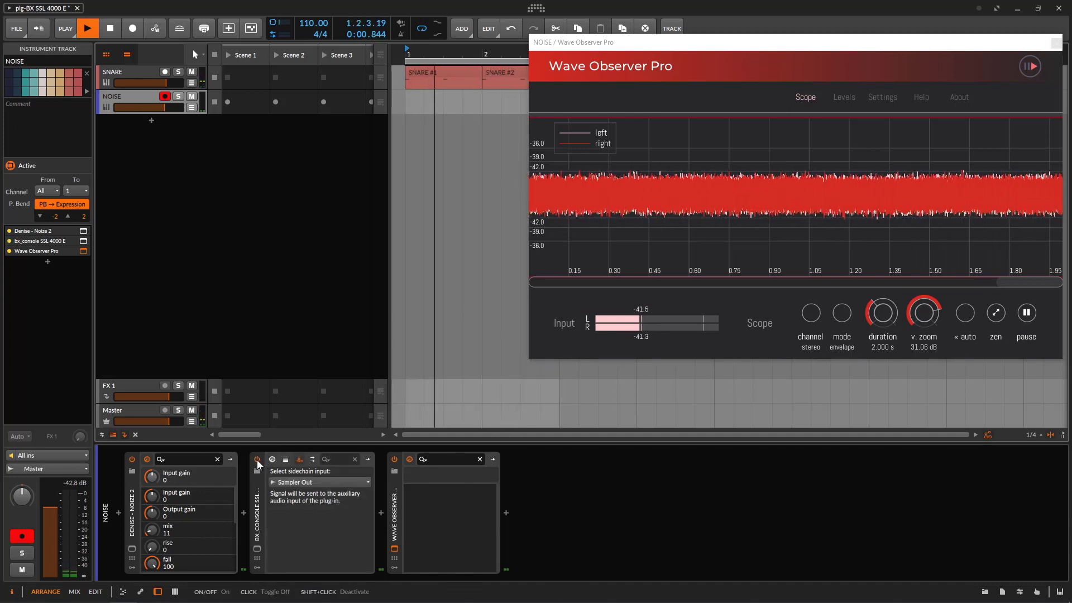
# Step: Open the NOISE track's bx_console beside the scope, show the SNARE source track and switch the dynamics to the external KEY input
pyautogui.click(259, 548)
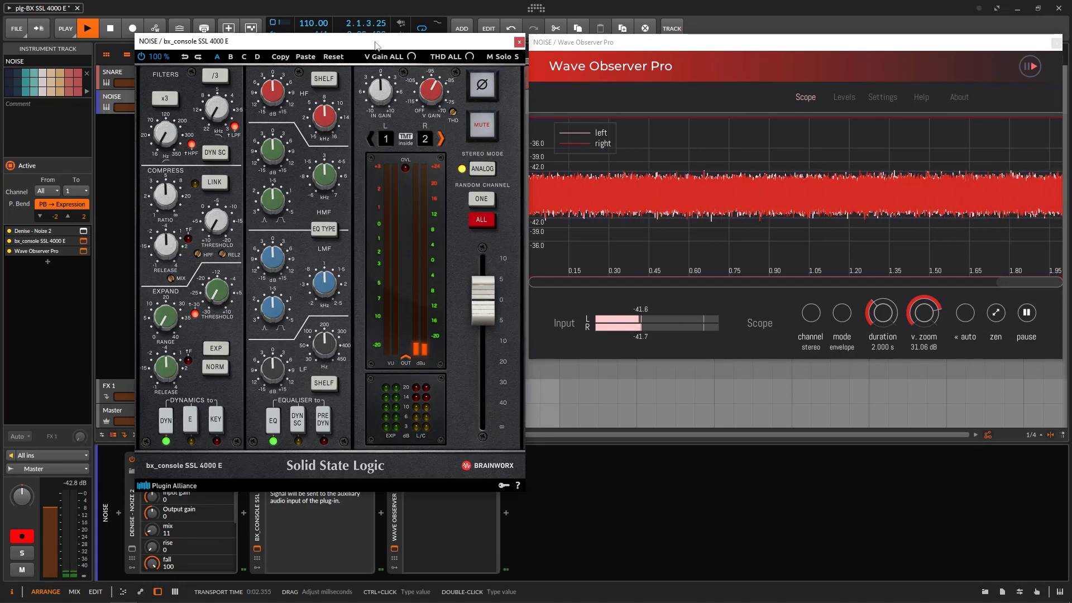
pyautogui.moveTo(375, 45); pyautogui.dragTo(773, 151)
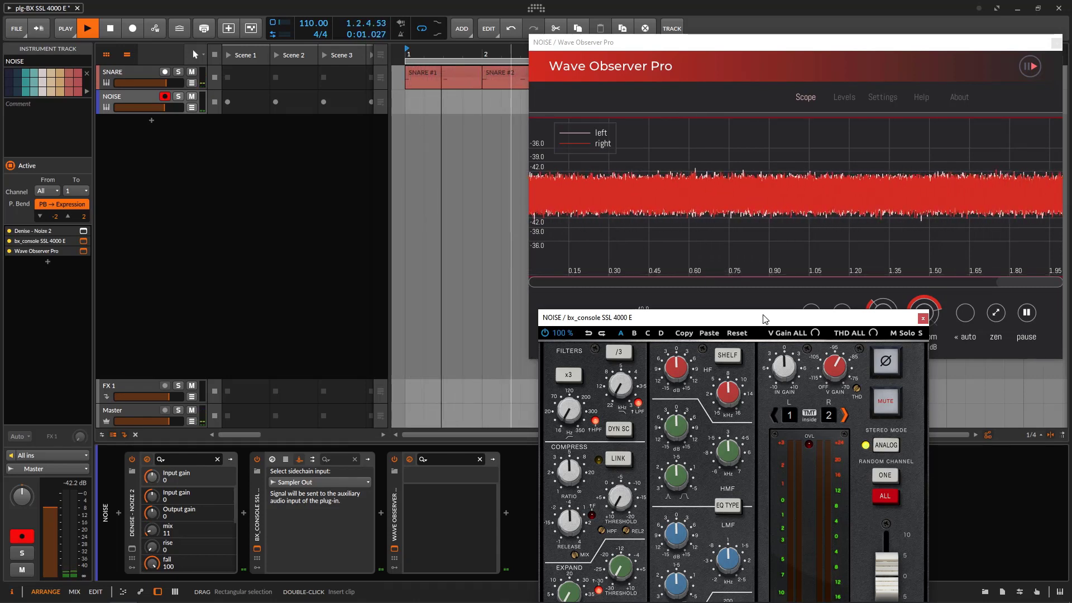
pyautogui.moveTo(765, 319); pyautogui.dragTo(766, 317)
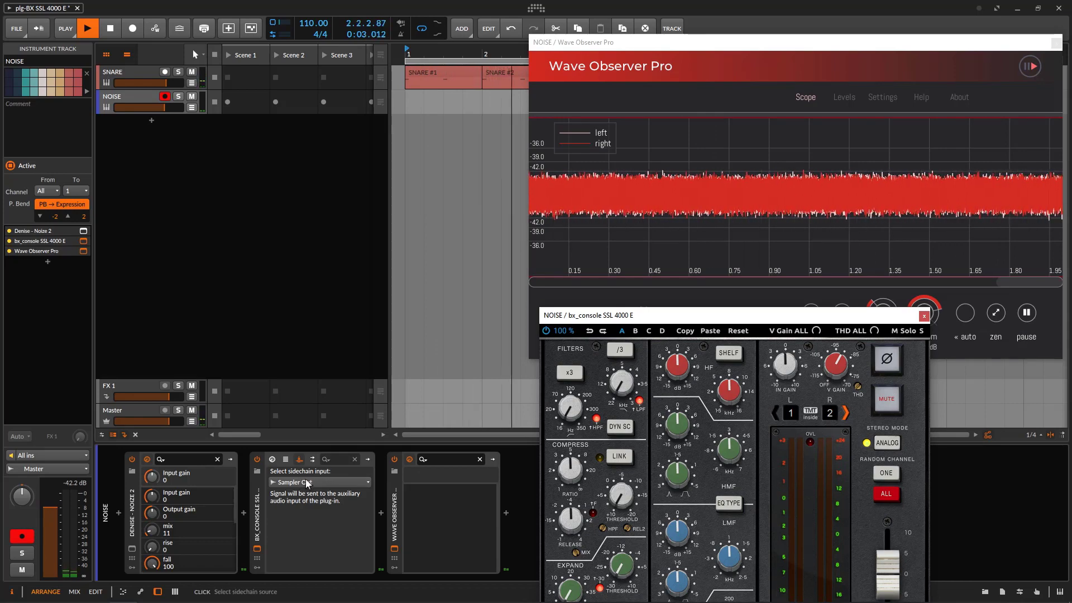
pyautogui.click(140, 73)
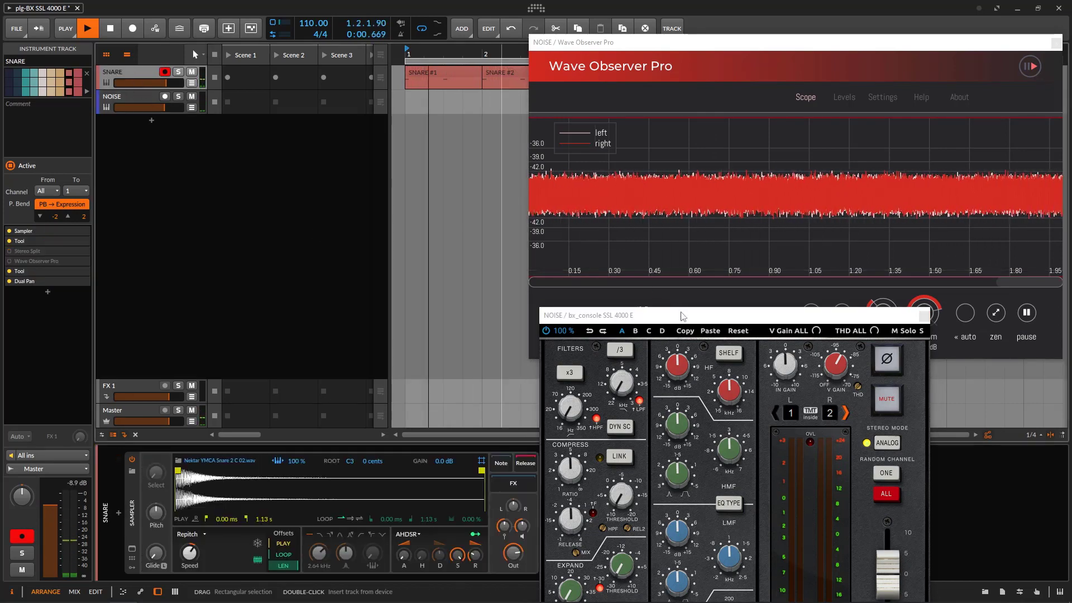
pyautogui.moveTo(683, 317); pyautogui.dragTo(278, 44)
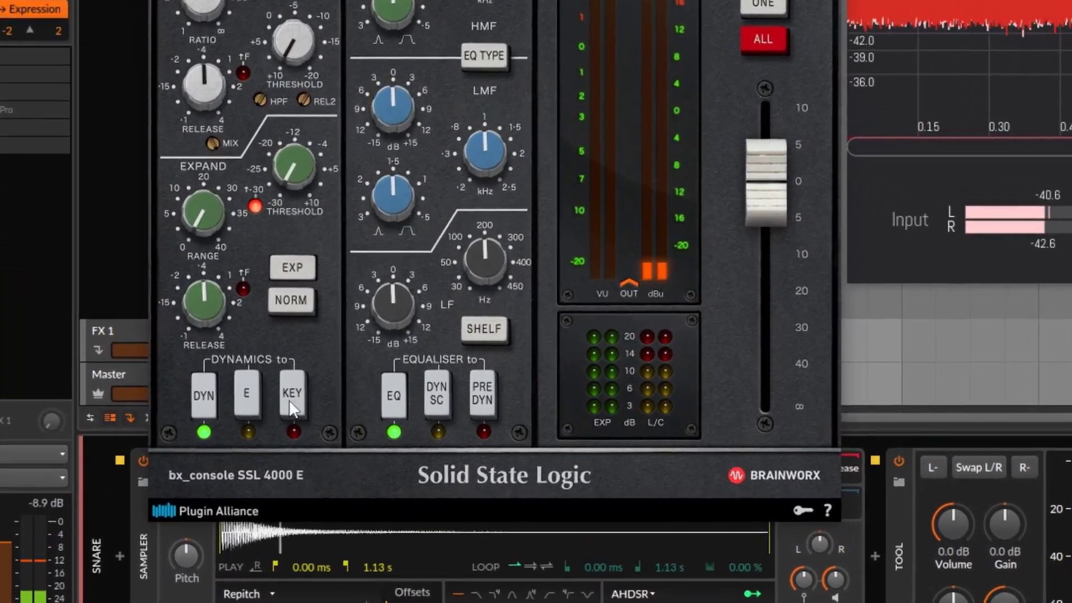
pyautogui.click(292, 397)
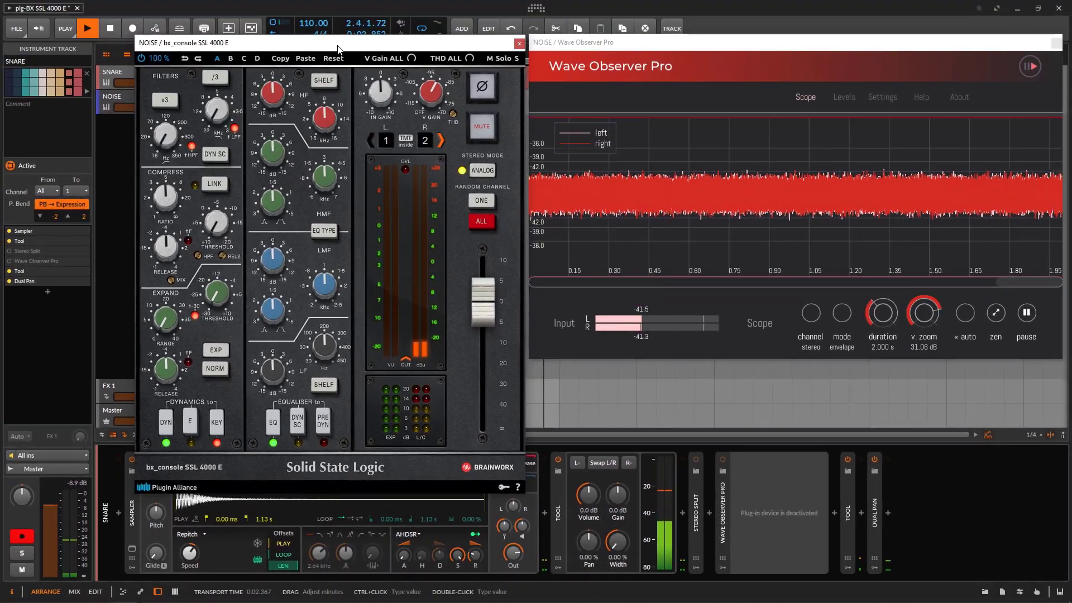
pyautogui.moveTo(338, 49); pyautogui.dragTo(359, 43)
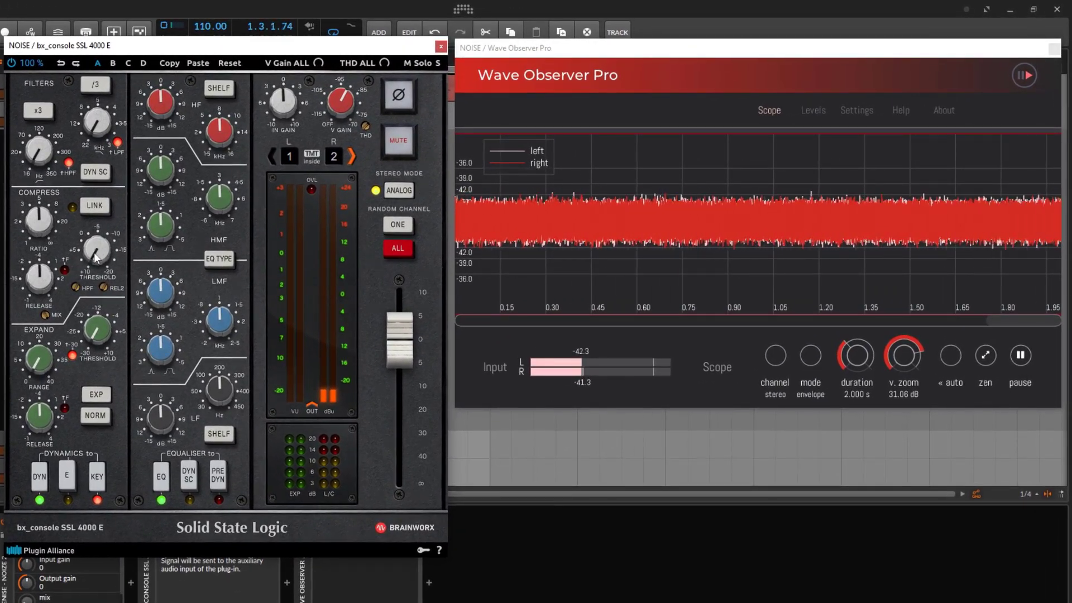
# Step: Set a higher ratio and the shortest release, and lower the compressor threshold to about -11.2 dB, fine-tuning it against the scope
pyautogui.moveTo(102, 252); pyautogui.dragTo(103, 268)
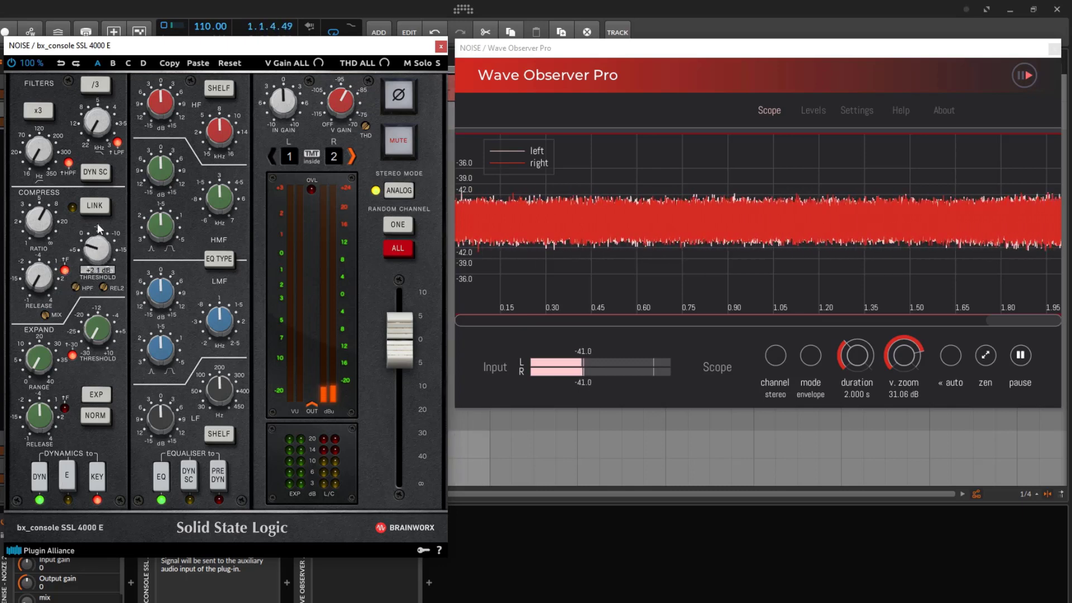
pyautogui.moveTo(96, 217); pyautogui.dragTo(93, 178)
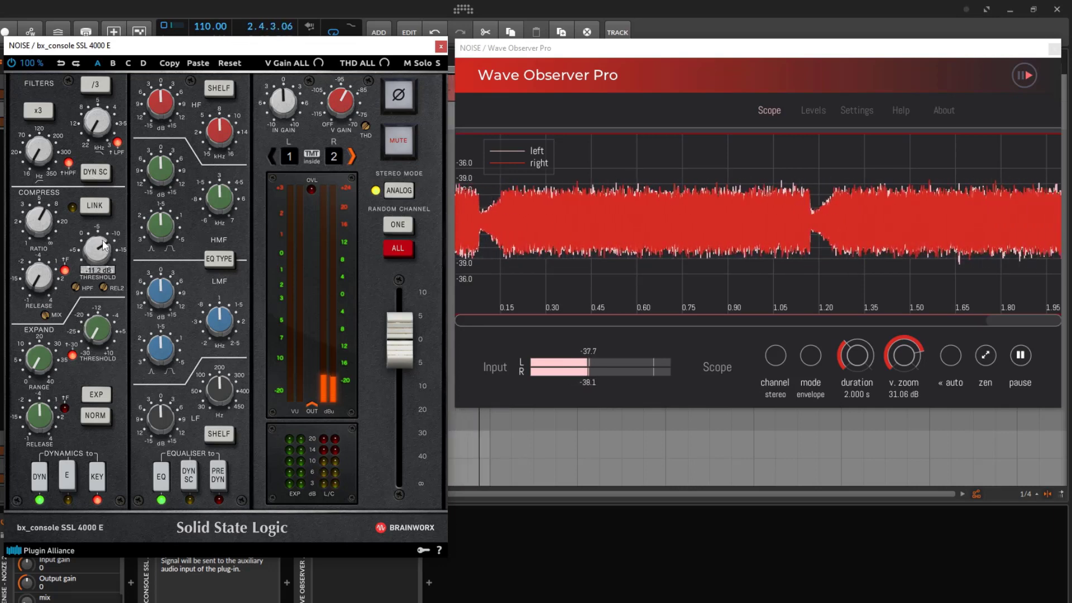
pyautogui.scroll(2, 103, 236)
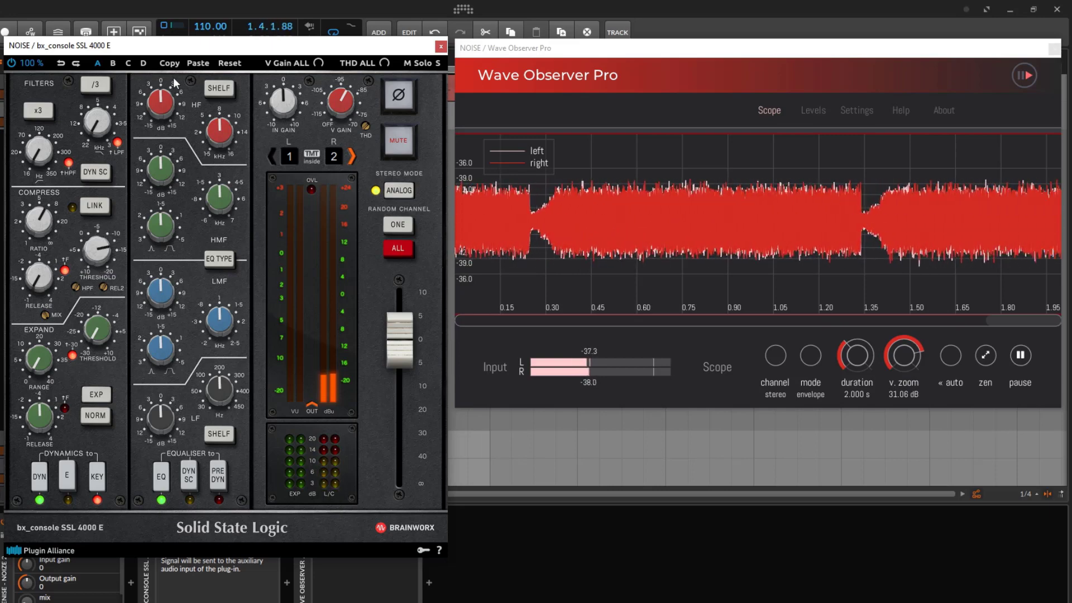
pyautogui.moveTo(167, 50); pyautogui.dragTo(201, 53)
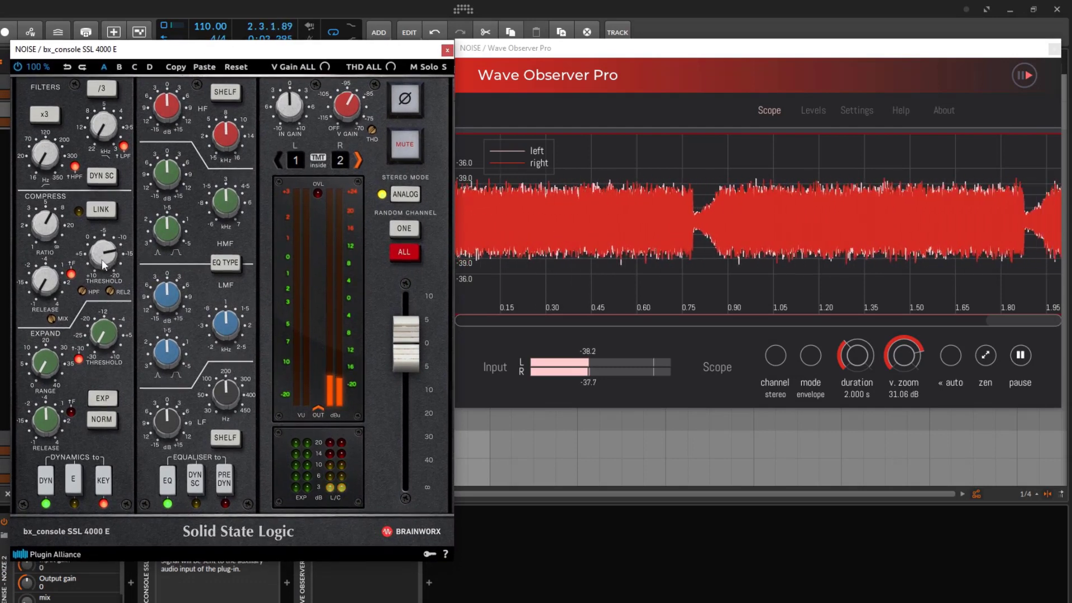
pyautogui.scroll(1, 107, 260)
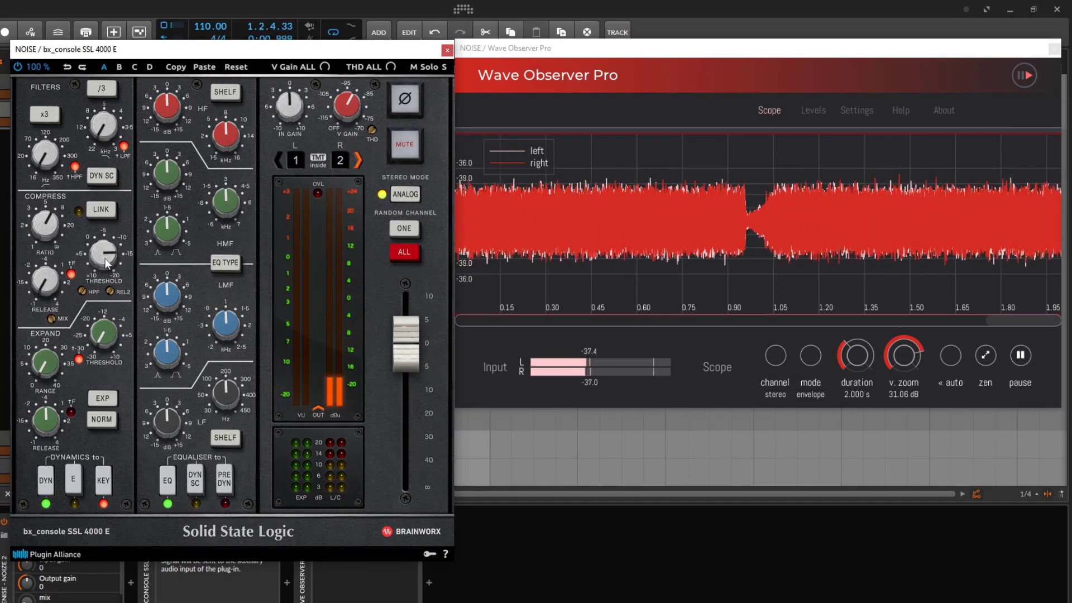
# Step: Compare compressor release times on the scope, trying about 0.29 s, returning to the minimum and lengthening it to about 0.42 s
pyautogui.moveTo(809, 243)
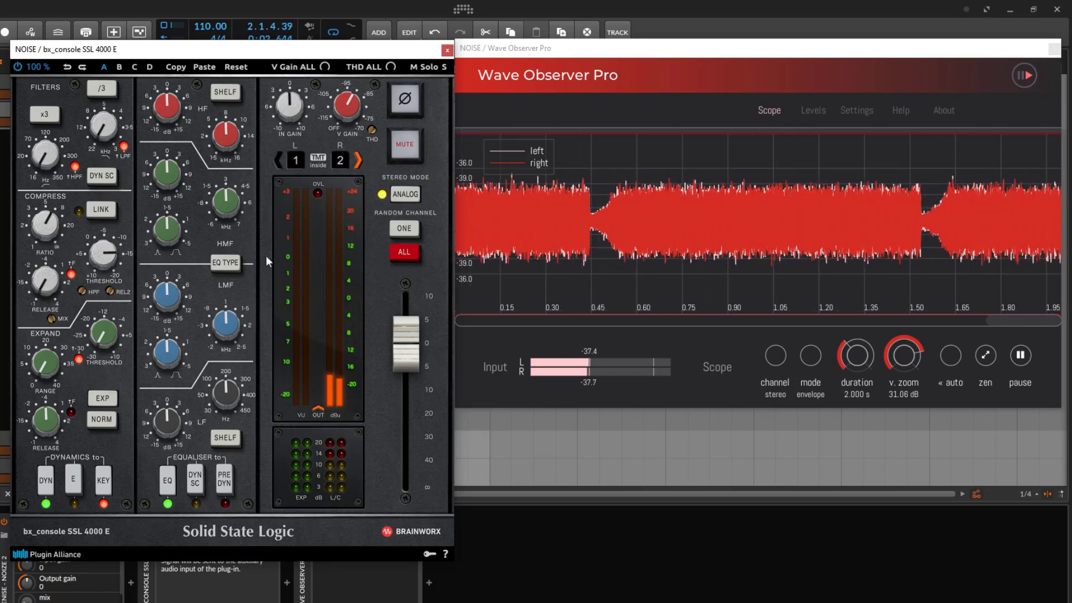
pyautogui.moveTo(603, 163)
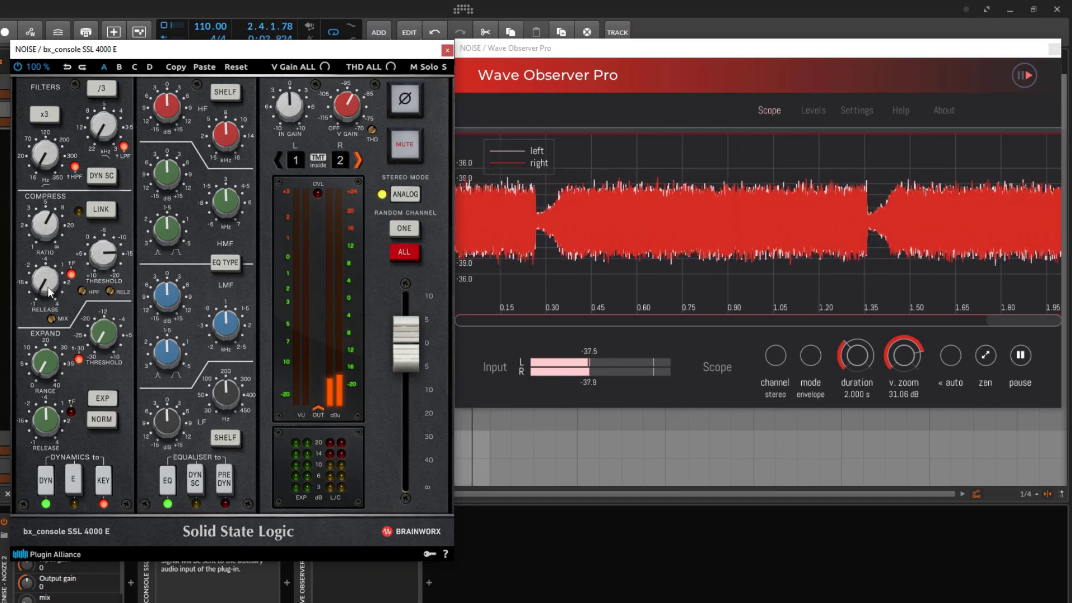
pyautogui.moveTo(49, 281)
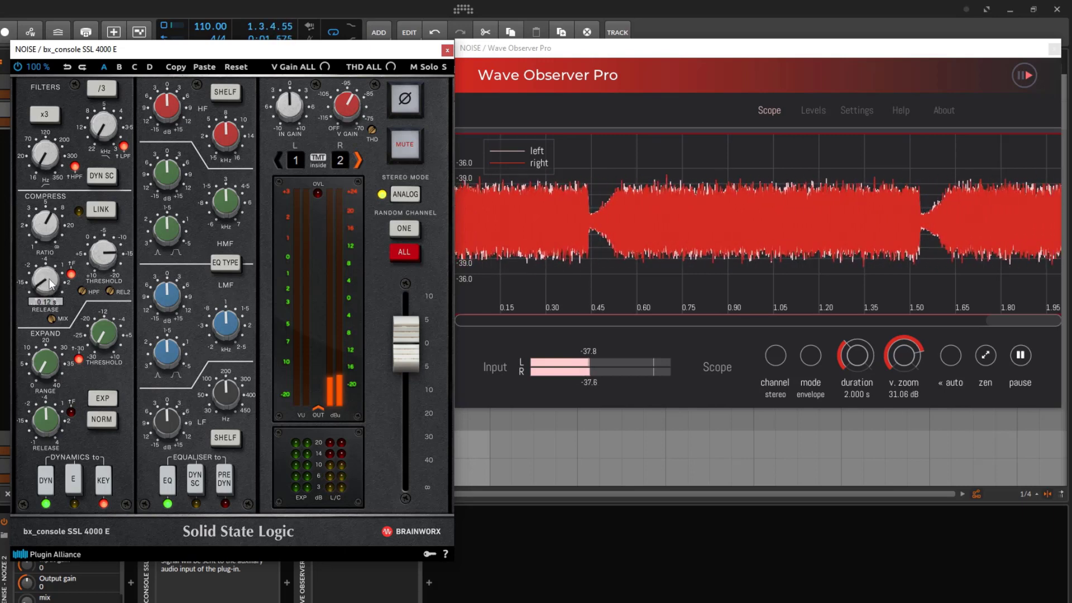
pyautogui.moveTo(49, 281); pyautogui.dragTo(45, 239)
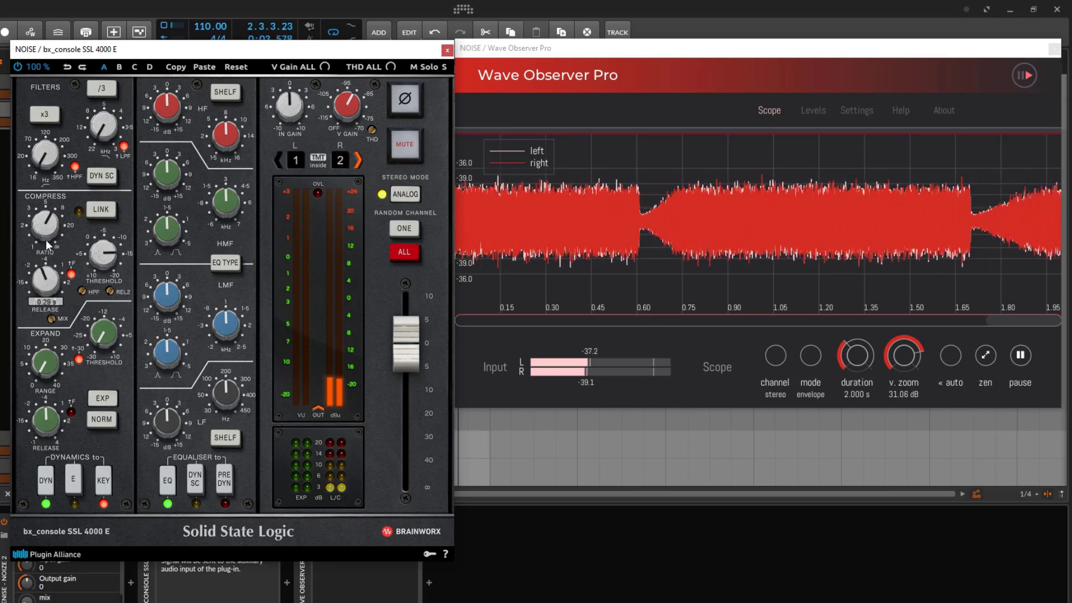
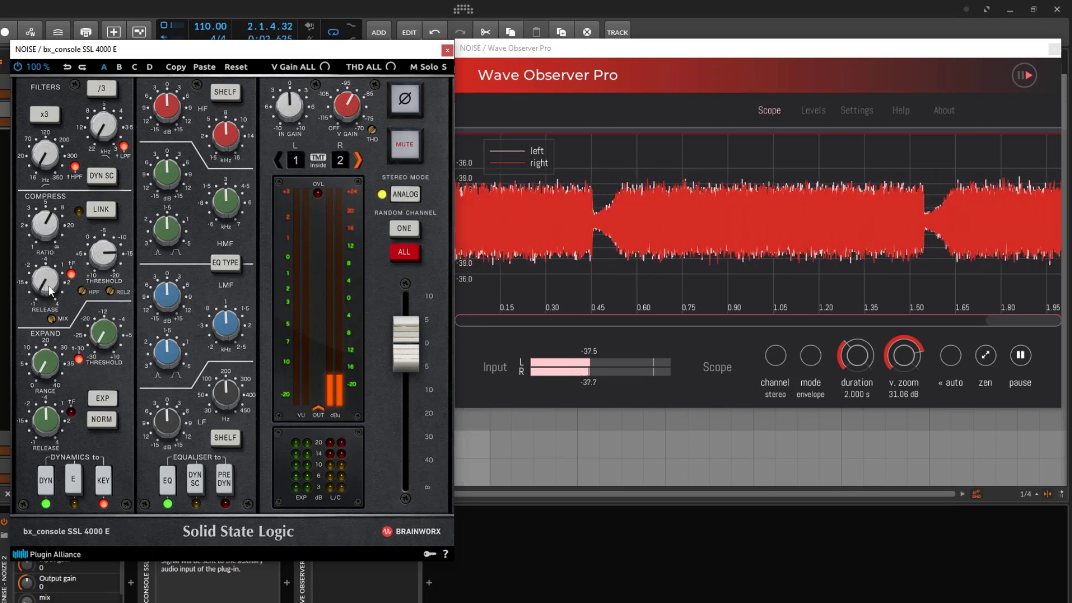
pyautogui.moveTo(48, 286); pyautogui.dragTo(48, 276)
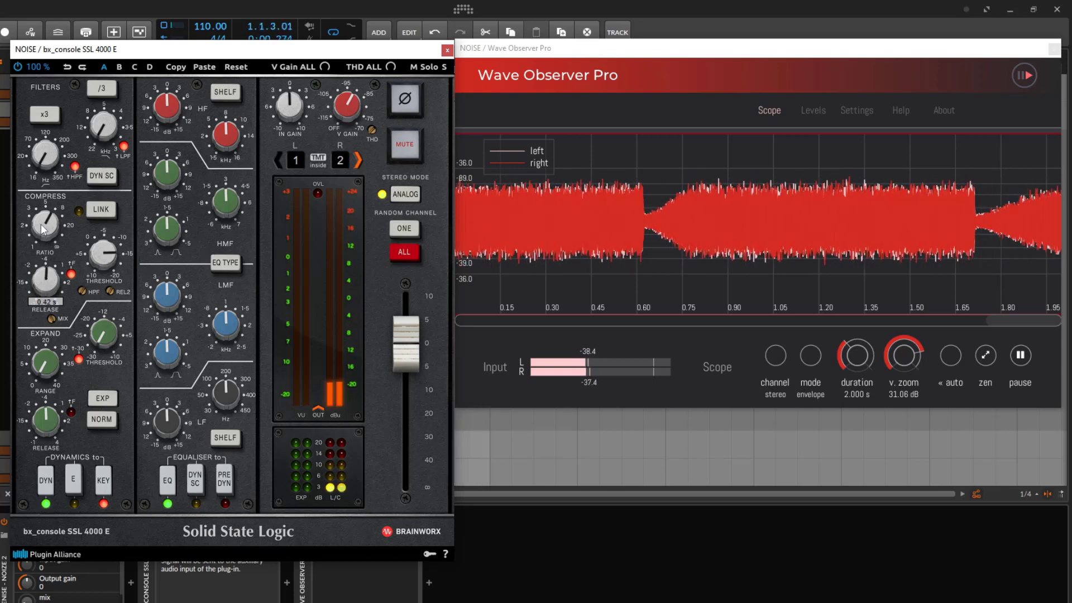
# Step: Set the compressor release to its minimum and raise REL2 to about 72.6 %, watching the noise recovery on the scope
pyautogui.moveTo(41, 217); pyautogui.dragTo(43, 217)
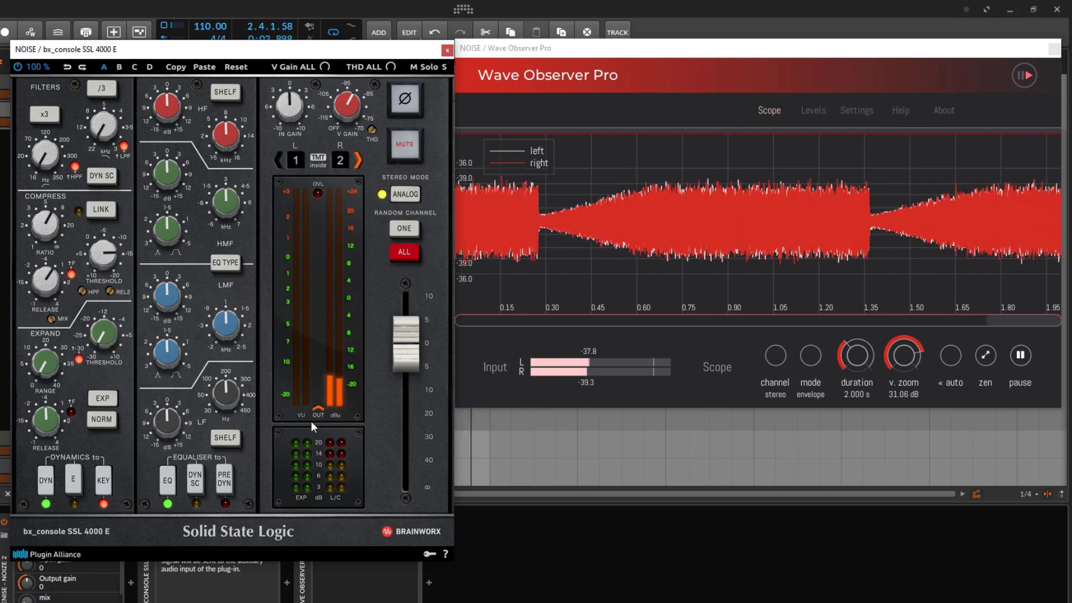
pyautogui.moveTo(52, 307)
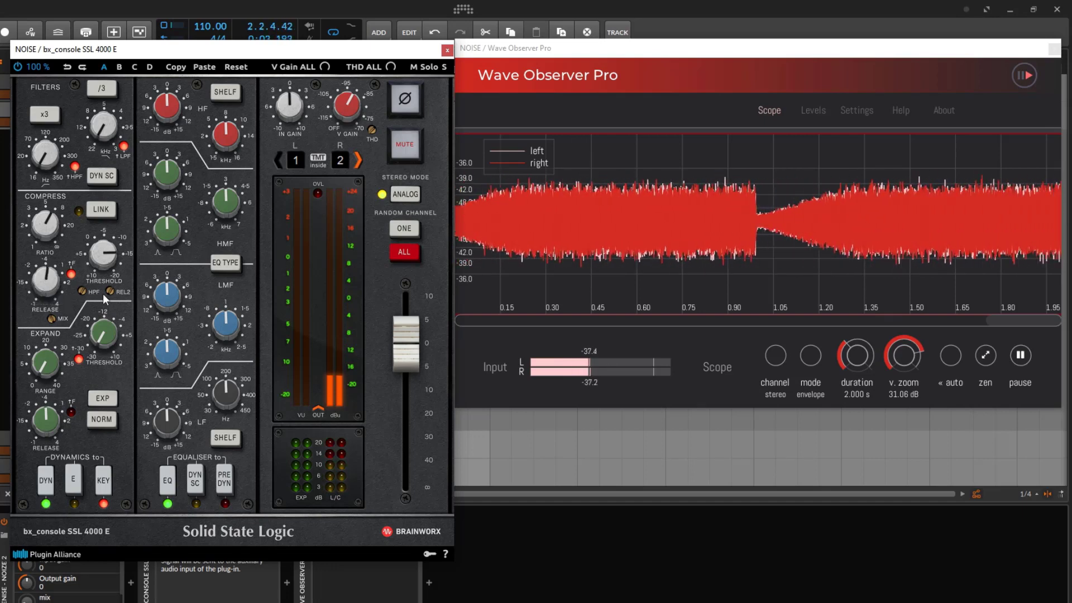
pyautogui.moveTo(47, 285)
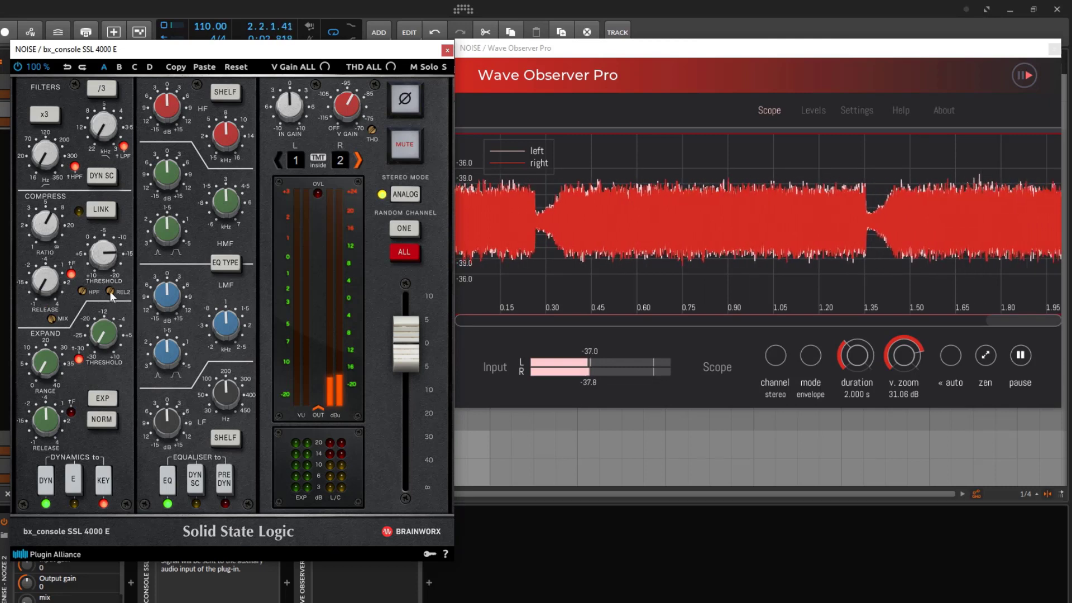
pyautogui.moveTo(111, 291)
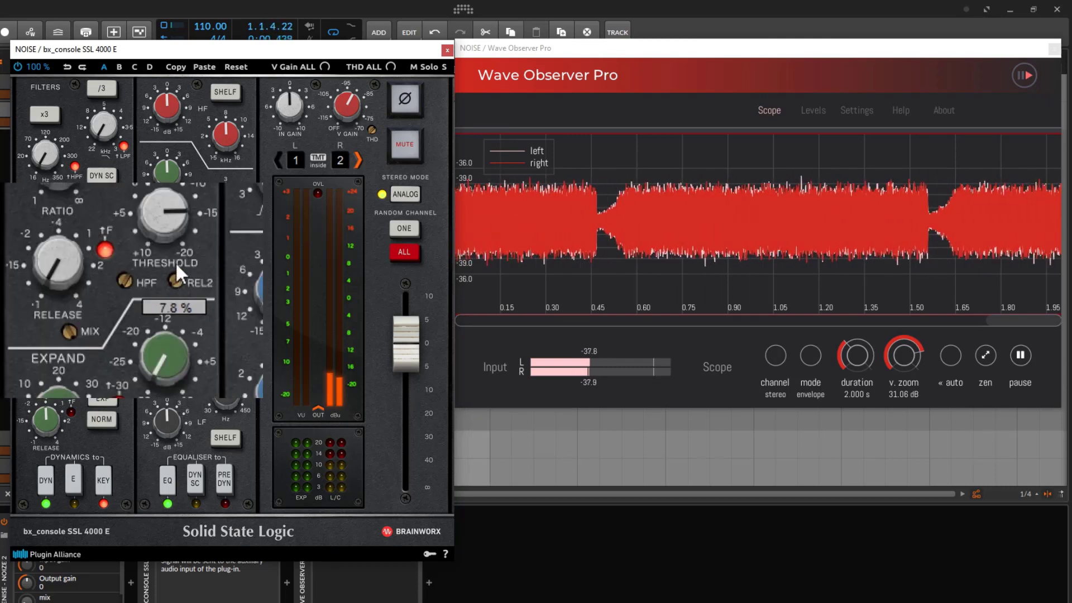
pyautogui.moveTo(176, 201)
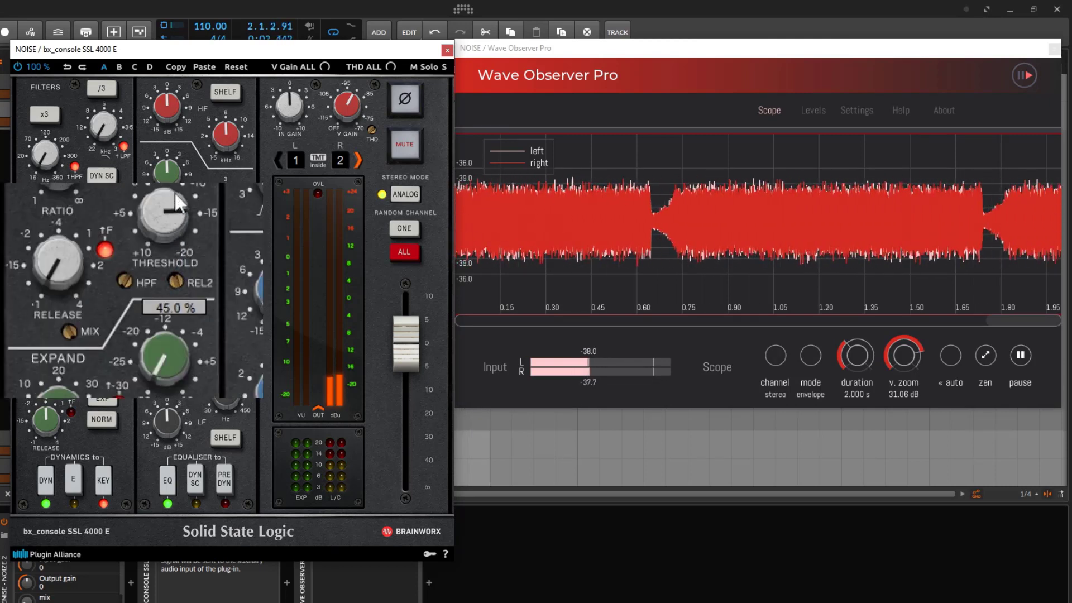
pyautogui.moveTo(174, 191); pyautogui.dragTo(185, 178)
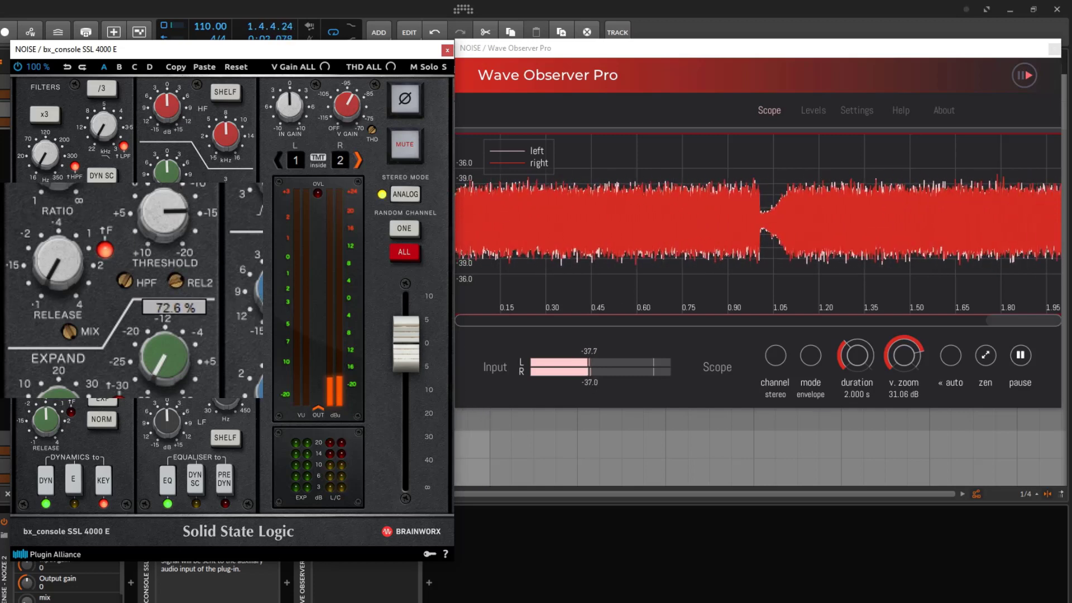
# Step: Compare longer compressor releases on the scope, trying about 1.82 s and longer, and return to about 0.4 s
pyautogui.moveTo(51, 287); pyautogui.dragTo(60, 179)
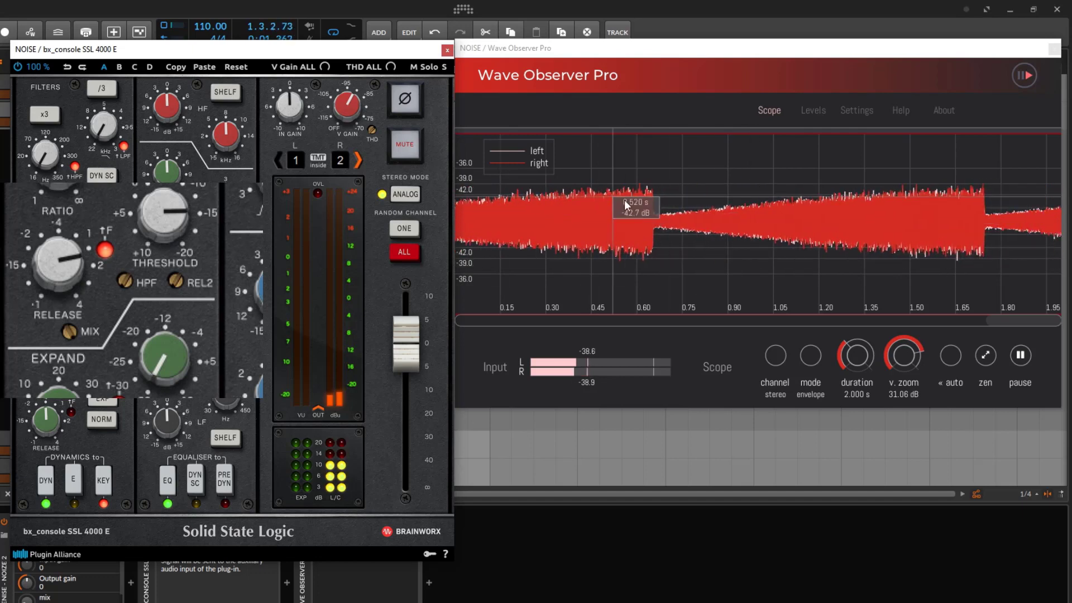
pyautogui.moveTo(59, 251)
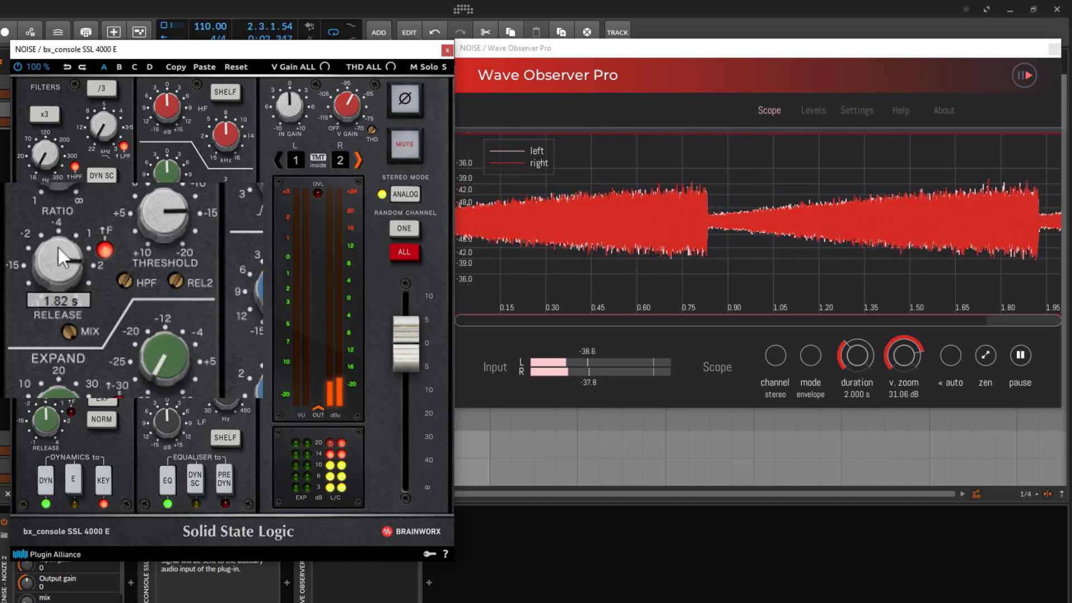
pyautogui.moveTo(58, 247); pyautogui.dragTo(65, 223)
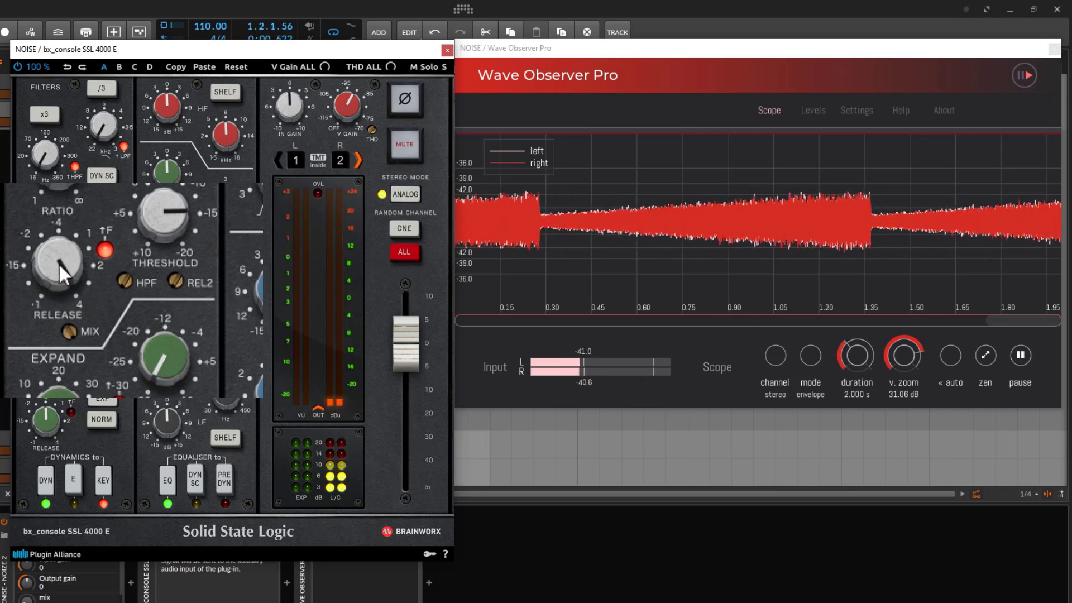
pyautogui.moveTo(59, 263); pyautogui.dragTo(91, 374)
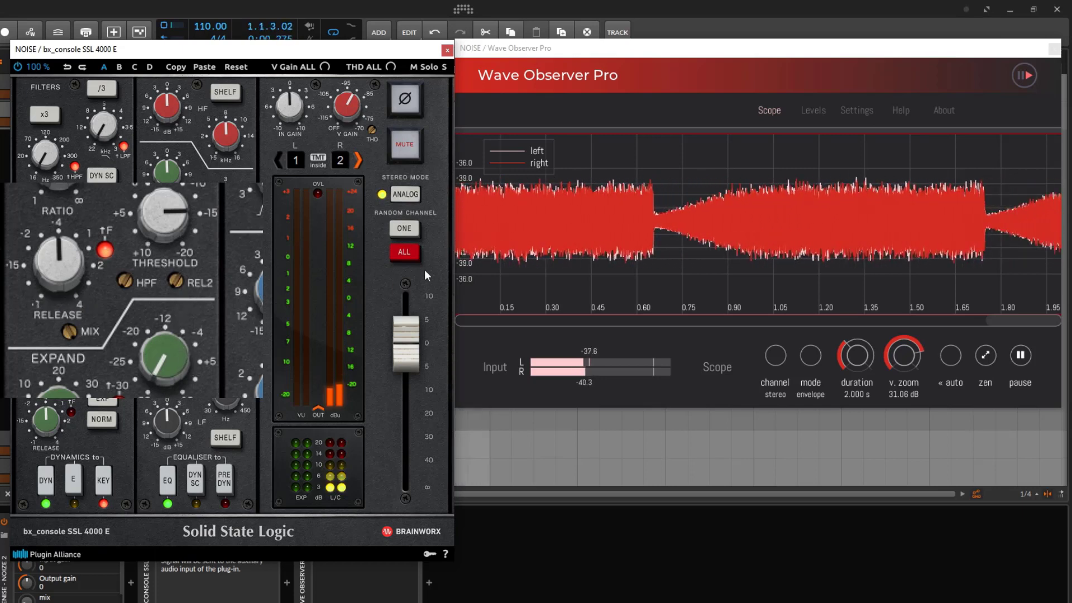
# Step: Raise the compressor's REL2 to 100 % and lengthen the release to about 1.51 s to compare the recovery curves
pyautogui.moveTo(178, 274)
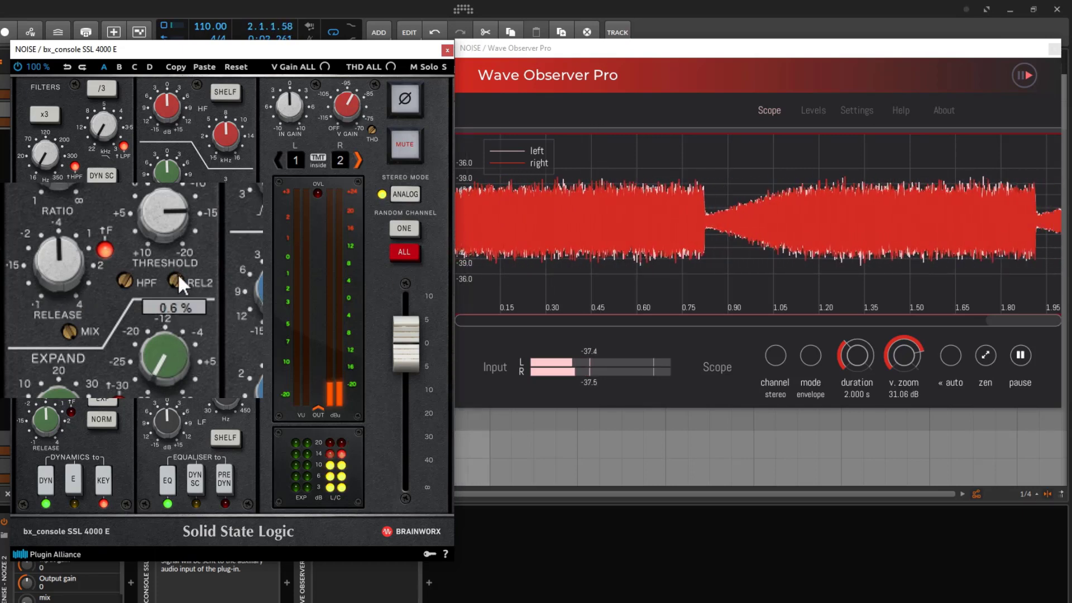
pyautogui.moveTo(178, 273); pyautogui.dragTo(184, 176)
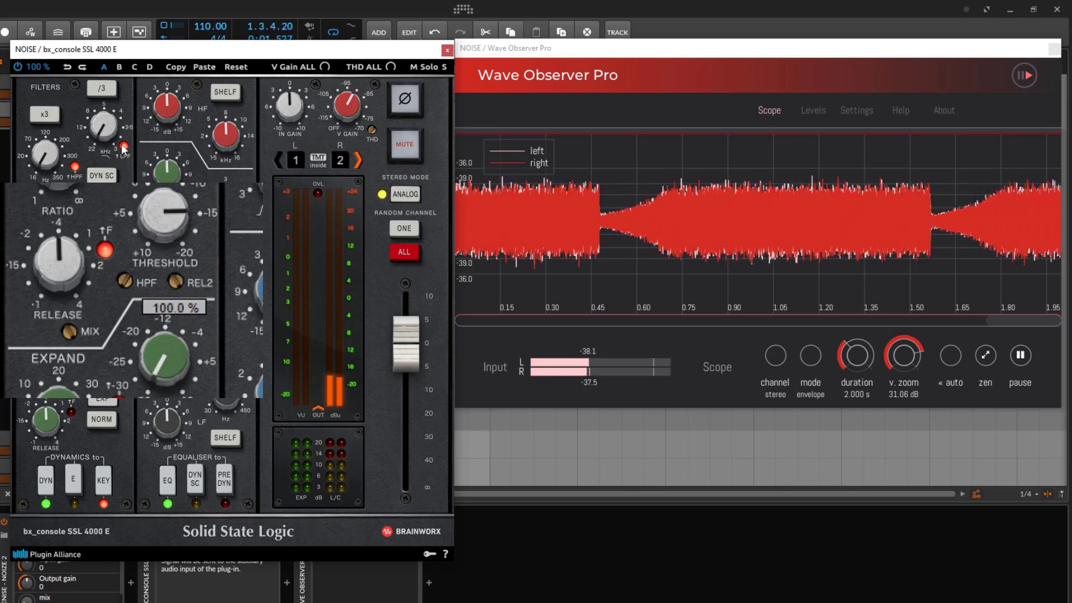
pyautogui.moveTo(35, 263); pyautogui.dragTo(76, 217)
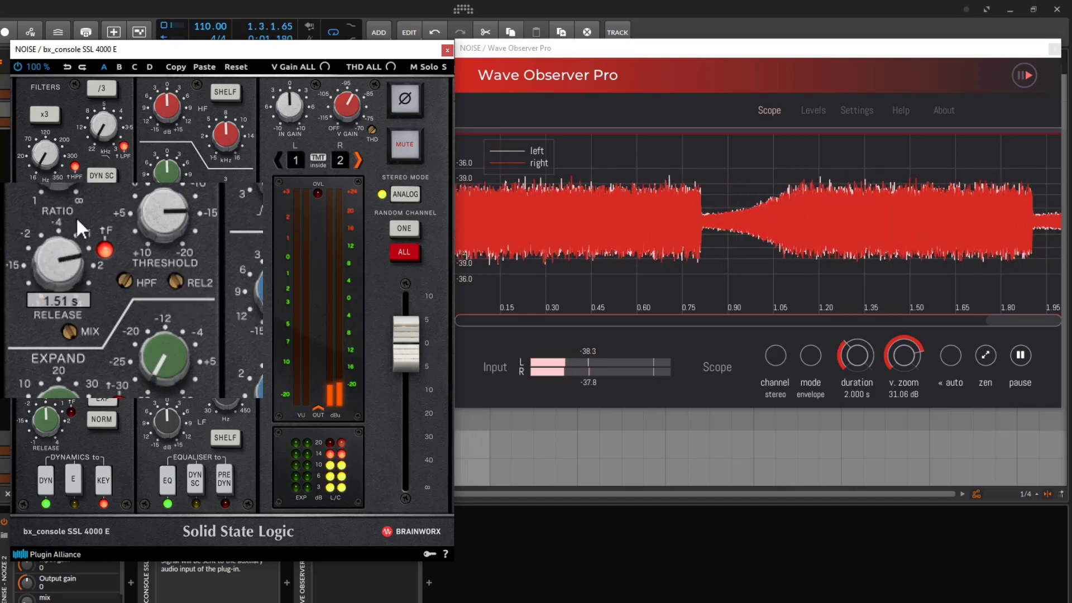
# Step: Compare the long release with REL2 off and on, and shorten the release to about 0.4 s
pyautogui.moveTo(185, 283); pyautogui.dragTo(184, 292)
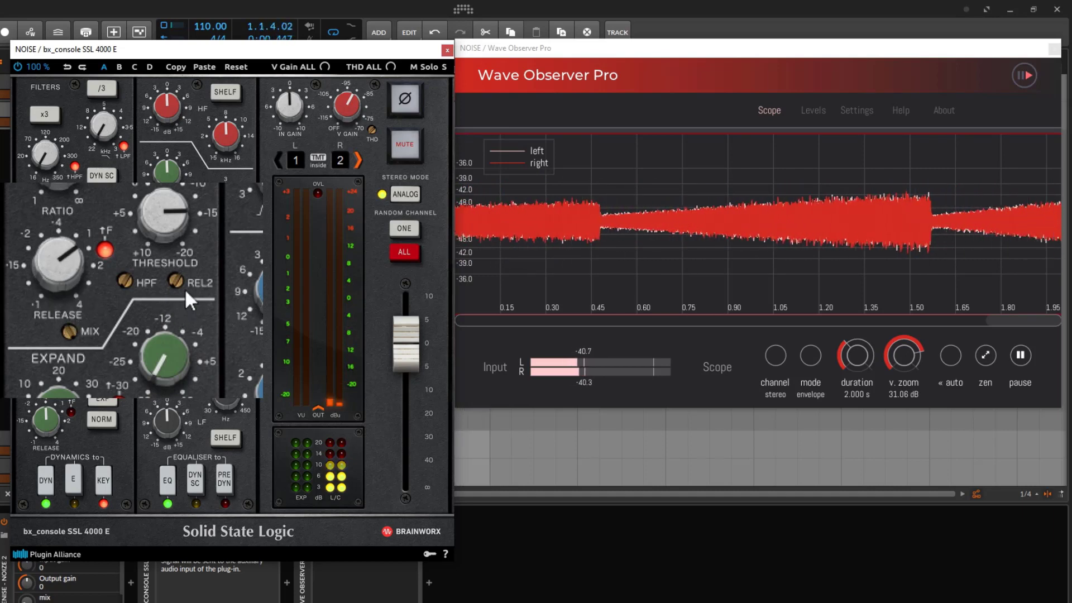
pyautogui.moveTo(177, 281); pyautogui.dragTo(172, 208)
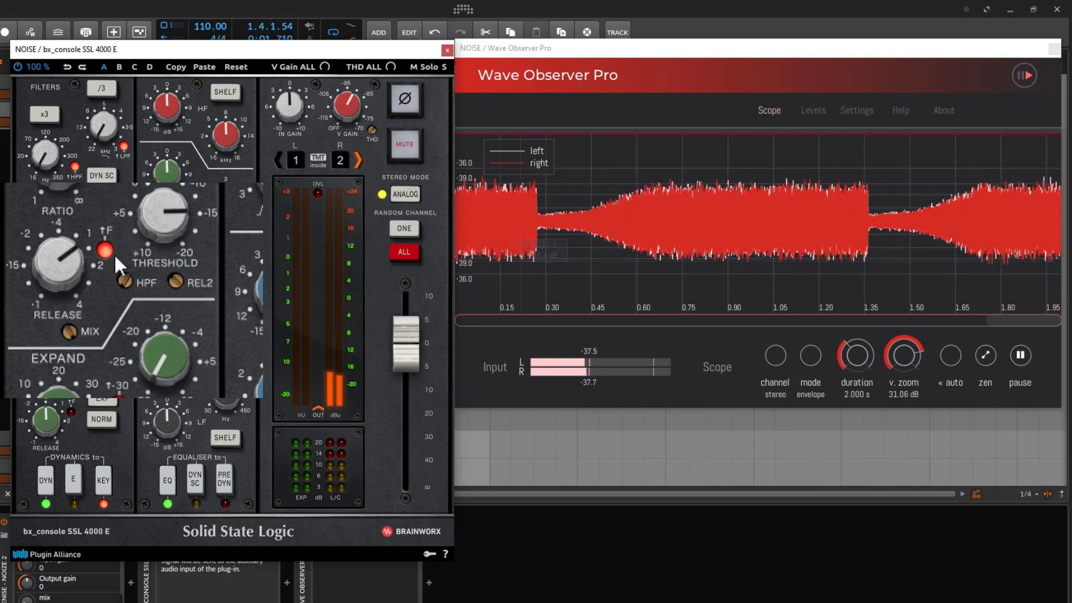
pyautogui.moveTo(70, 263); pyautogui.dragTo(92, 337)
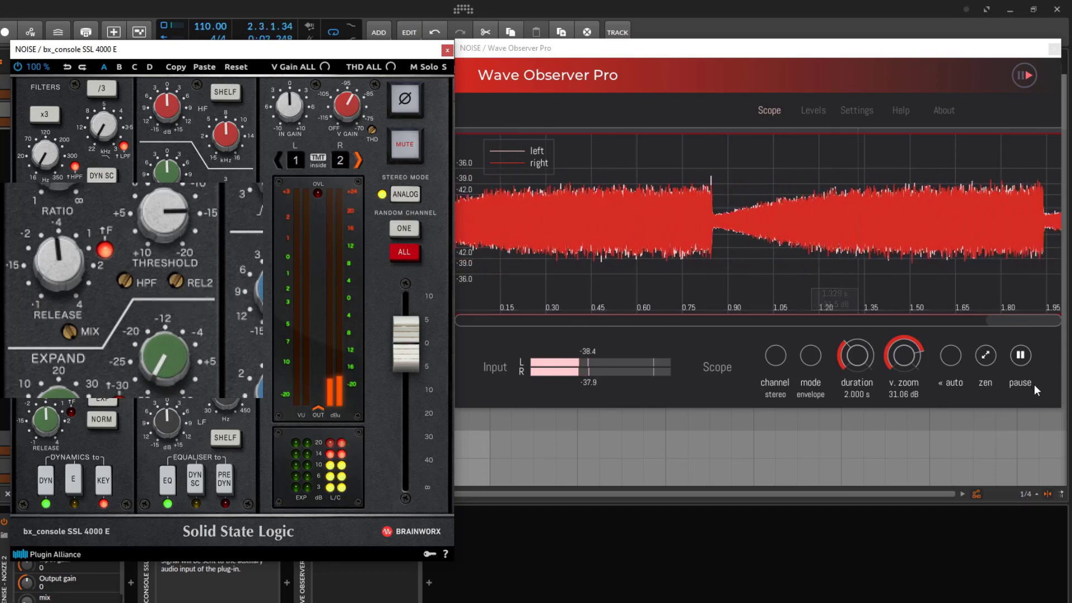
# Step: Freeze the scope to inspect the release curve with REL2 off and again after raising REL2, resuming the display each time
pyautogui.click(1020, 356)
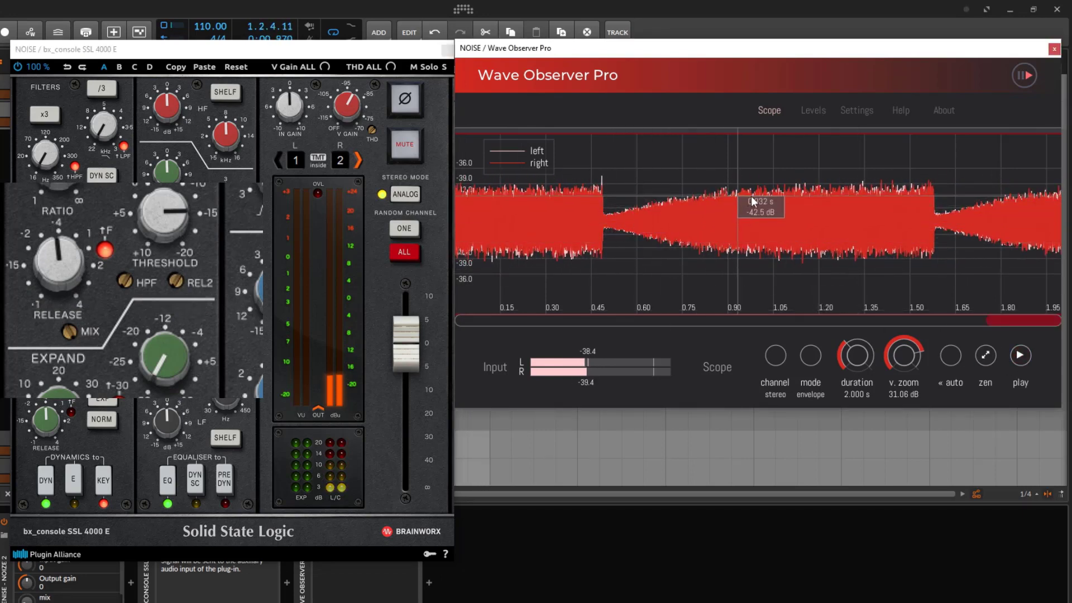
pyautogui.click(1020, 356)
pyautogui.moveTo(175, 279); pyautogui.dragTo(174, 194)
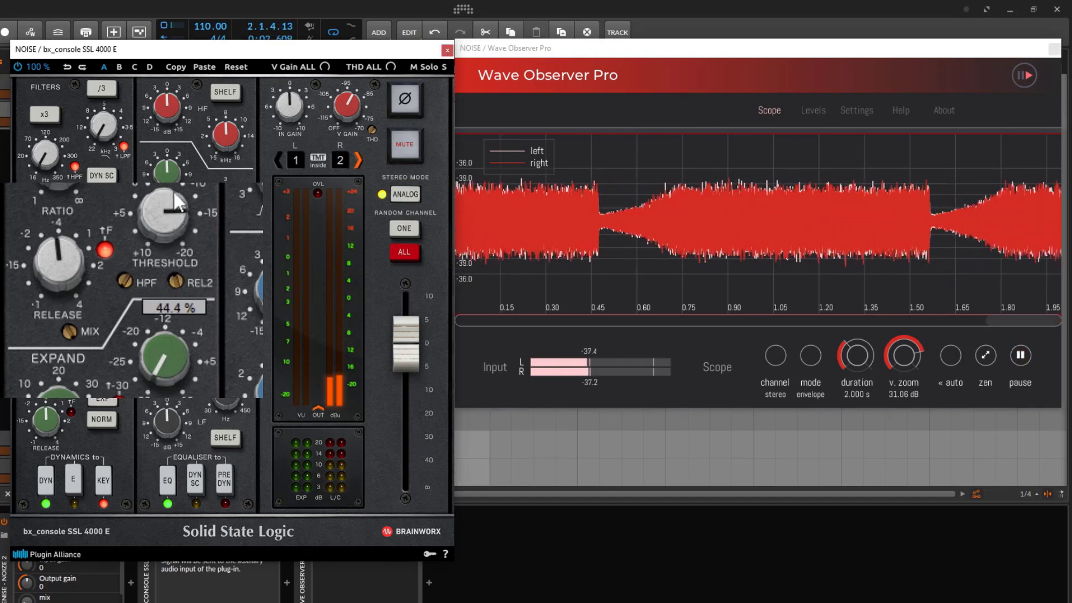
pyautogui.click(1020, 356)
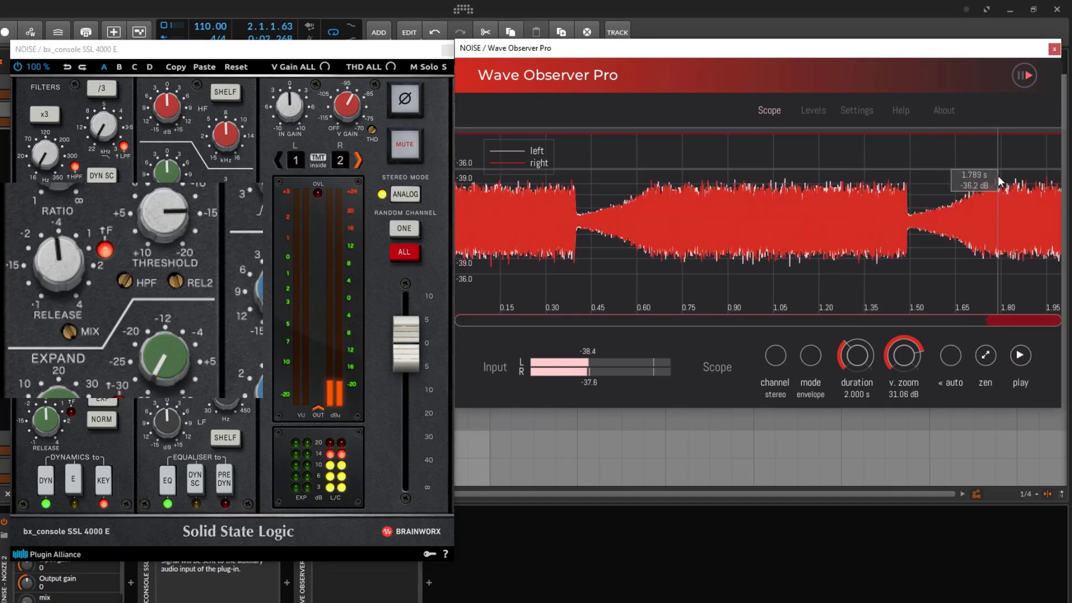
pyautogui.click(1019, 358)
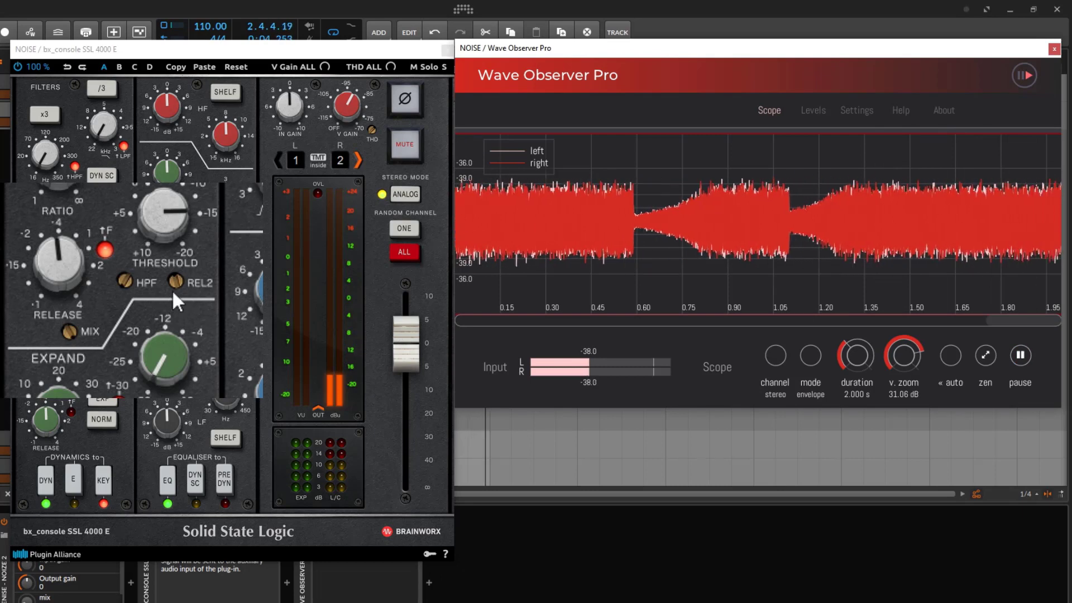
# Step: Adjust REL2 and the compressor release against each other, shortening the release below 0.4 s and comparing the recovery shapes on the scope
pyautogui.moveTo(172, 290); pyautogui.dragTo(178, 240)
pyautogui.moveTo(57, 252)
pyautogui.mouseDown()
pyautogui.moveTo(65, 283)
pyautogui.moveTo(64, 270)
pyautogui.mouseUp()
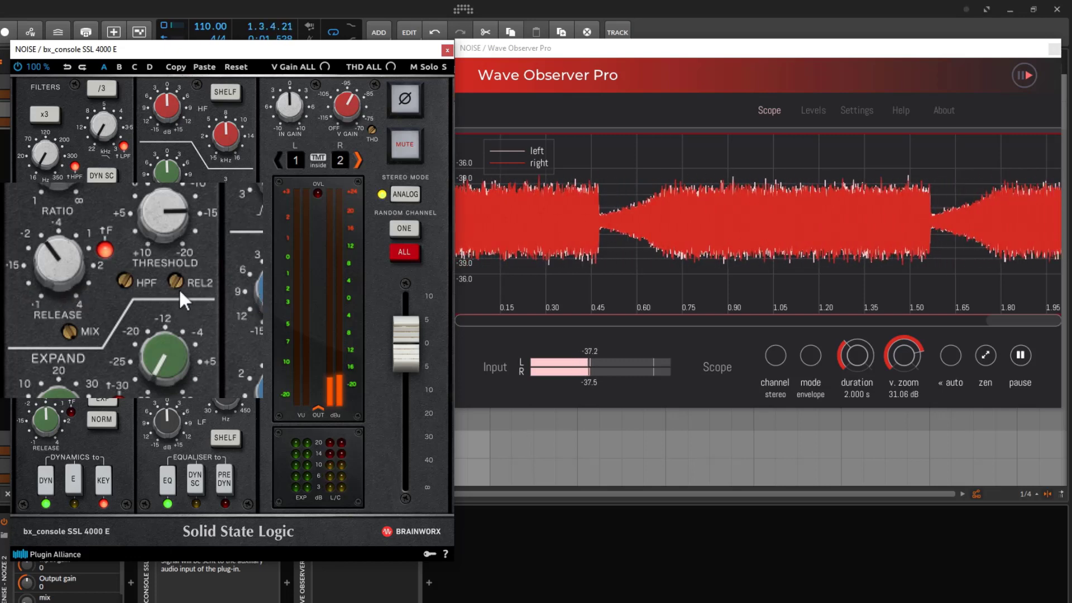
pyautogui.moveTo(179, 288); pyautogui.dragTo(175, 266)
pyautogui.moveTo(40, 270); pyautogui.dragTo(57, 251)
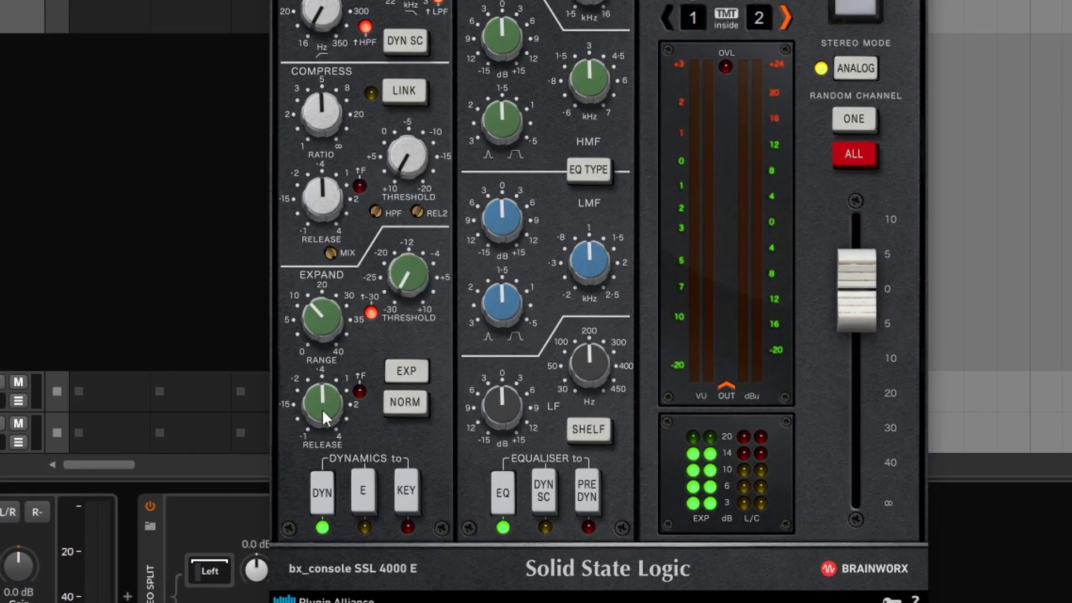
# Step: Enable the expander's fast attack and compare its threshold with the -30 dB offset off and on, ending at -60 dB
pyautogui.click(360, 391)
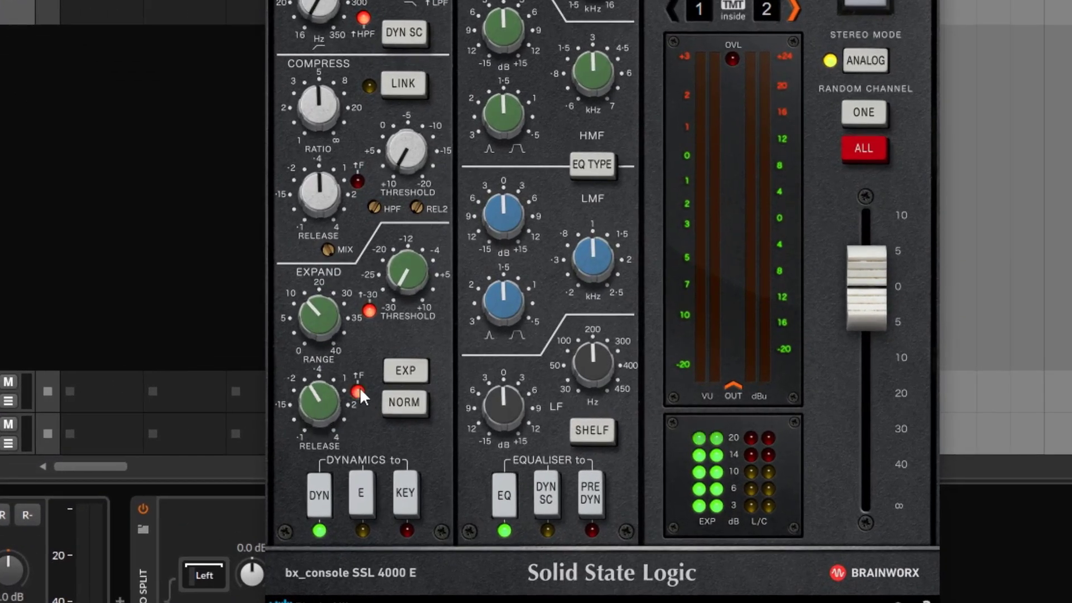
pyautogui.click(370, 308)
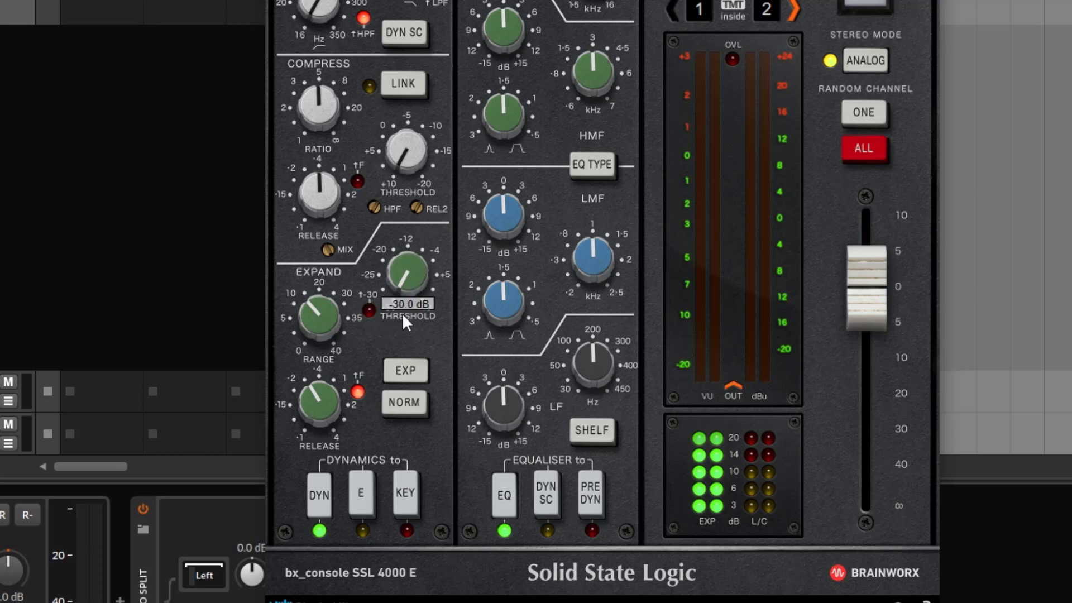
pyautogui.hotkey('ctrl', 'z')
pyautogui.moveTo(421, 287); pyautogui.dragTo(426, 311)
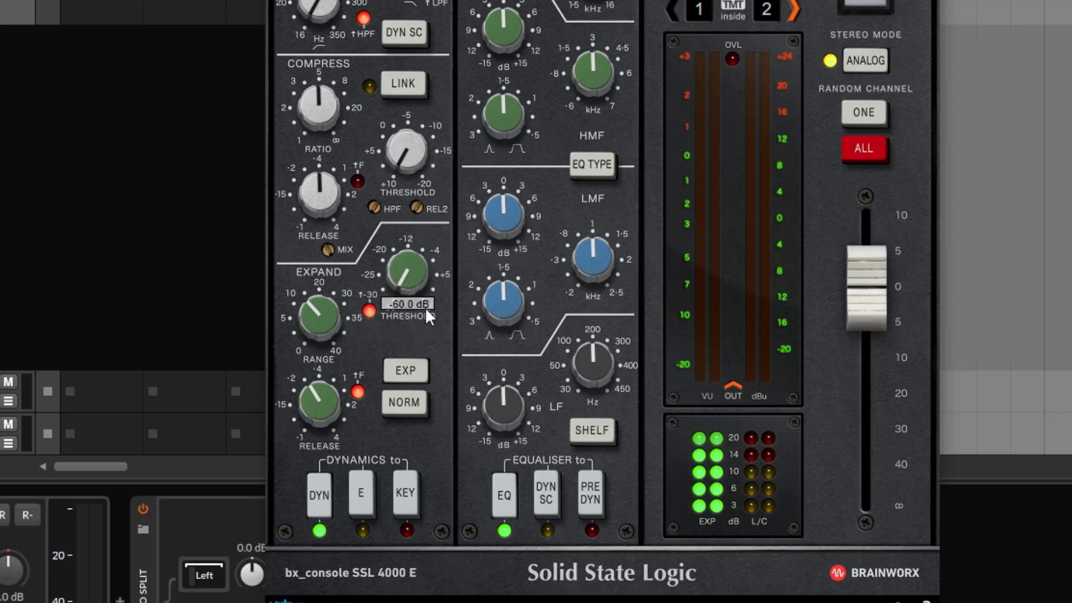
# Step: Switch the expander section between EXP and GATE modes, ending in EXP, and change INV back to NORM
pyautogui.click(420, 370)
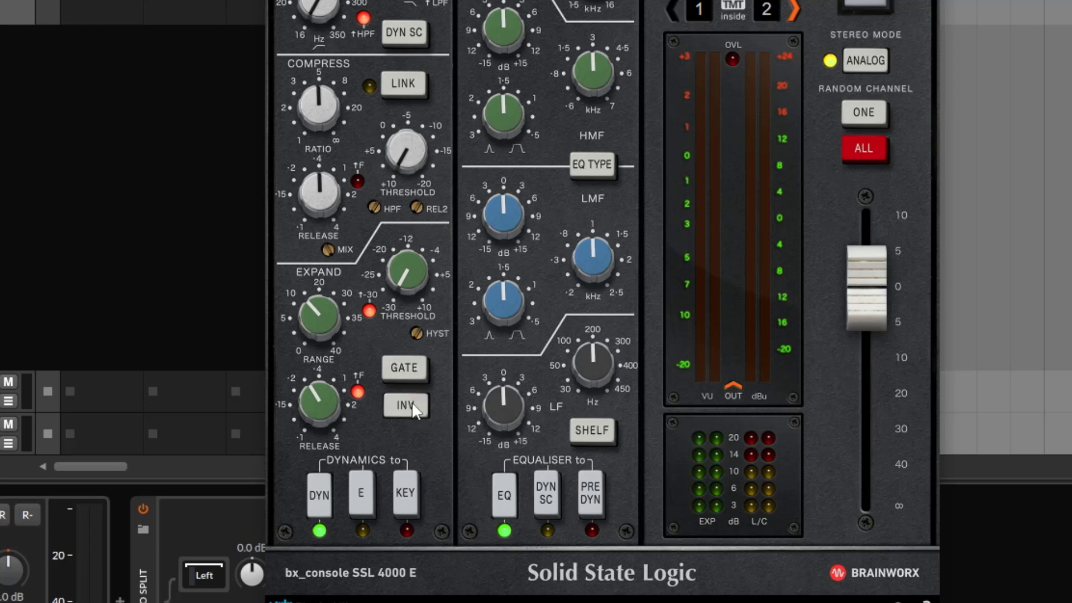
pyautogui.click(418, 371)
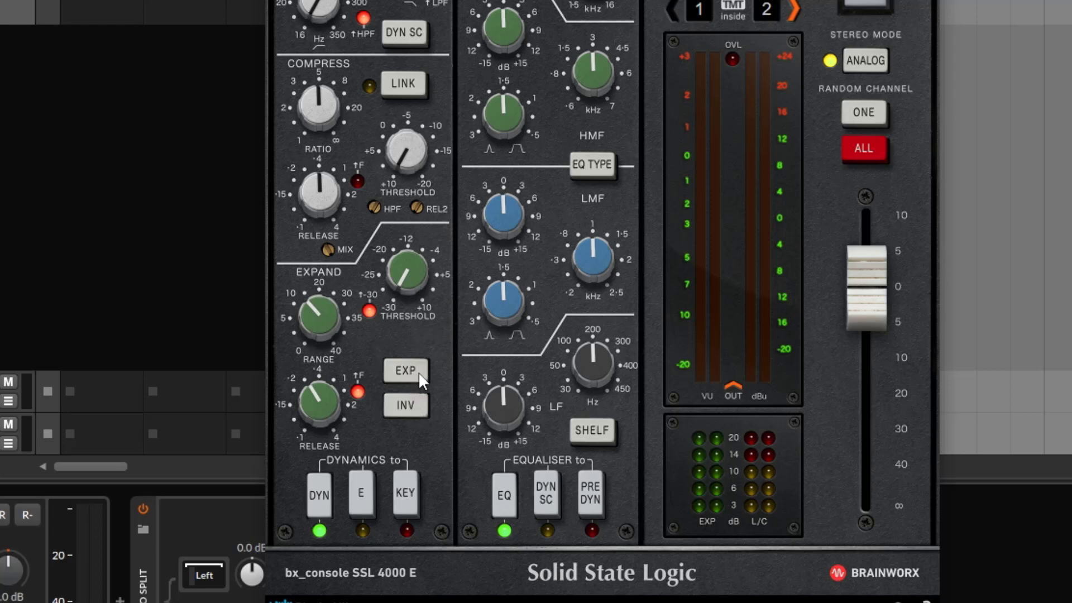
pyautogui.click(418, 372)
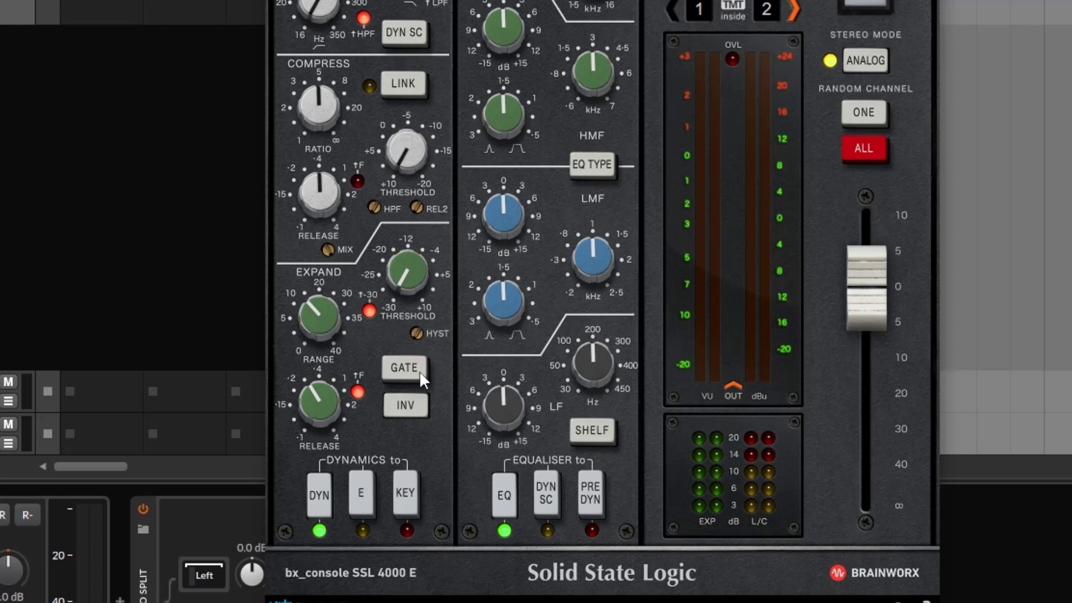
pyautogui.click(419, 371)
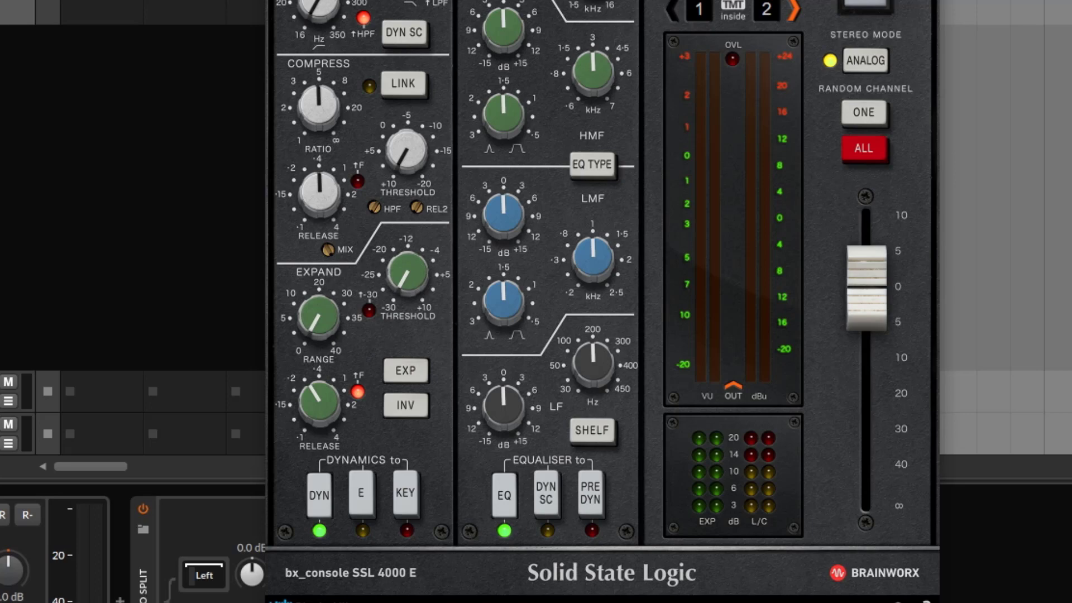
pyautogui.click(405, 405)
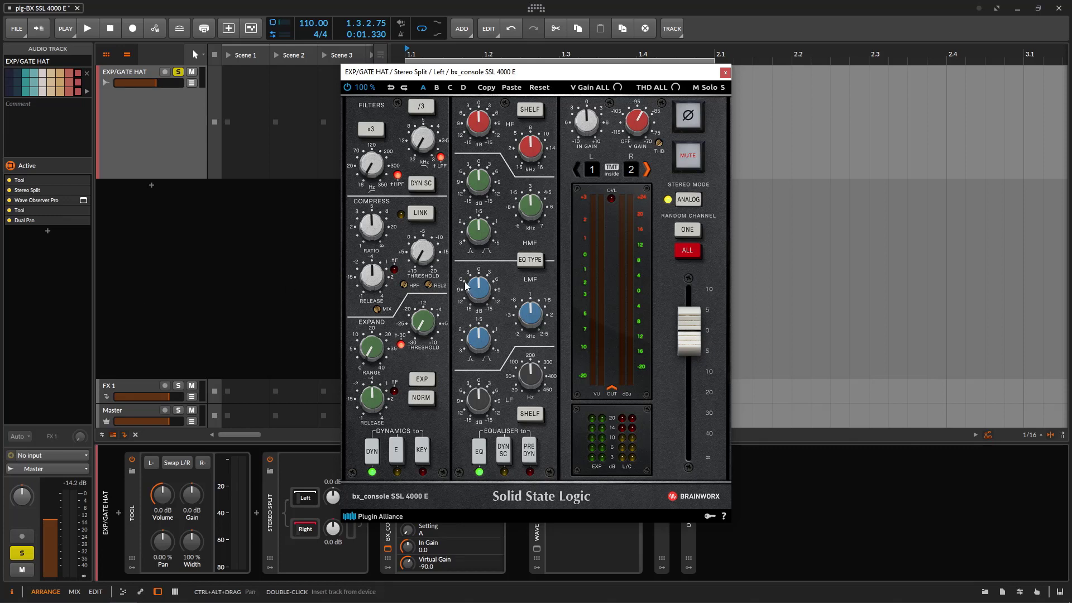
# Step: Close the plug-in window, play the EXP/GATE HAT loop and enlarge the clip in the timeline
pyautogui.click(725, 72)
pyautogui.press('space')
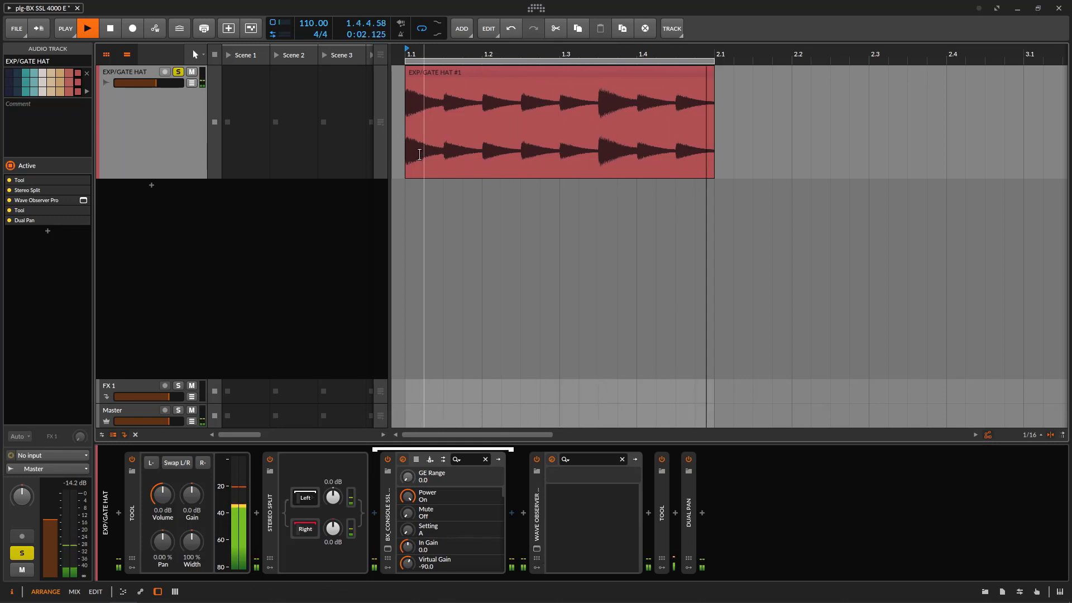
pyautogui.moveTo(451, 51); pyautogui.dragTo(466, 113)
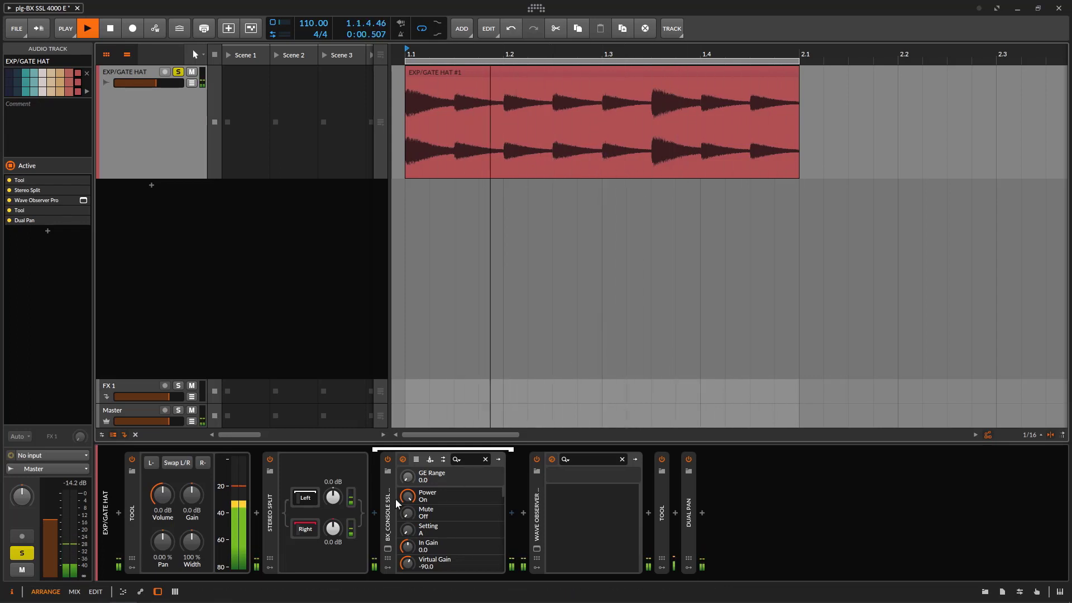
# Step: Open the EXP/GATE HAT track's bx_console and Wave Observer Pro and arrange their windows side by side
pyautogui.click(388, 548)
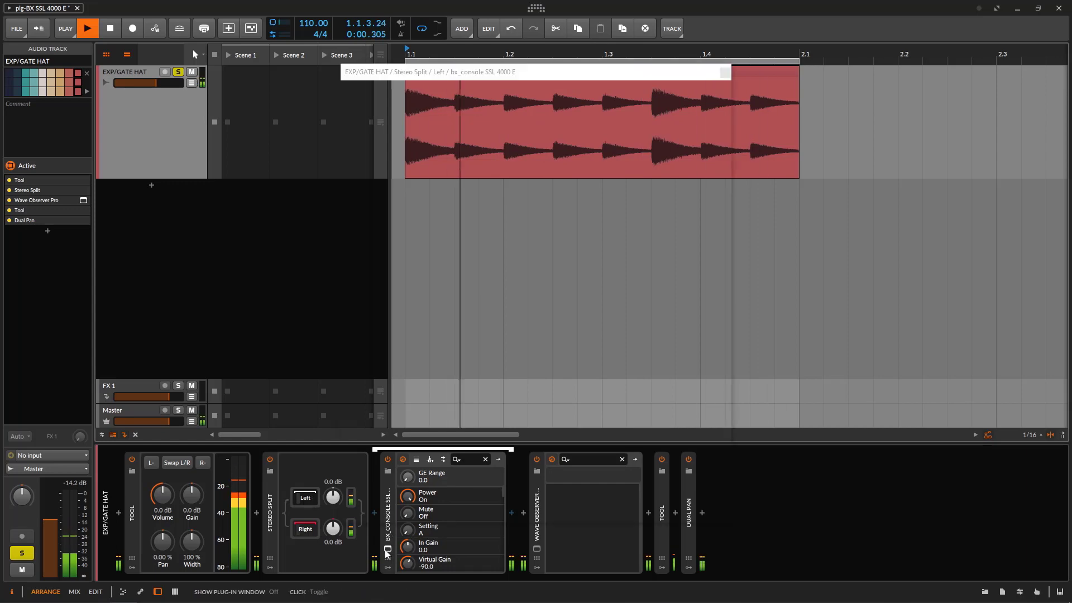
pyautogui.moveTo(584, 76); pyautogui.dragTo(326, 50)
pyautogui.click(537, 548)
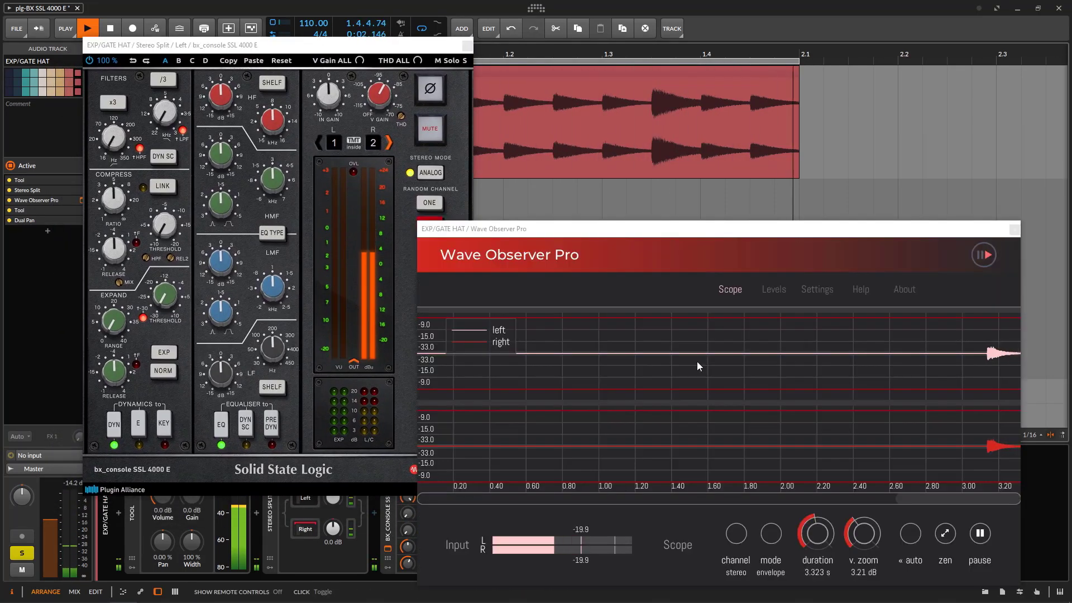
pyautogui.moveTo(766, 249); pyautogui.dragTo(813, 48)
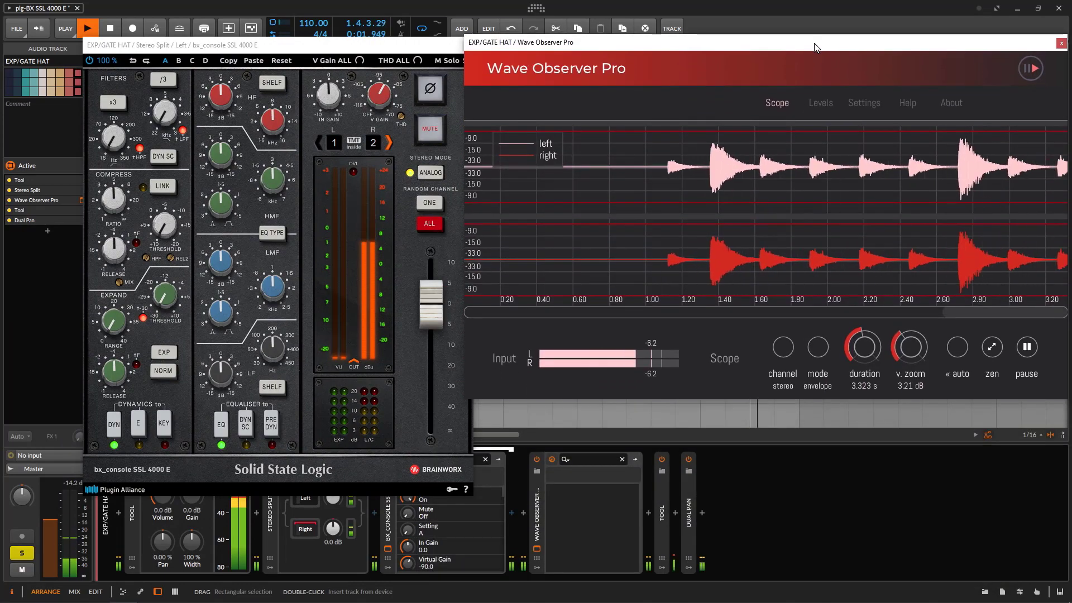
# Step: Enable the compressor's link, set its ratio to 19.8:1 and use fast attack with a 0.10 s release
pyautogui.click(393, 50)
pyautogui.moveTo(392, 50); pyautogui.dragTo(381, 44)
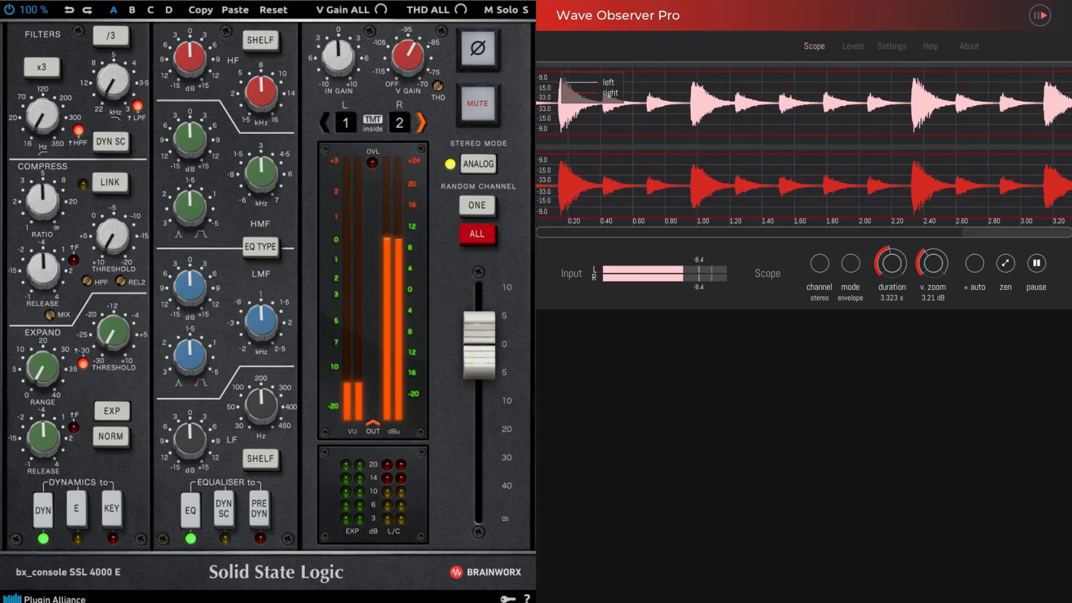
pyautogui.click(117, 184)
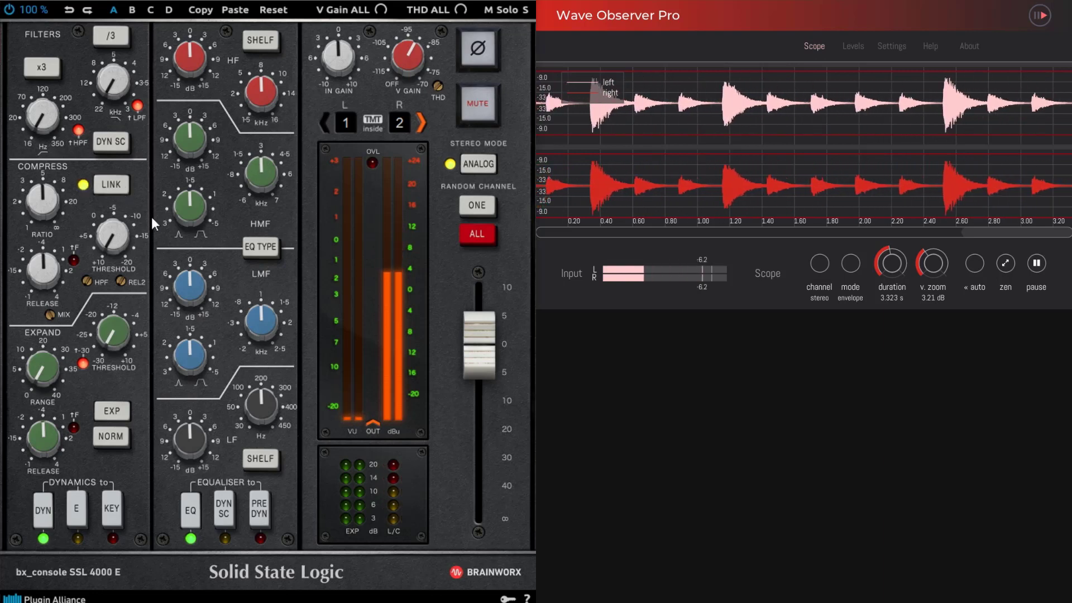
pyautogui.moveTo(45, 195)
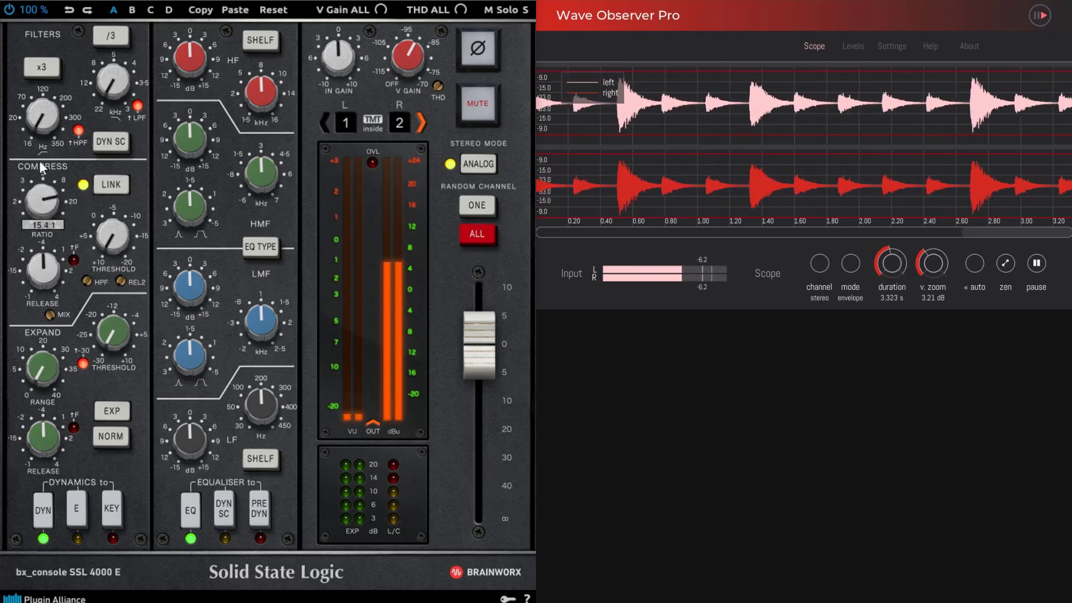
pyautogui.moveTo(39, 161); pyautogui.dragTo(43, 158)
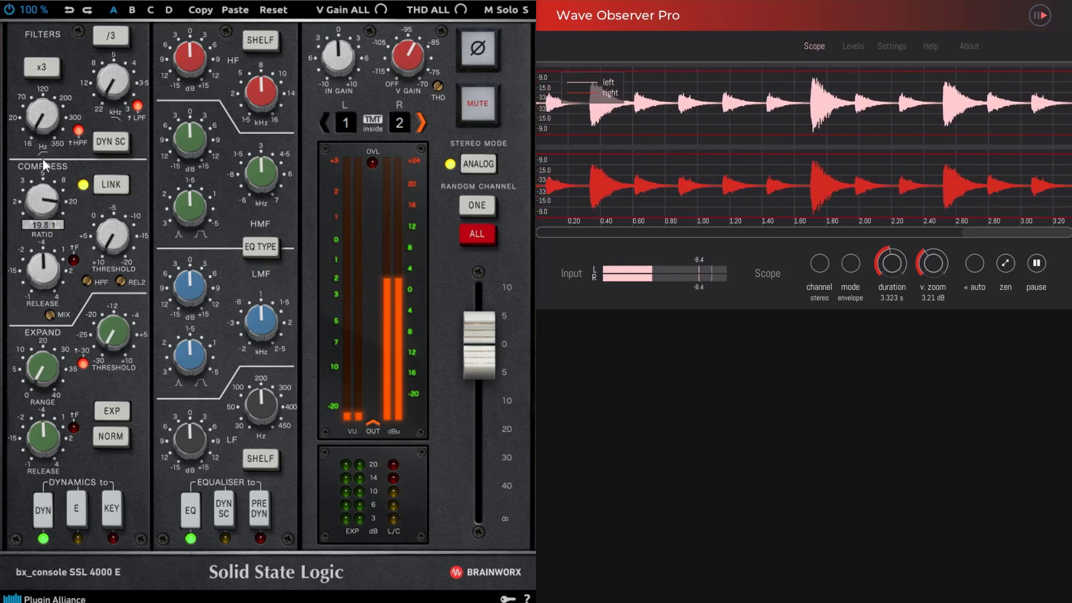
pyautogui.click(75, 260)
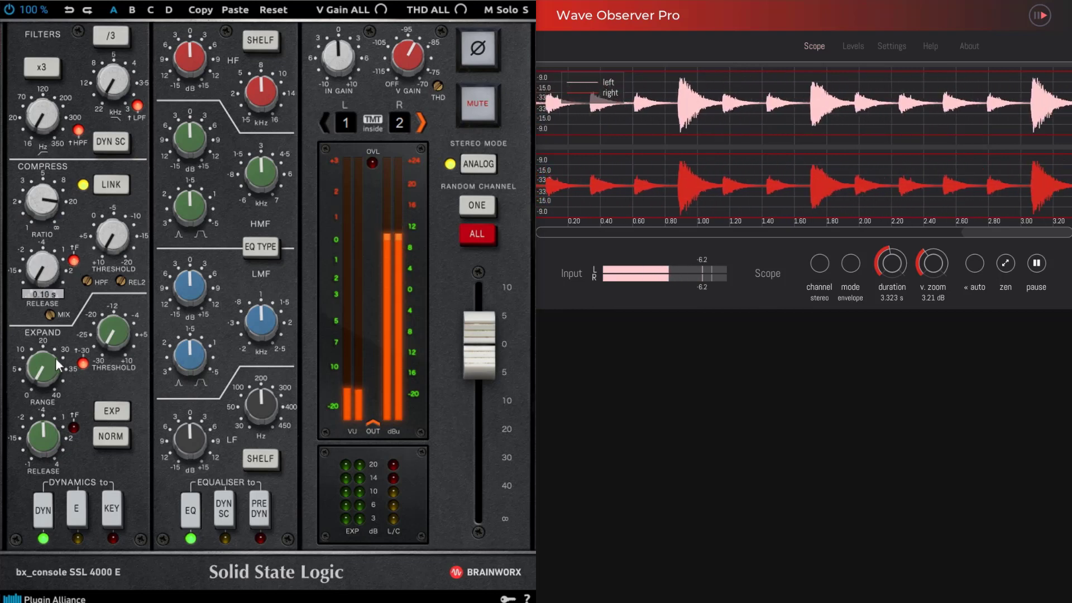
# Step: Lower the compressor threshold into gain reduction on the hi-hat, freezing and resuming the scope to inspect the transients
pyautogui.moveTo(112, 233); pyautogui.dragTo(118, 141)
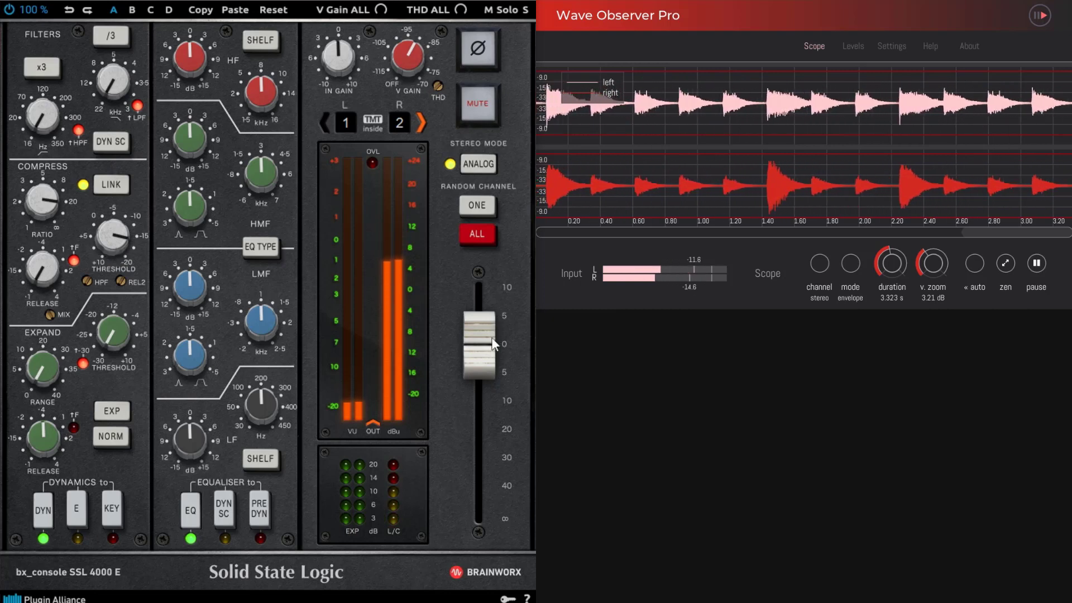
pyautogui.moveTo(124, 245)
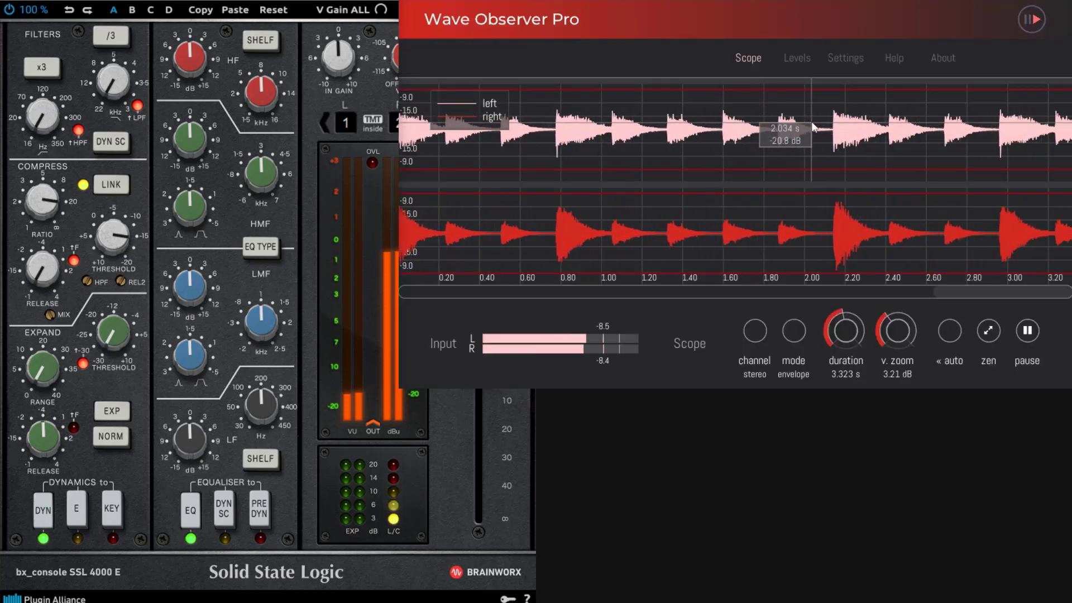
pyautogui.click(1025, 352)
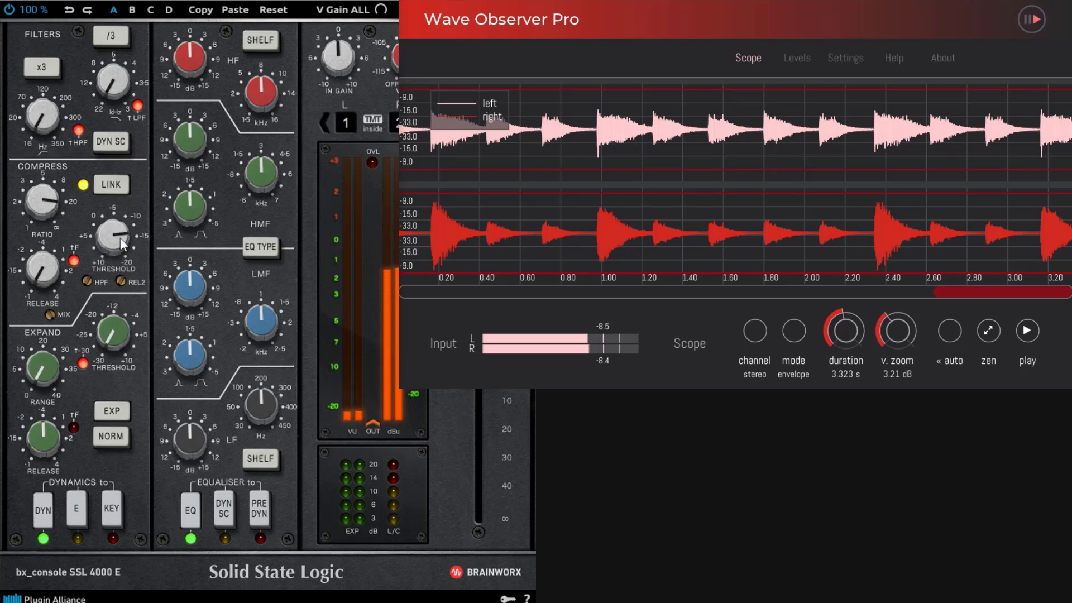
pyautogui.click(1027, 331)
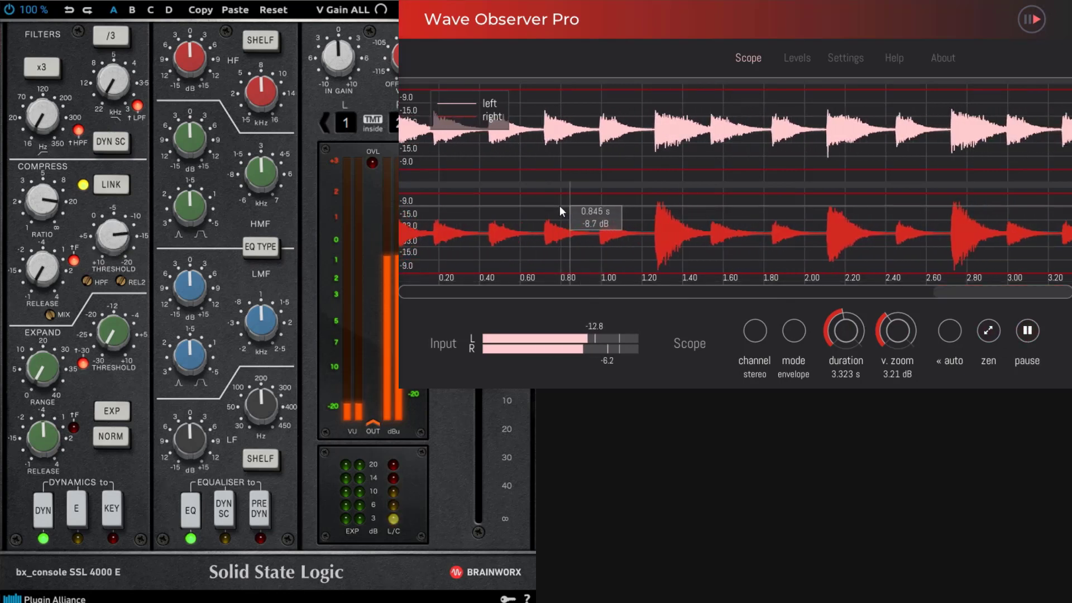
pyautogui.moveTo(119, 245)
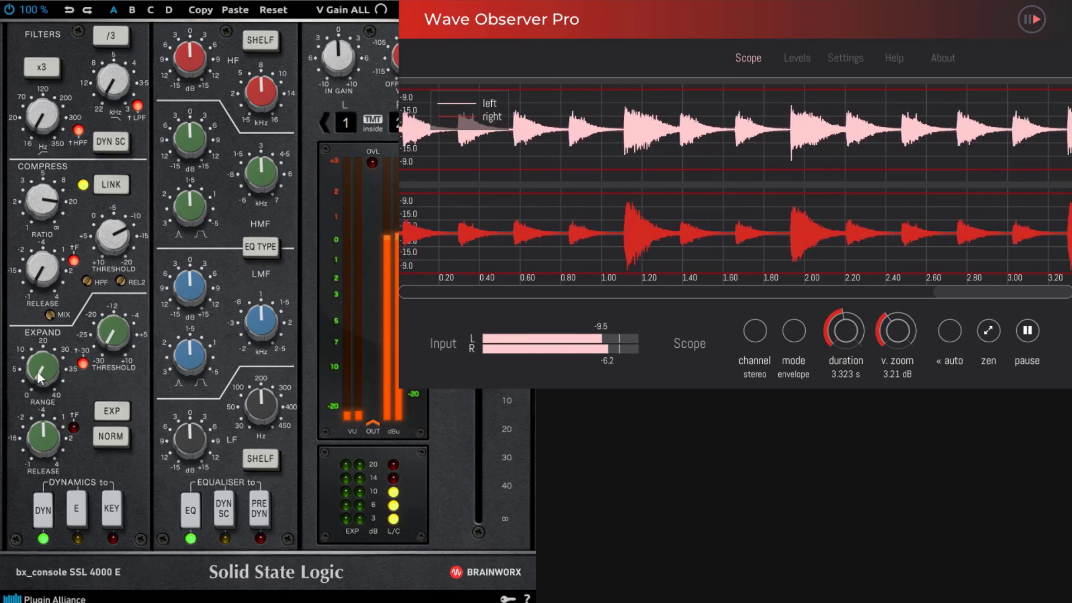
# Step: Switch off the expander's -30 dB offset, set its range to about 20 dB with the shortest release, and raise its threshold above -10.4 dB
pyautogui.moveTo(41, 371)
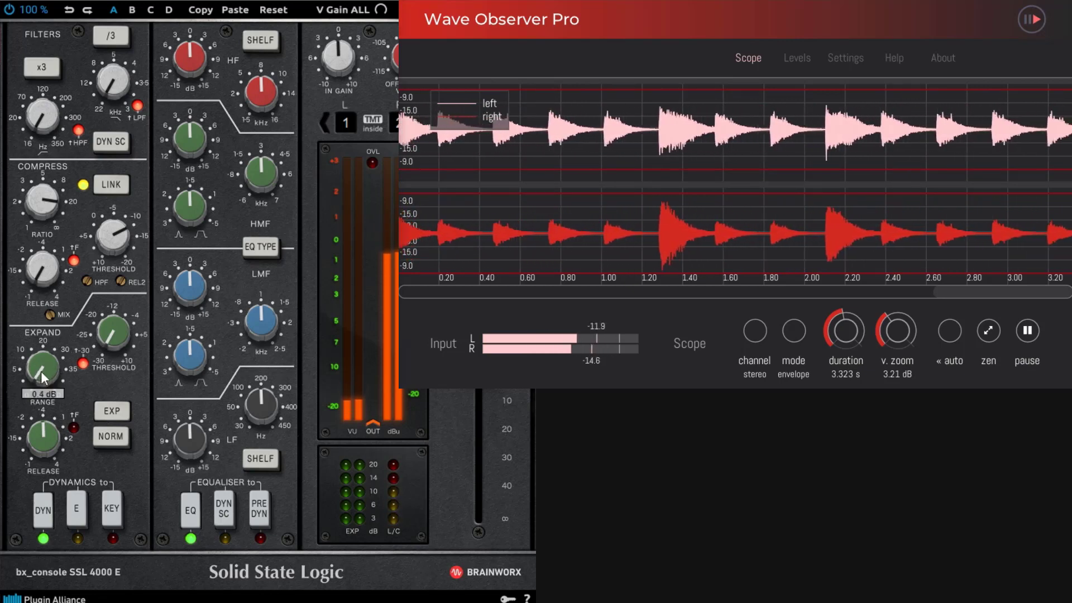
pyautogui.moveTo(41, 370); pyautogui.dragTo(45, 313)
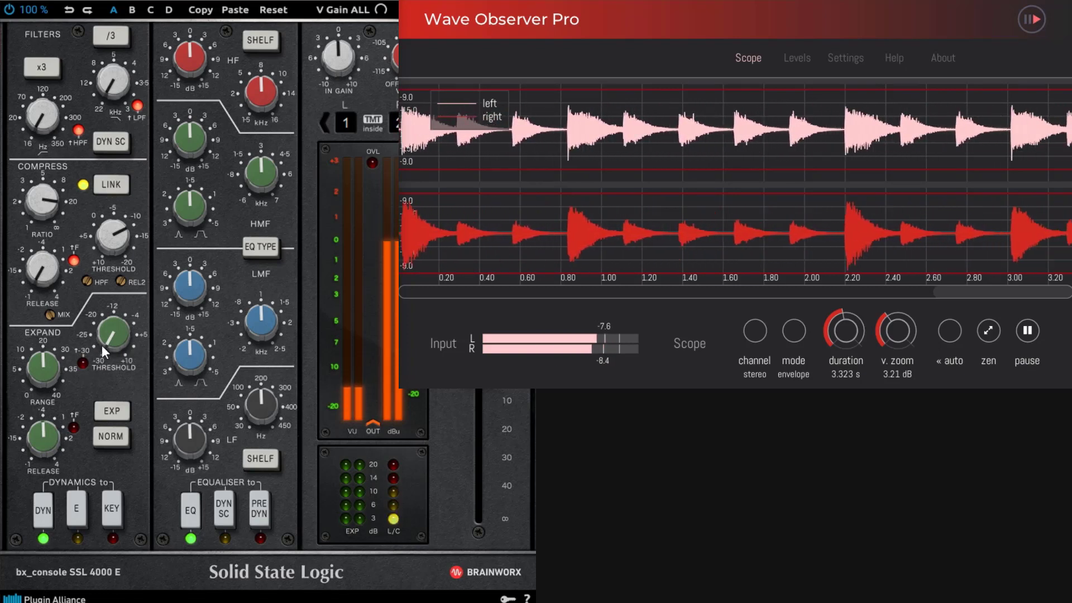
pyautogui.moveTo(107, 348); pyautogui.dragTo(124, 237)
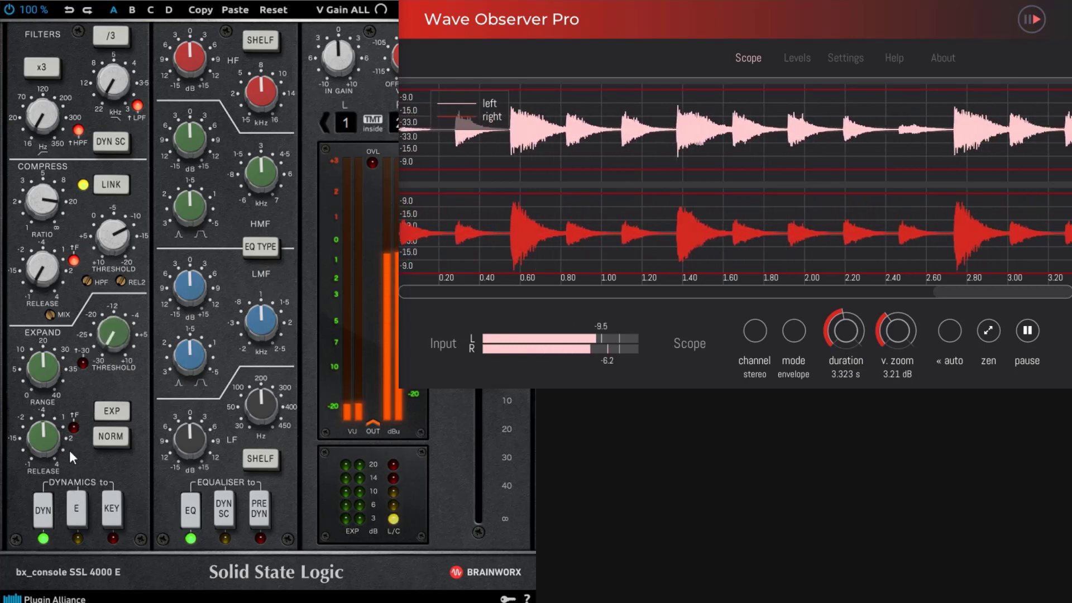
pyautogui.moveTo(41, 438); pyautogui.dragTo(41, 472)
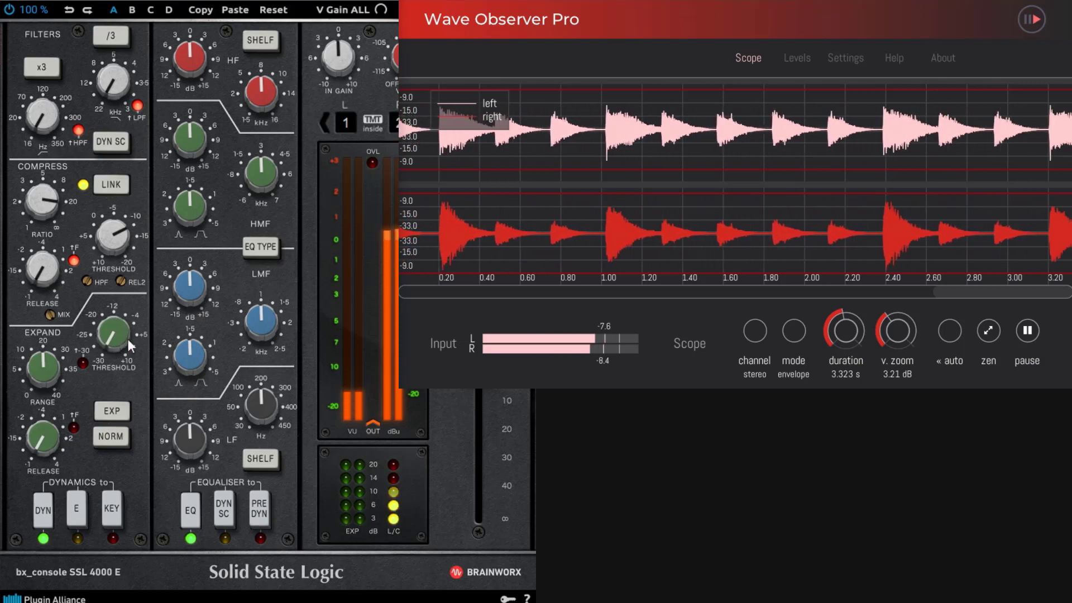
pyautogui.moveTo(125, 337); pyautogui.dragTo(110, 288)
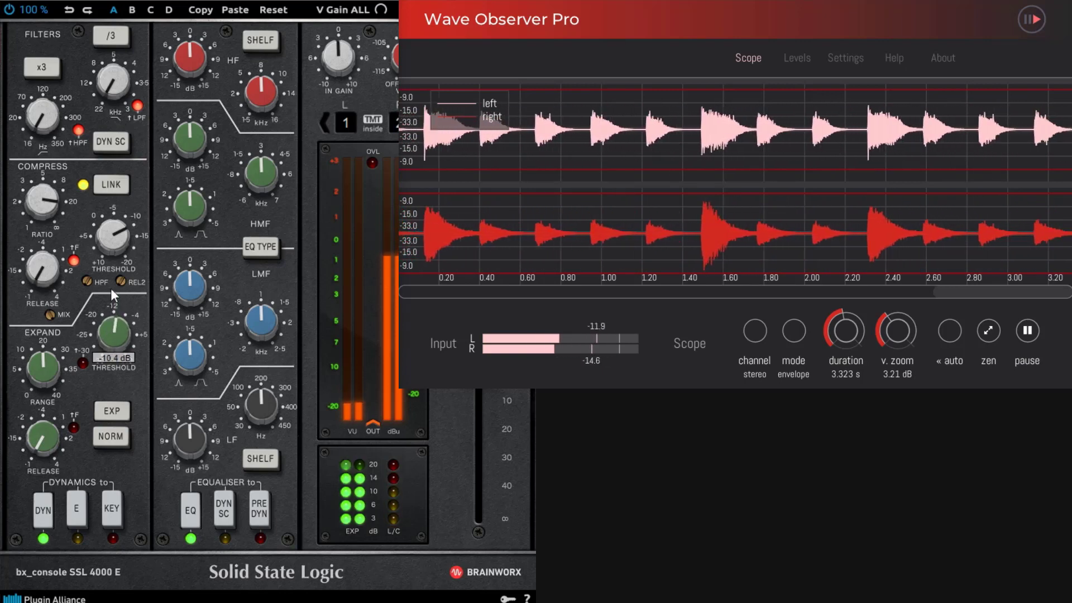
pyautogui.moveTo(118, 337); pyautogui.dragTo(118, 319)
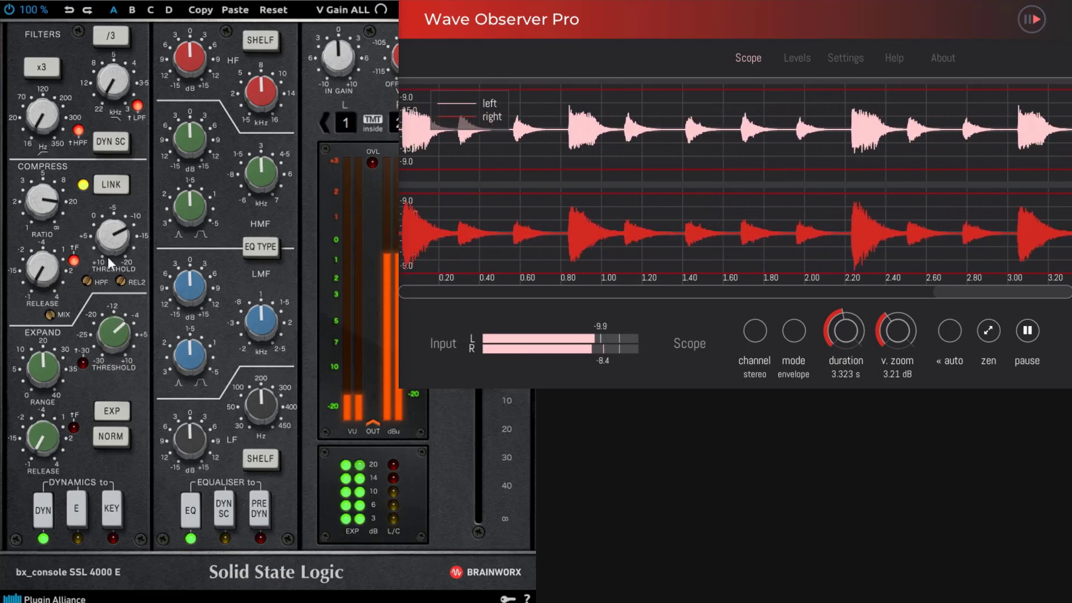
# Step: Set the compressor threshold to -9.6 dB, freezing and resuming the scope to examine the processed hi-hat waveform
pyautogui.moveTo(118, 247)
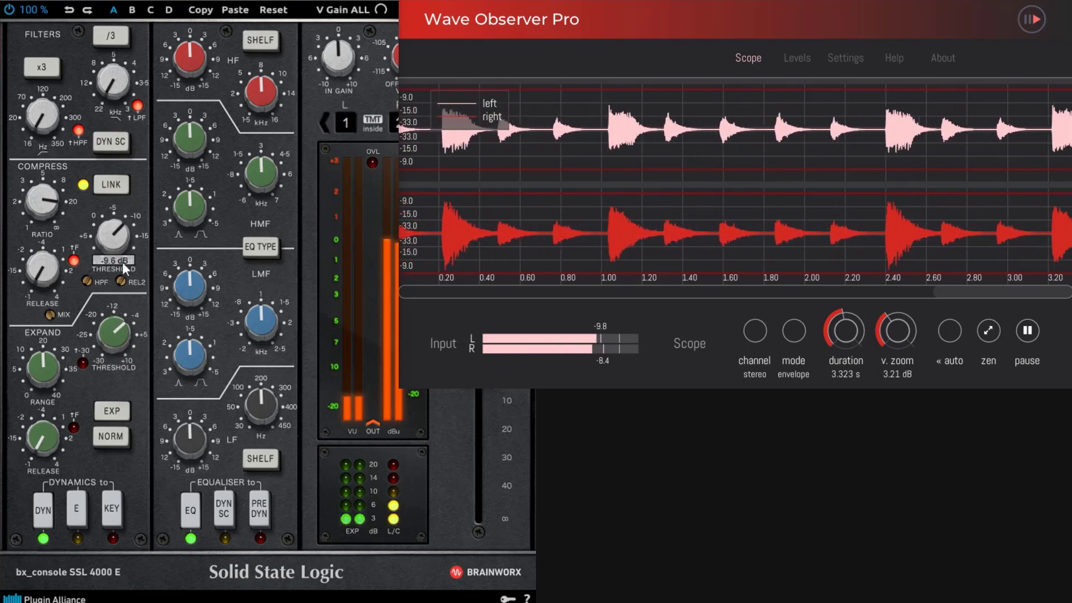
pyautogui.moveTo(112, 346)
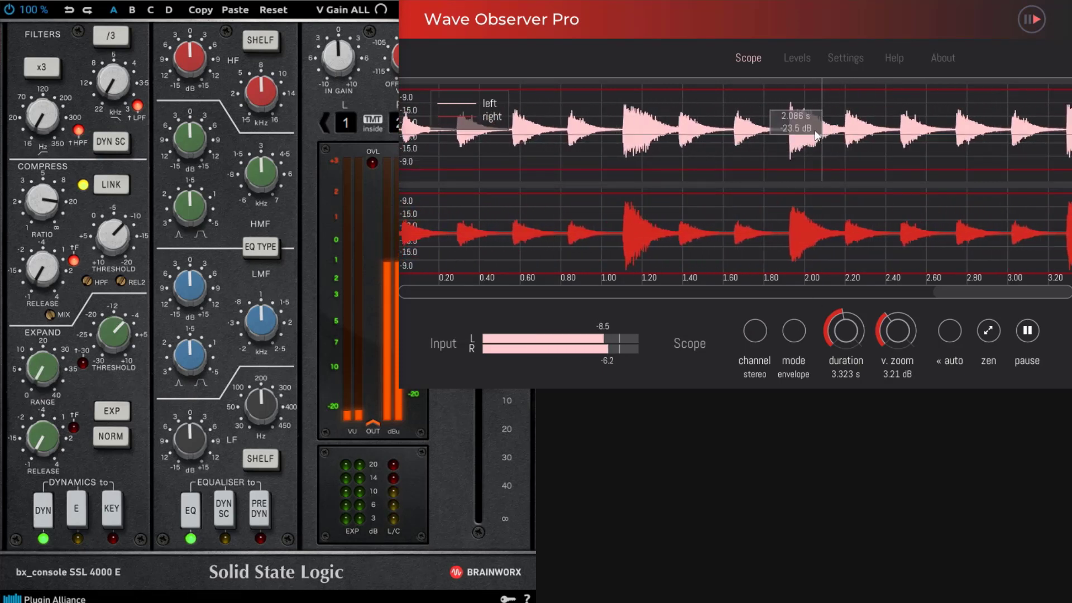
pyautogui.click(1028, 332)
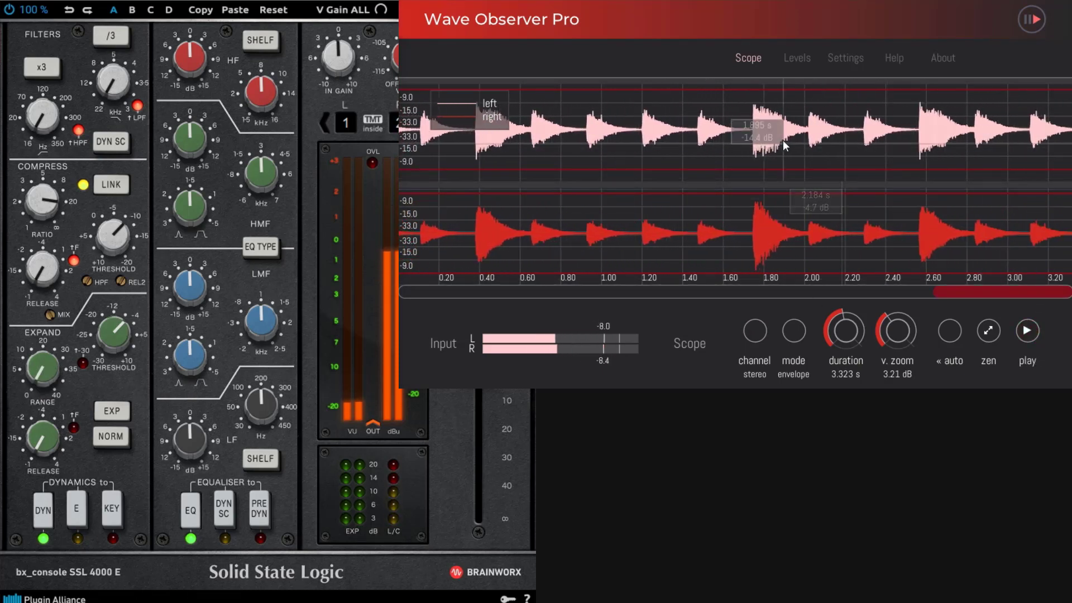
pyautogui.click(1030, 332)
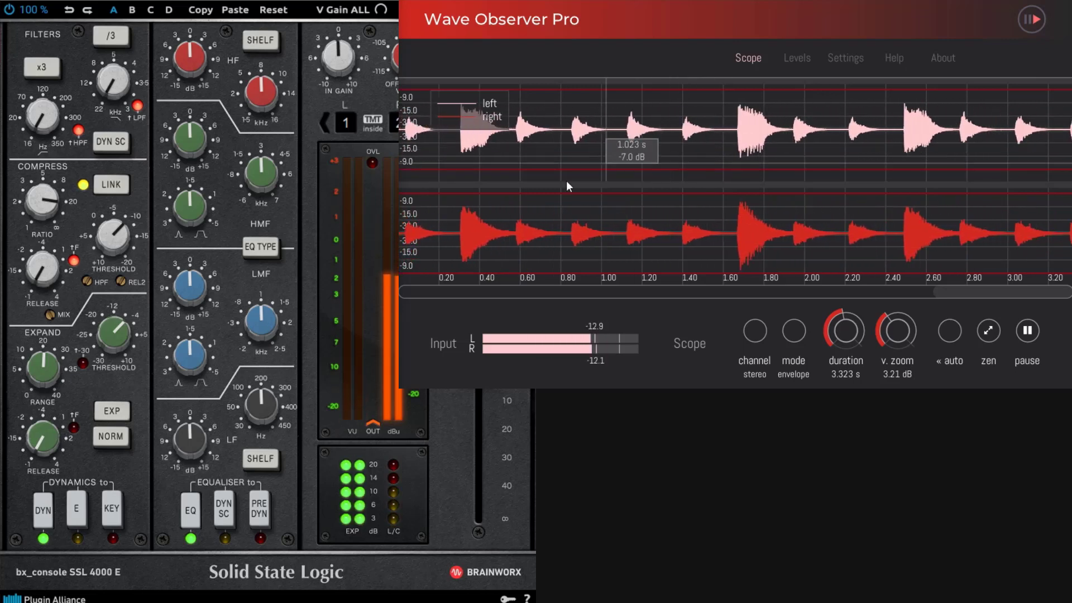
# Step: Increase the expander range slightly and sweep its threshold up to +2.8 dB to attenuate the quieter hi-hat hits
pyautogui.moveTo(43, 374)
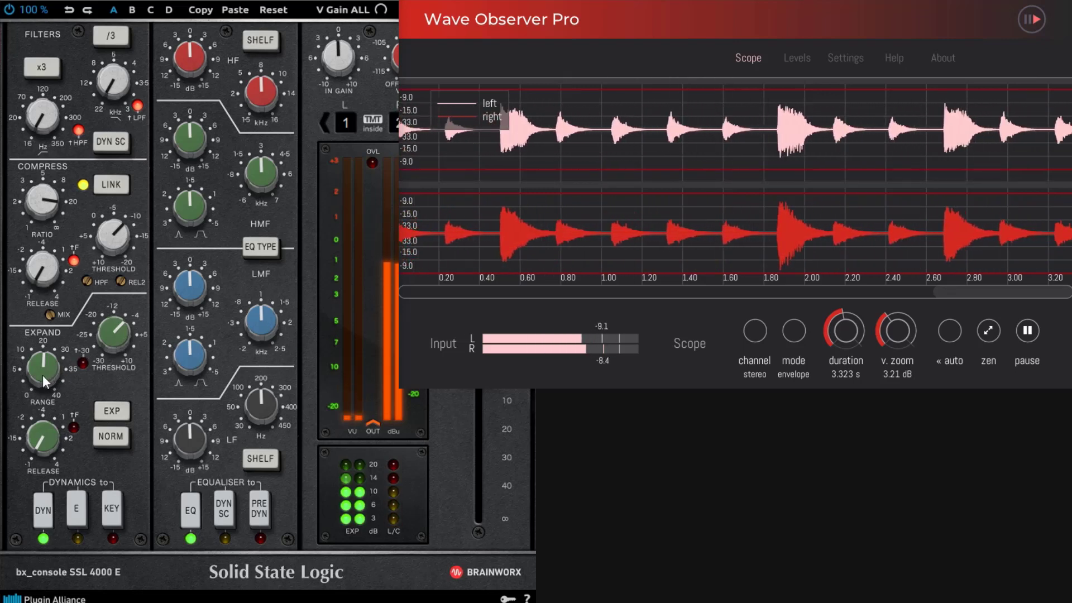
pyautogui.moveTo(41, 359)
pyautogui.mouseDown()
pyautogui.moveTo(45, 334)
pyautogui.moveTo(58, 364)
pyautogui.mouseUp()
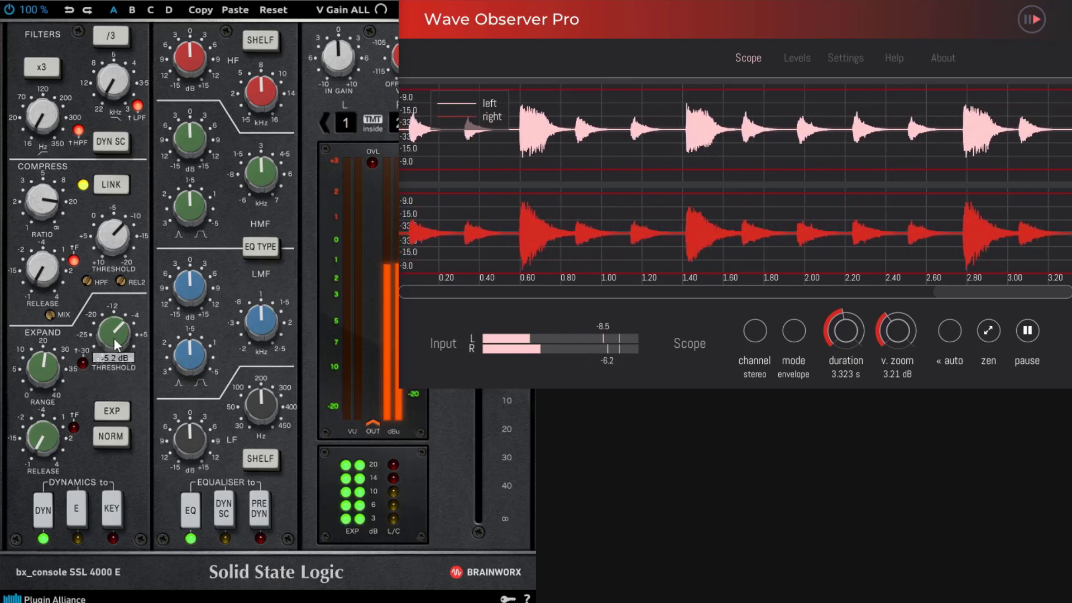
pyautogui.moveTo(115, 339); pyautogui.dragTo(123, 336)
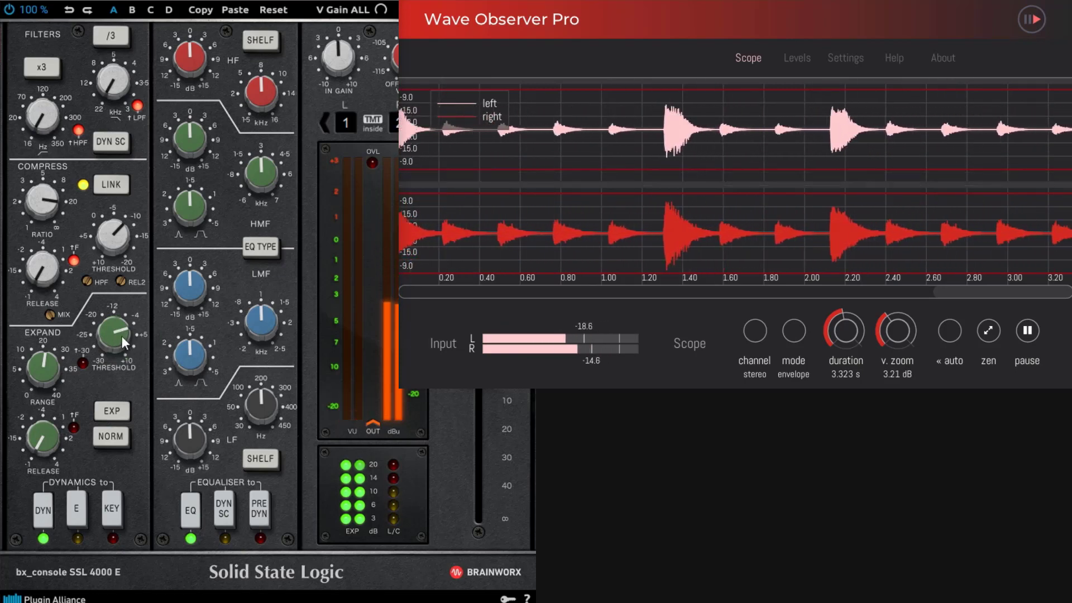
pyautogui.moveTo(122, 336); pyautogui.dragTo(130, 330)
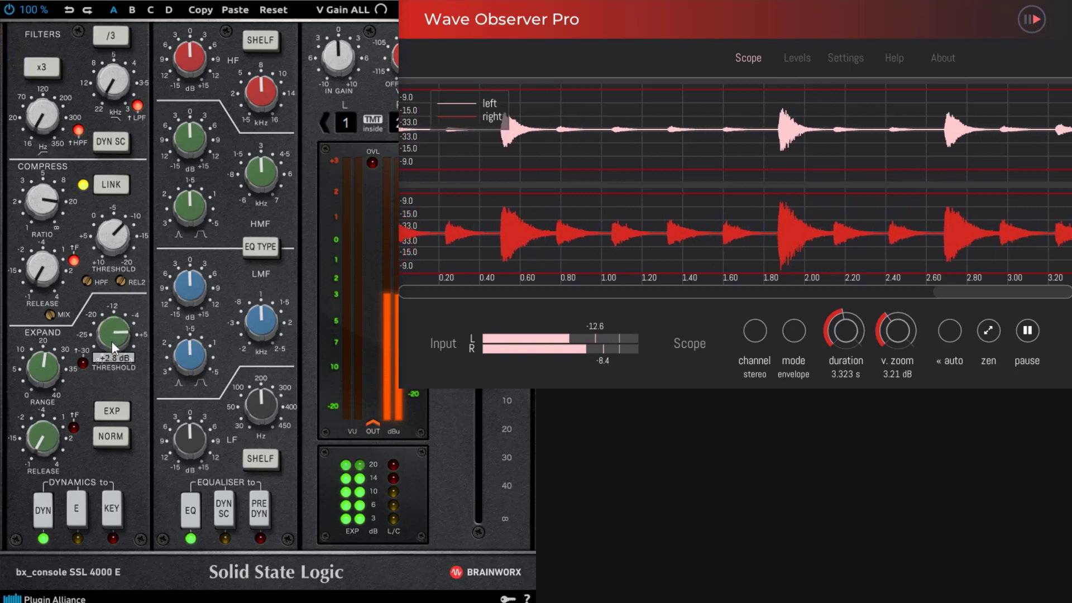
pyautogui.moveTo(105, 339)
pyautogui.mouseDown()
pyautogui.moveTo(119, 361)
pyautogui.moveTo(114, 337)
pyautogui.mouseUp()
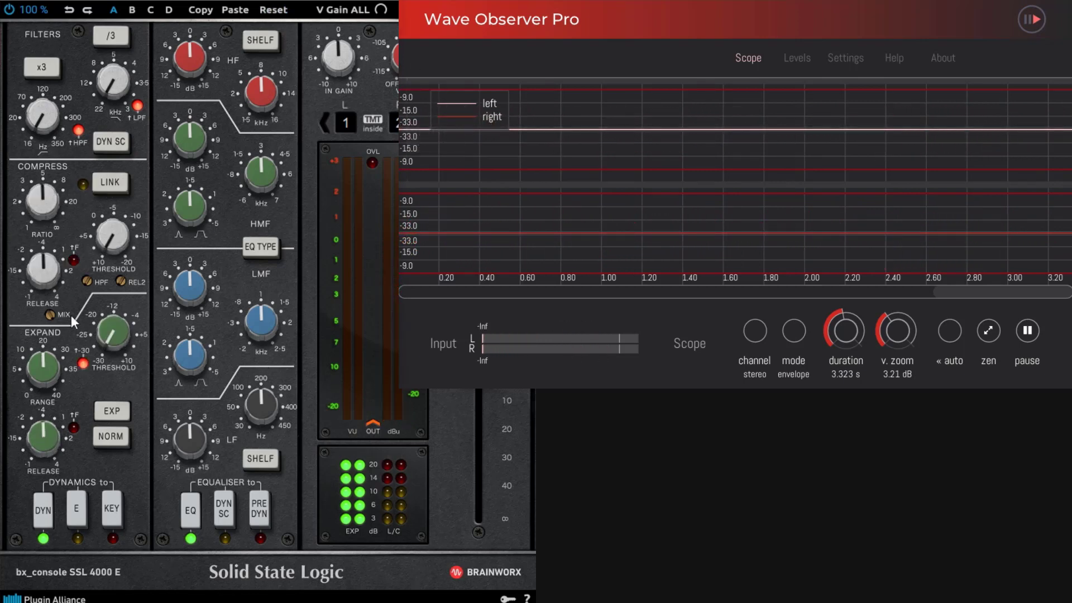
# Step: With the compressor unlinked, switch off the expander's -30 dB offset, reduce its range and set the shortest release
pyautogui.moveTo(605, 1)
pyautogui.mouseDown()
pyautogui.moveTo(604, 192)
pyautogui.moveTo(614, 1)
pyautogui.mouseUp()
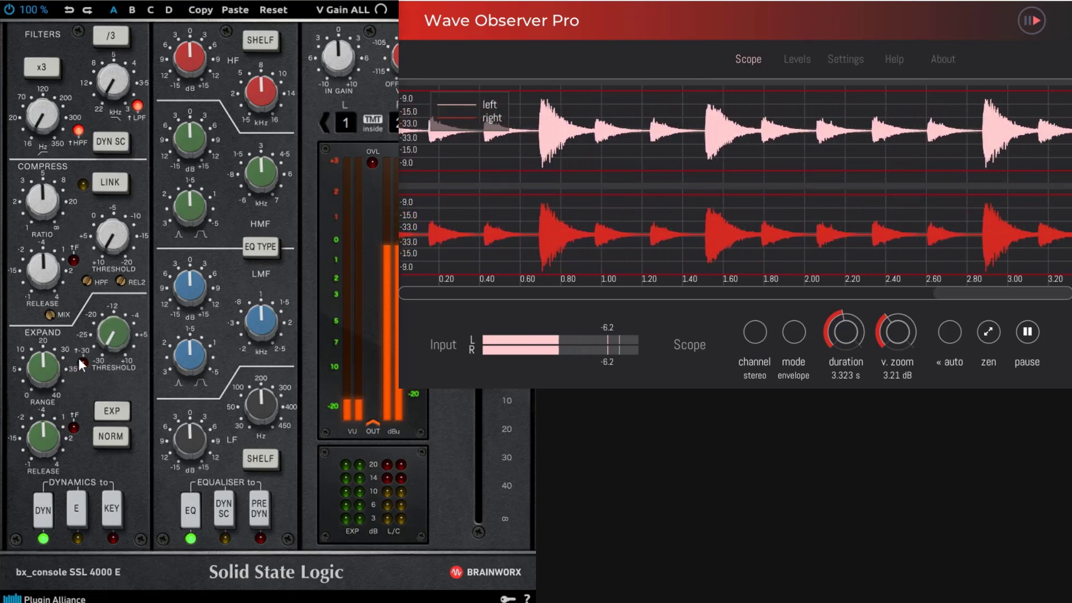
pyautogui.moveTo(52, 373)
pyautogui.moveTo(43, 438); pyautogui.dragTo(41, 514)
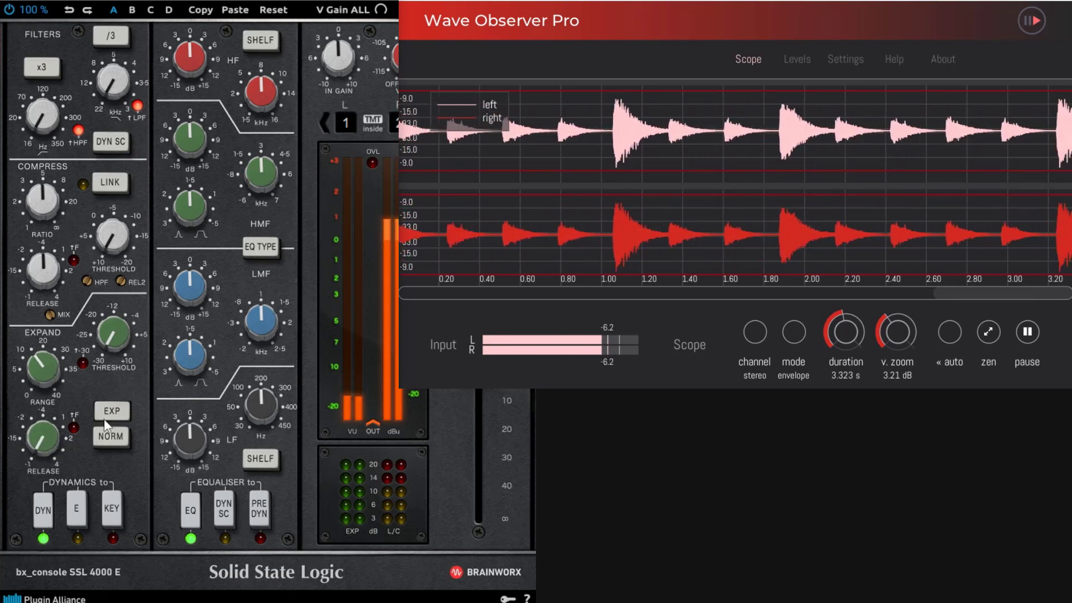
# Step: Sweep the expander threshold up and partly back down, freezing and resuming the scope to inspect the hi-hat attacks
pyautogui.moveTo(115, 342); pyautogui.dragTo(132, 272)
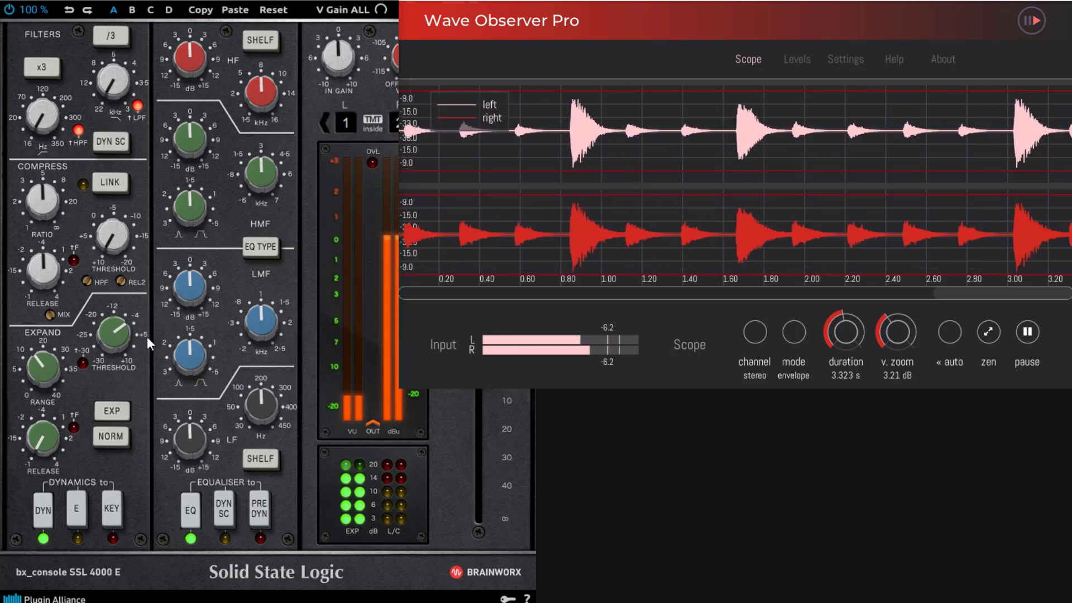
pyautogui.moveTo(123, 329); pyautogui.dragTo(126, 326)
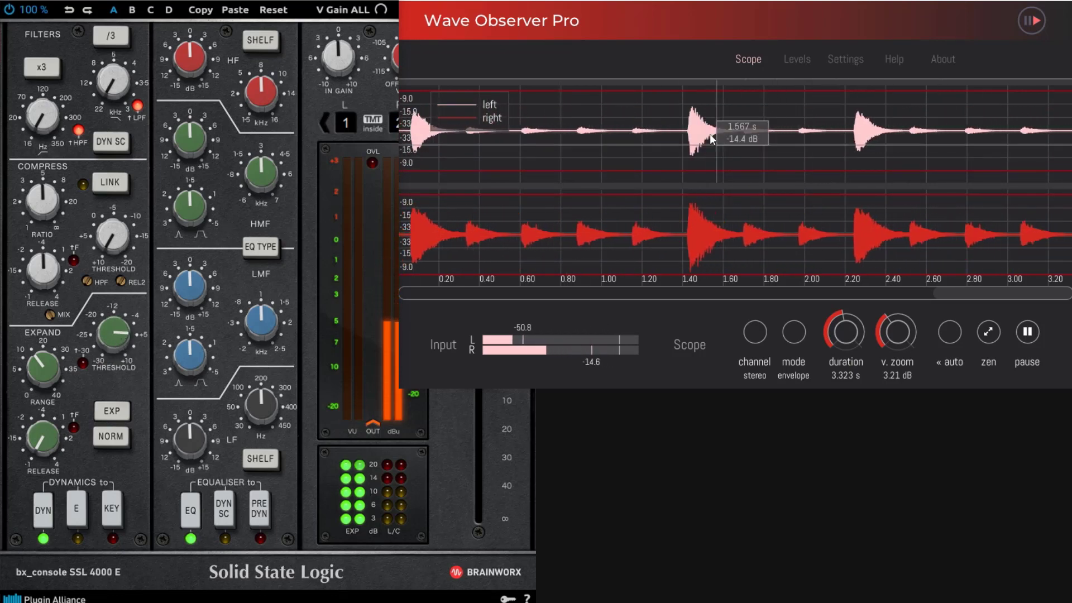
pyautogui.moveTo(117, 339); pyautogui.dragTo(121, 380)
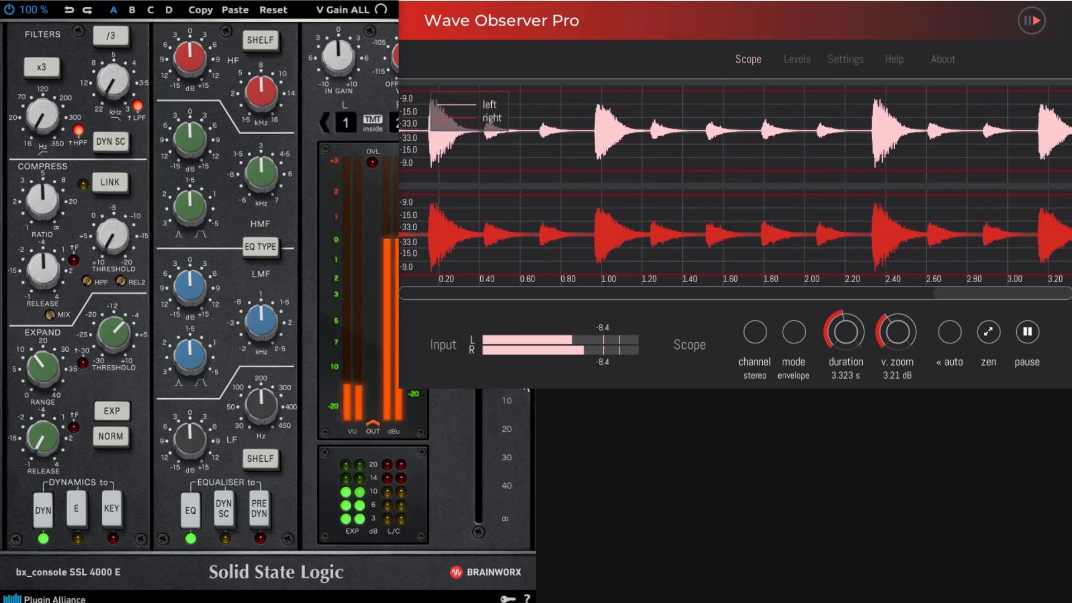
pyautogui.click(1032, 335)
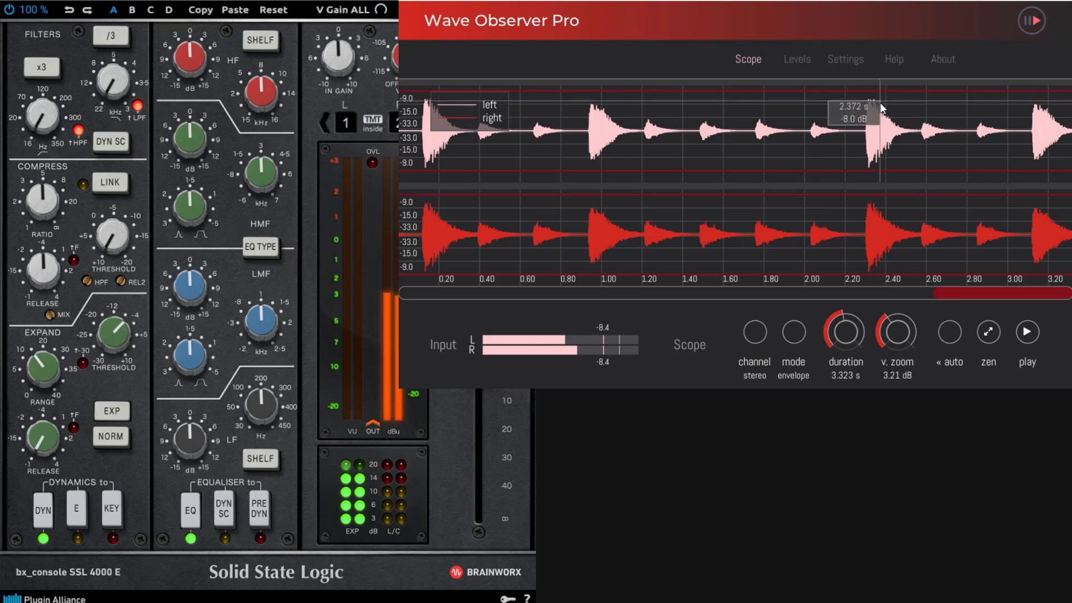
pyautogui.click(1028, 332)
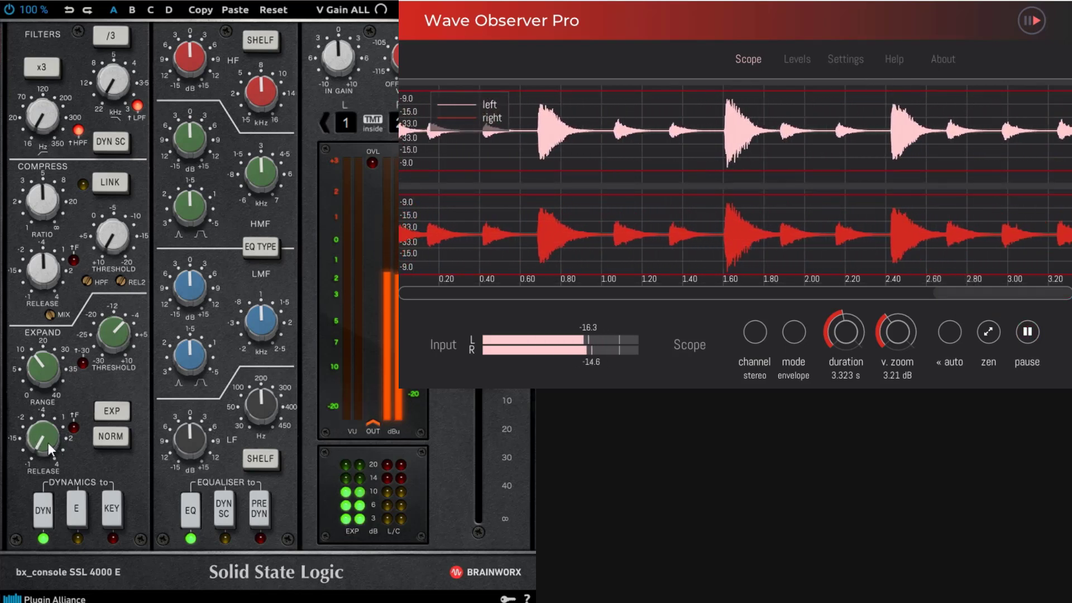
# Step: Lengthen the expander release, enable its fast attack and freeze the scope to compare the hi-hat waveforms
pyautogui.moveTo(49, 443); pyautogui.dragTo(35, 410)
pyautogui.click(73, 428)
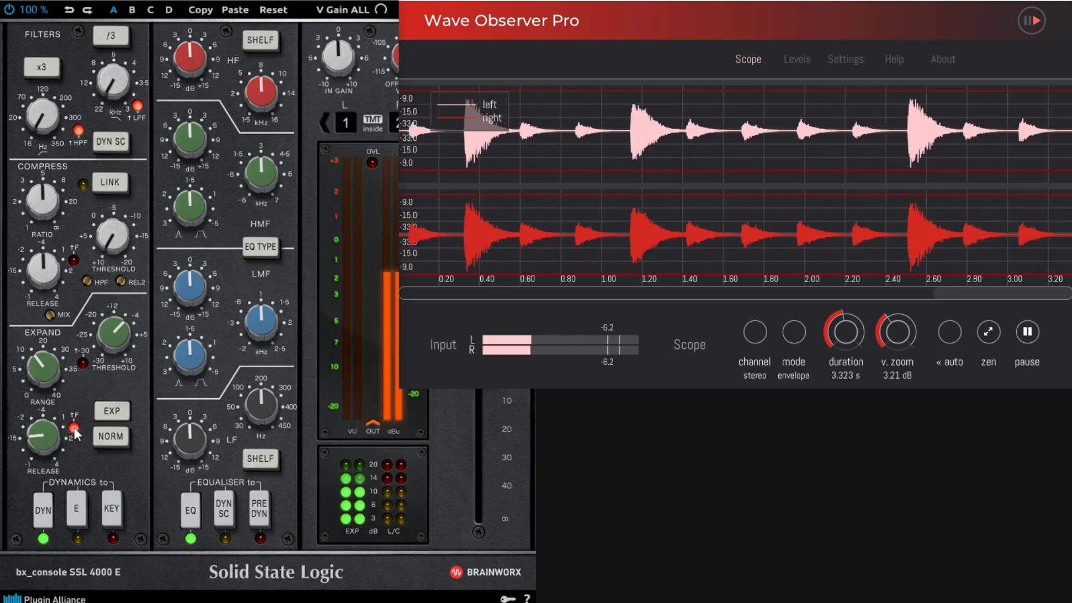
pyautogui.click(943, 331)
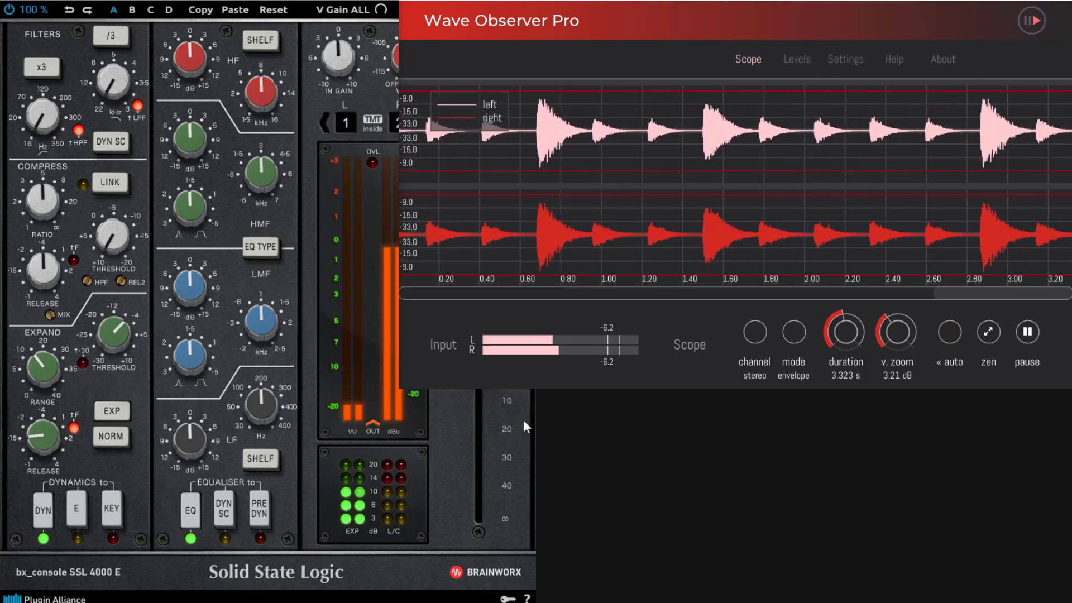
pyautogui.click(1028, 332)
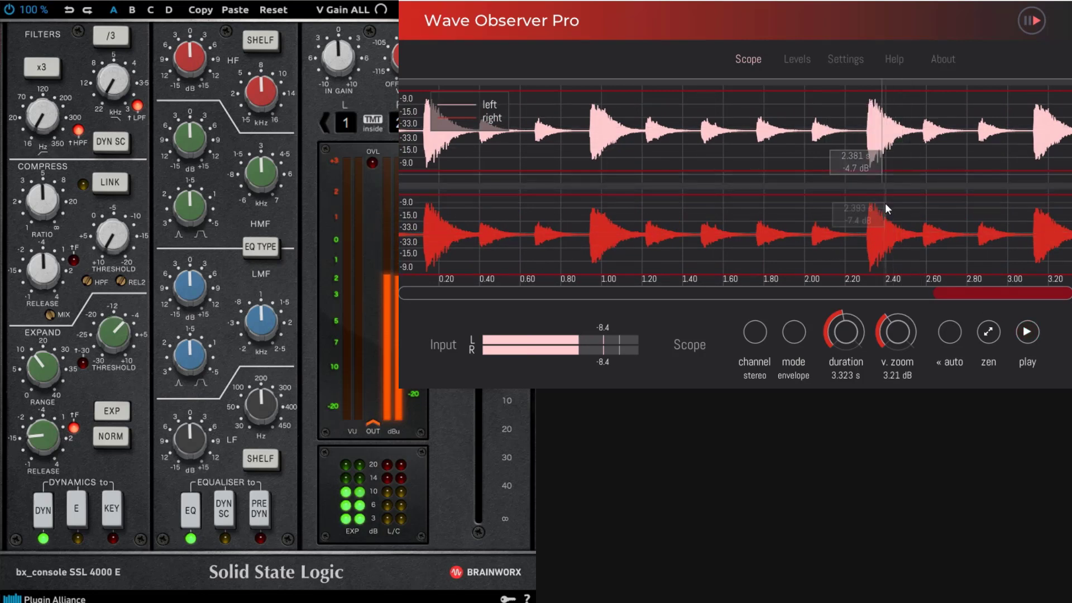
# Step: Resume the scope and sweep the expander release longer and back to a short setting
pyautogui.click(1028, 333)
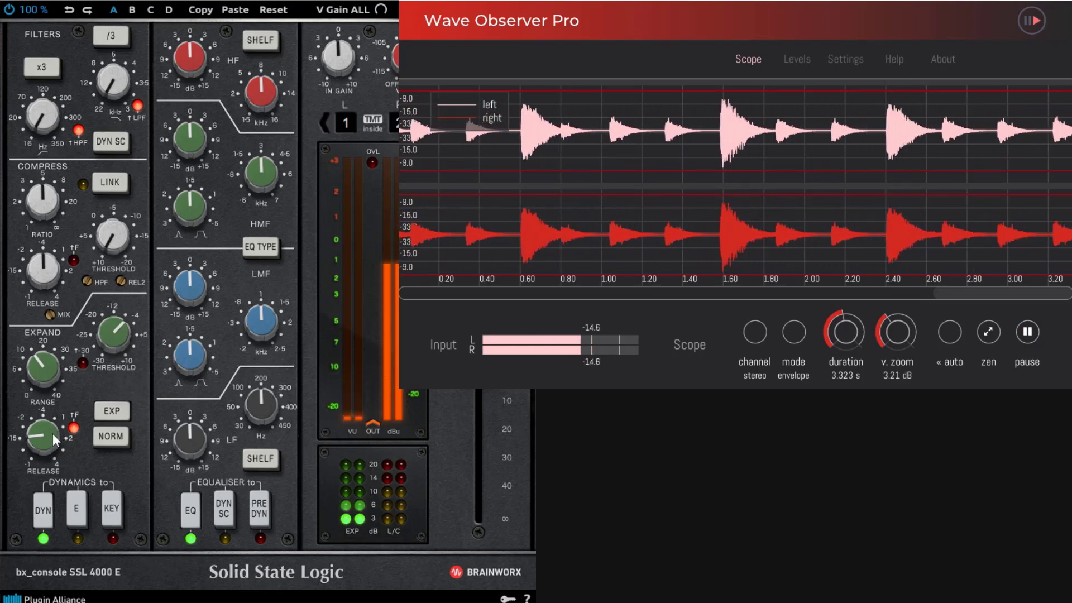
pyautogui.moveTo(52, 436); pyautogui.dragTo(48, 378)
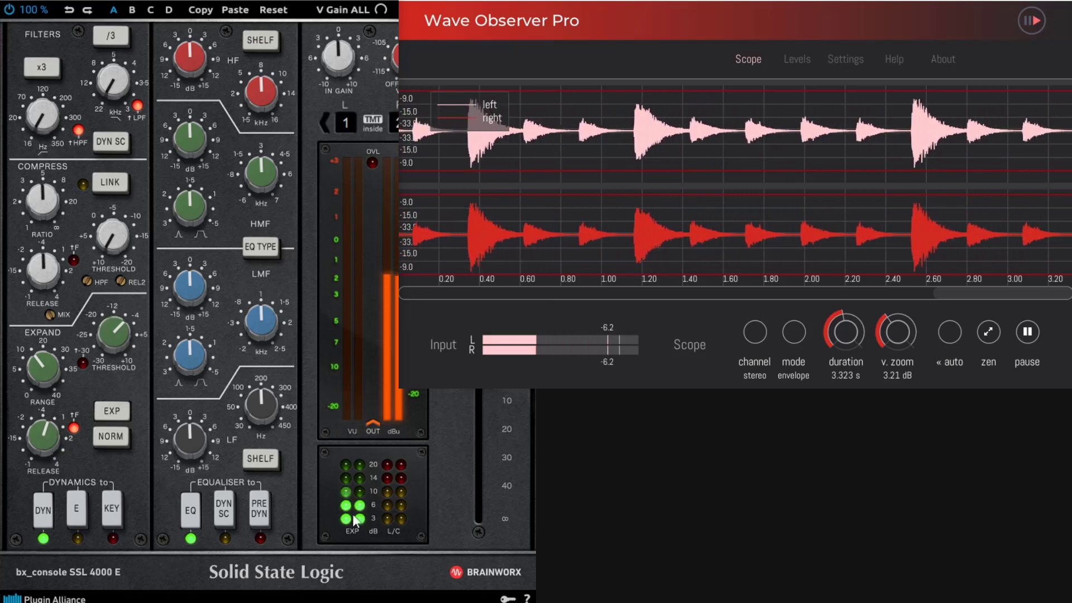
pyautogui.moveTo(35, 438); pyautogui.dragTo(38, 497)
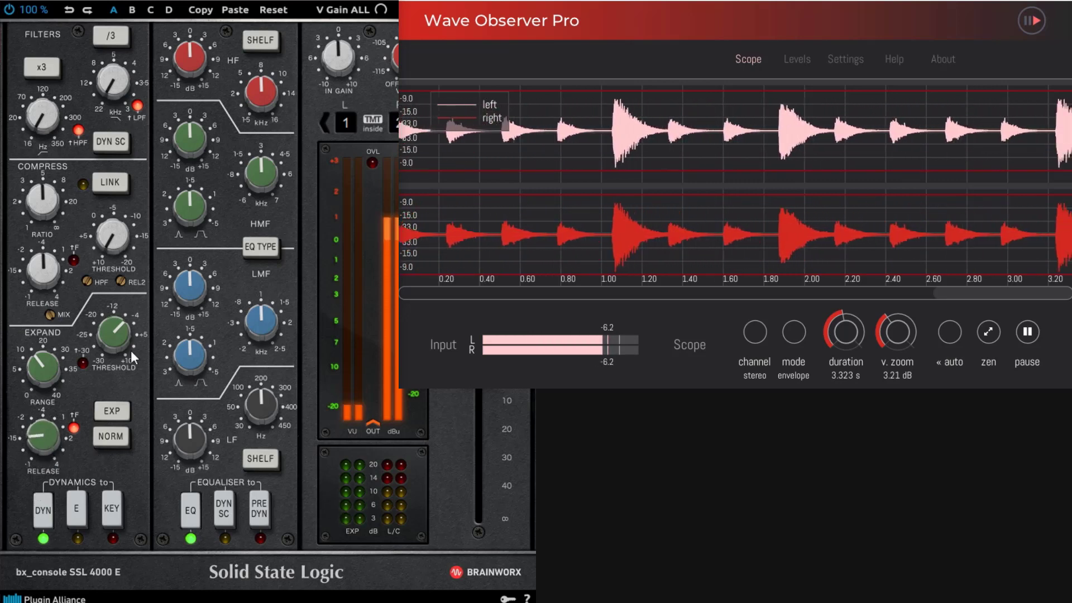
# Step: Sweep the expander threshold in inverted mode through -3.4 dB to attenuate the hi-hat hits
pyautogui.moveTo(131, 350)
pyautogui.mouseDown()
pyautogui.moveTo(135, 374)
pyautogui.moveTo(126, 347)
pyautogui.mouseUp()
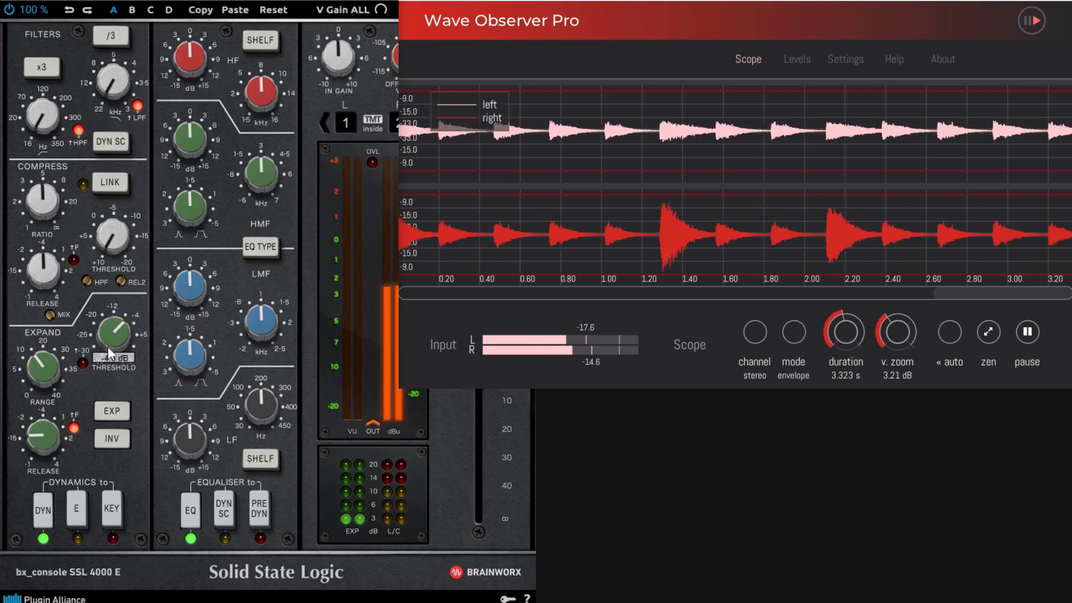
pyautogui.moveTo(108, 349); pyautogui.dragTo(112, 365)
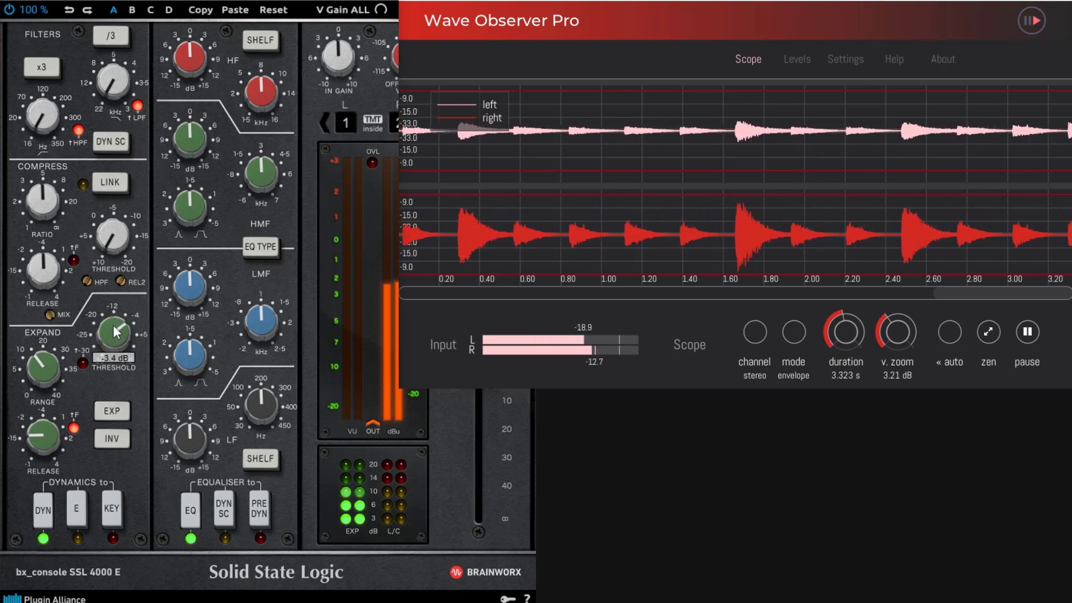
pyautogui.moveTo(112, 316); pyautogui.dragTo(115, 313)
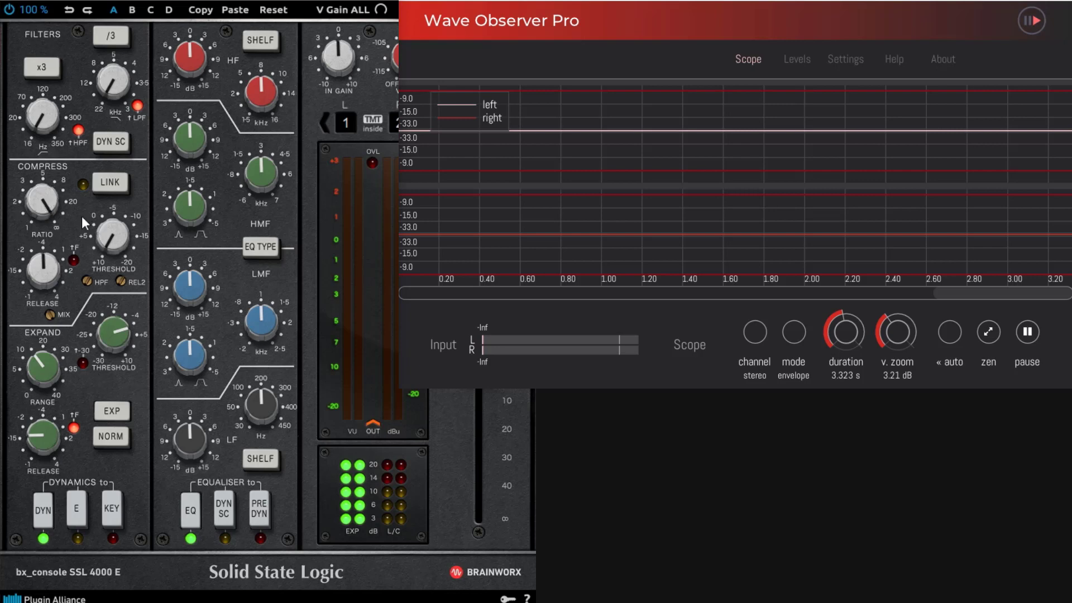
# Step: Lower the compressor ratio and restart playback
pyautogui.moveTo(33, 240); pyautogui.dragTo(41, 256)
pyautogui.press('space')
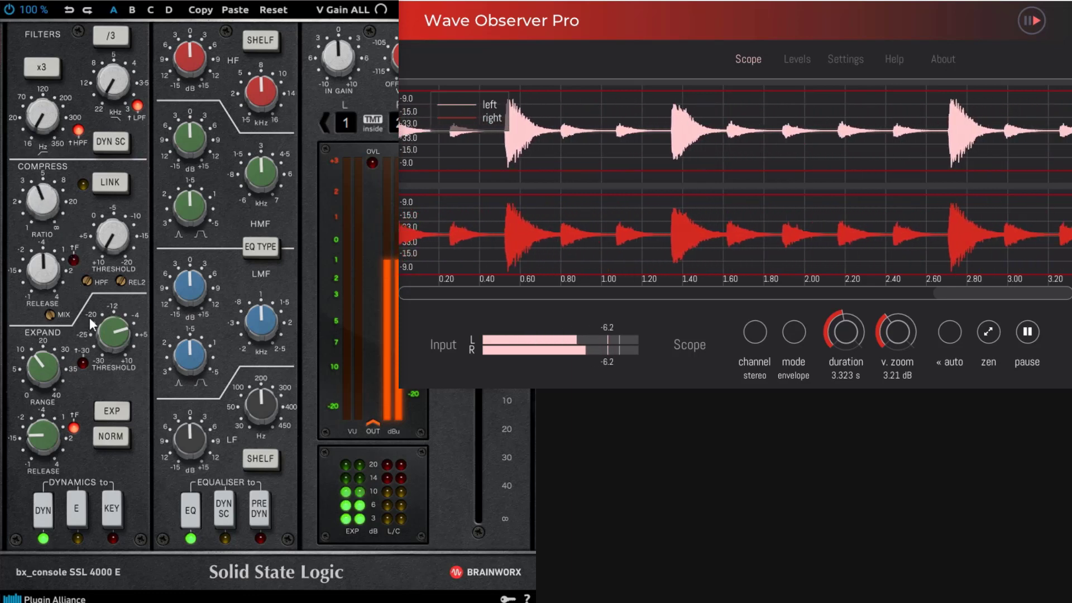
# Step: Switch the expander to gate mode, raise its range to about 20 dB and shorten its release
pyautogui.click(122, 412)
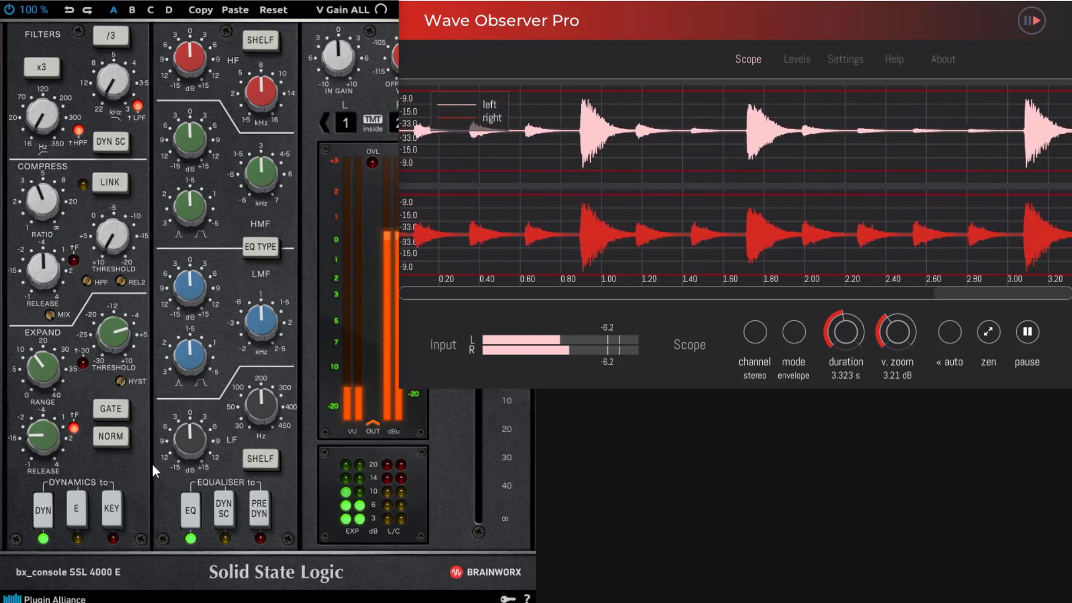
pyautogui.moveTo(46, 377); pyautogui.dragTo(41, 360)
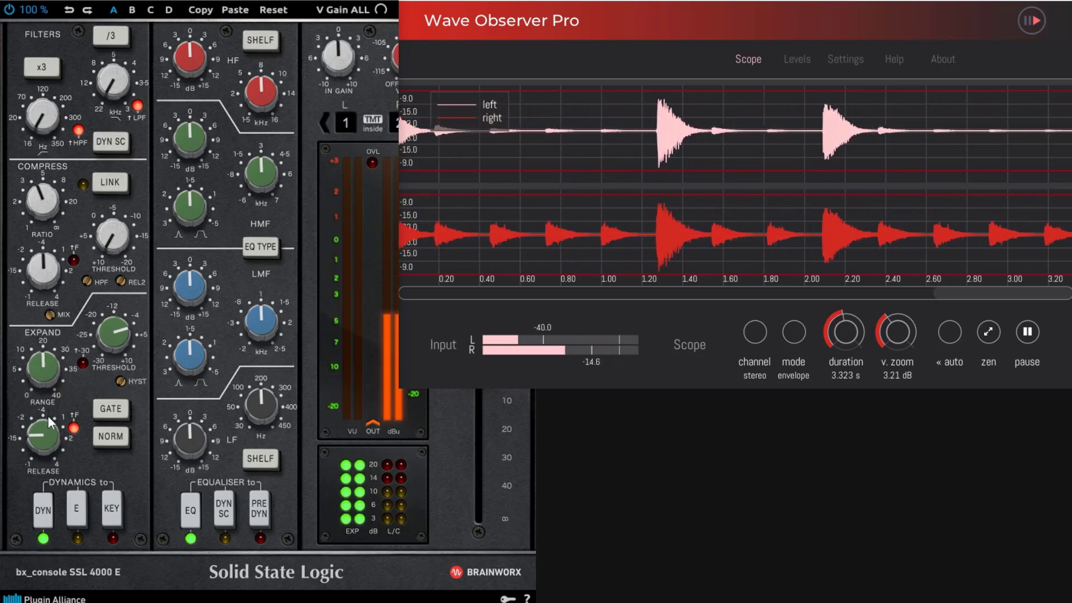
pyautogui.moveTo(48, 416); pyautogui.dragTo(55, 455)
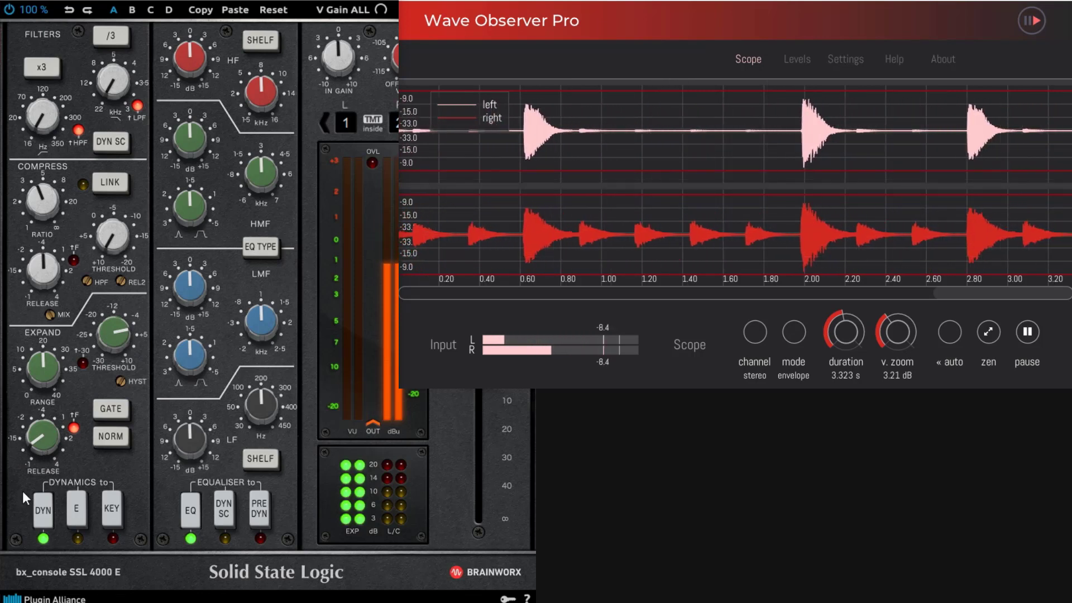
# Step: Set the release to 0.10 s and alternate between expander and gate modes, freezing and resuming the scope to compare the decays
pyautogui.click(116, 413)
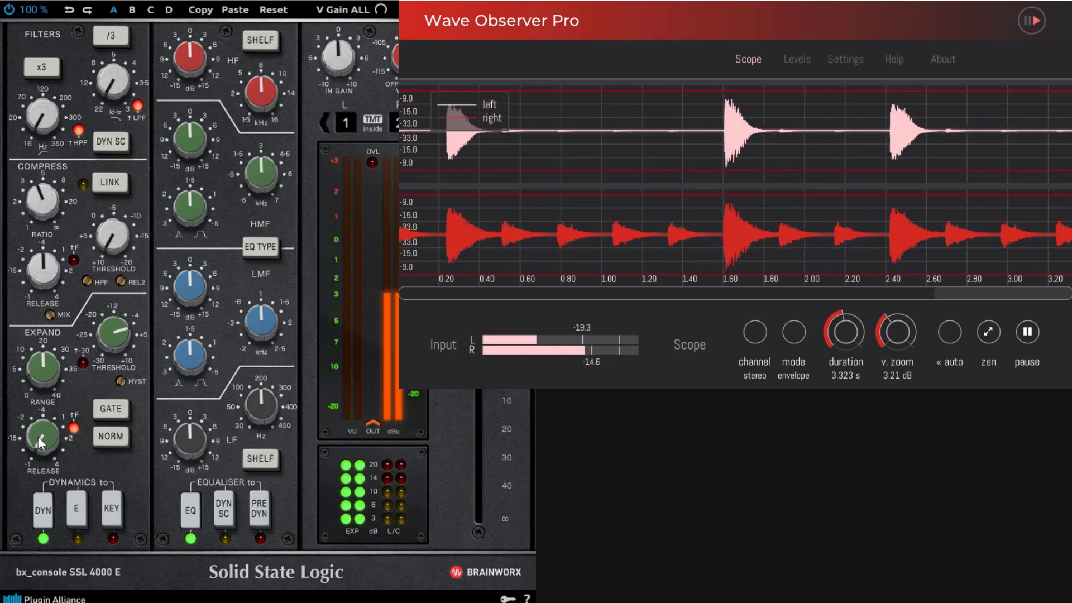
pyautogui.moveTo(38, 437); pyautogui.dragTo(44, 370)
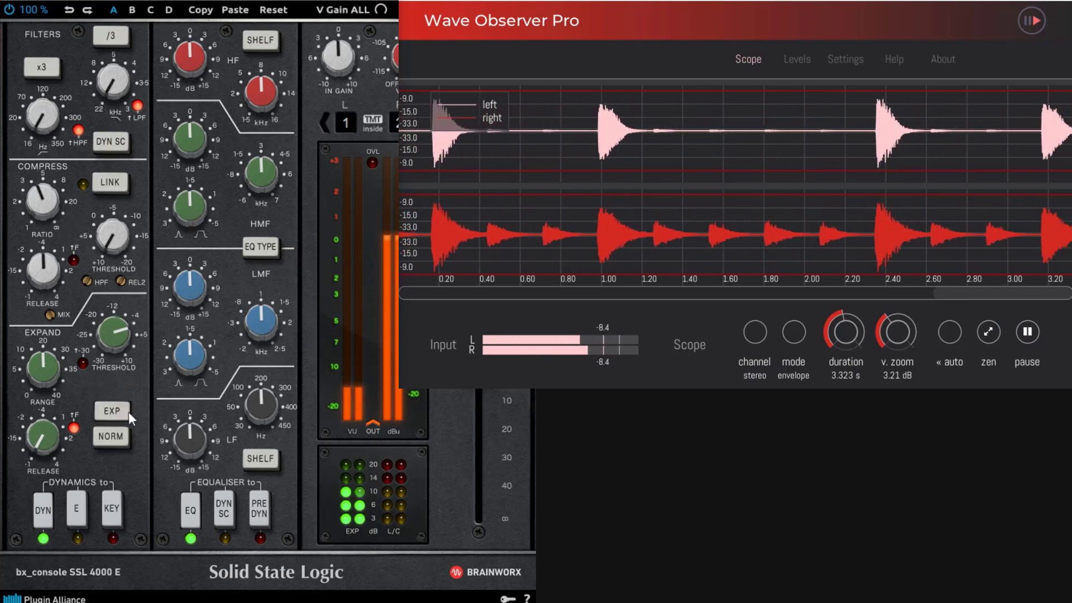
pyautogui.click(112, 411)
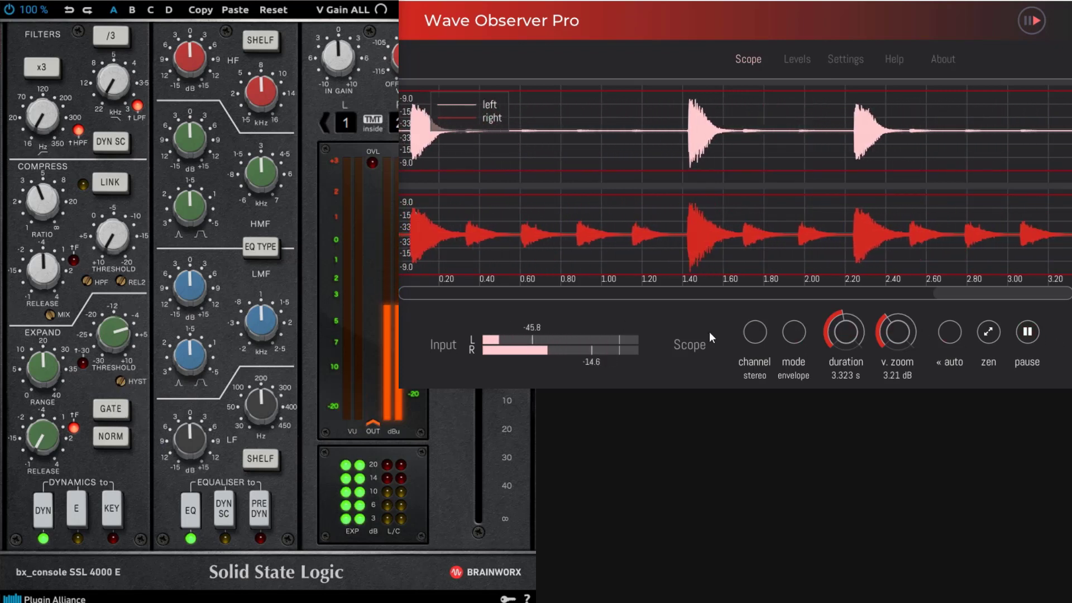
pyautogui.click(114, 414)
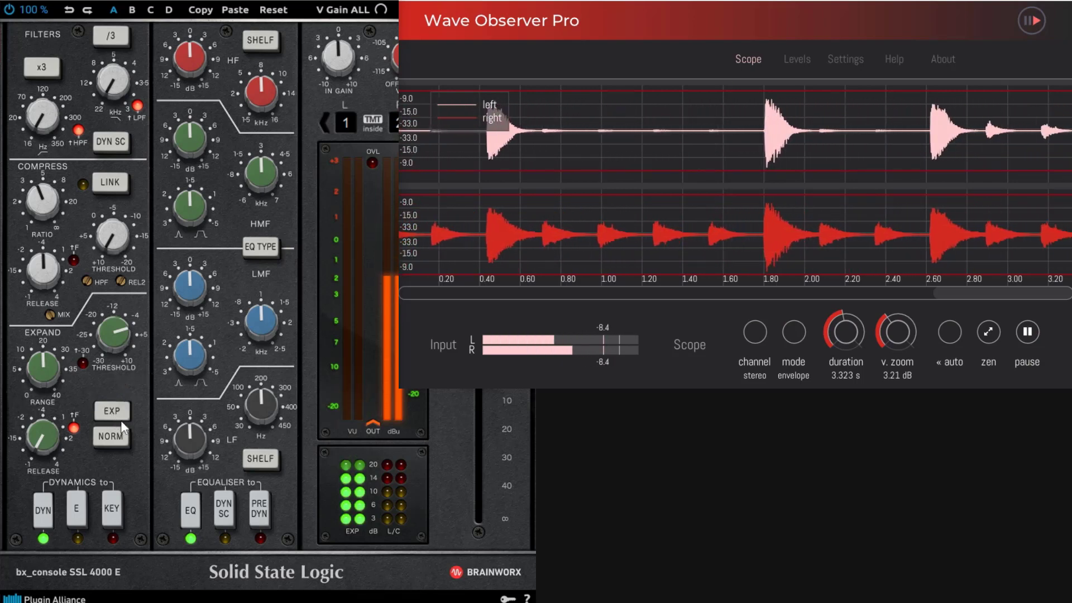
pyautogui.click(112, 415)
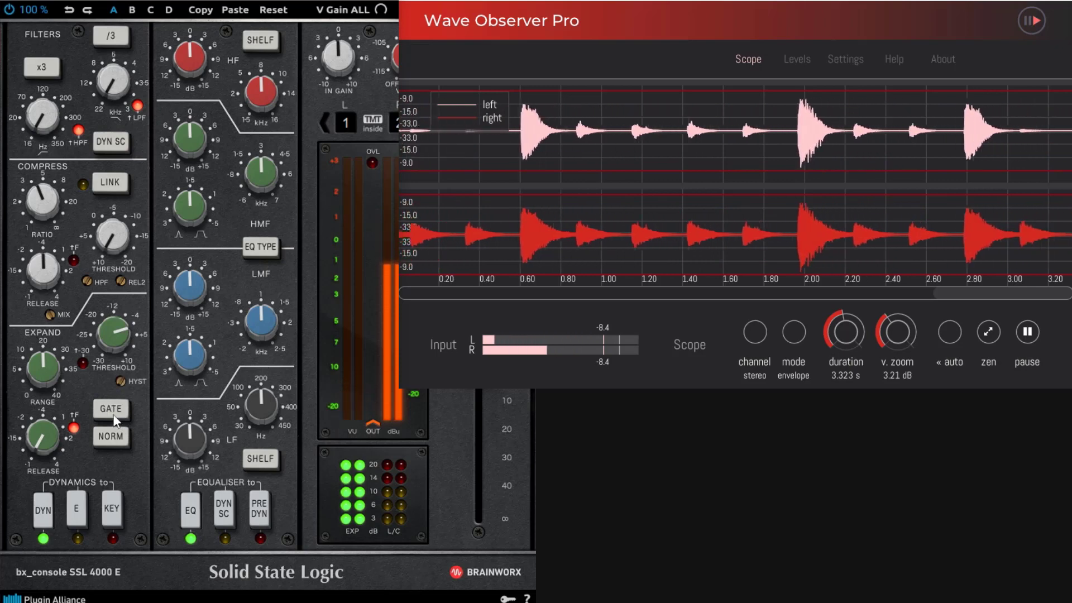
pyautogui.click(1029, 335)
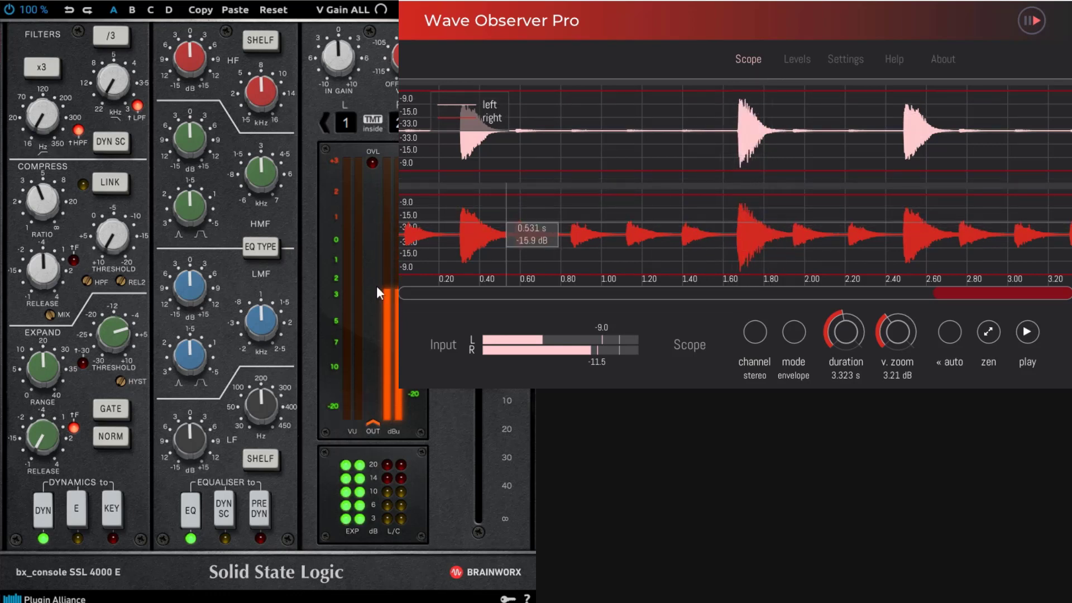
pyautogui.click(1027, 333)
# Step: Fine-tune the gate threshold, and lengthen the release to 0.16 s before returning it to the shortest setting
pyautogui.moveTo(102, 343)
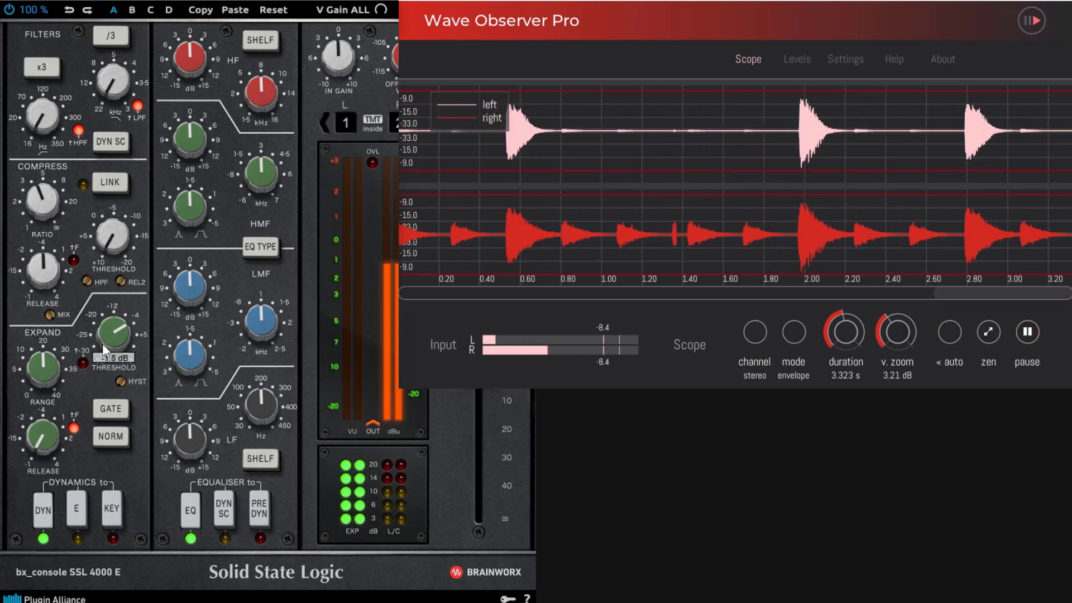
pyautogui.moveTo(102, 343)
pyautogui.mouseDown()
pyautogui.moveTo(102, 353)
pyautogui.moveTo(103, 336)
pyautogui.mouseUp()
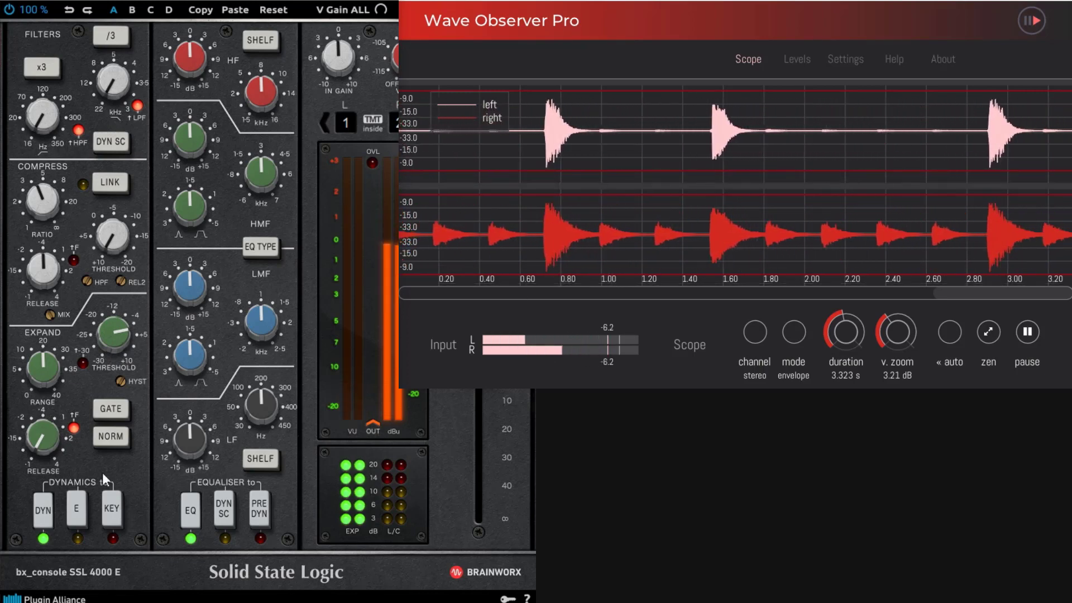
pyautogui.moveTo(46, 448)
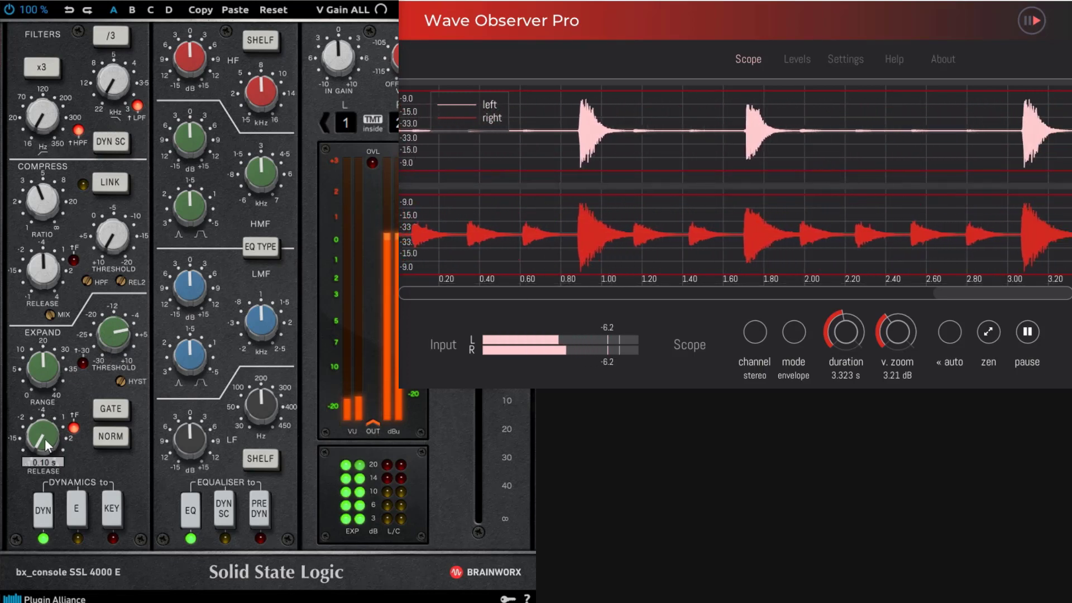
pyautogui.moveTo(42, 434); pyautogui.dragTo(50, 419)
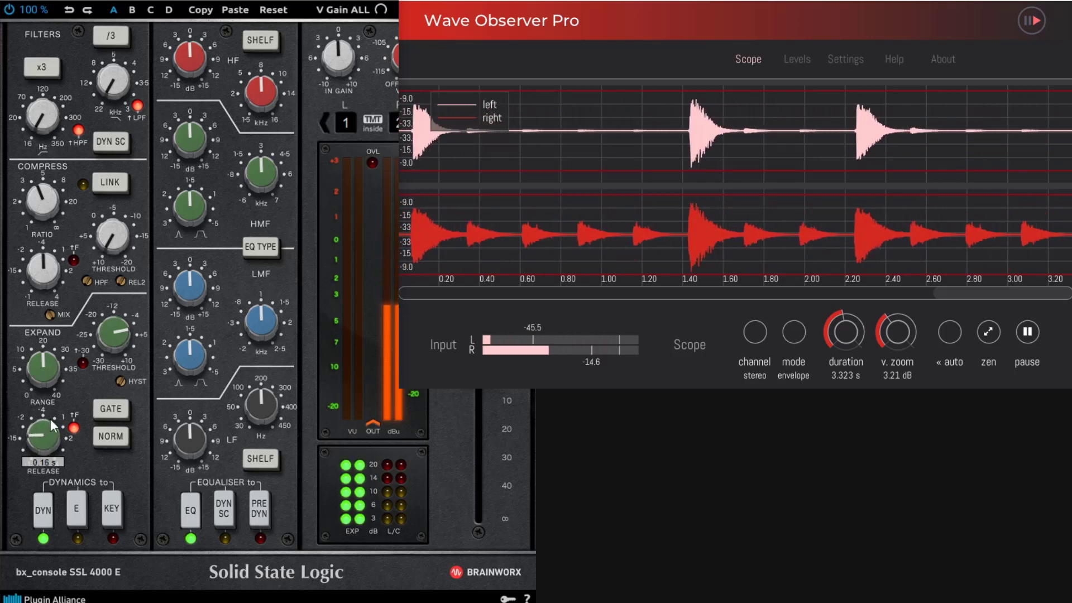
pyautogui.moveTo(615, 138)
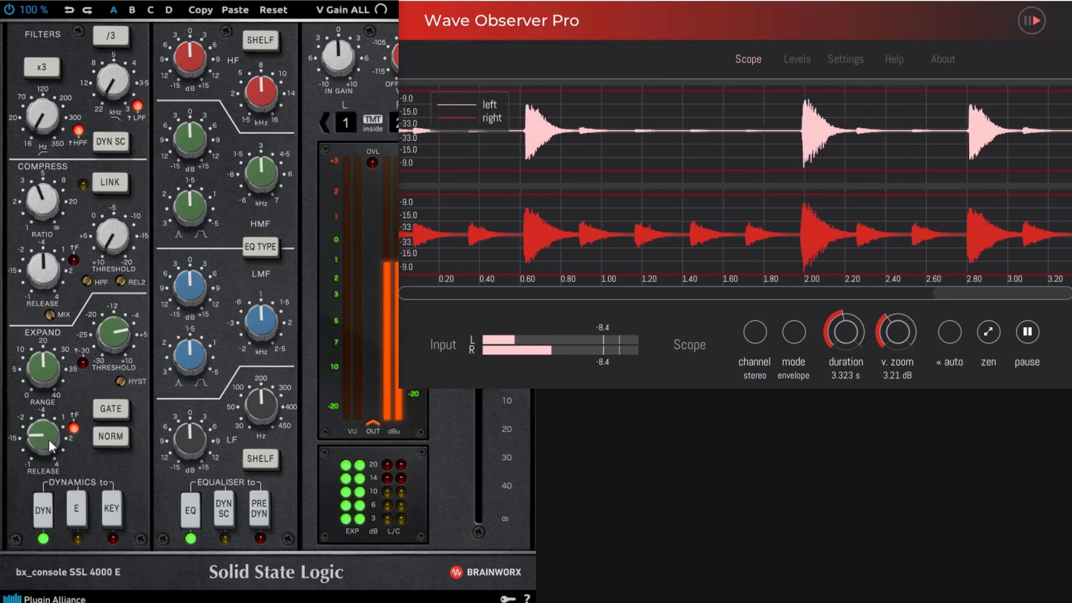
pyautogui.moveTo(48, 440); pyautogui.dragTo(35, 441)
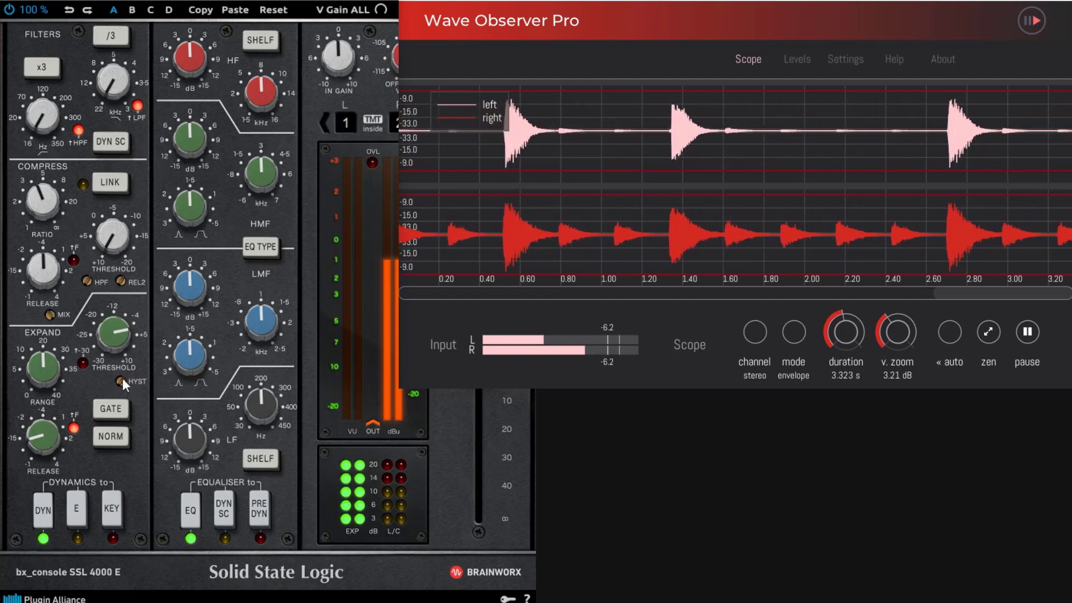
pyautogui.moveTo(40, 433); pyautogui.dragTo(44, 450)
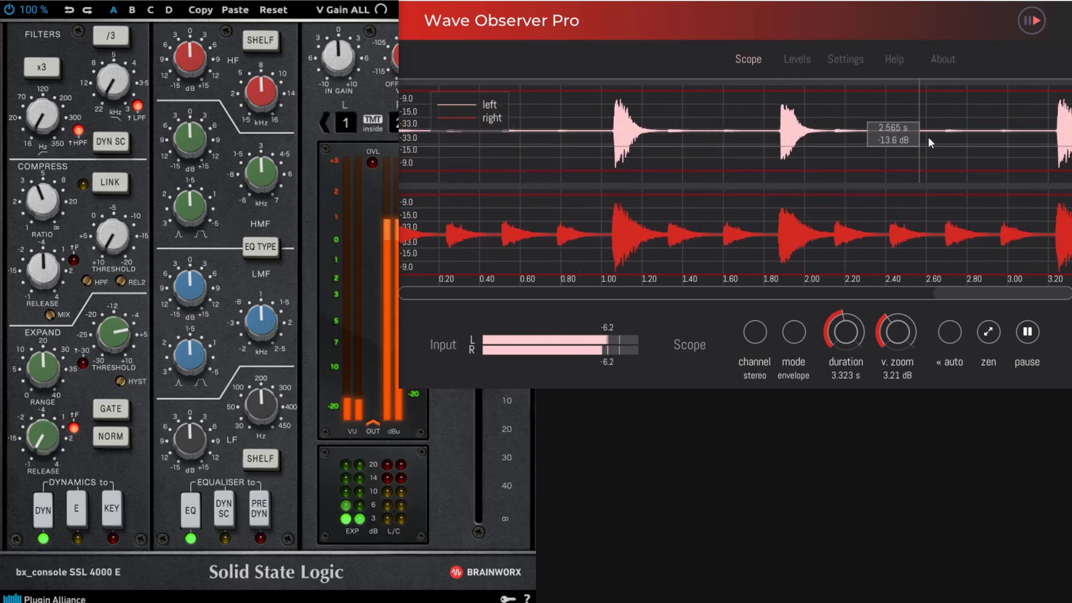
# Step: Sweep the gate threshold up and back down, freezing and resuming the scope to inspect the gated hits
pyautogui.moveTo(123, 346); pyautogui.dragTo(122, 342)
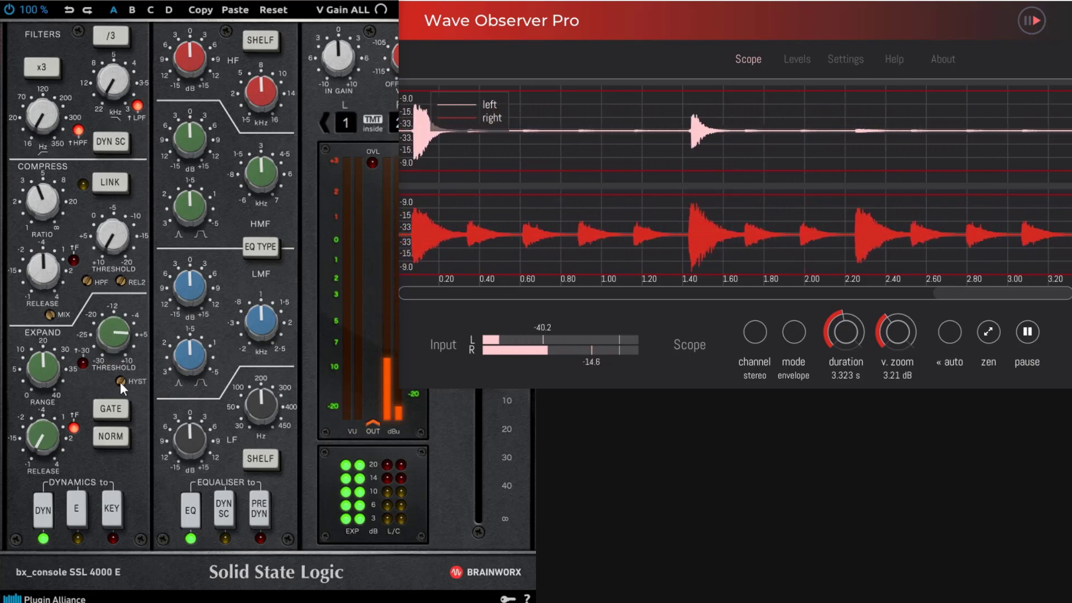
pyautogui.moveTo(130, 327)
pyautogui.mouseDown()
pyautogui.moveTo(117, 350)
pyautogui.moveTo(120, 340)
pyautogui.mouseUp()
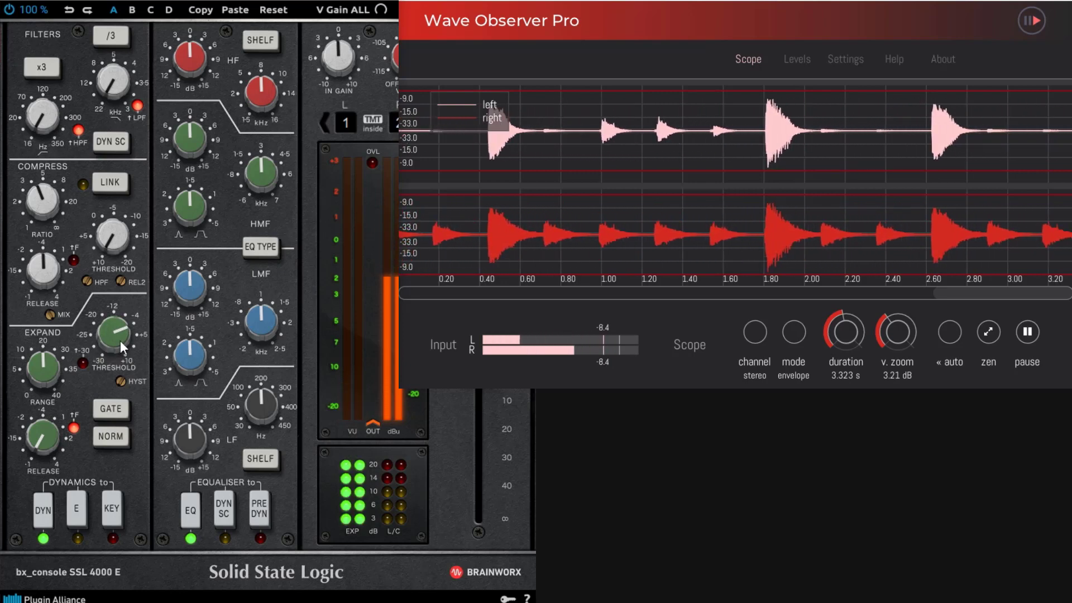
pyautogui.click(1034, 336)
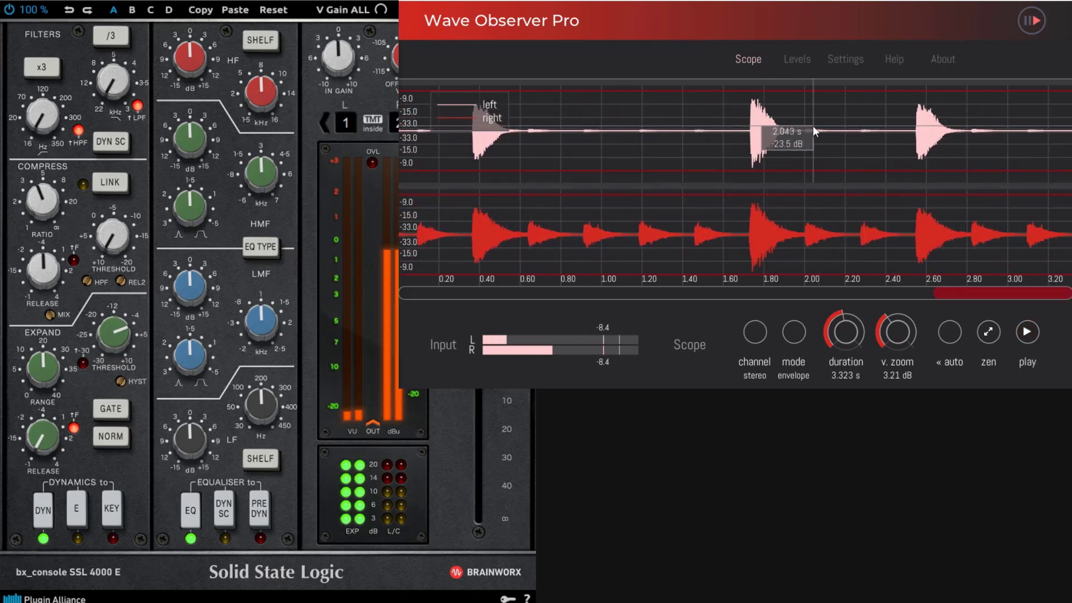
pyautogui.click(1027, 332)
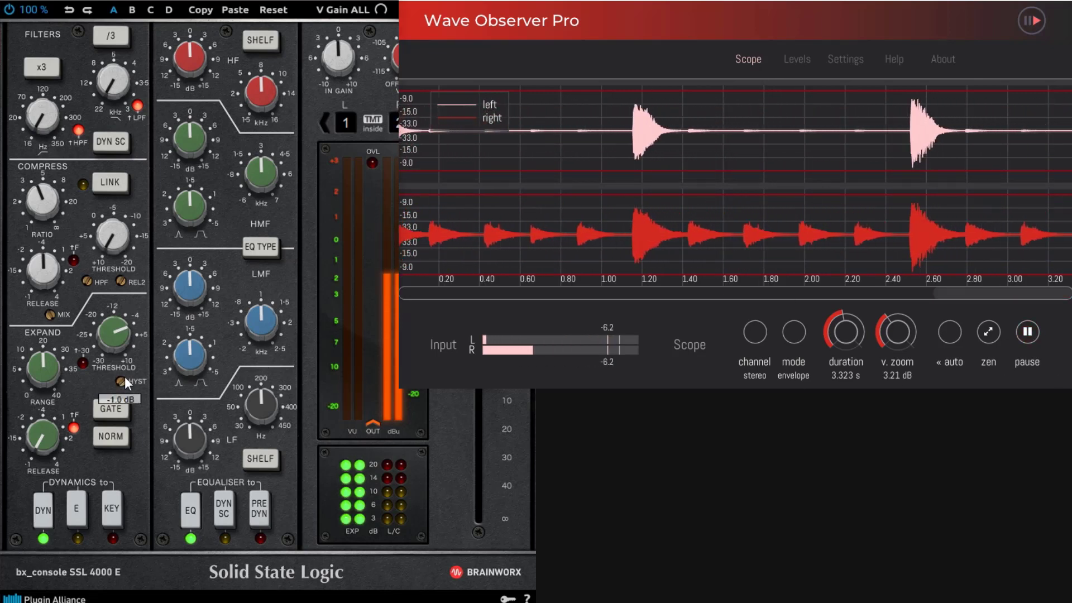
# Step: Adjust the gate hysteresis gradually from -1.0 dB past -5.4 dB
pyautogui.moveTo(125, 376)
pyautogui.scroll(-3, 130, 374)
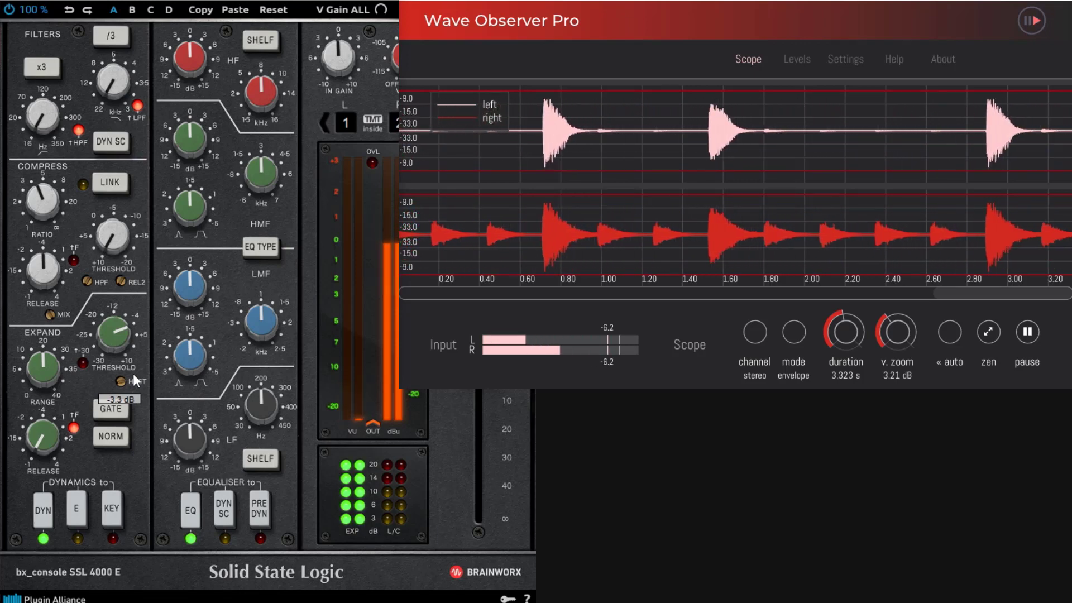
pyautogui.scroll(-1, 135, 373)
pyautogui.scroll(-4, 140, 373)
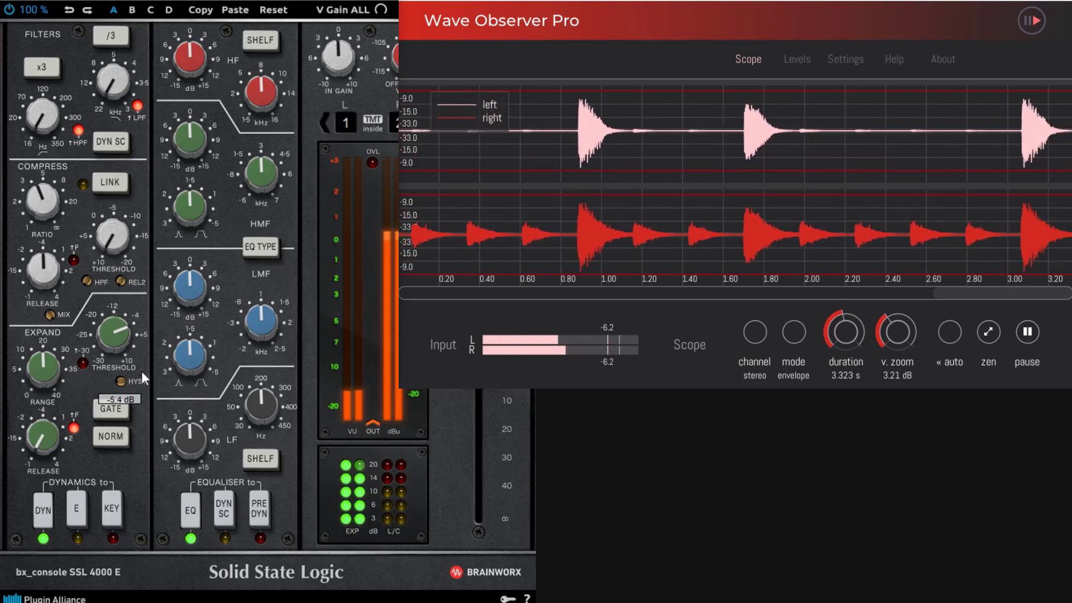
pyautogui.scroll(-1, 145, 373)
pyautogui.scroll(-7, 146, 369)
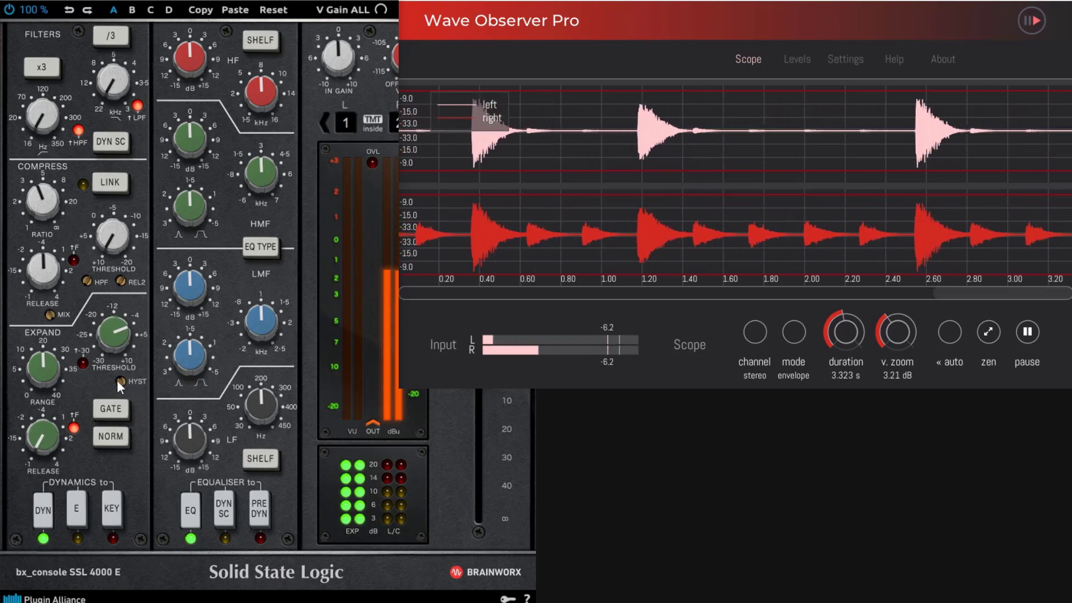
# Step: Lengthen the gate release and return it to the shortest setting with hysteresis at -7.1 dB, and stop playback
pyautogui.moveTo(122, 380)
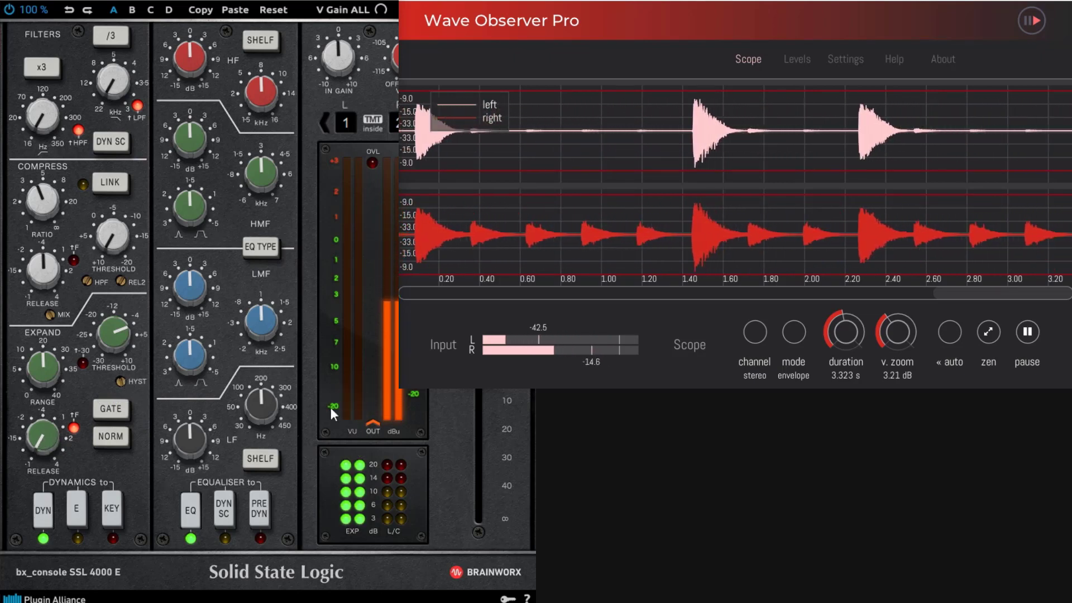
pyautogui.moveTo(42, 441); pyautogui.dragTo(45, 401)
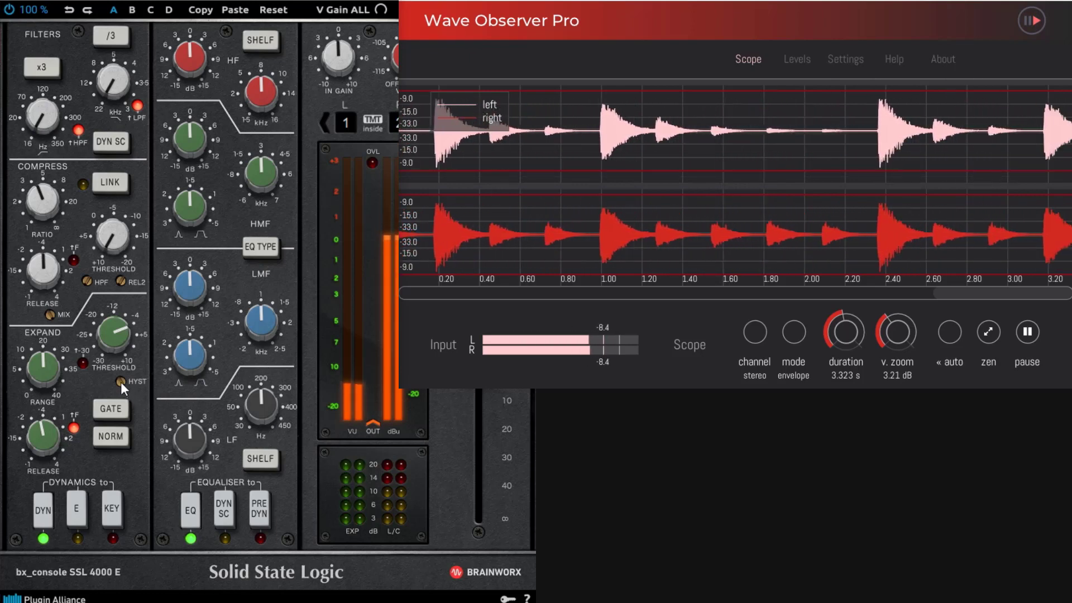
pyautogui.moveTo(45, 437); pyautogui.dragTo(44, 463)
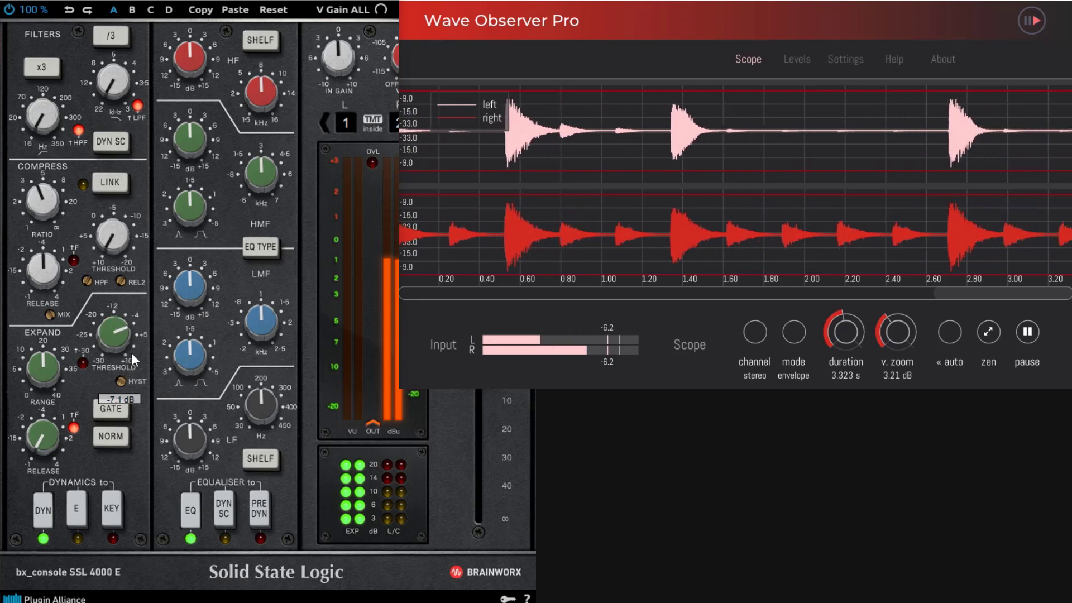
pyautogui.moveTo(133, 351)
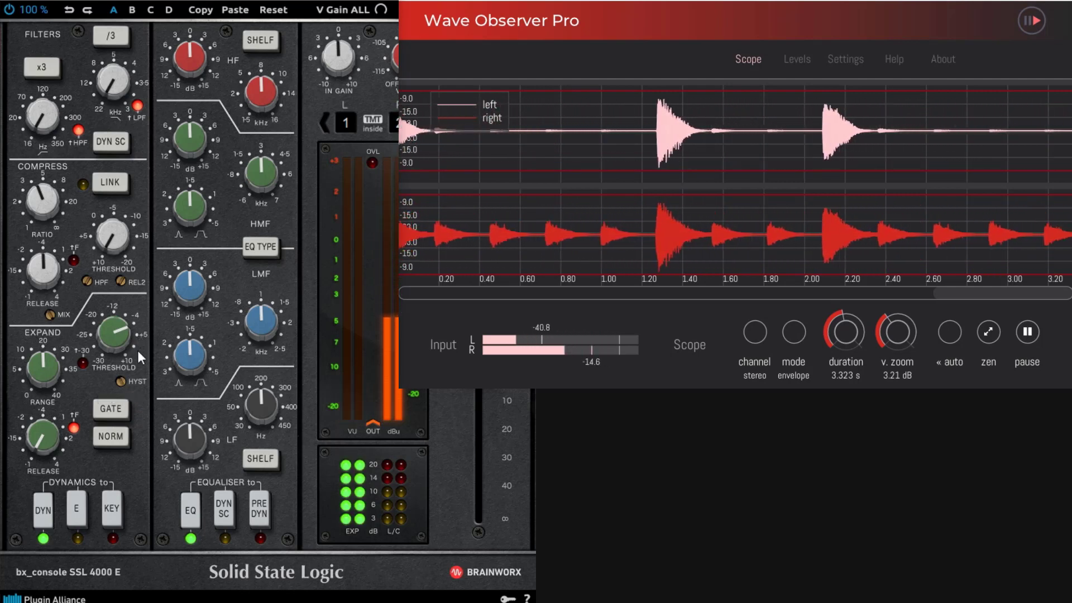
pyautogui.press('space')
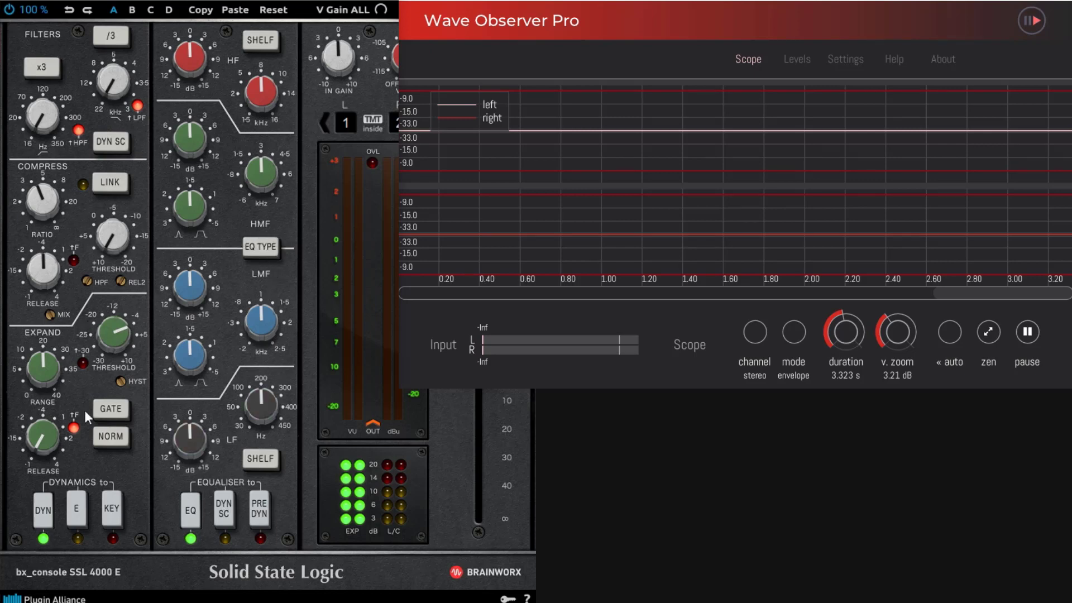
# Step: Switch the dynamics section back and forth between the G and E types, ending on E
pyautogui.click(78, 509)
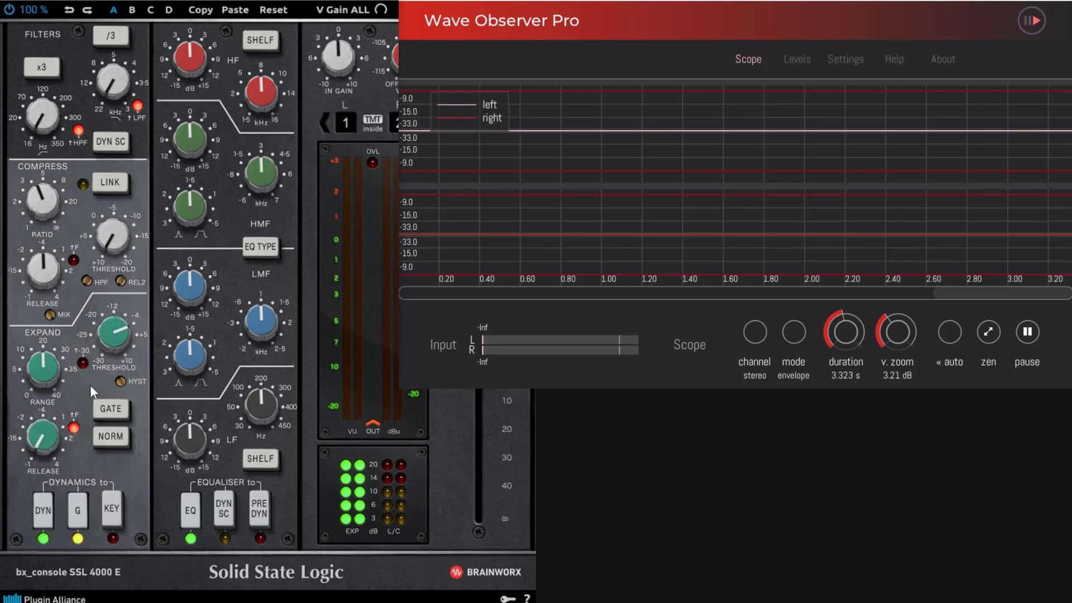
pyautogui.click(87, 509)
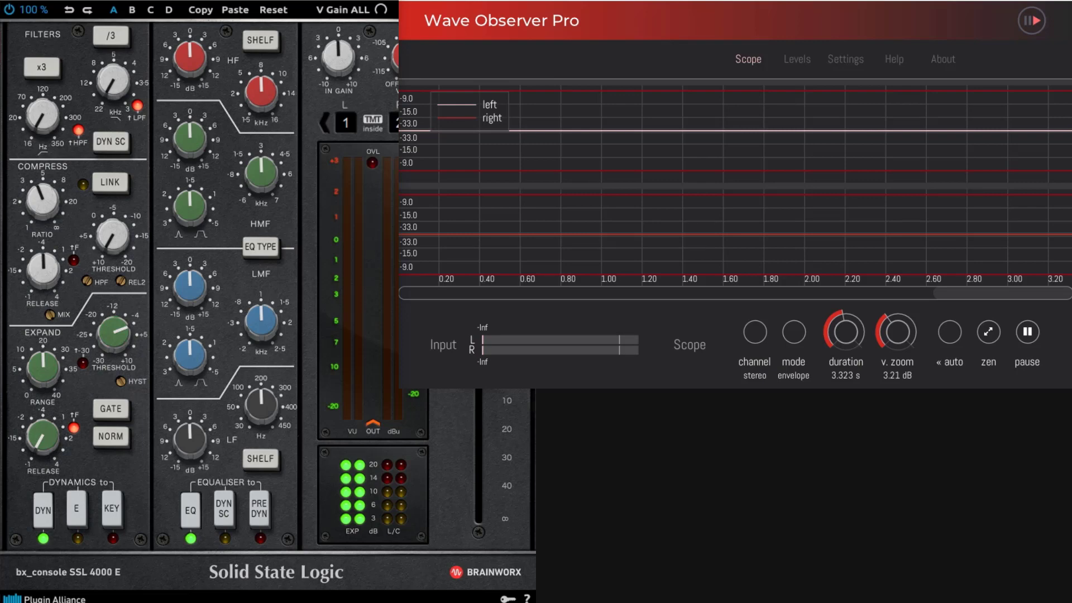
pyautogui.click(79, 513)
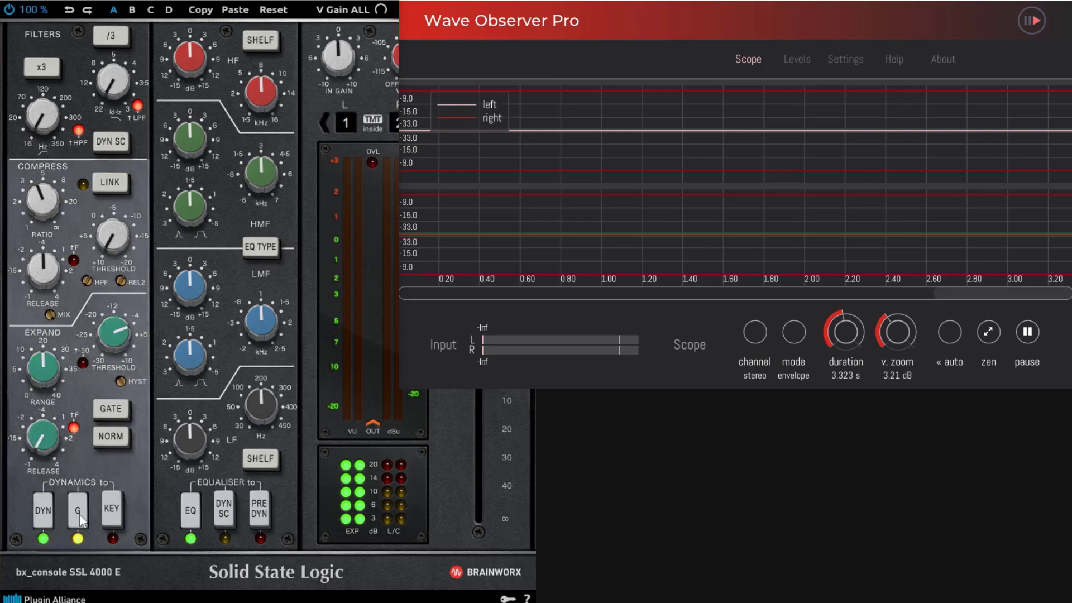
pyautogui.click(78, 514)
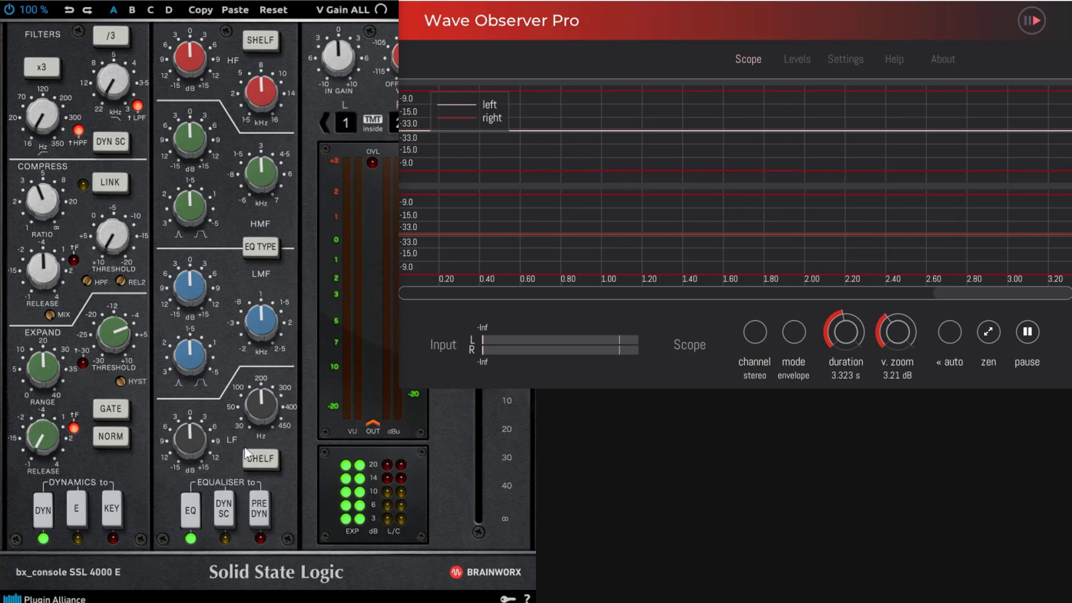
pyautogui.click(78, 510)
pyautogui.click(78, 512)
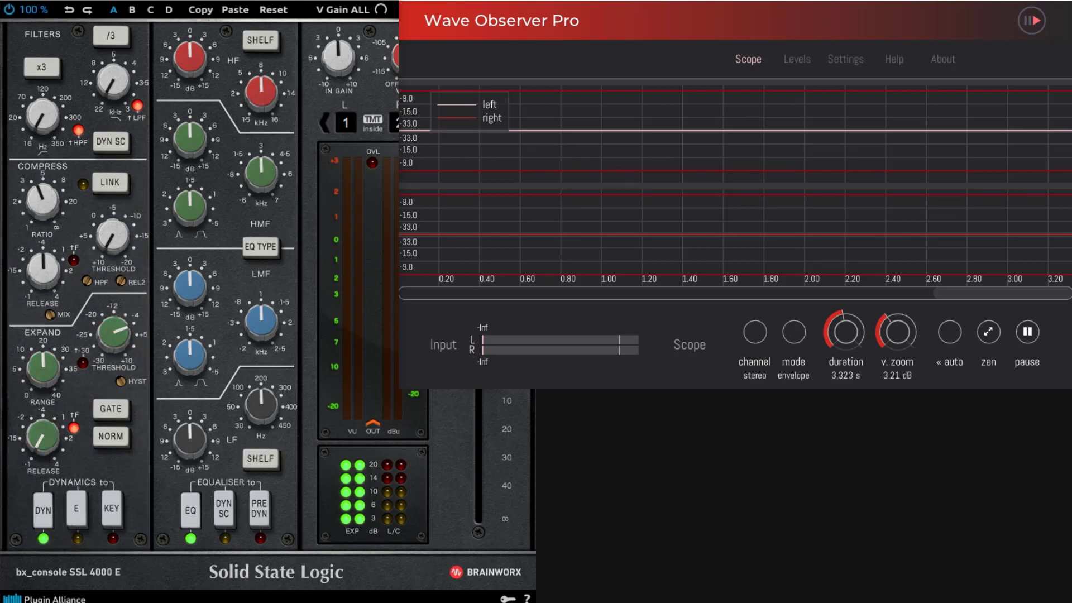